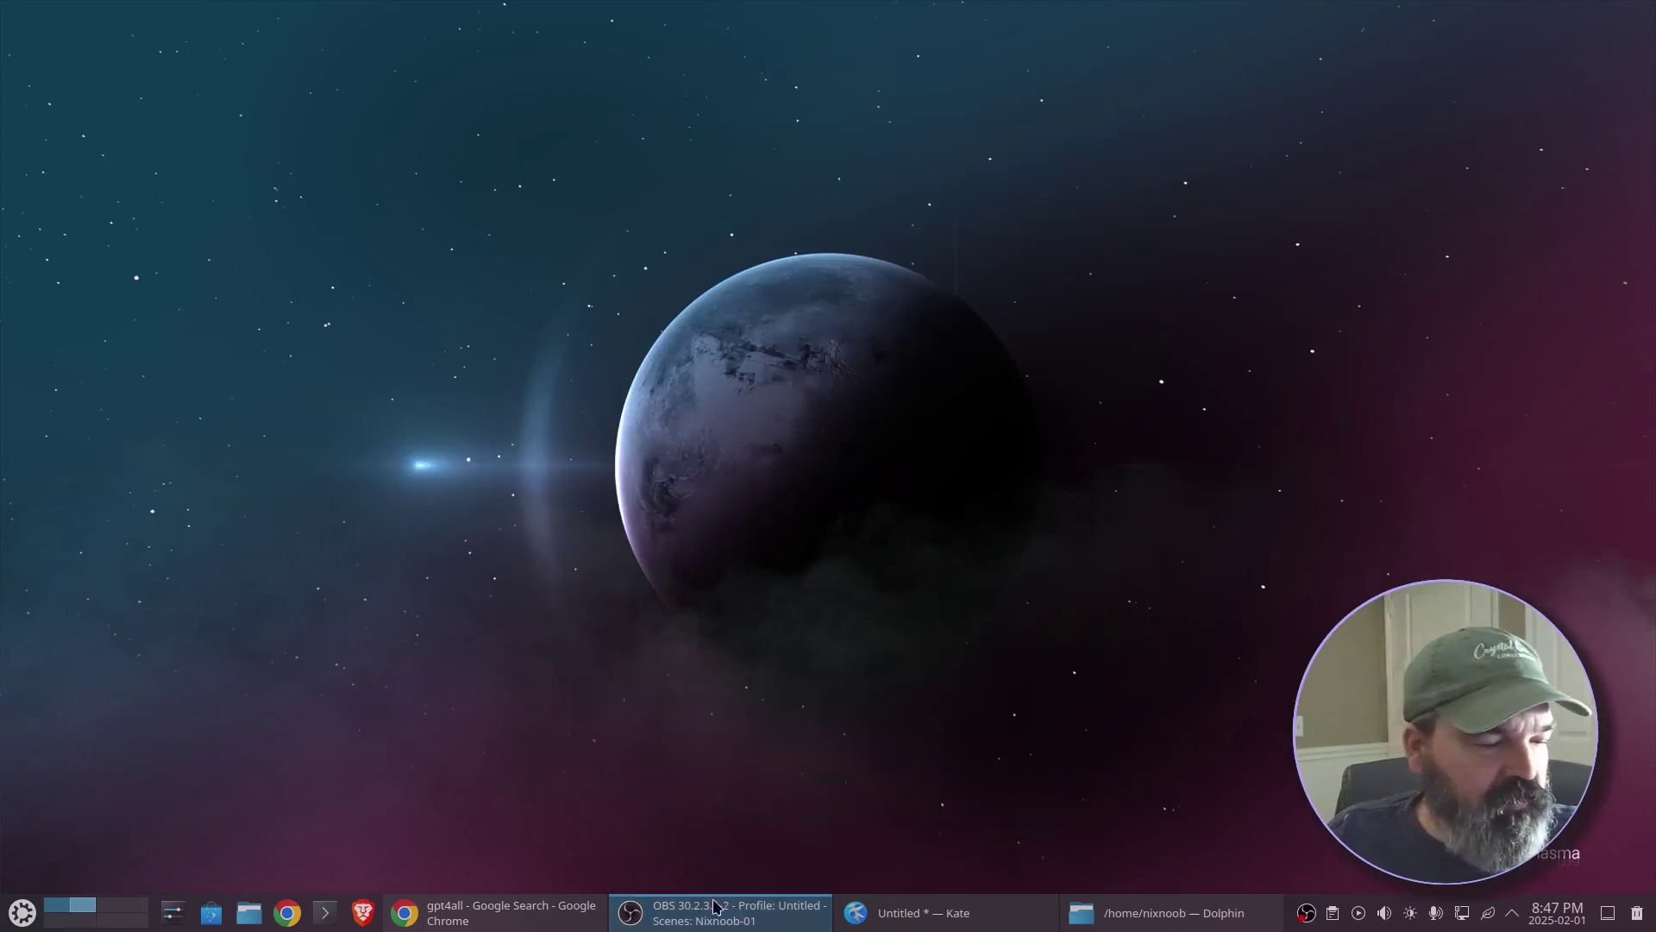
Switch to Kate to read the note defining retrieval-augmented generation, and minimize it
click(964, 922)
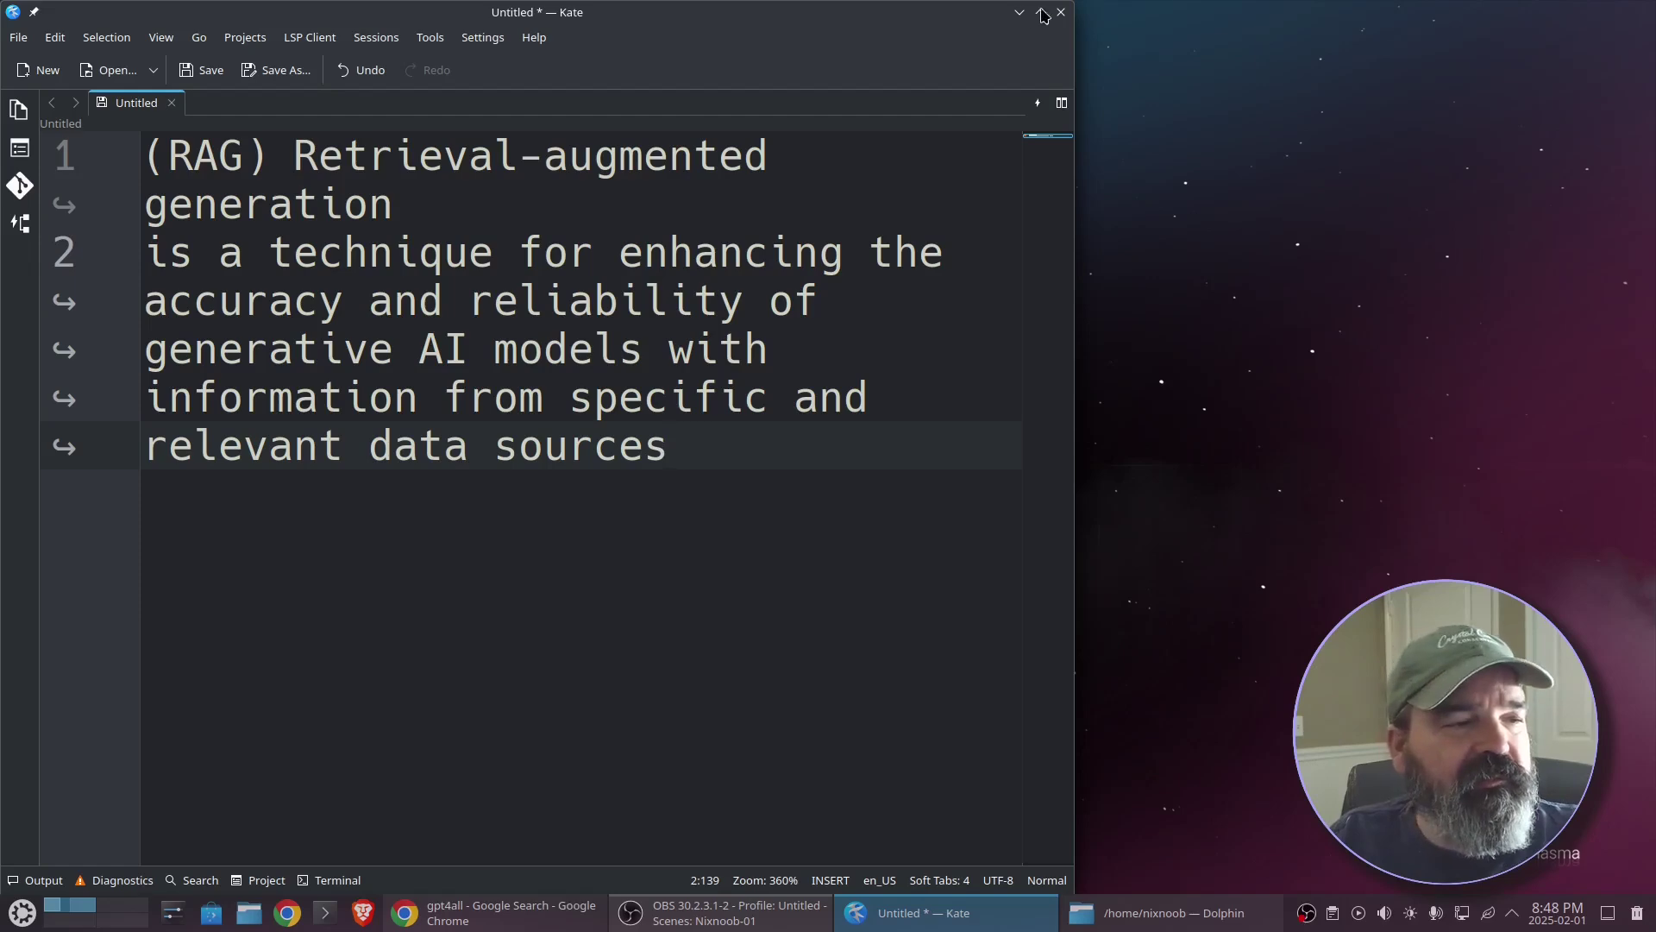
click(1020, 12)
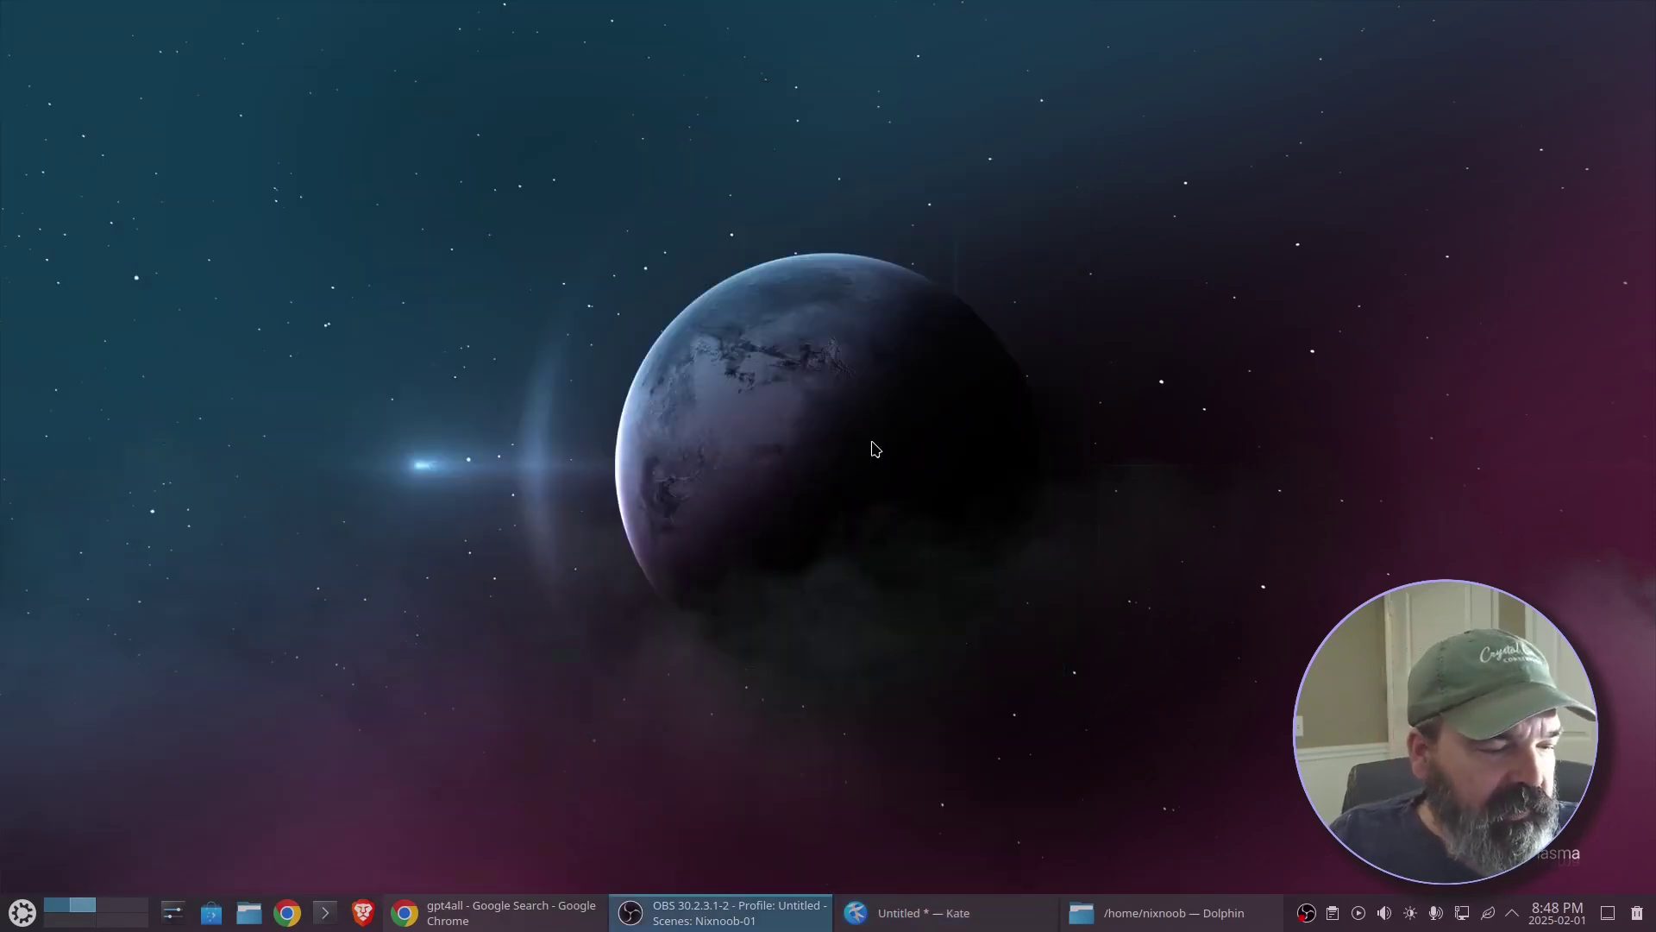
Switch to Chrome, open the nomic.ai GPT4All page from the search results, and view its download options
click(496, 913)
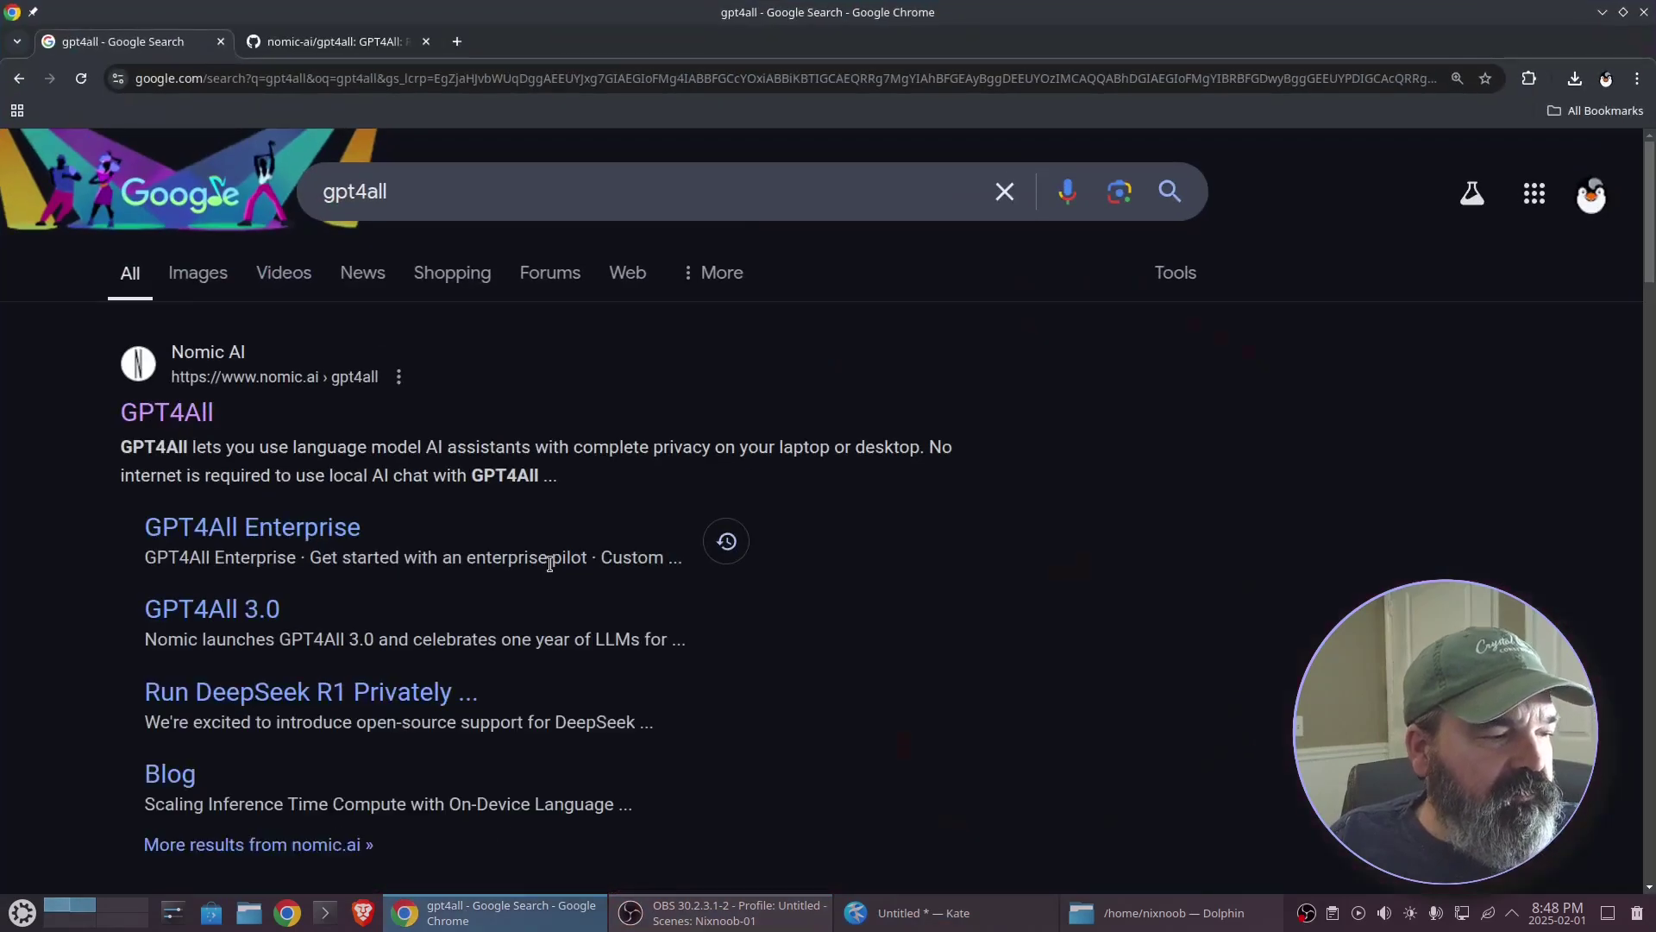
click(190, 415)
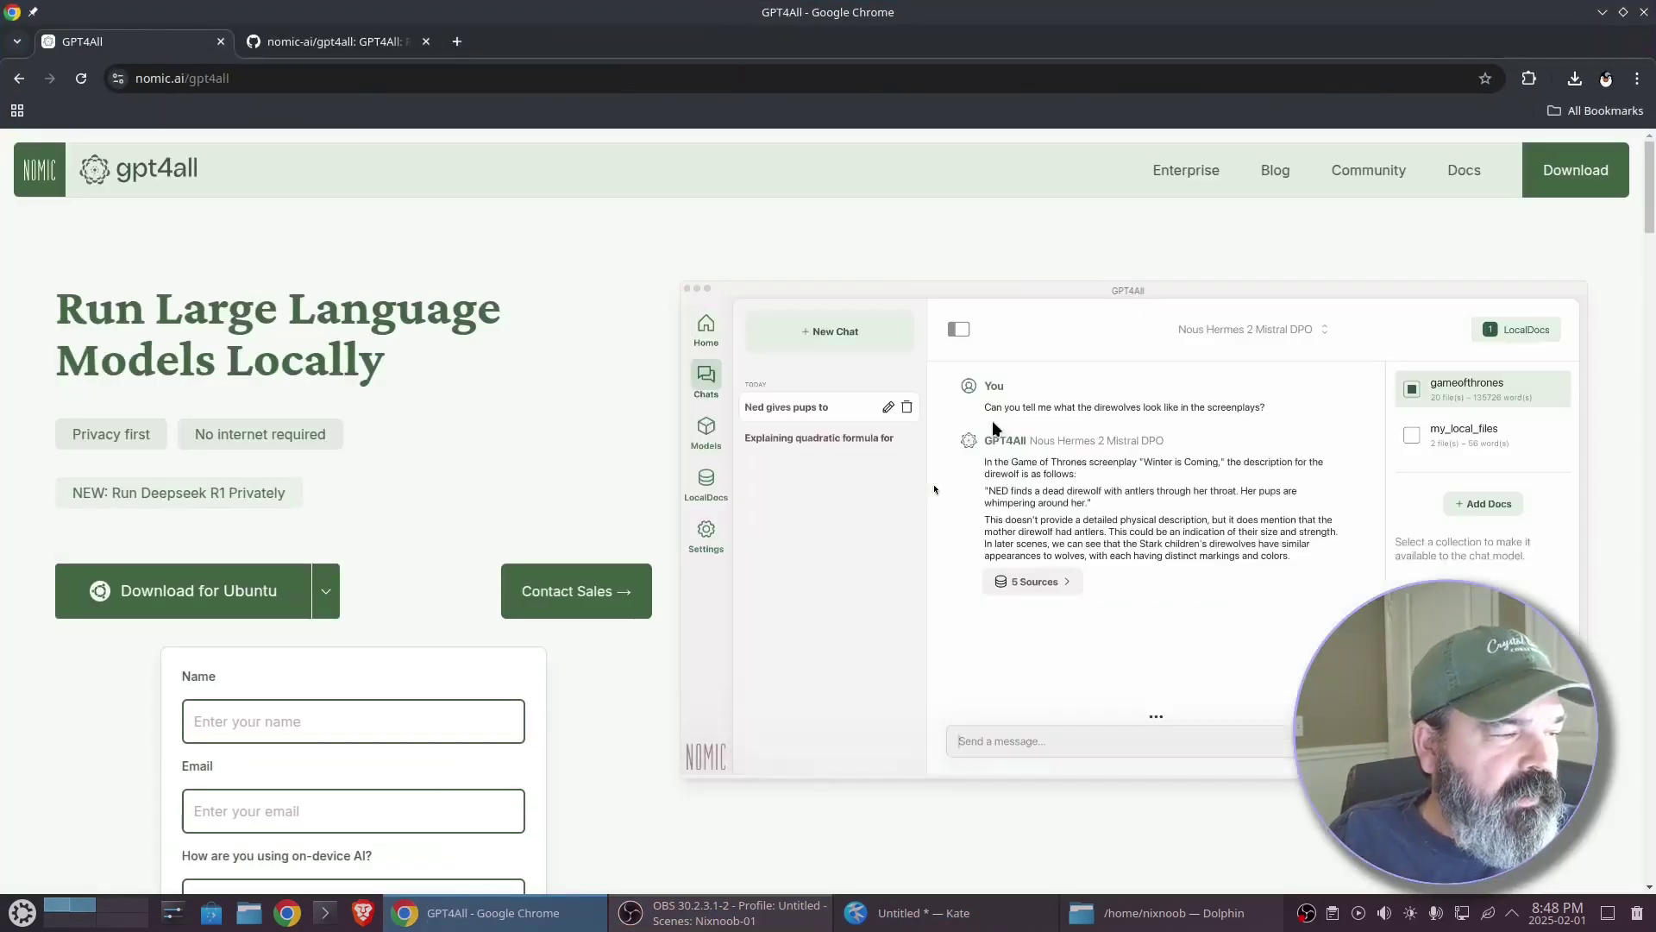
mouse_move(231, 617)
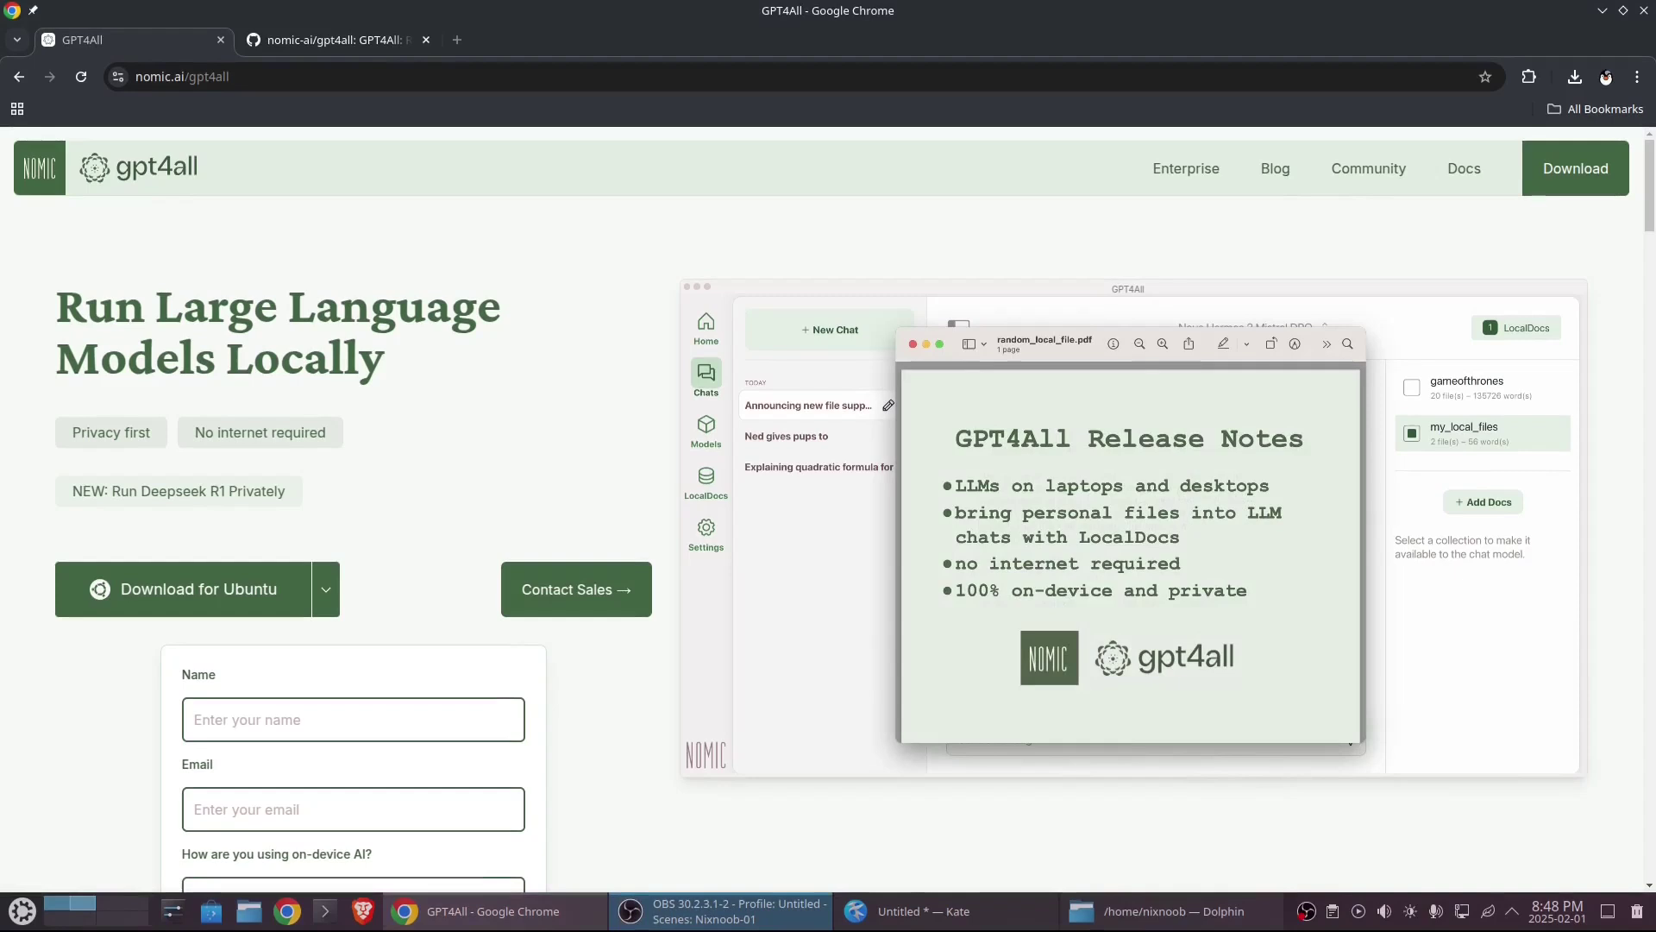
mouse_move(263, 595)
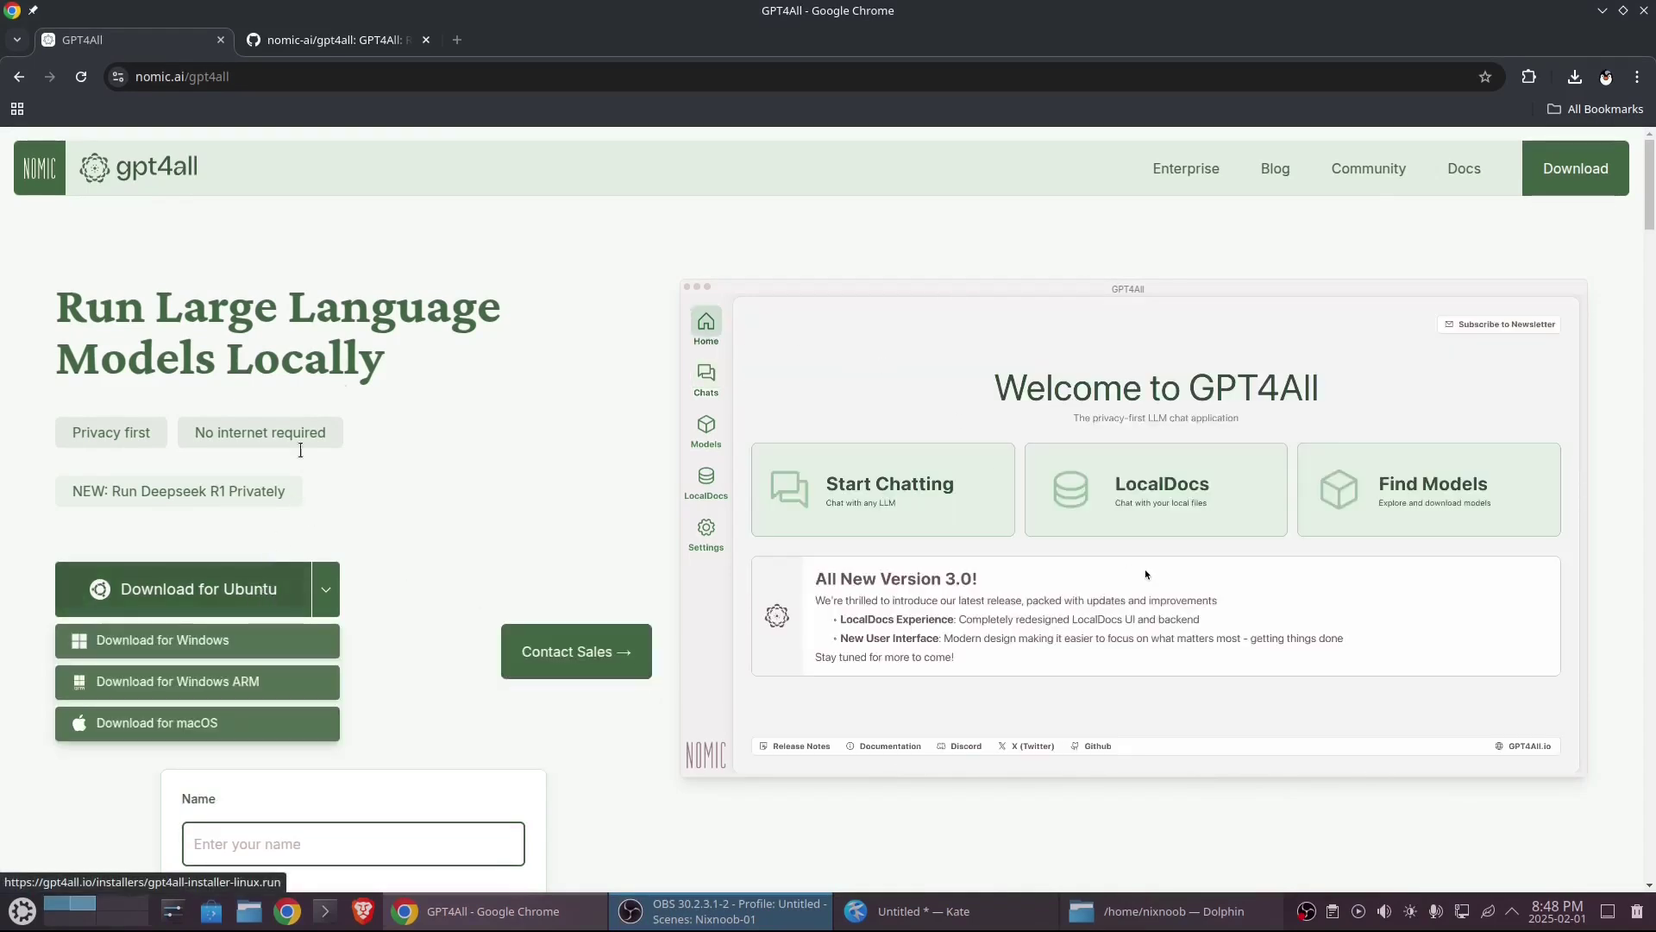
Examine the download links and hardware requirements in the README of the nomic-ai/gpt4all GitHub repository
click(332, 40)
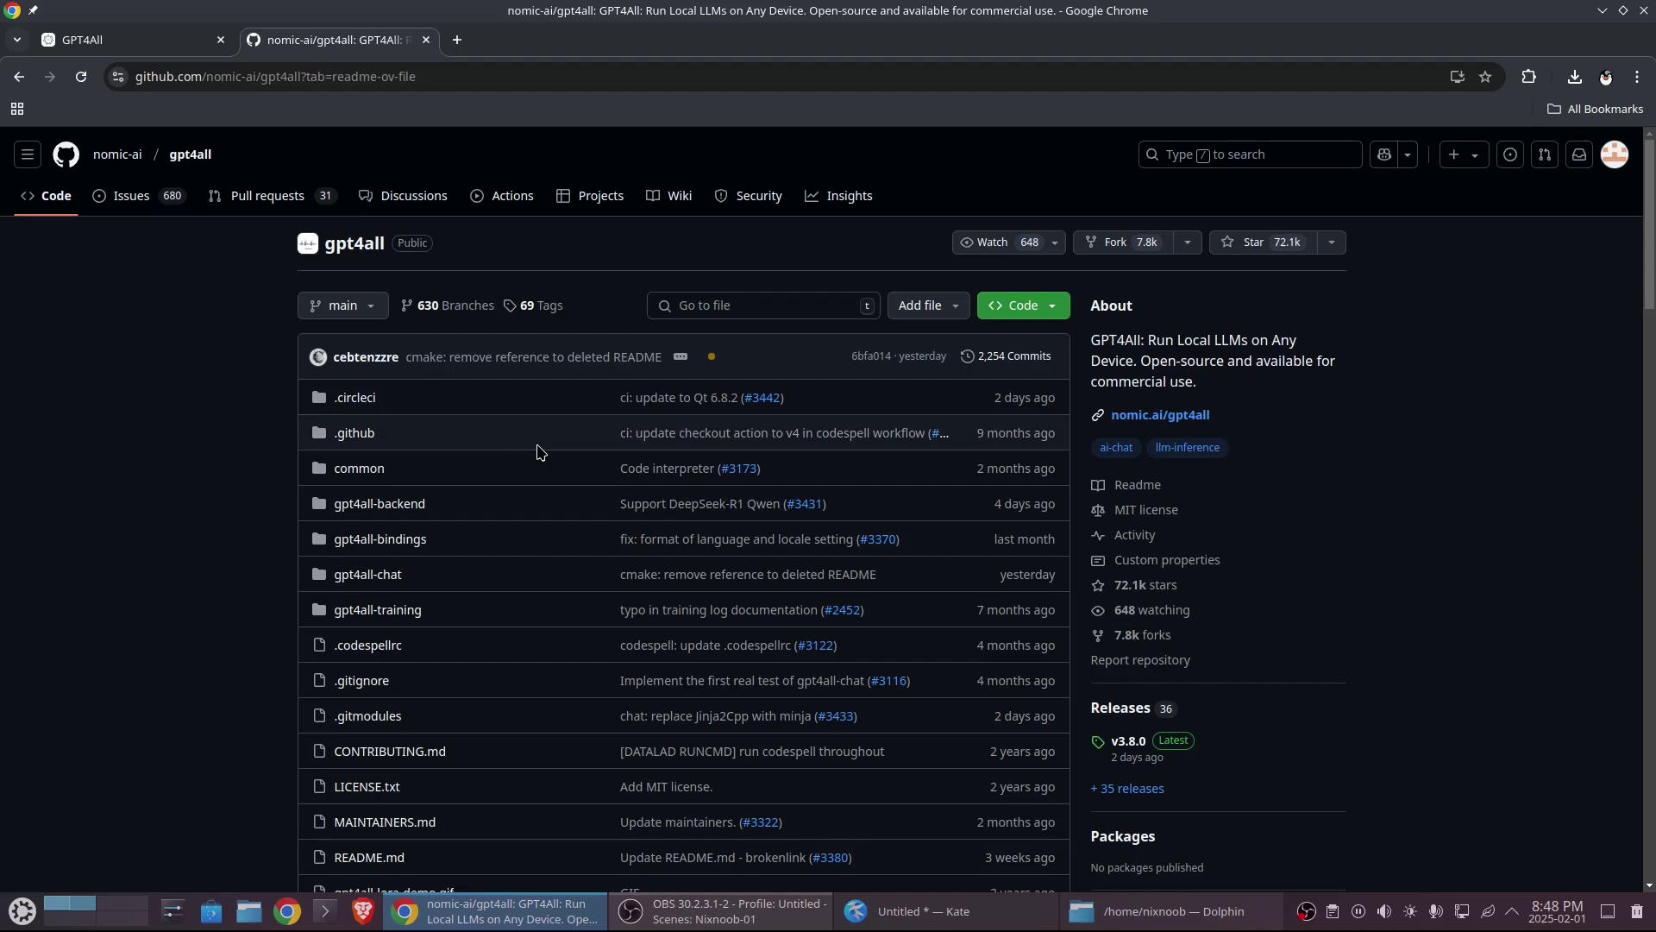
scroll(251, 435, down, 15)
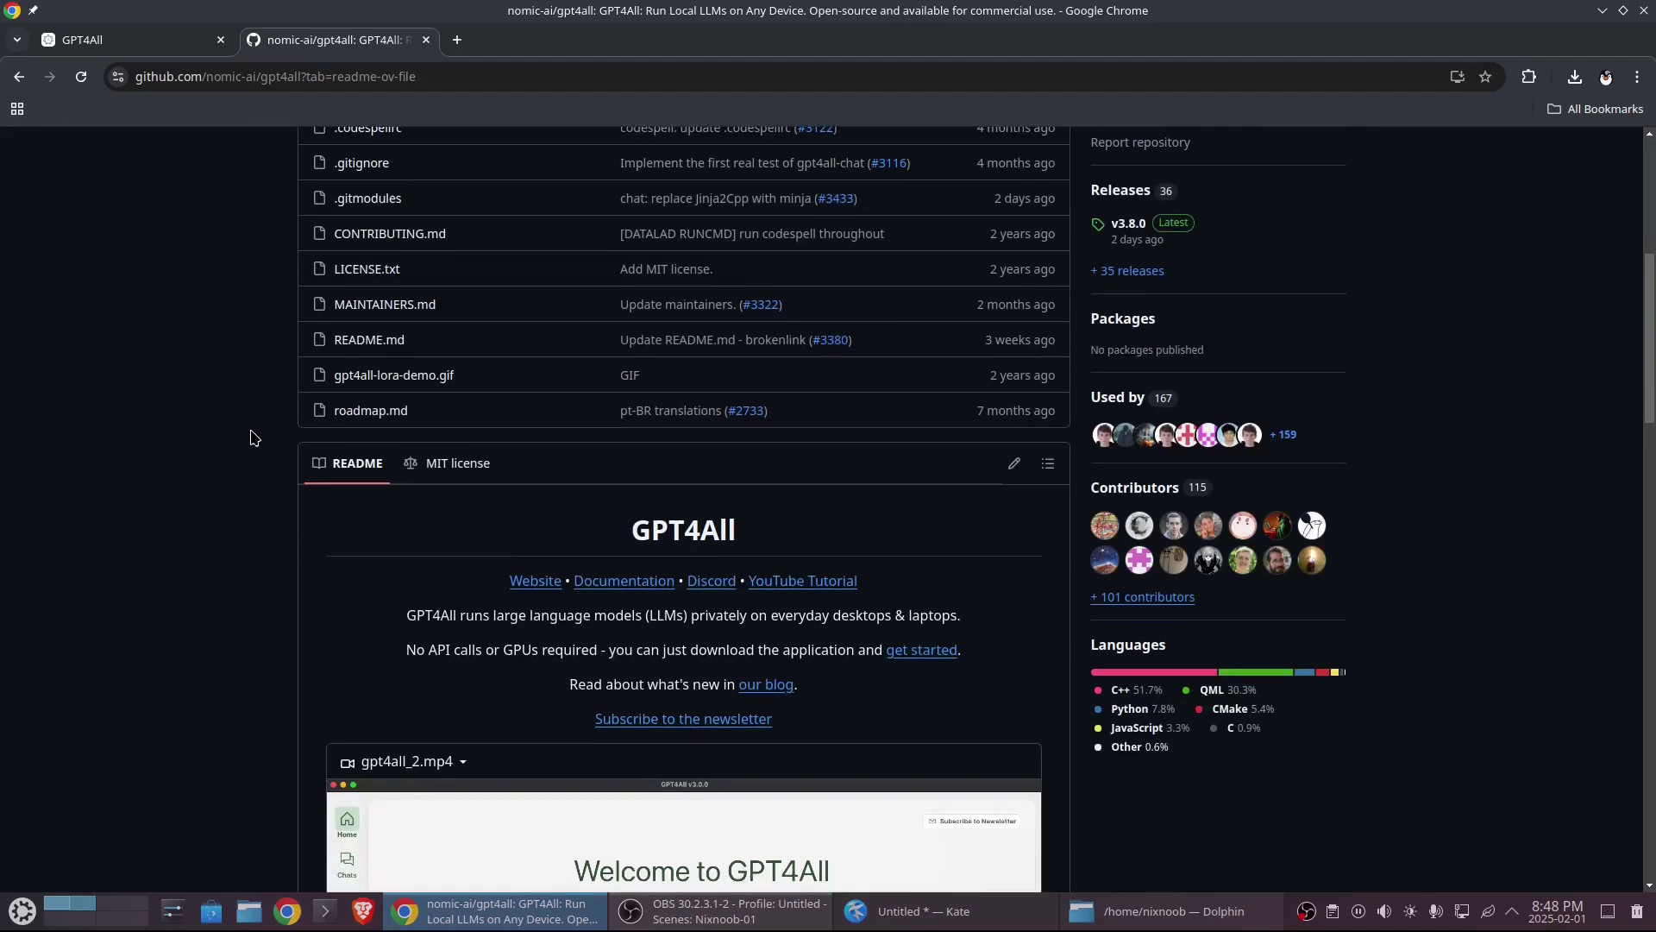
scroll(251, 438, down, 6)
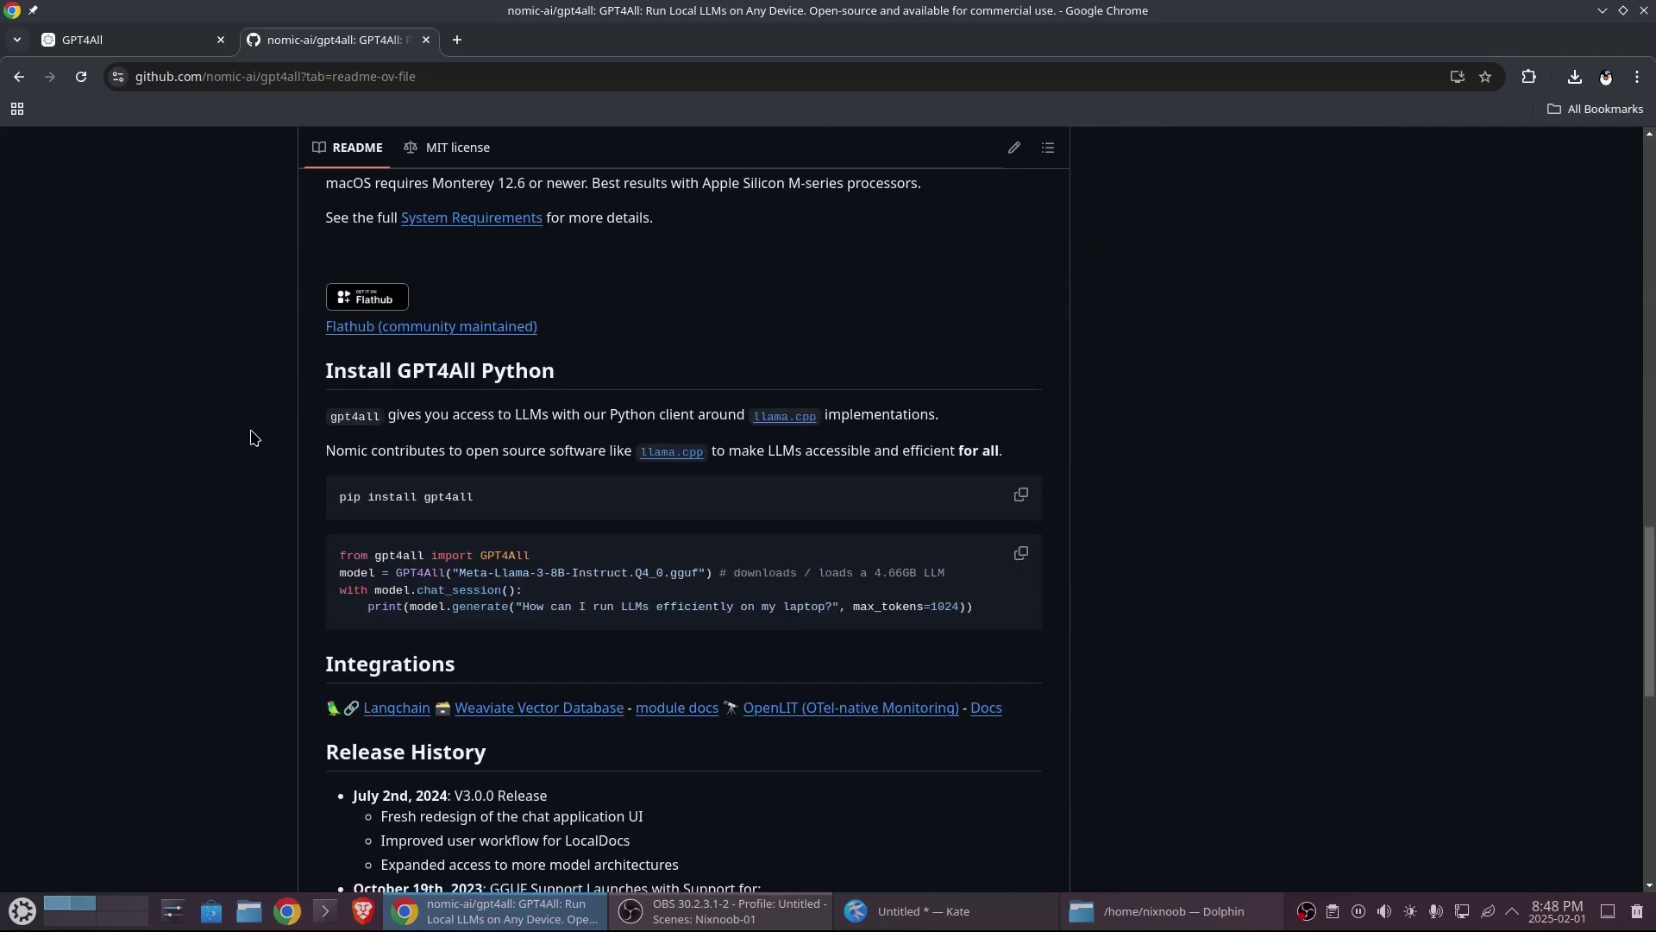
scroll(251, 437, up, 6)
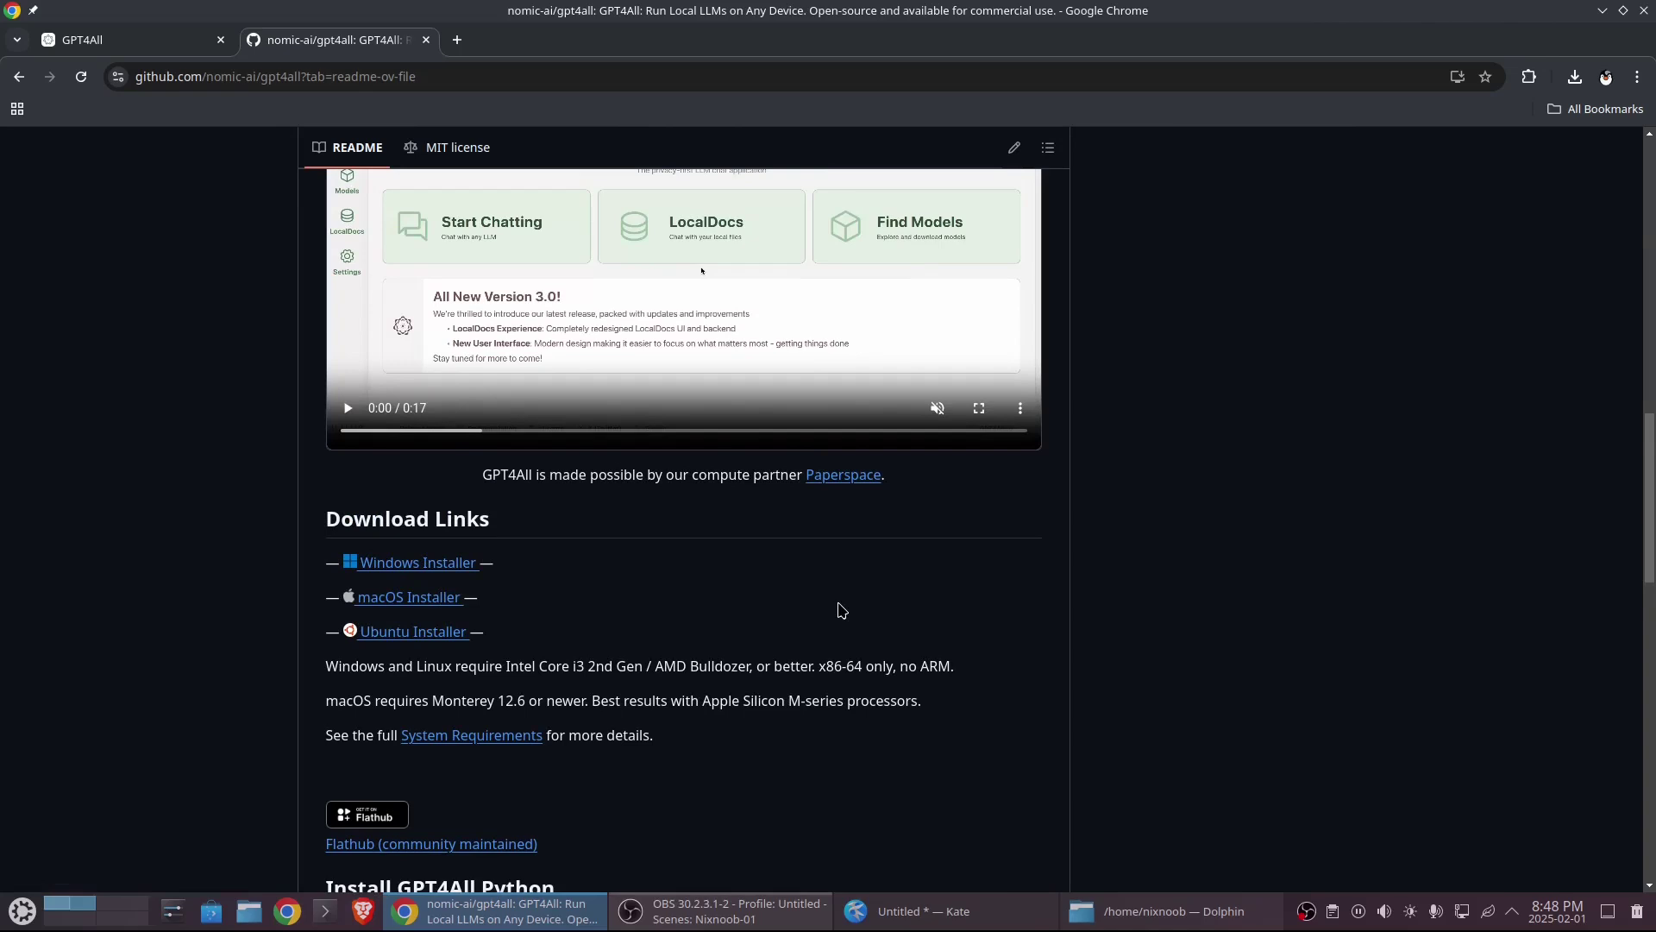
scroll(841, 610, up, 1)
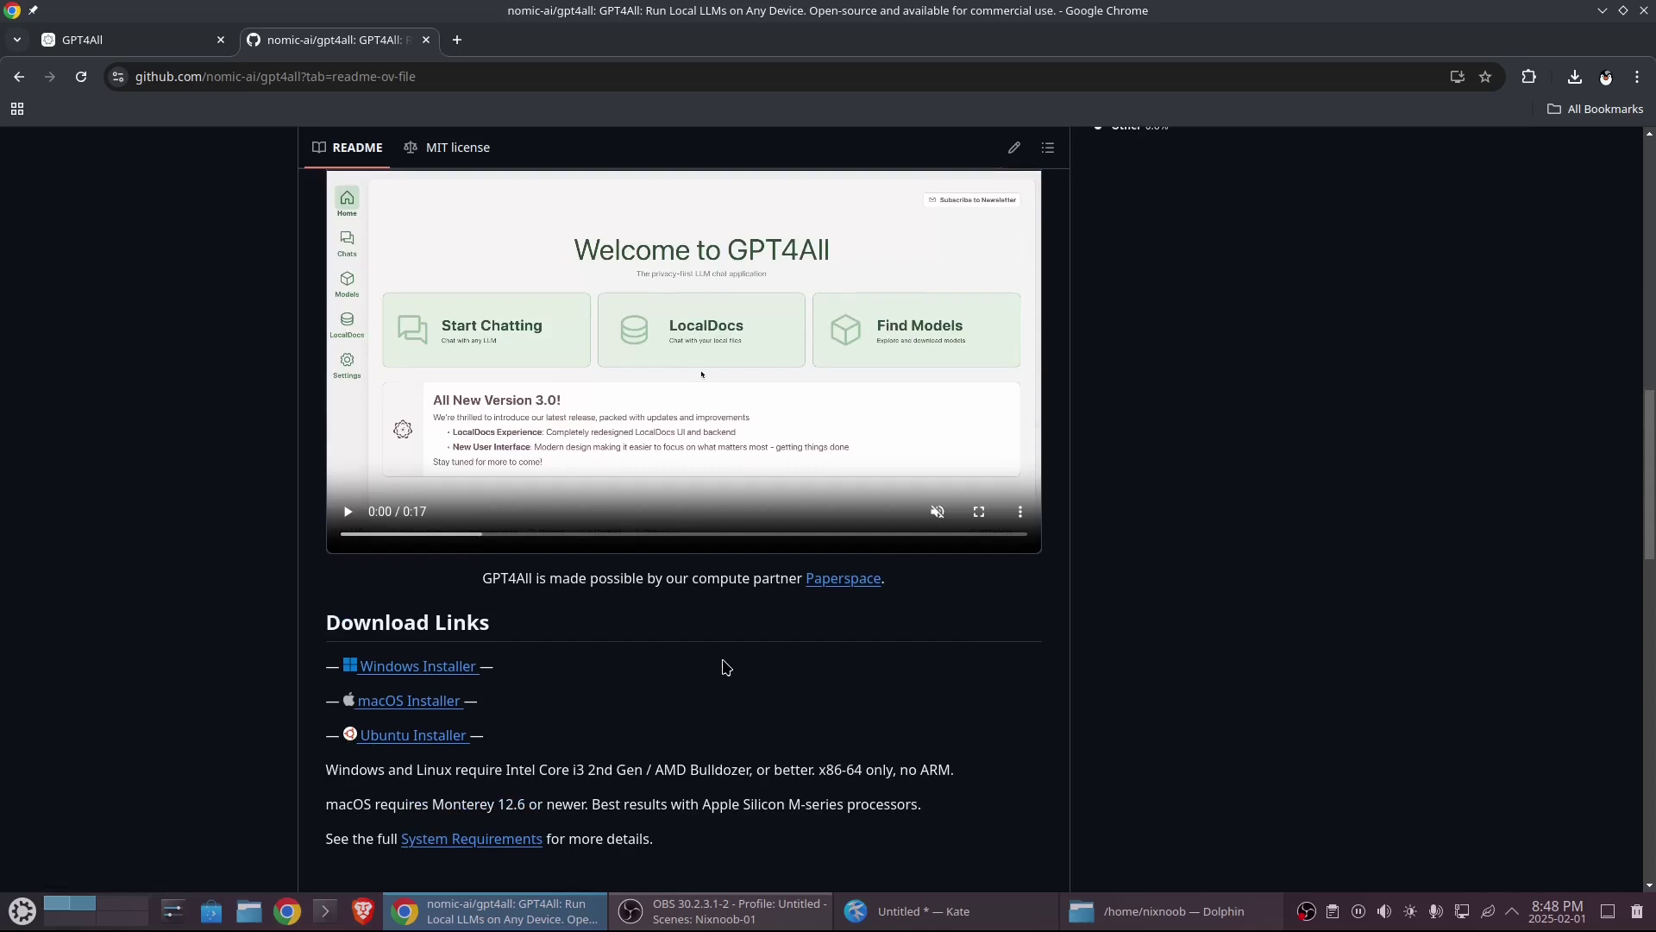
Switch to Dolphin and open the Downloads folder
click(1173, 911)
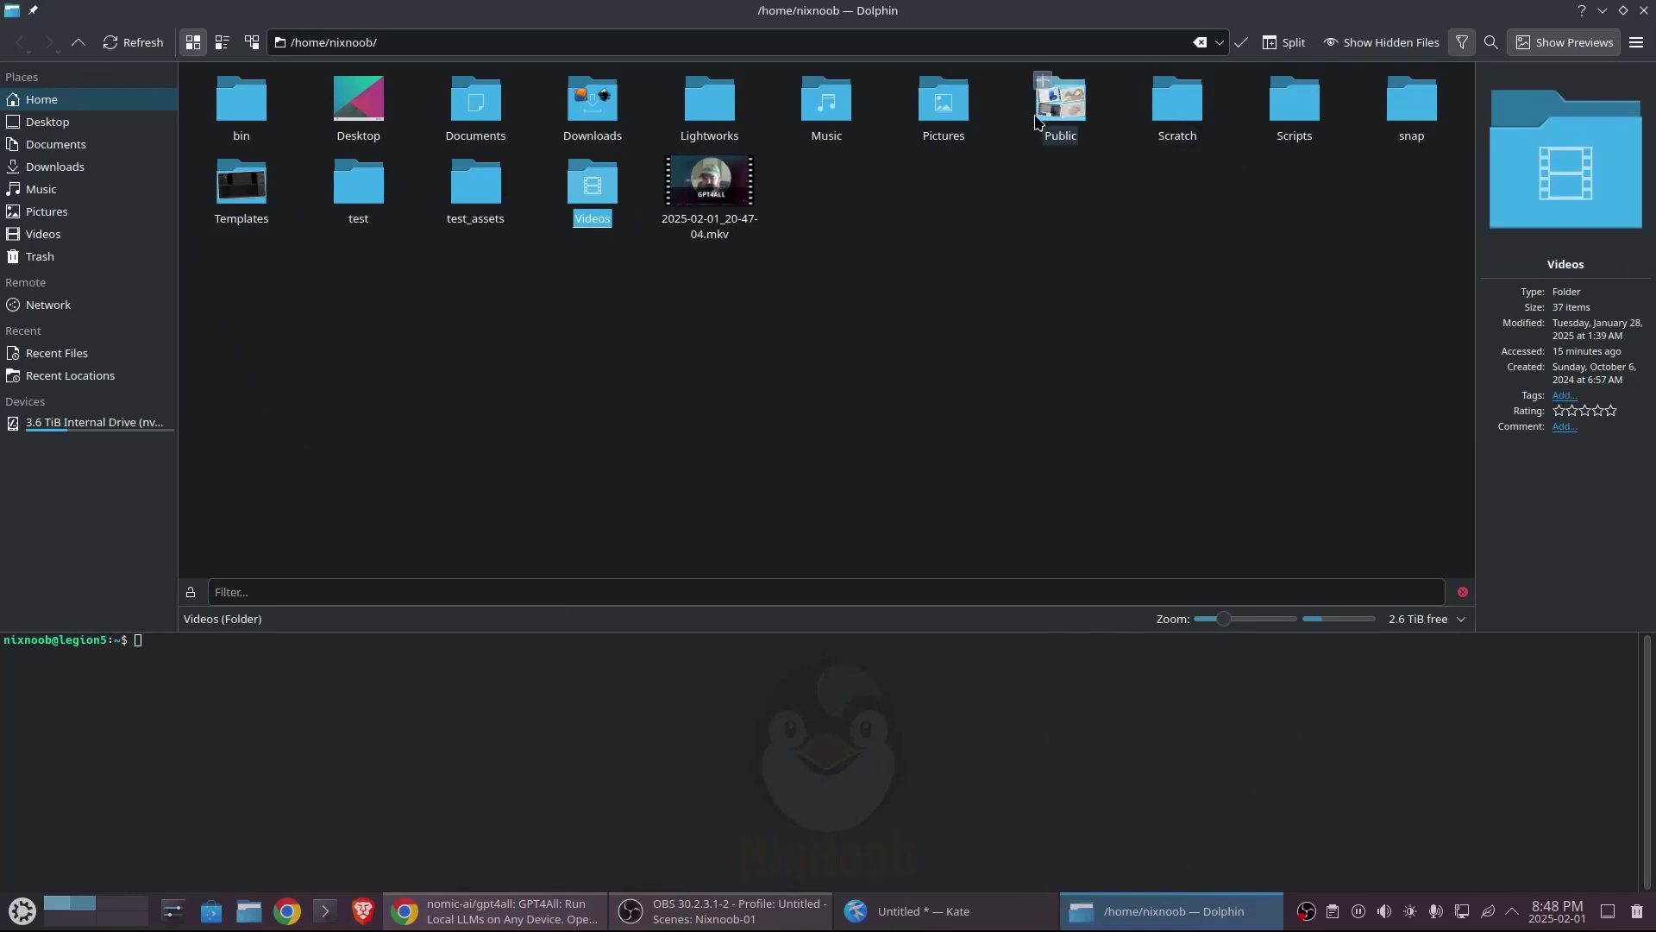
double_click(592, 101)
click(573, 699)
text(./)
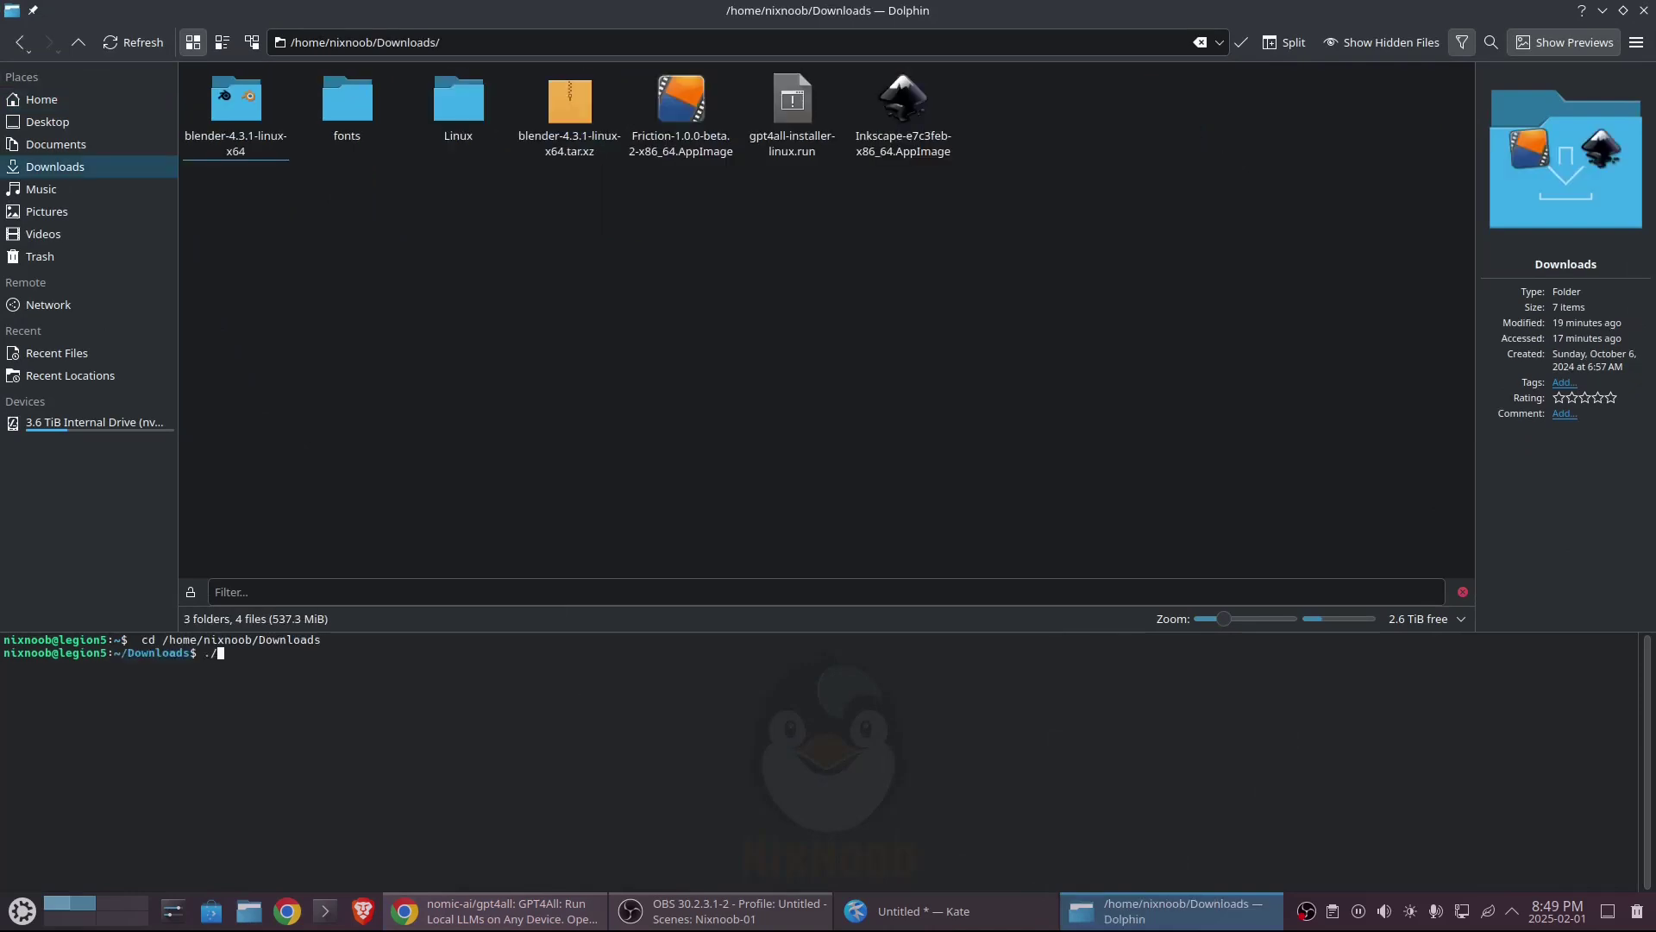
key(BackSpace)
key(BackSpace)
Mark gpt4all-installer-linux.run as executable in the permissions of its file properties
right_click(784, 126)
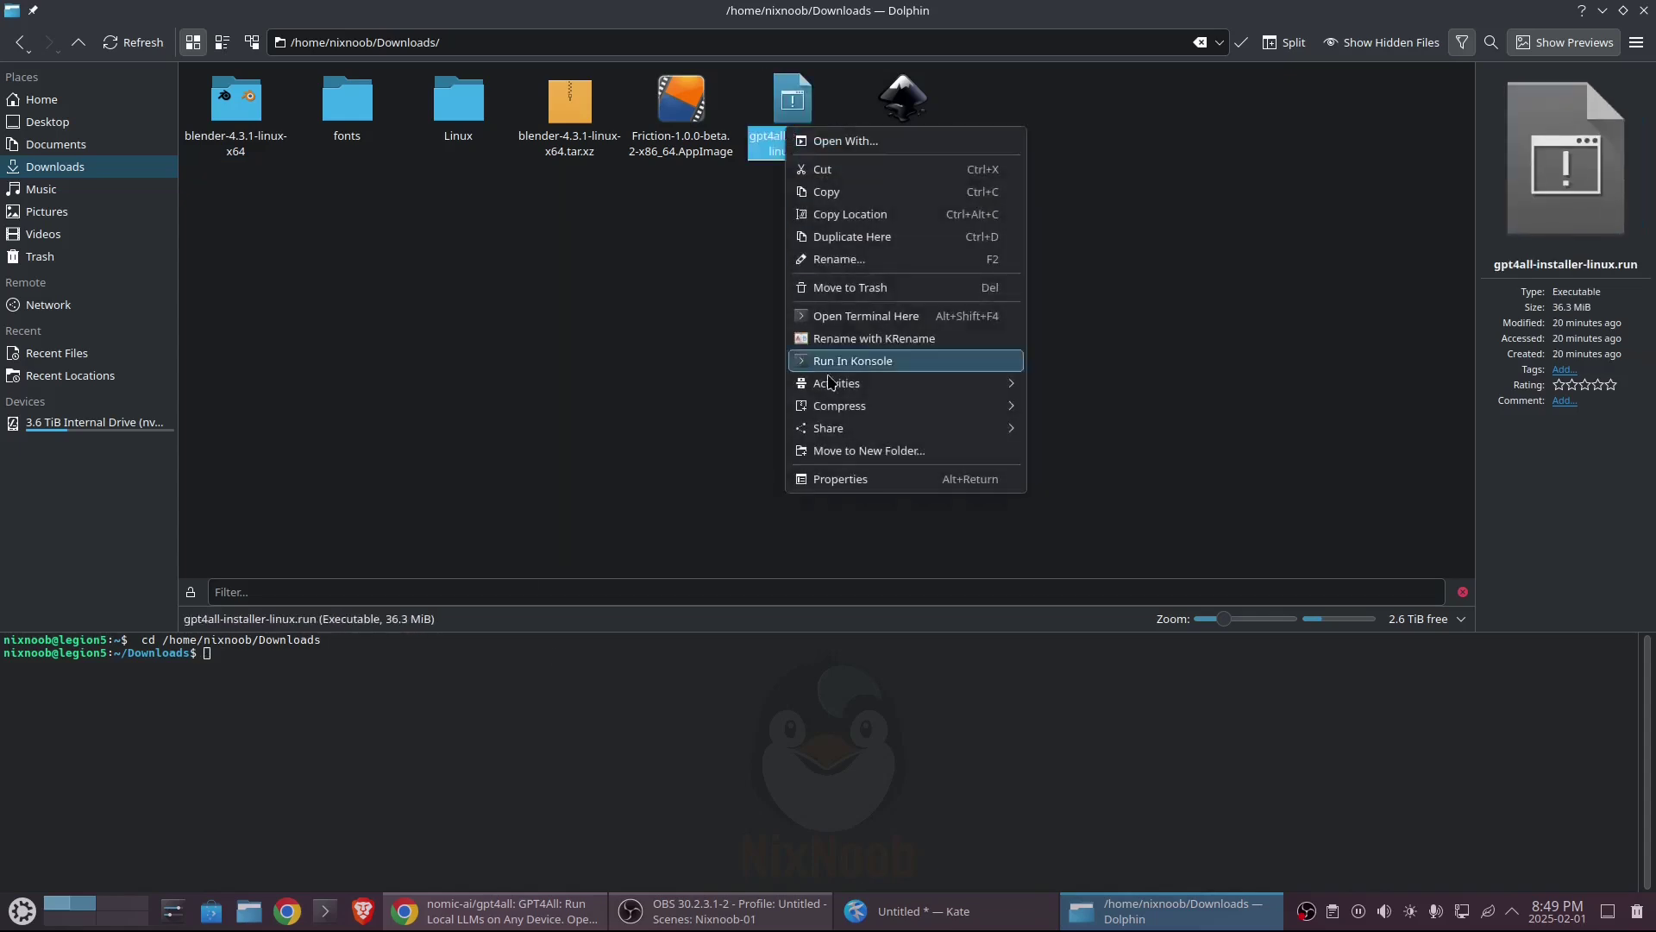
click(832, 479)
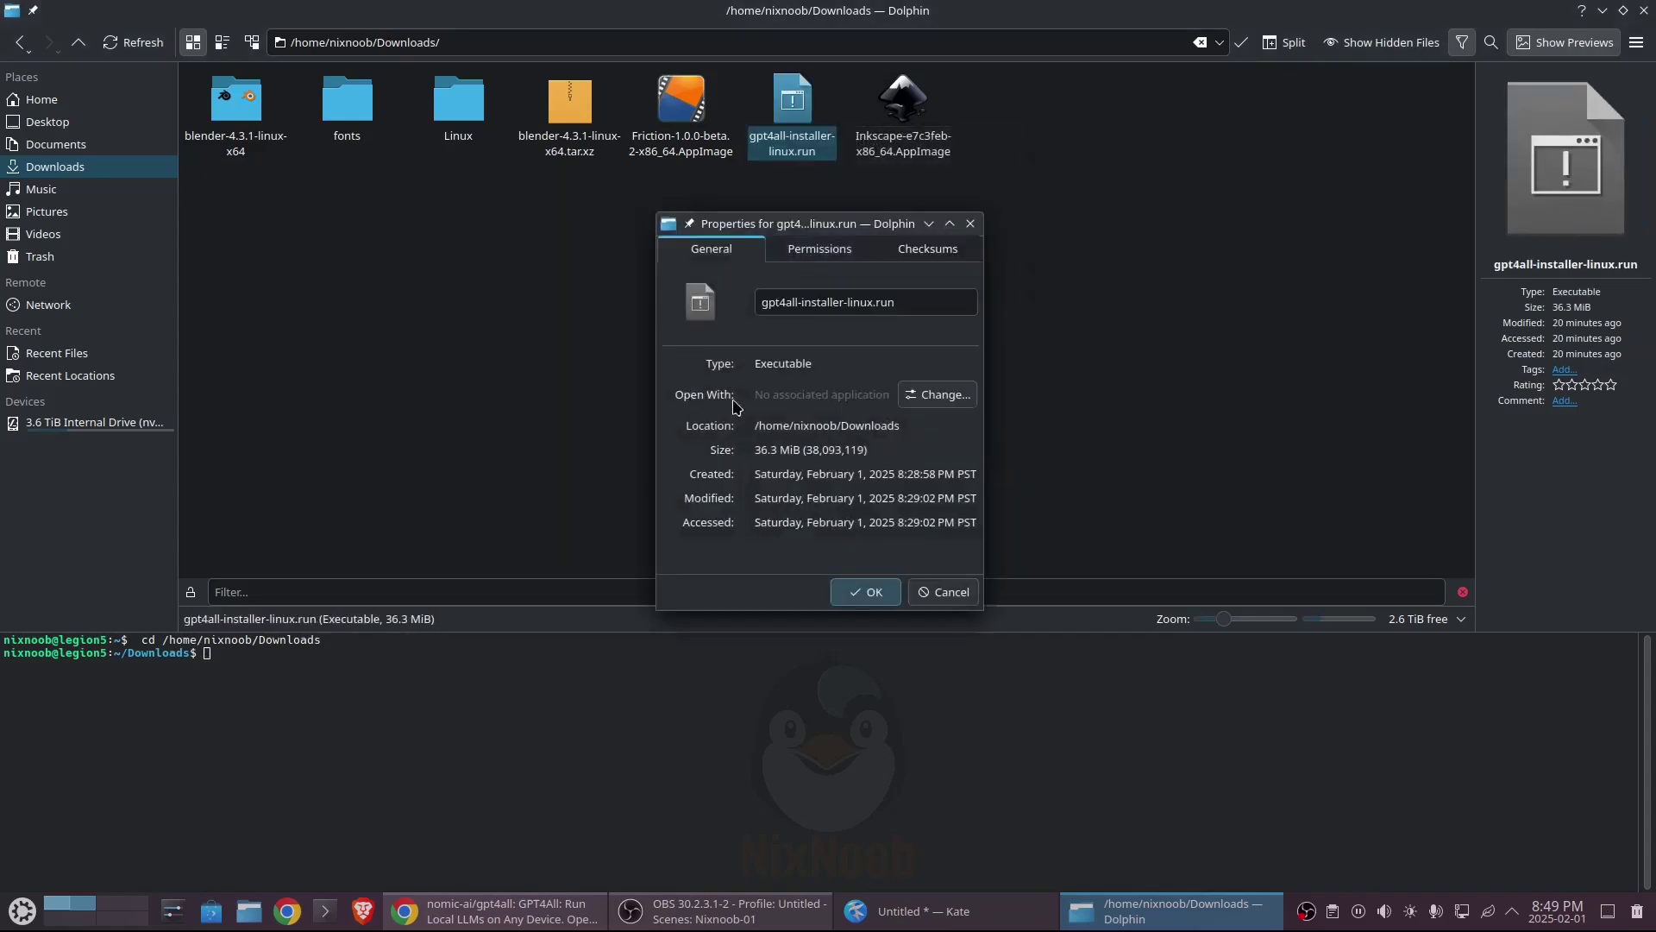
click(827, 253)
click(716, 421)
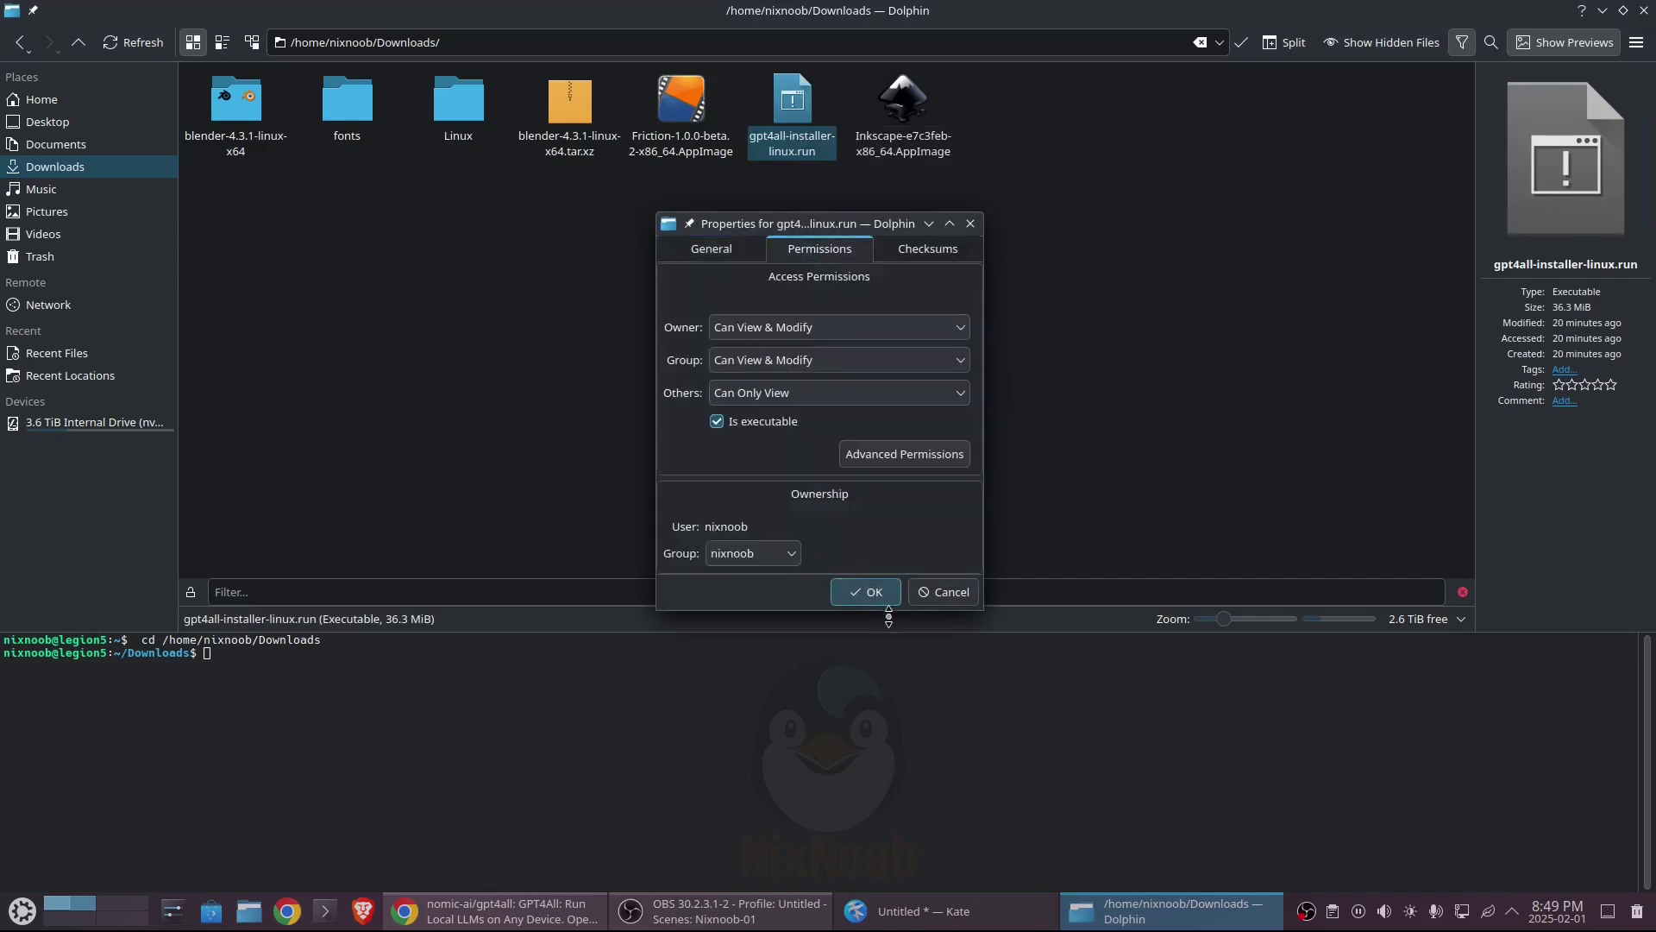
click(865, 591)
Execute gpt4all-installer-linux.run and accept the default installation folder and the gpt4all component in the setup wizard
double_click(785, 128)
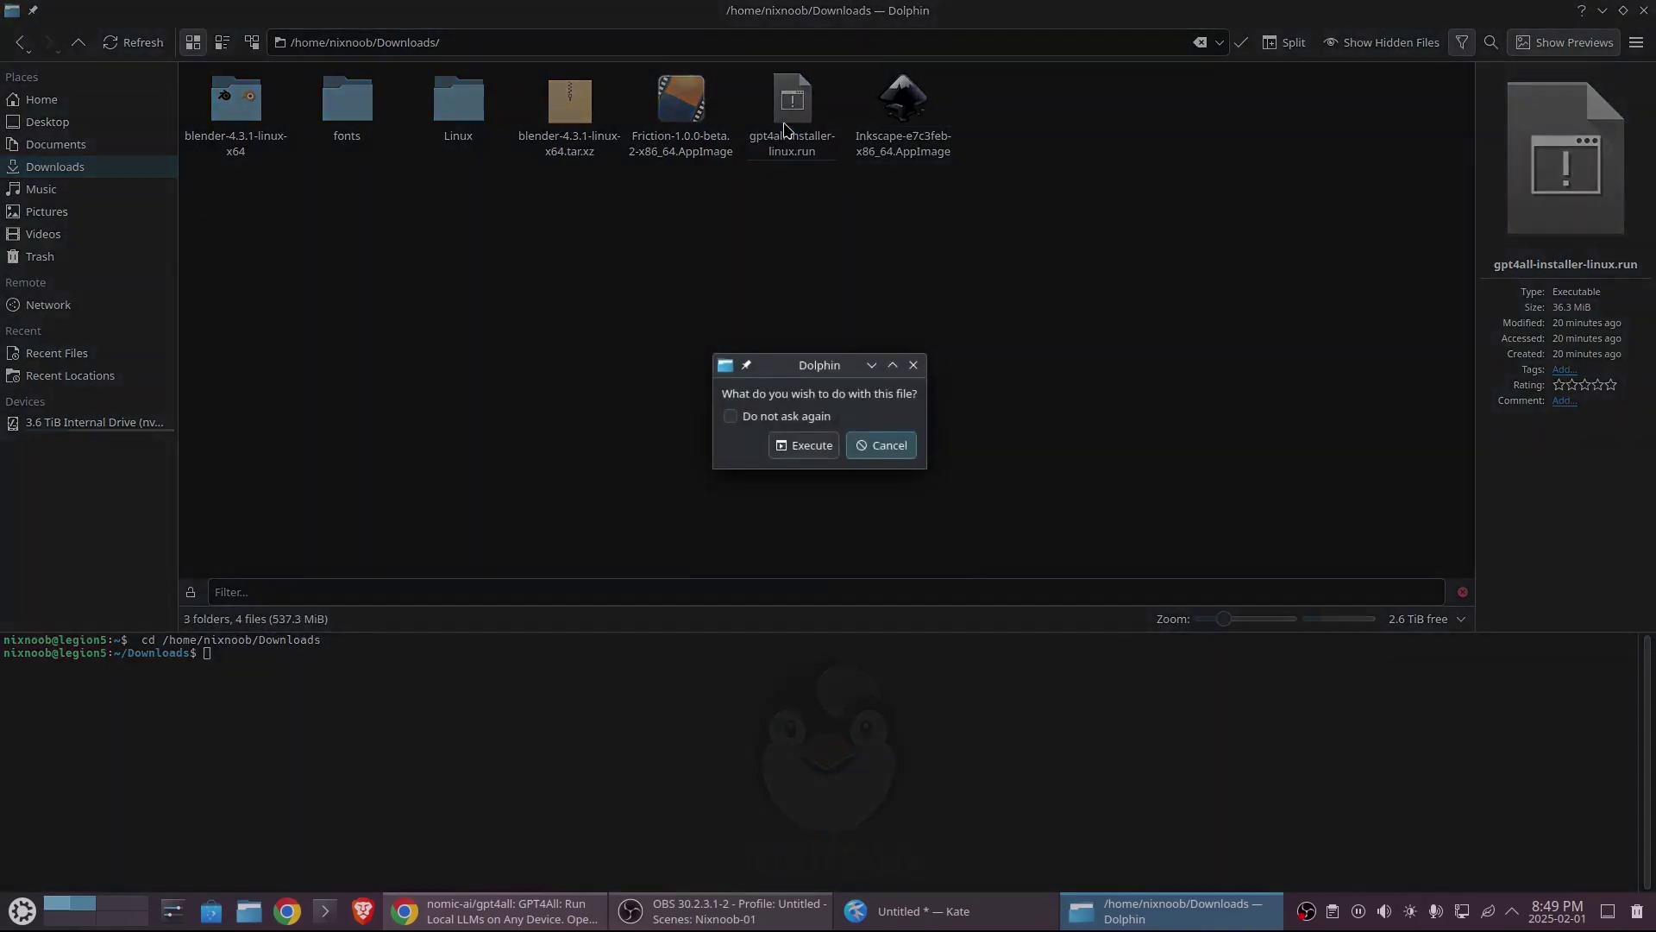
click(801, 447)
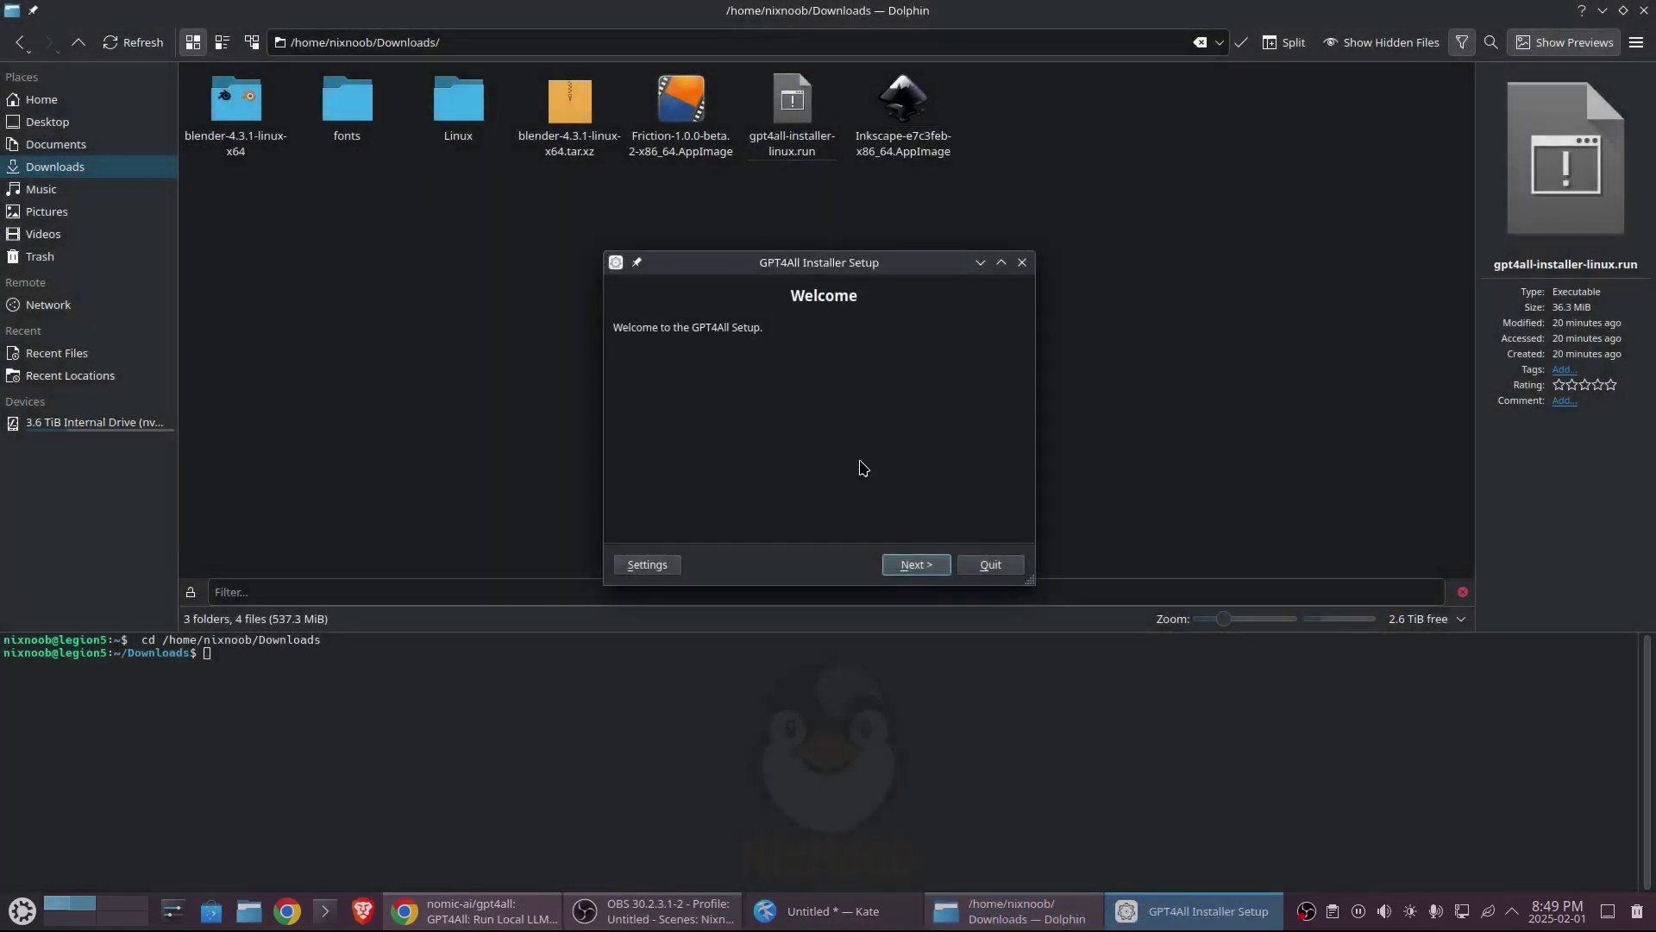
click(903, 571)
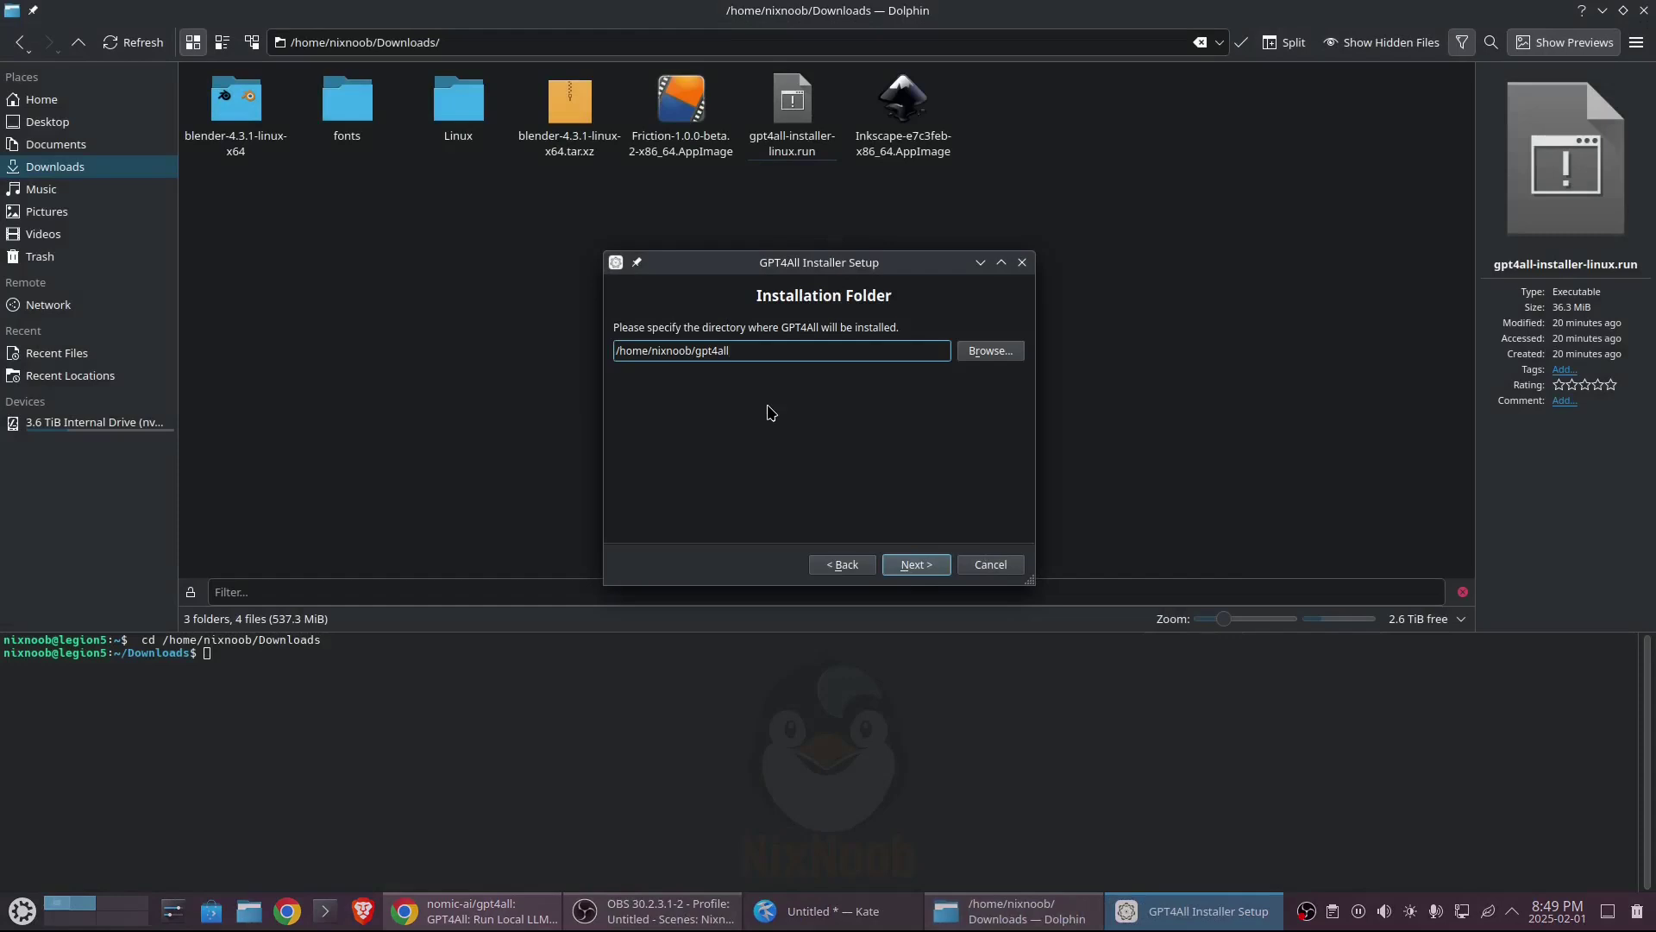
click(926, 566)
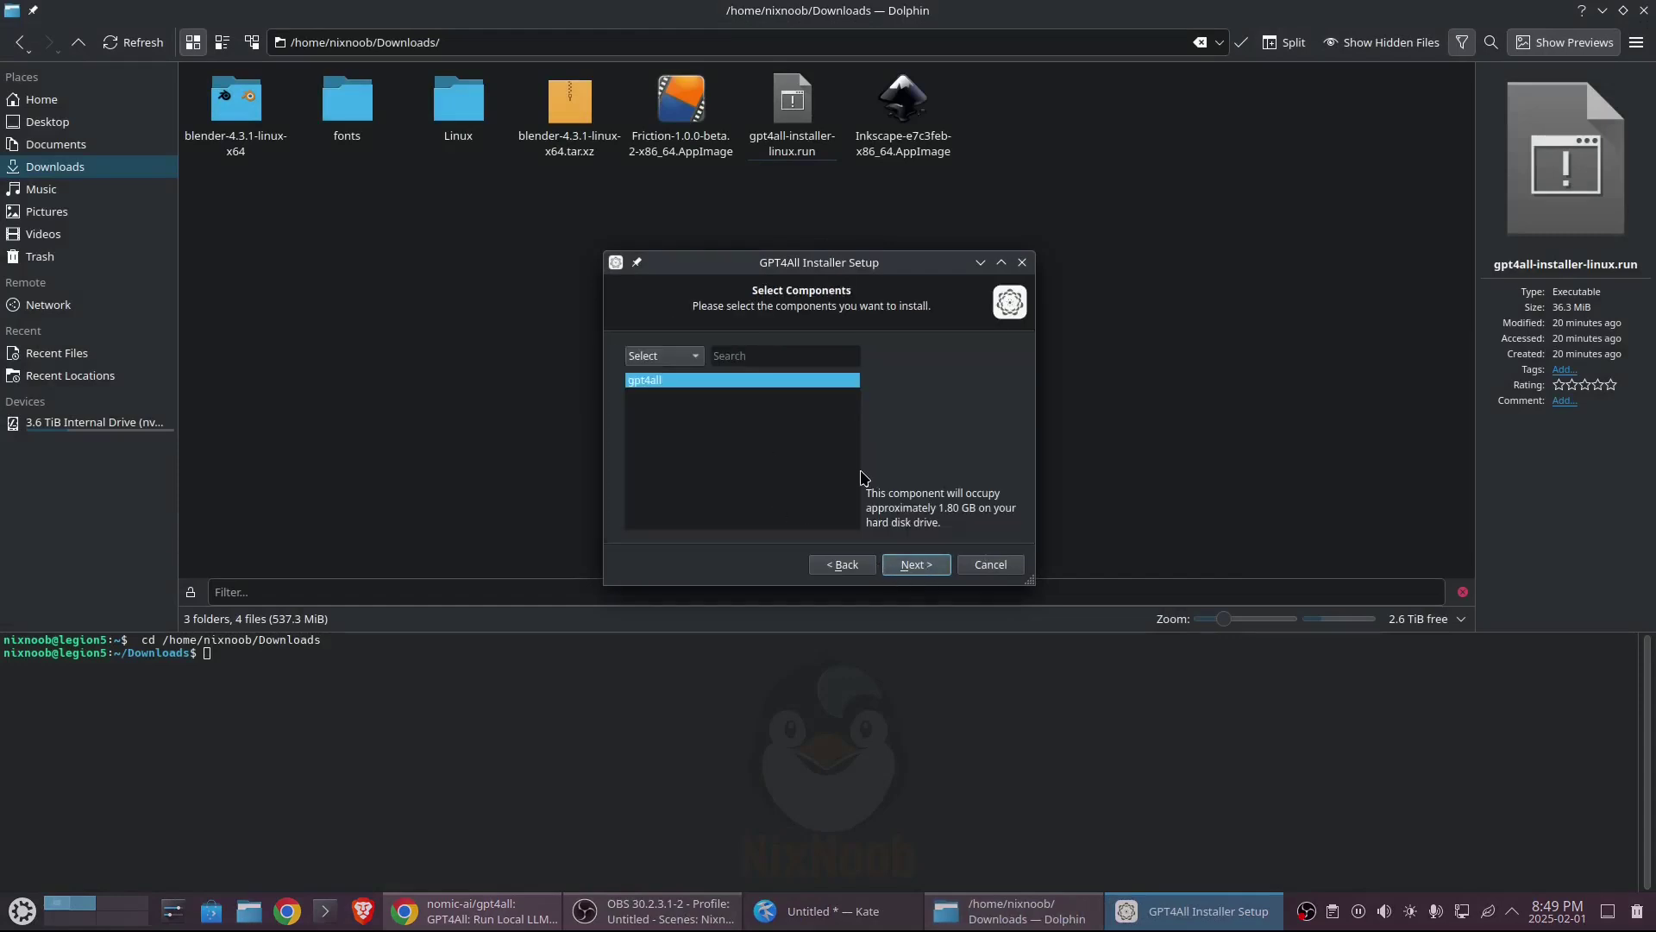
click(923, 566)
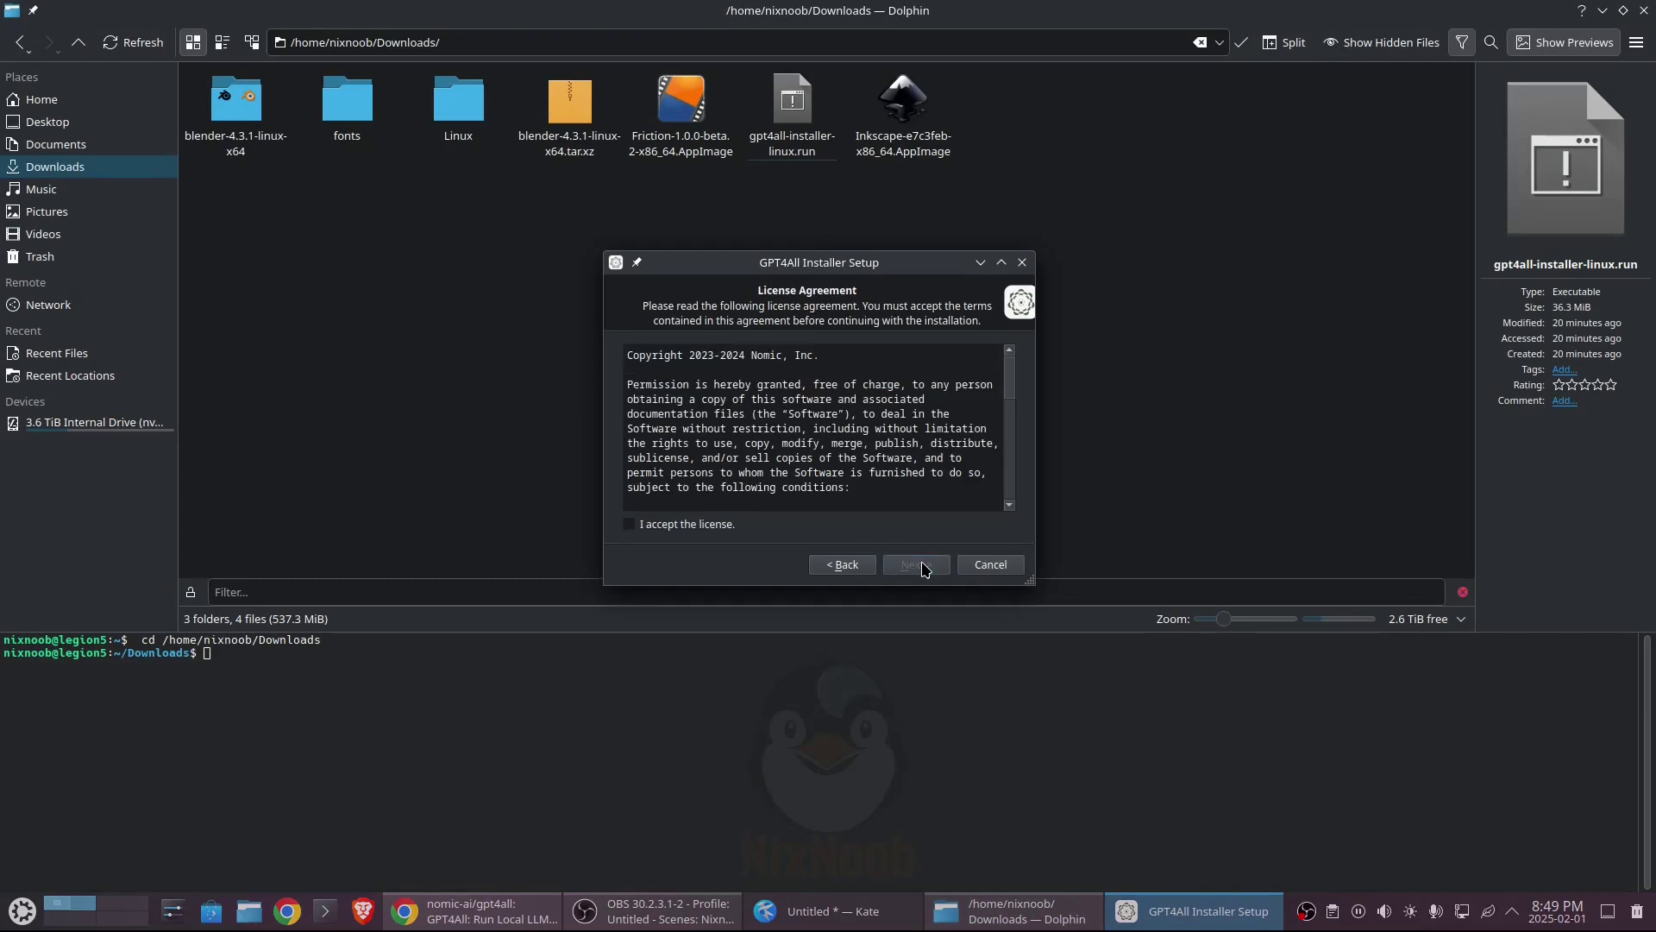
Accept the license agreement, install GPT4All, and finish the setup wizard
click(629, 524)
click(920, 566)
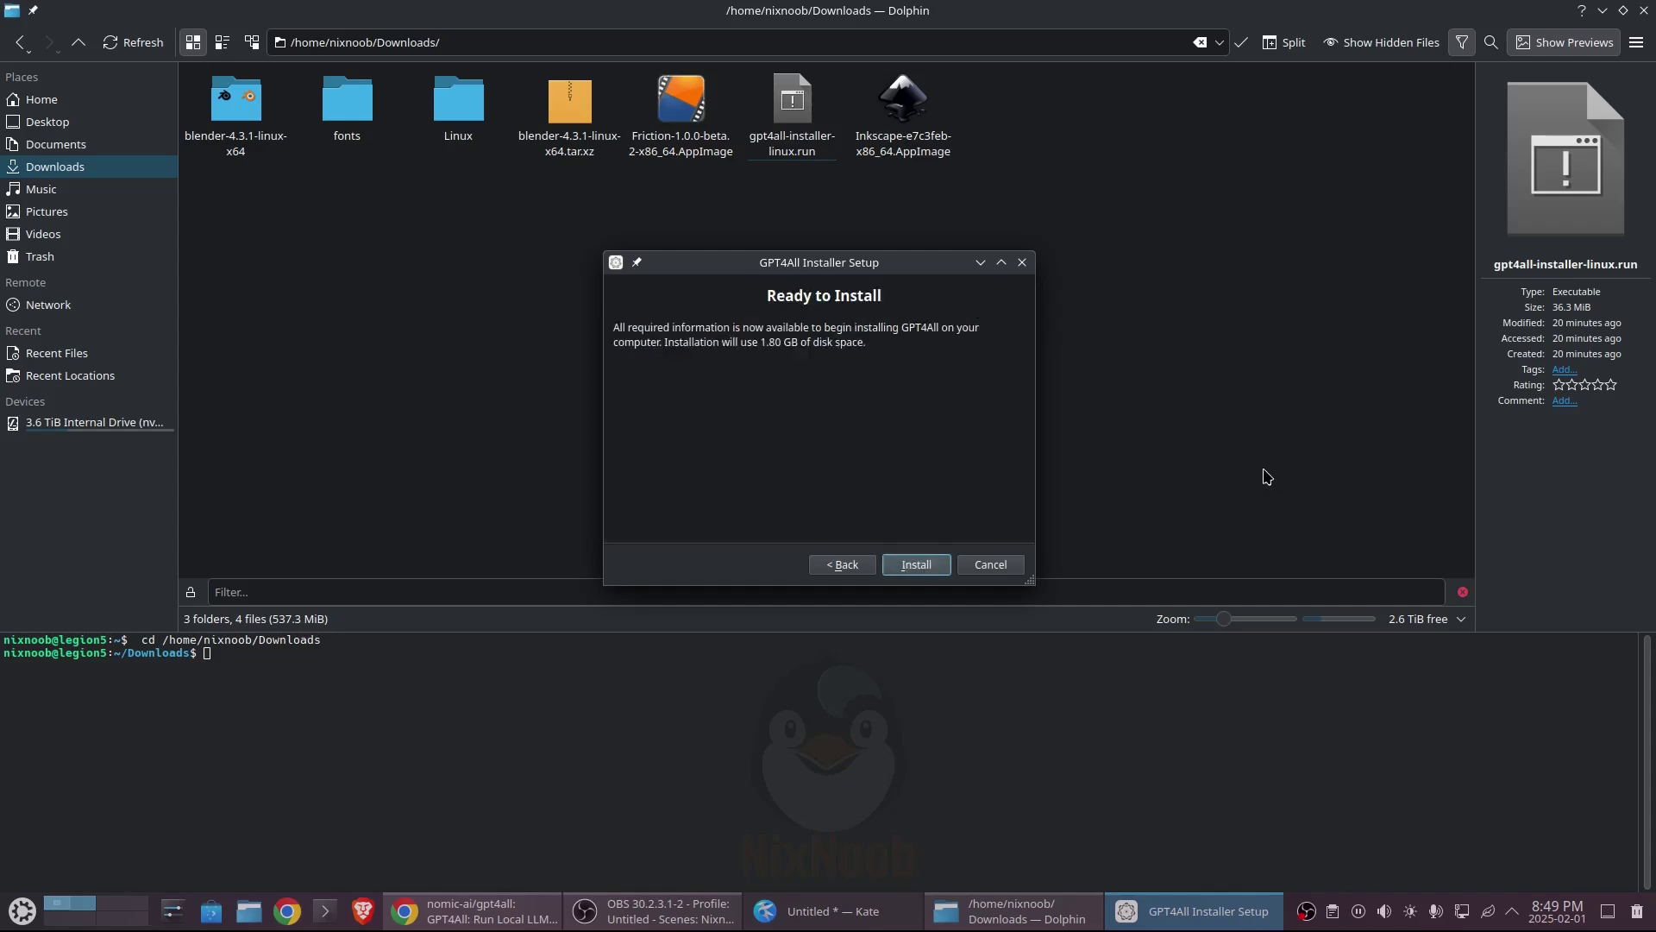
click(914, 565)
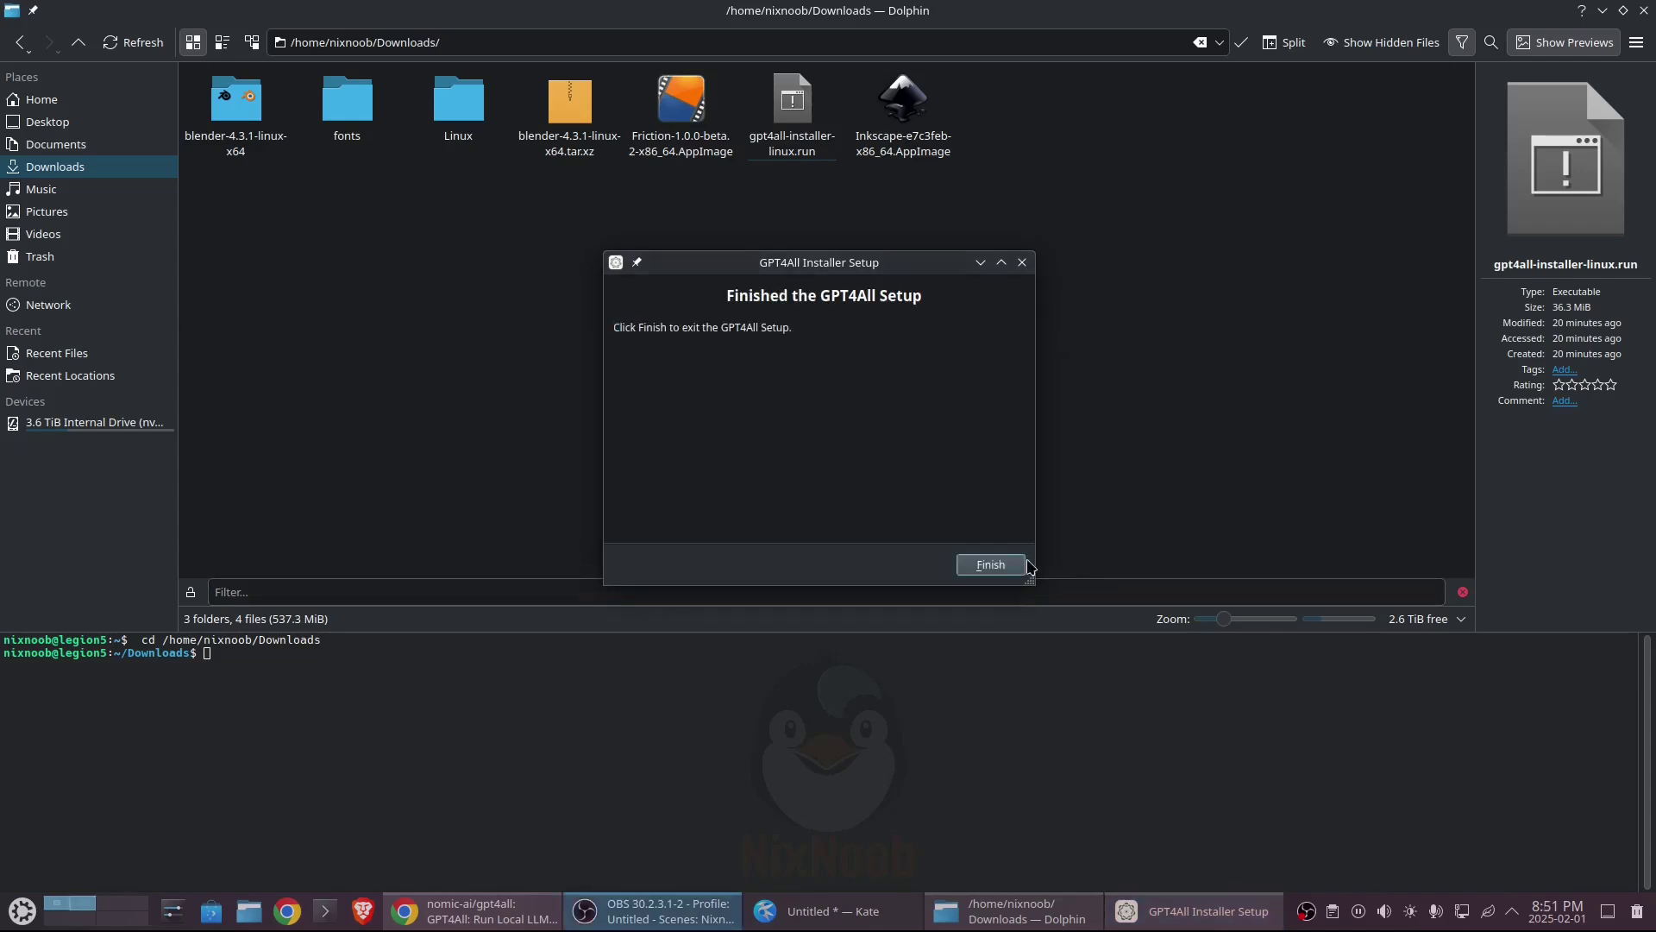
click(998, 567)
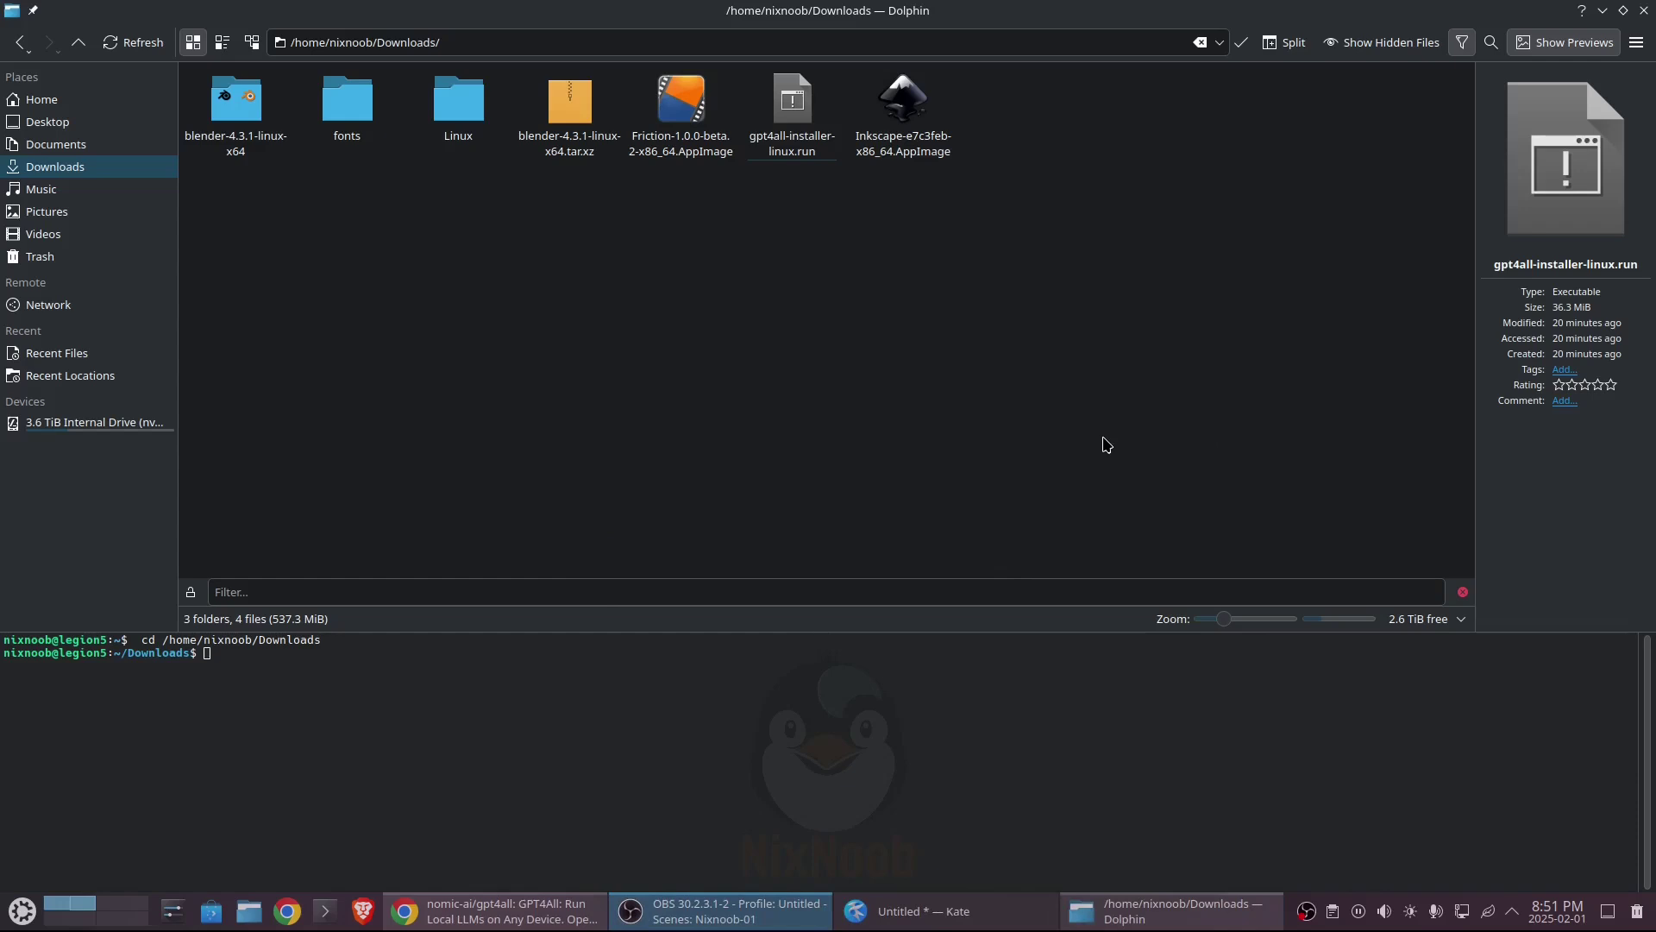
Clear the open windows, launch GPT4All from the desktop, and decline both usage analytics and chat sharing to the Datalake
click(1643, 11)
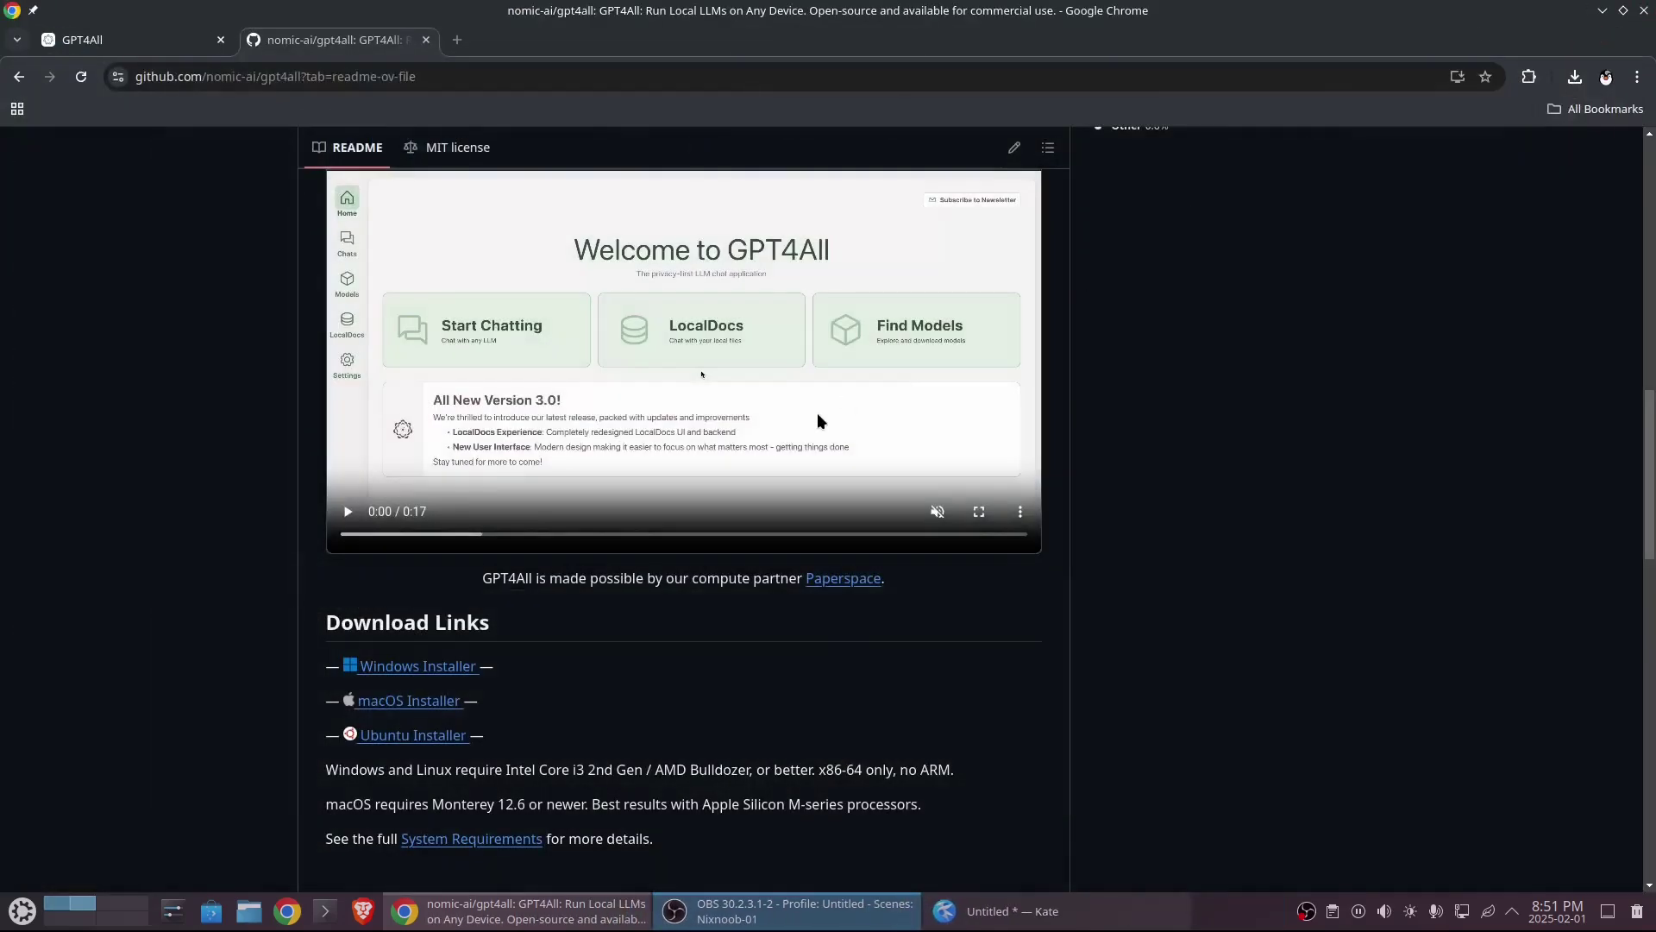
click(1601, 10)
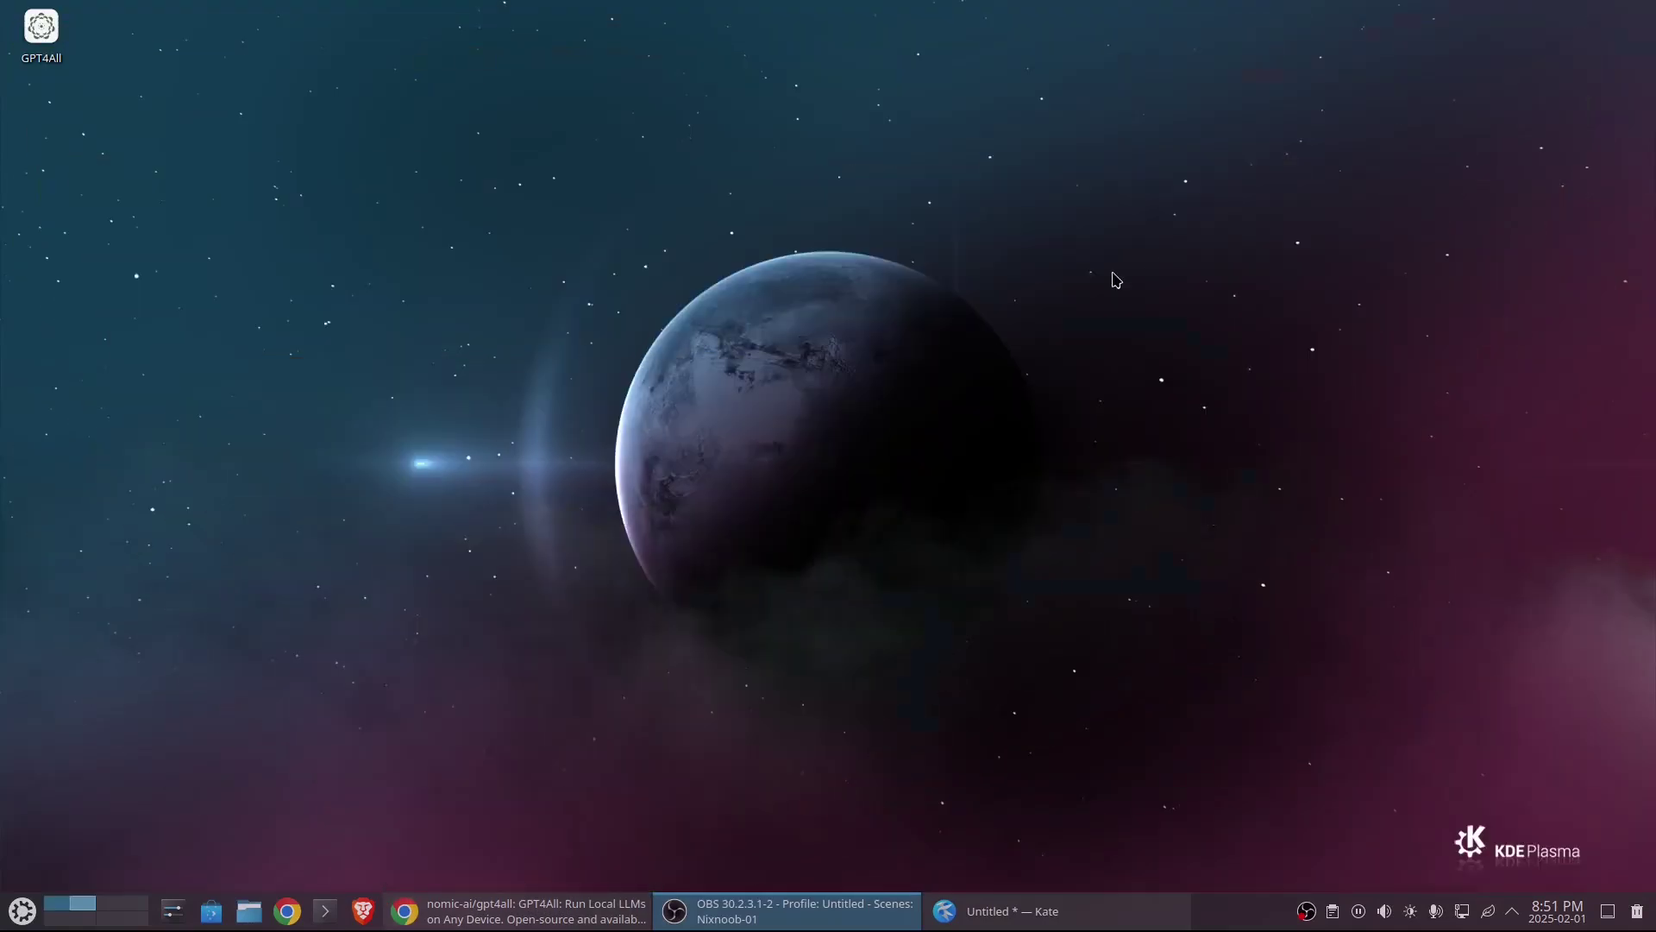
double_click(69, 60)
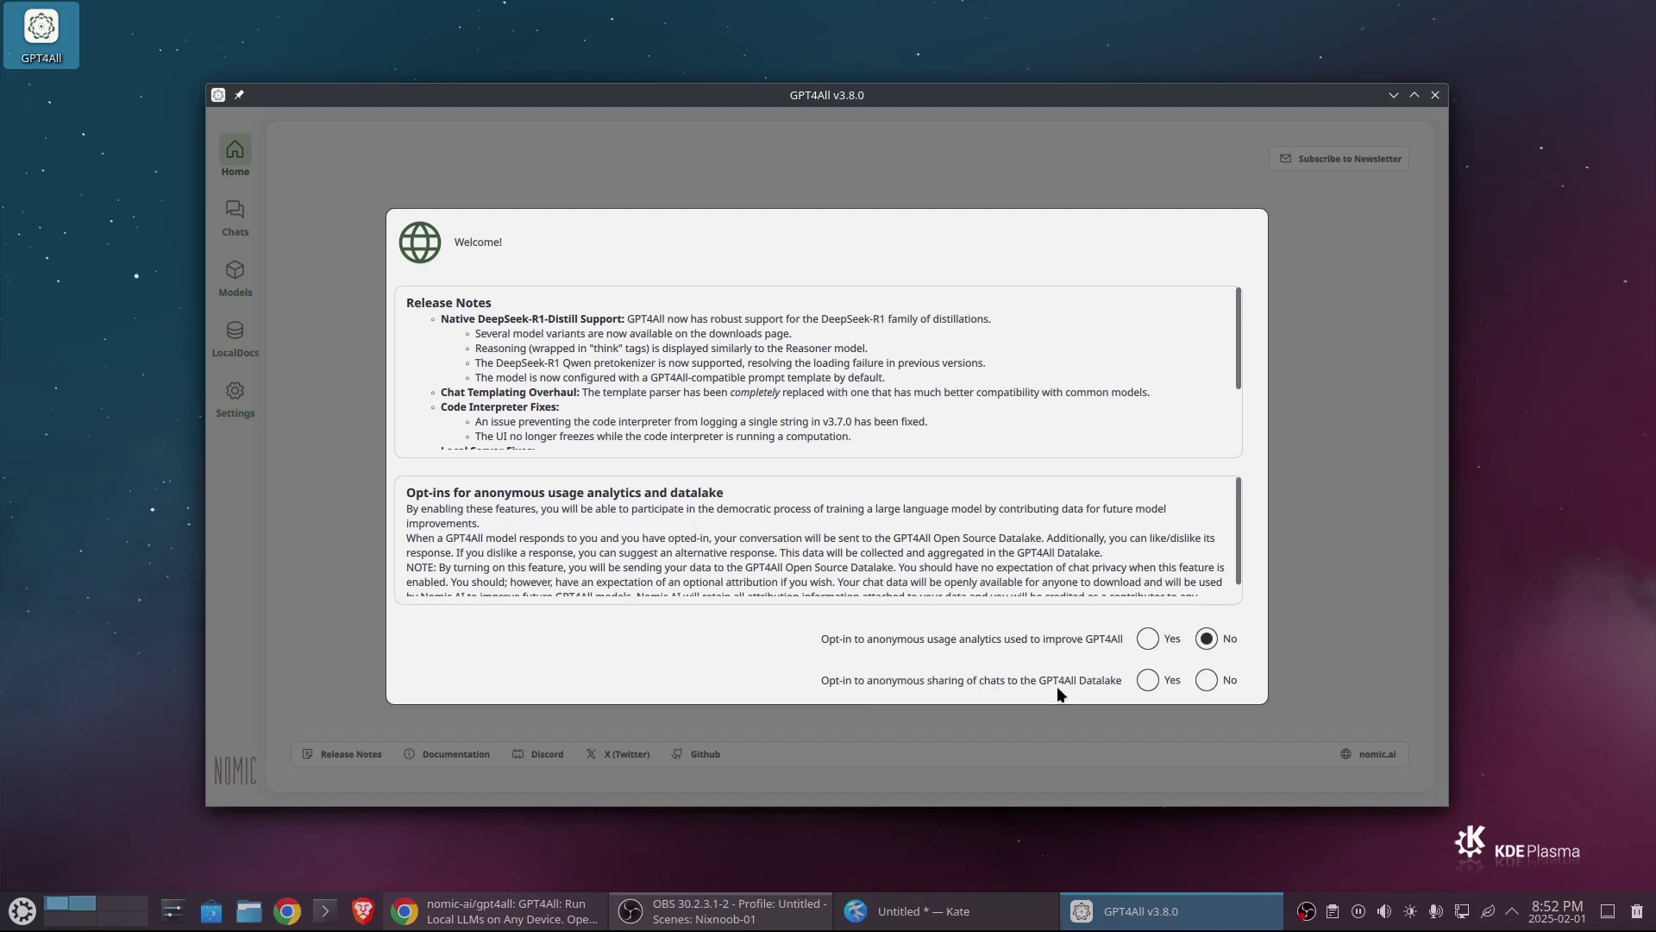
click(1212, 690)
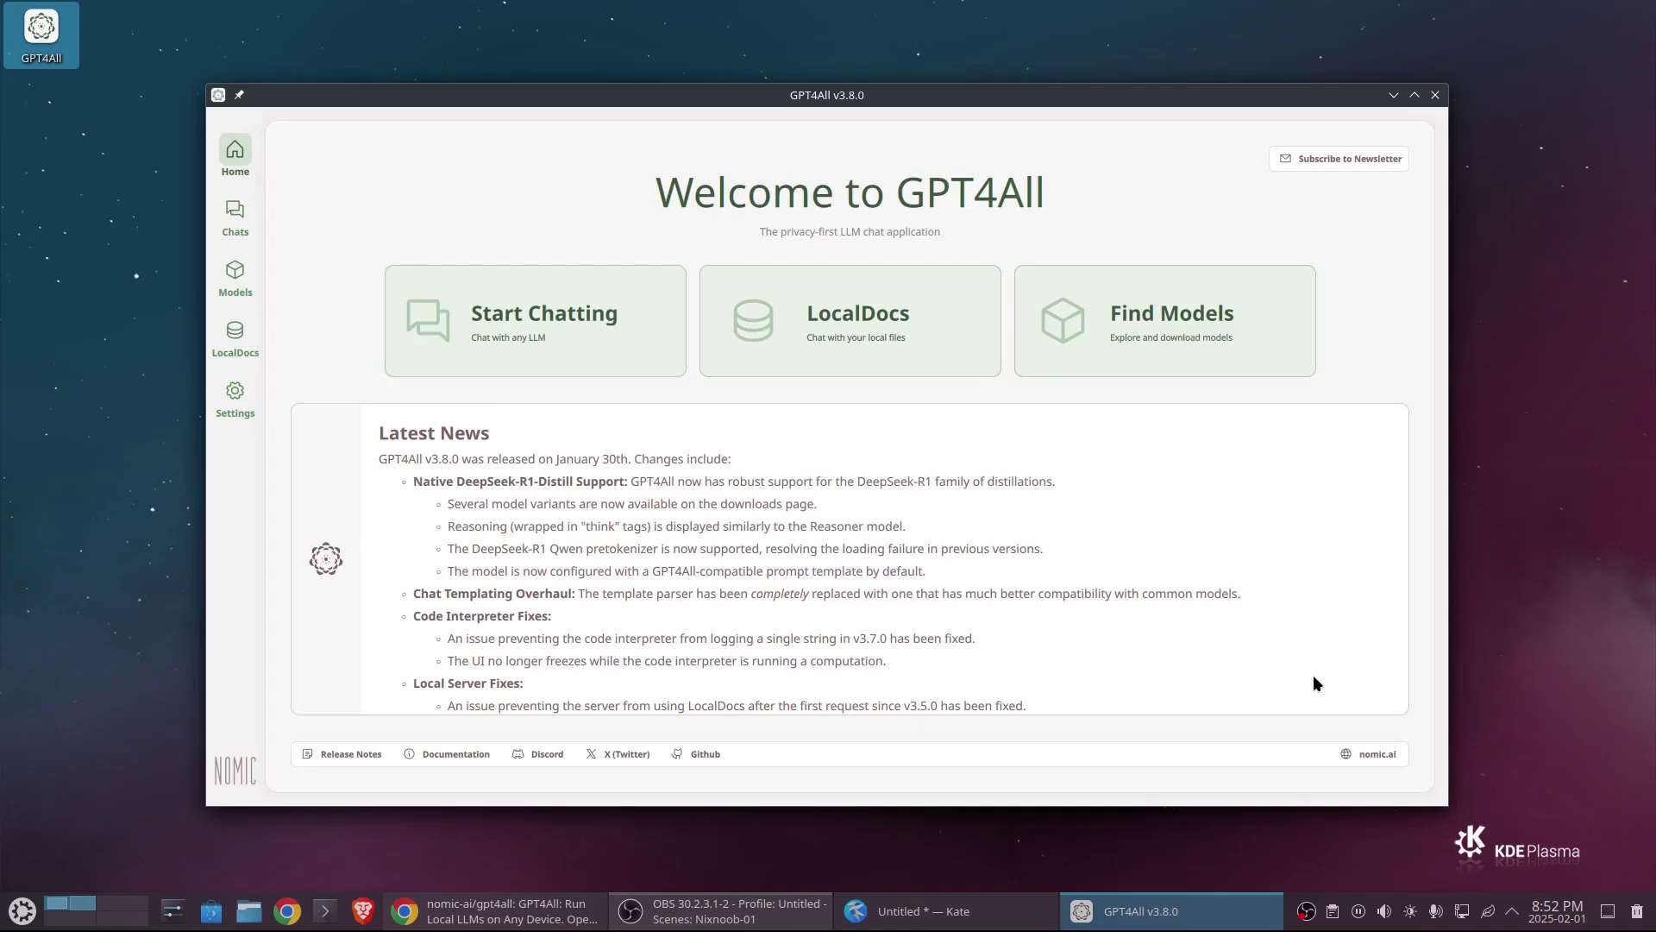
Set the theme to Dark and the font size to Medium in the GPT4All application settings
click(237, 401)
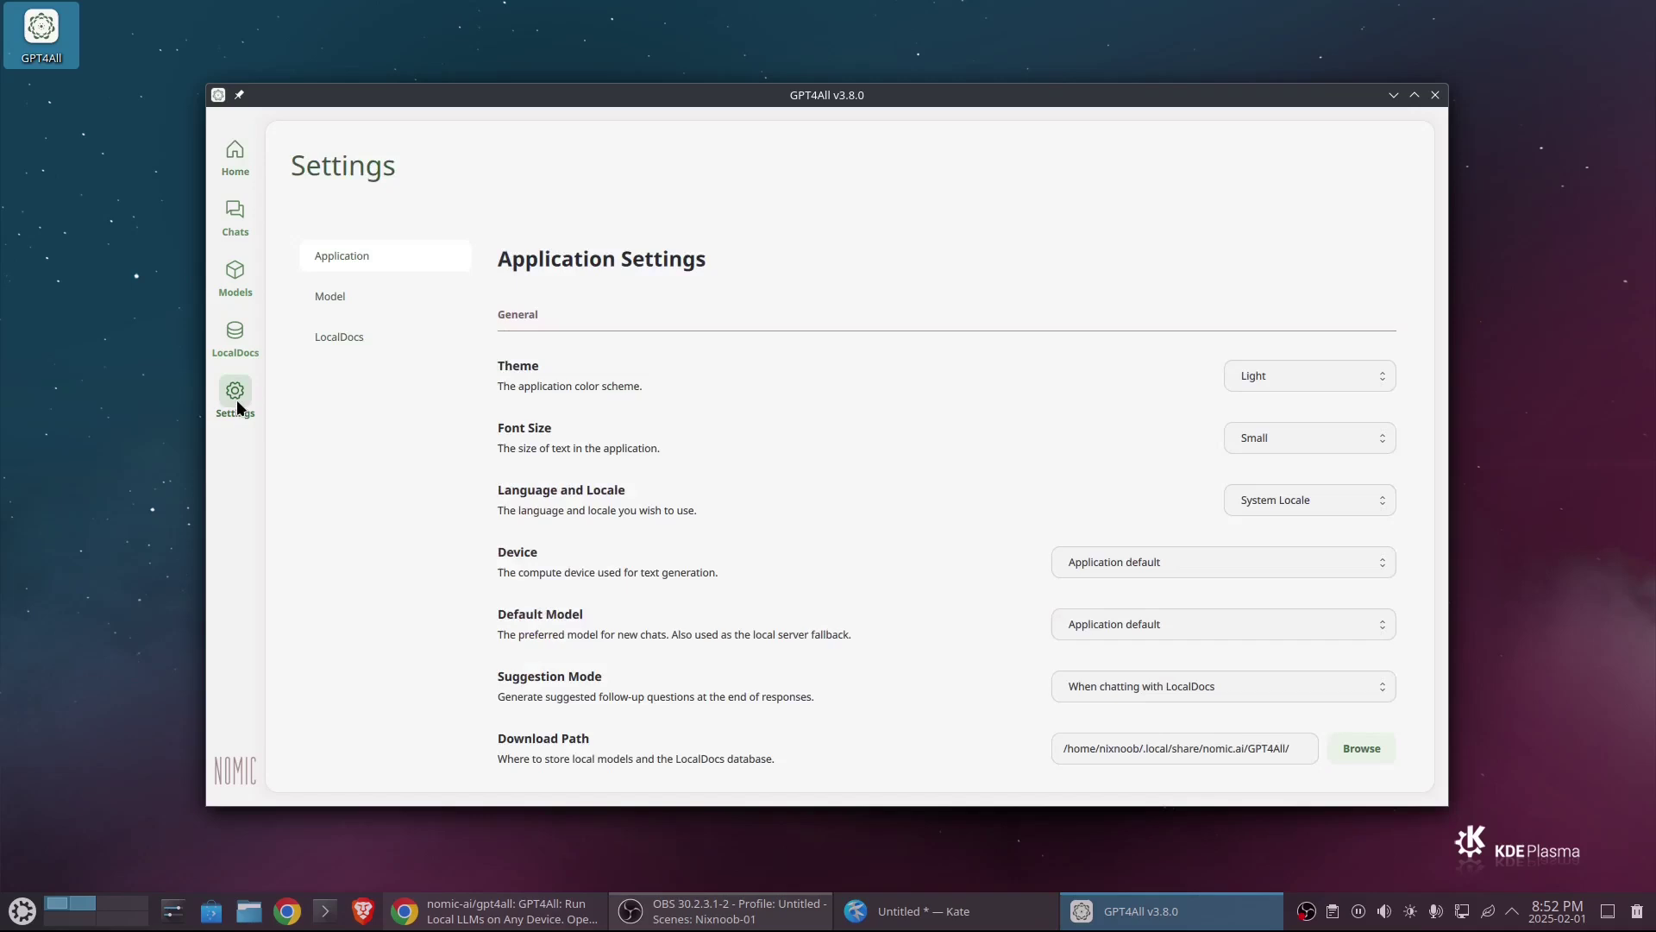
click(1261, 371)
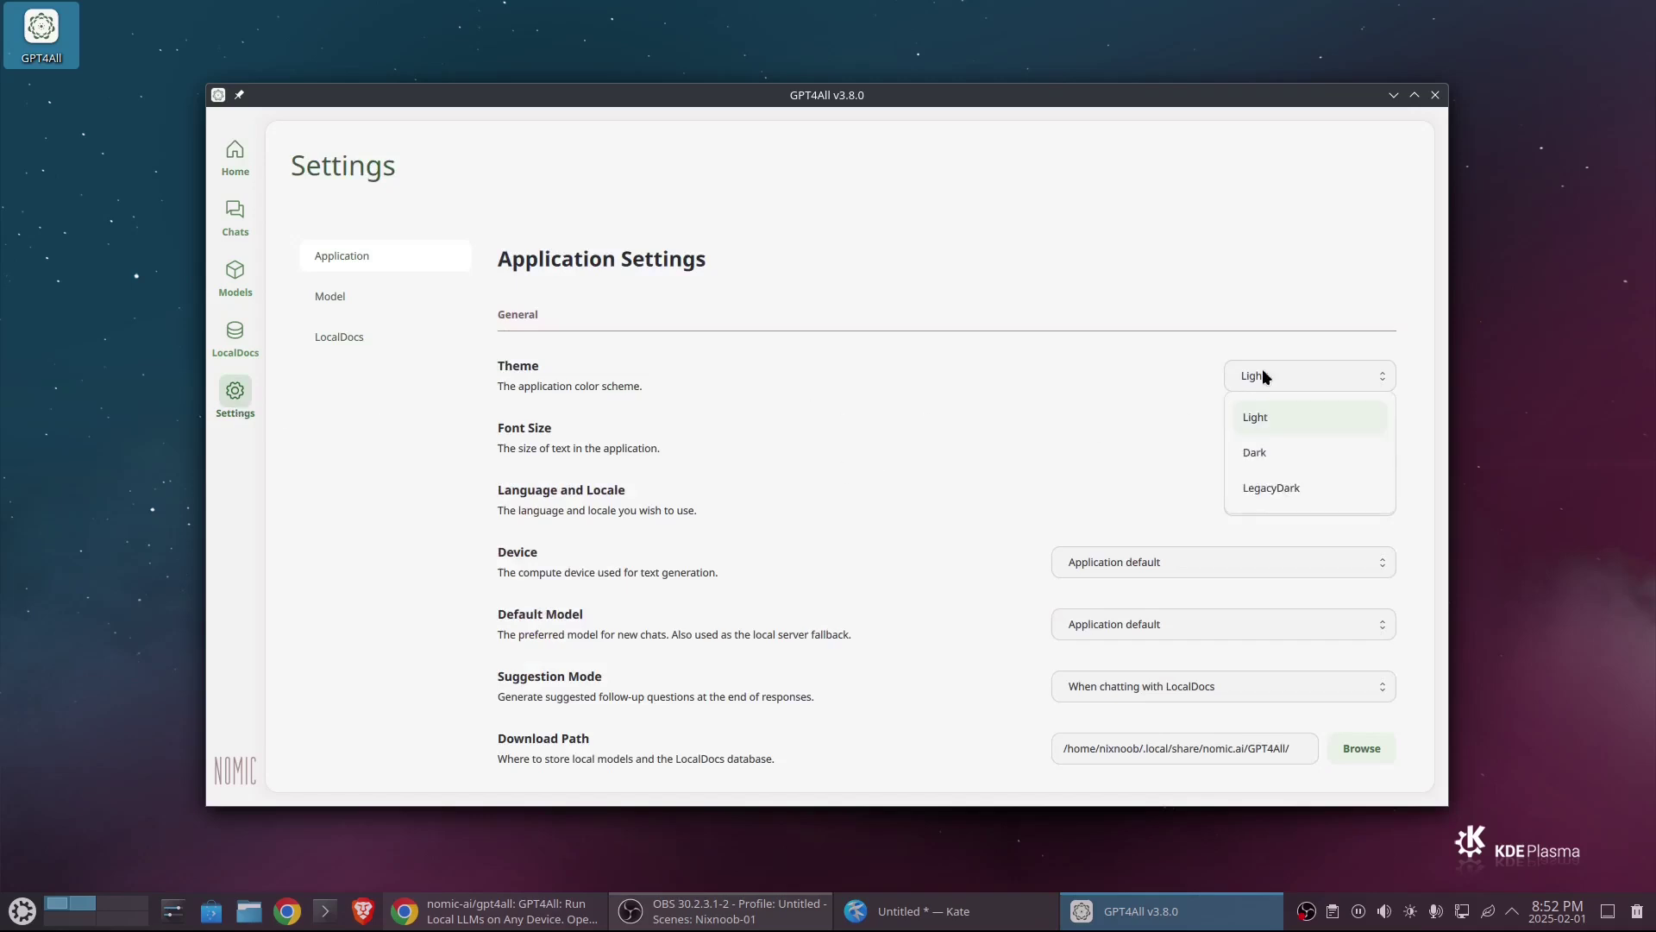
click(1259, 452)
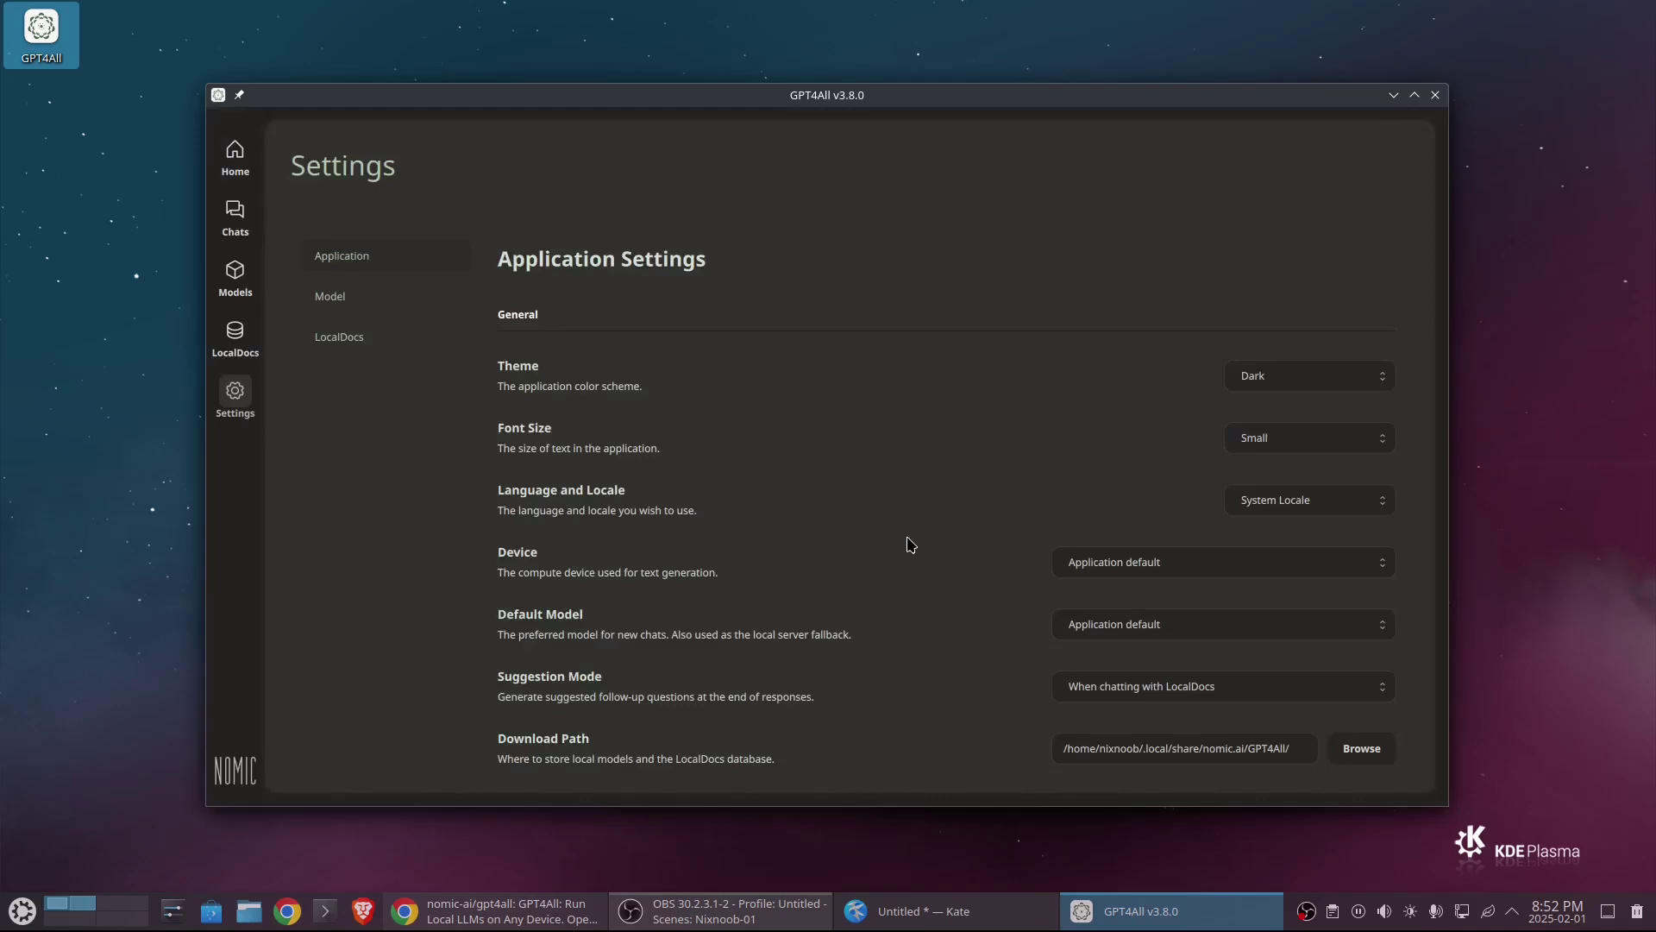
click(1342, 441)
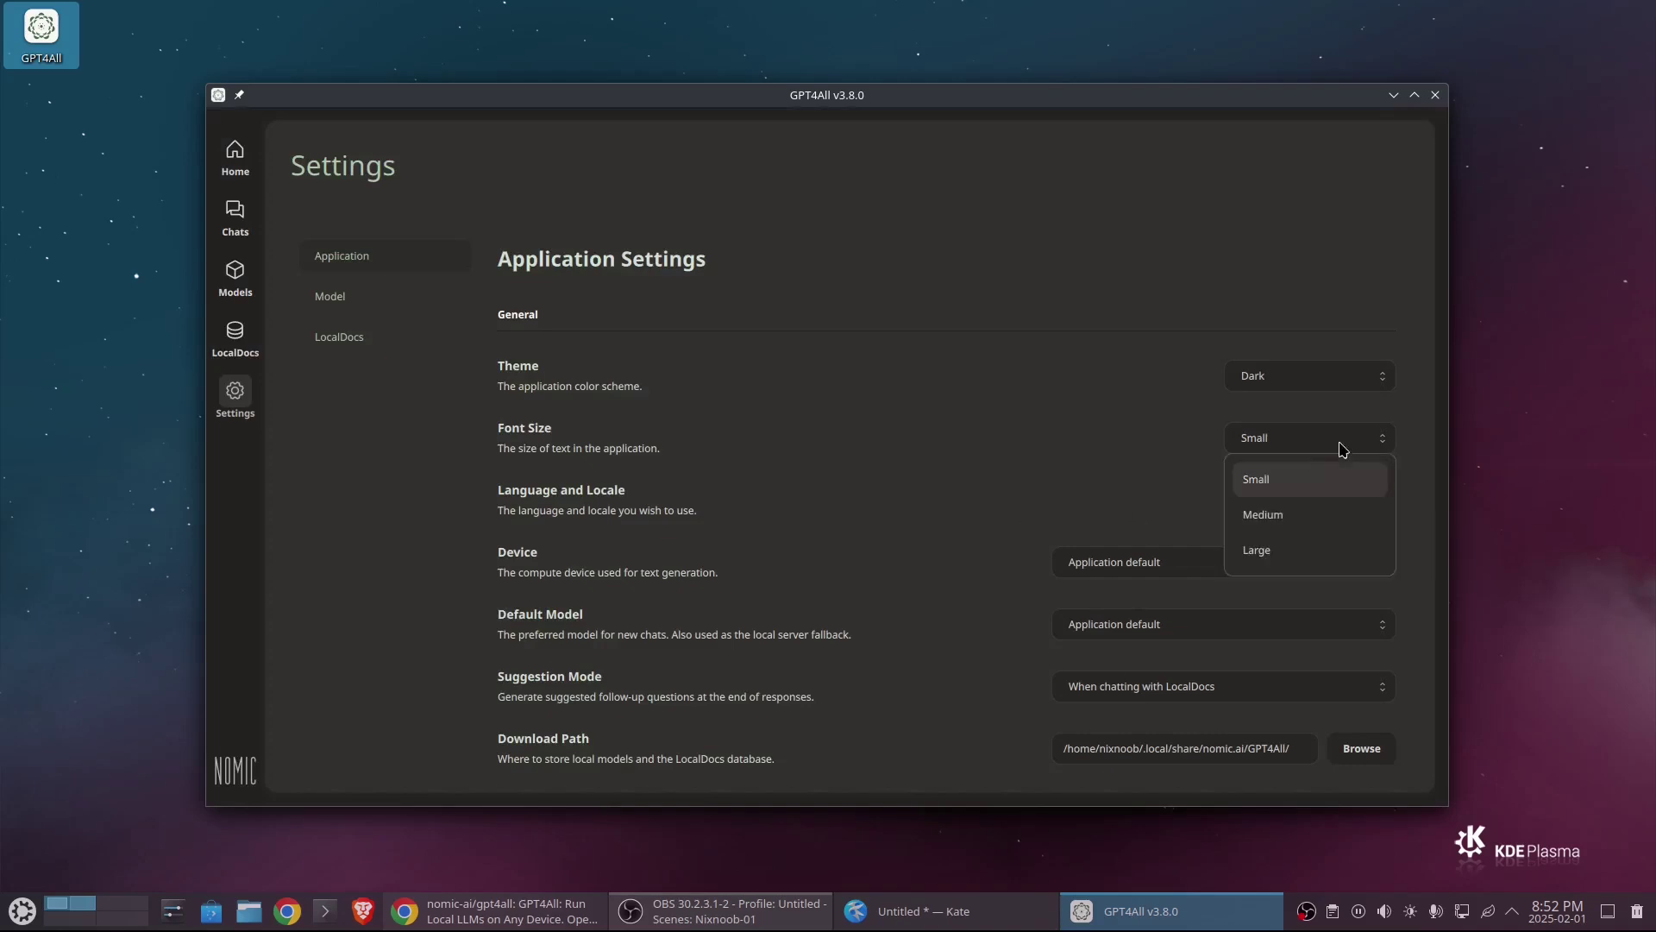
click(1275, 516)
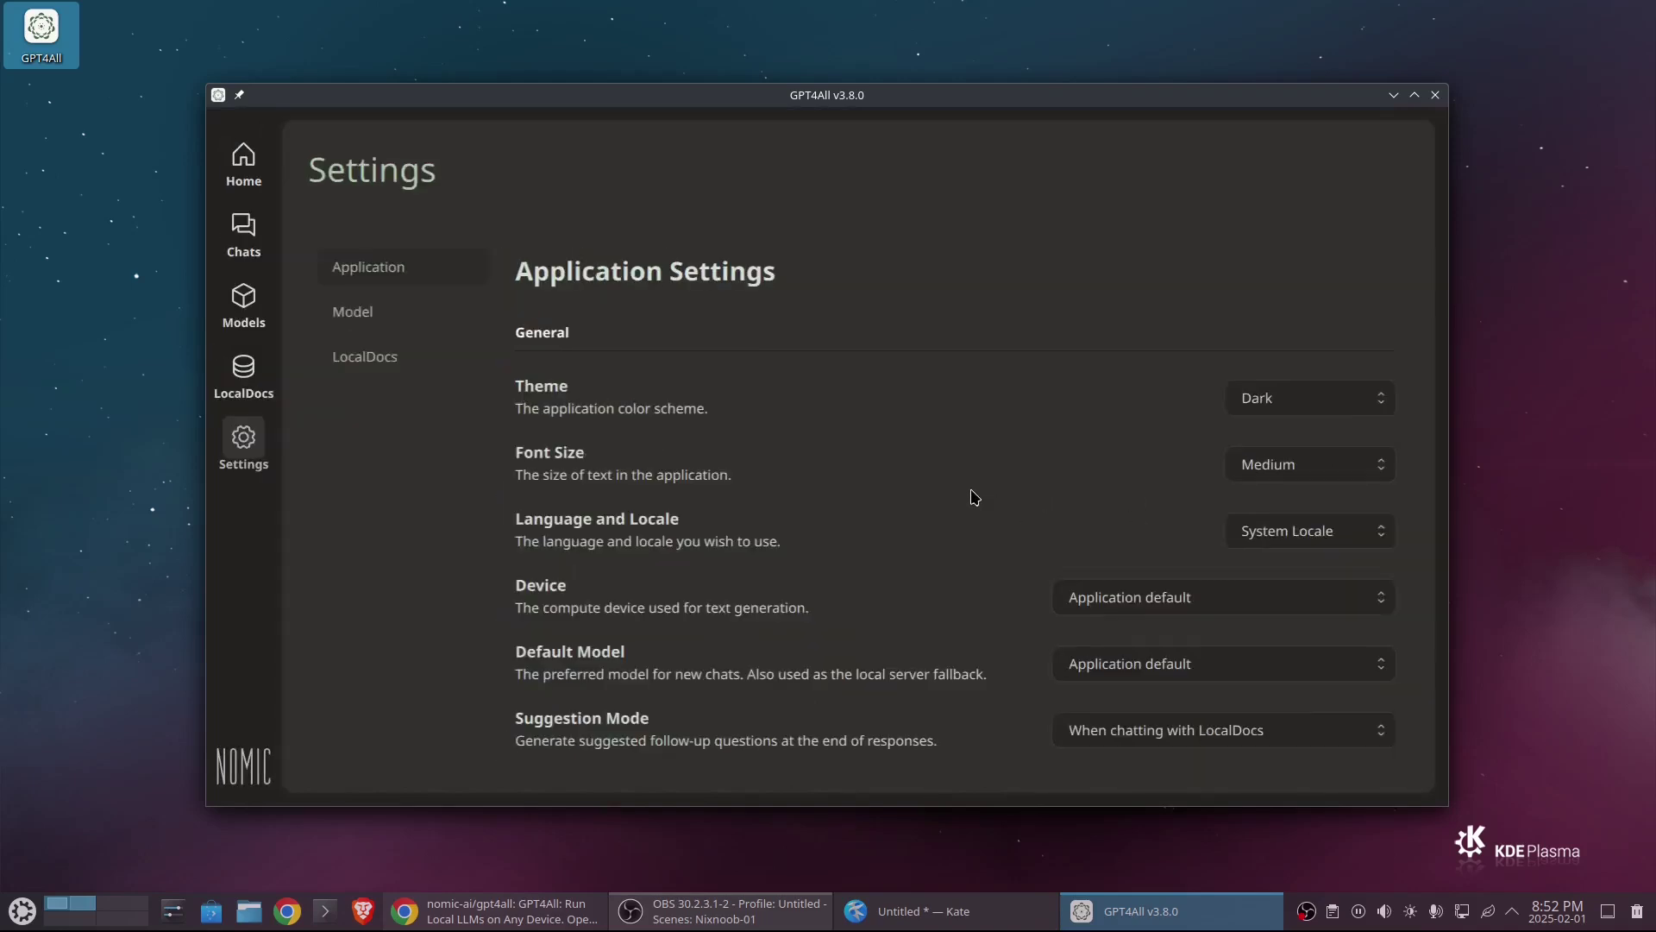
Set the compute device for text generation to CUDA: NVIDIA GeForce RTX 4060 Laptop GPU
scroll(975, 497, down, 2)
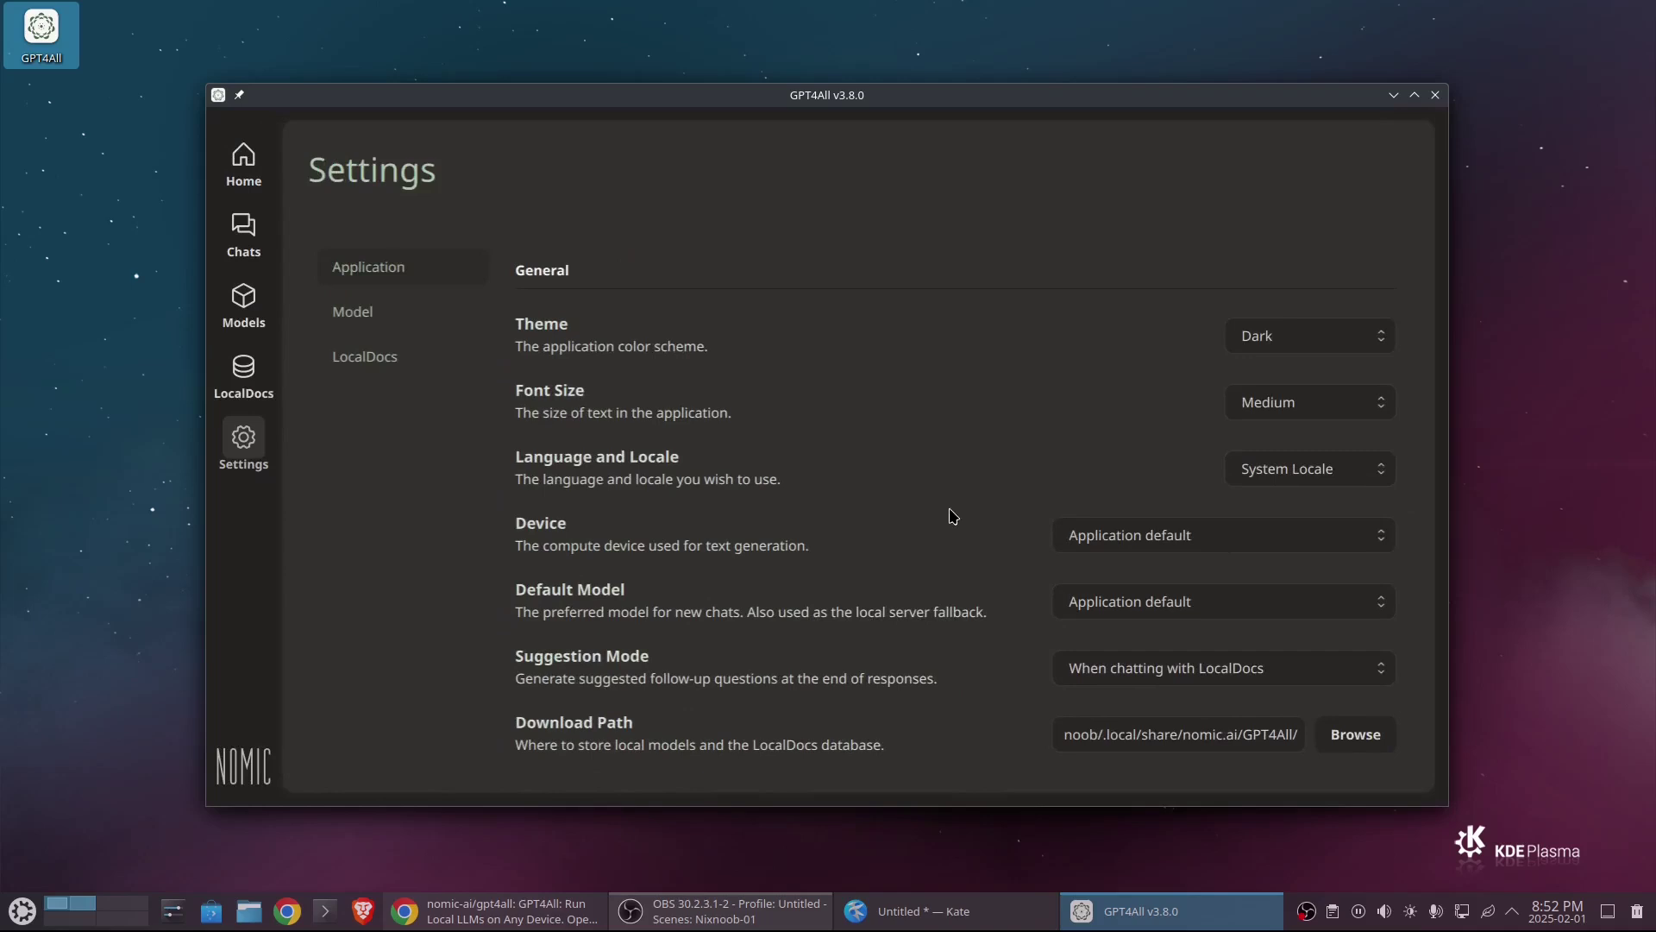
scroll(953, 515, down, 2)
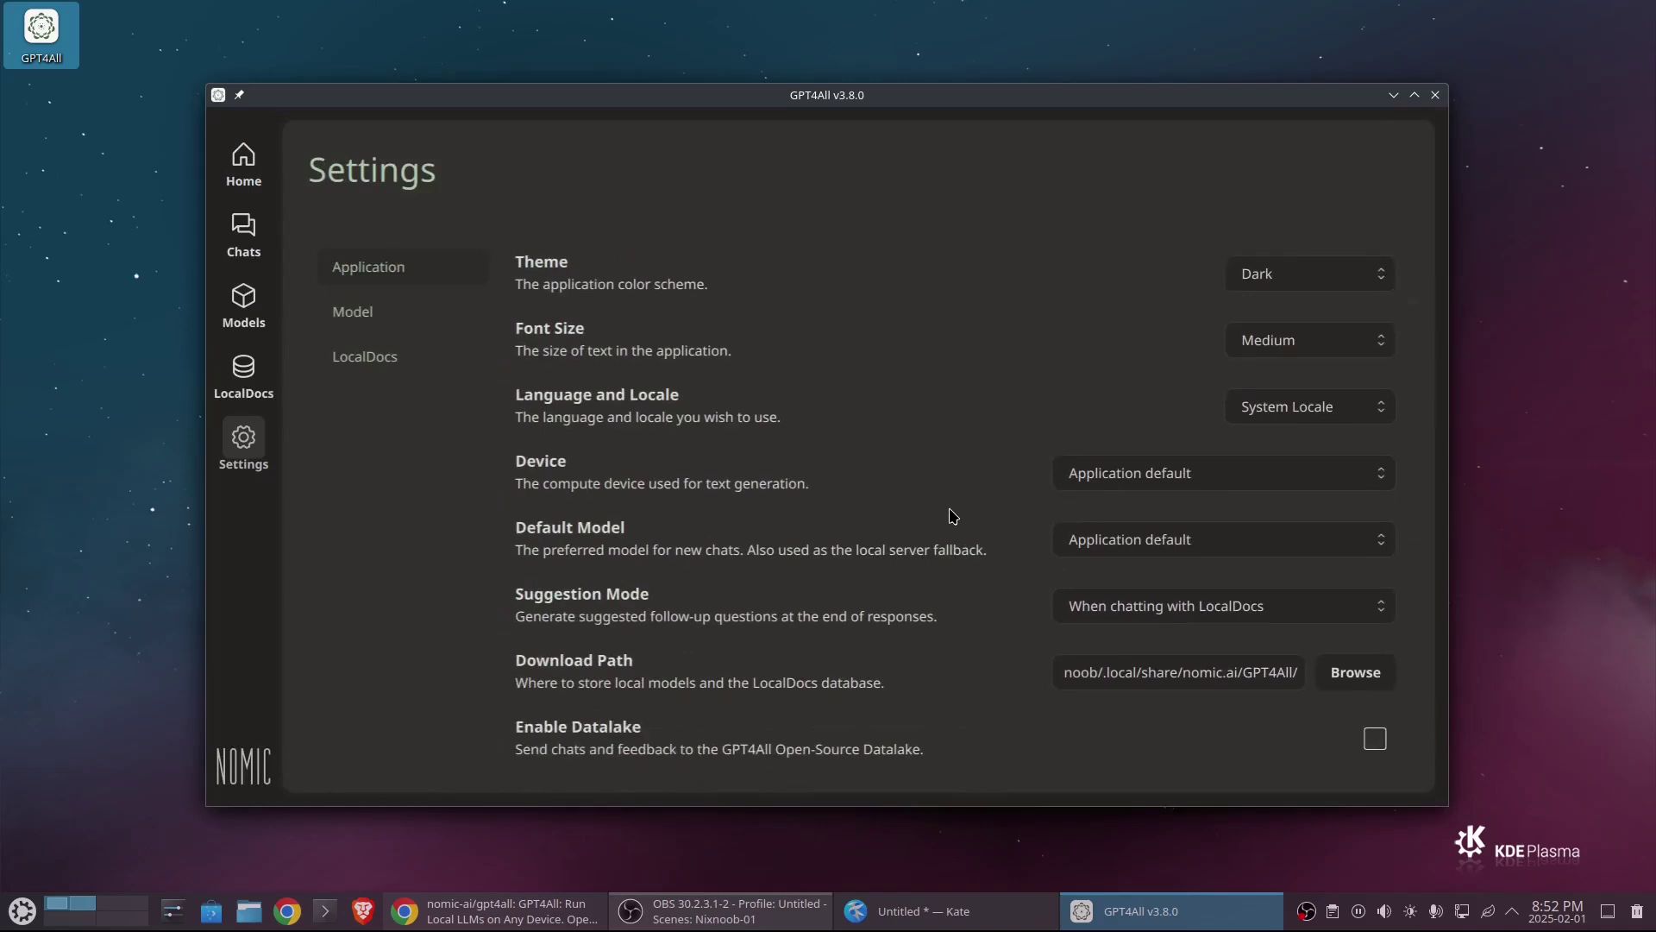
click(1231, 475)
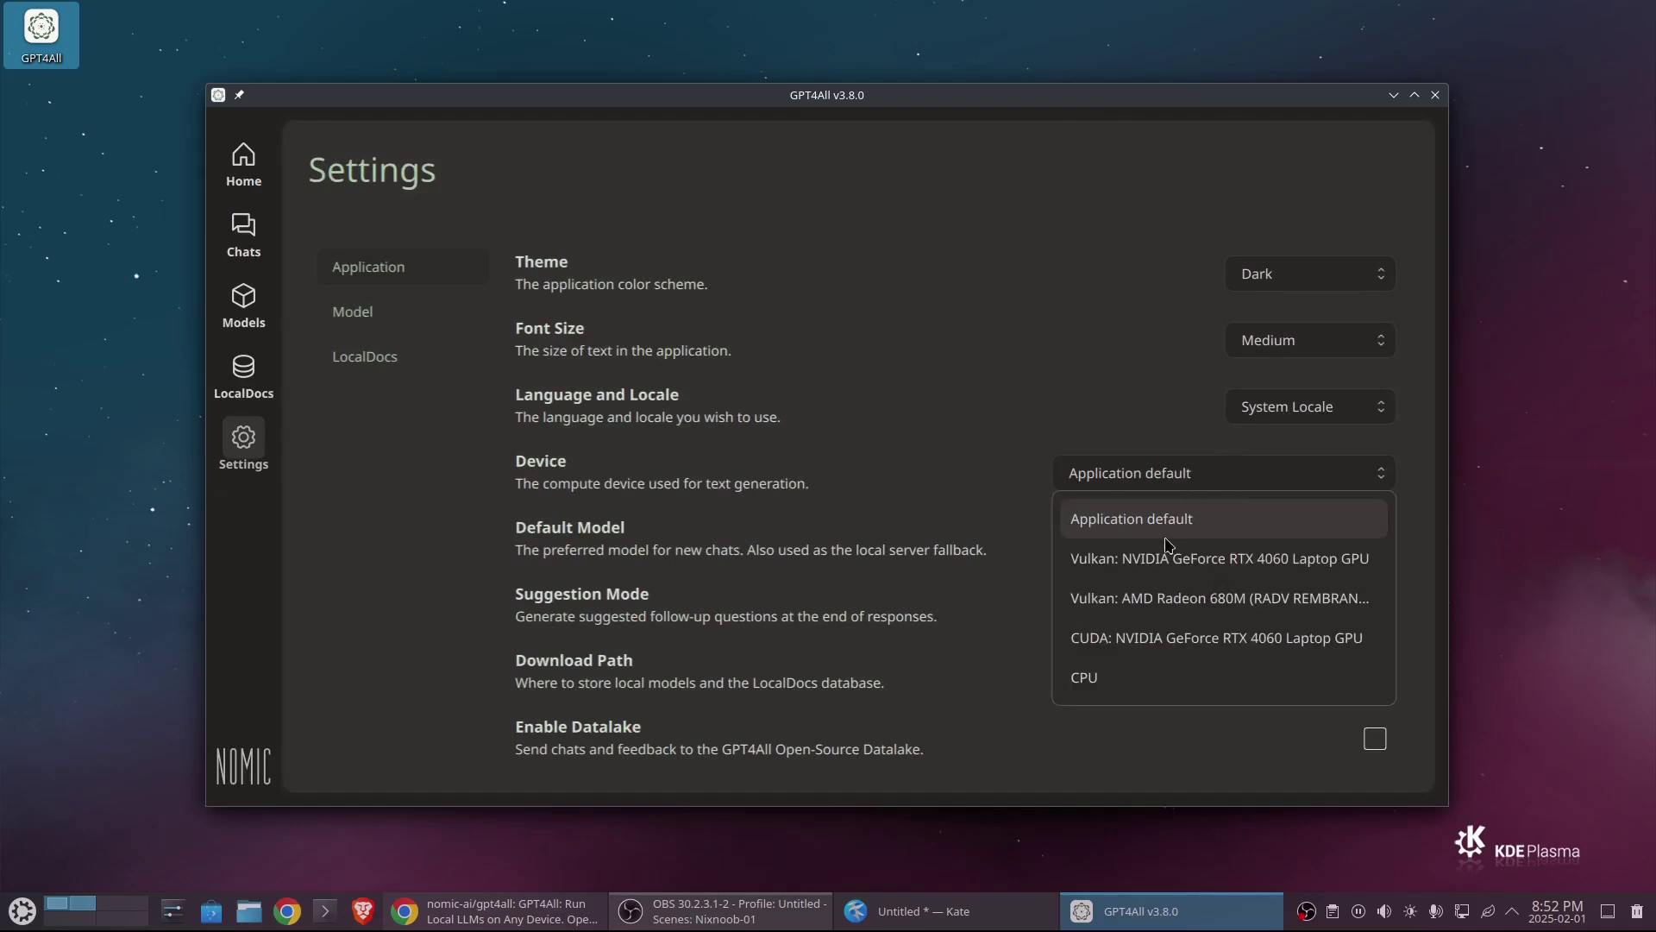
click(1133, 638)
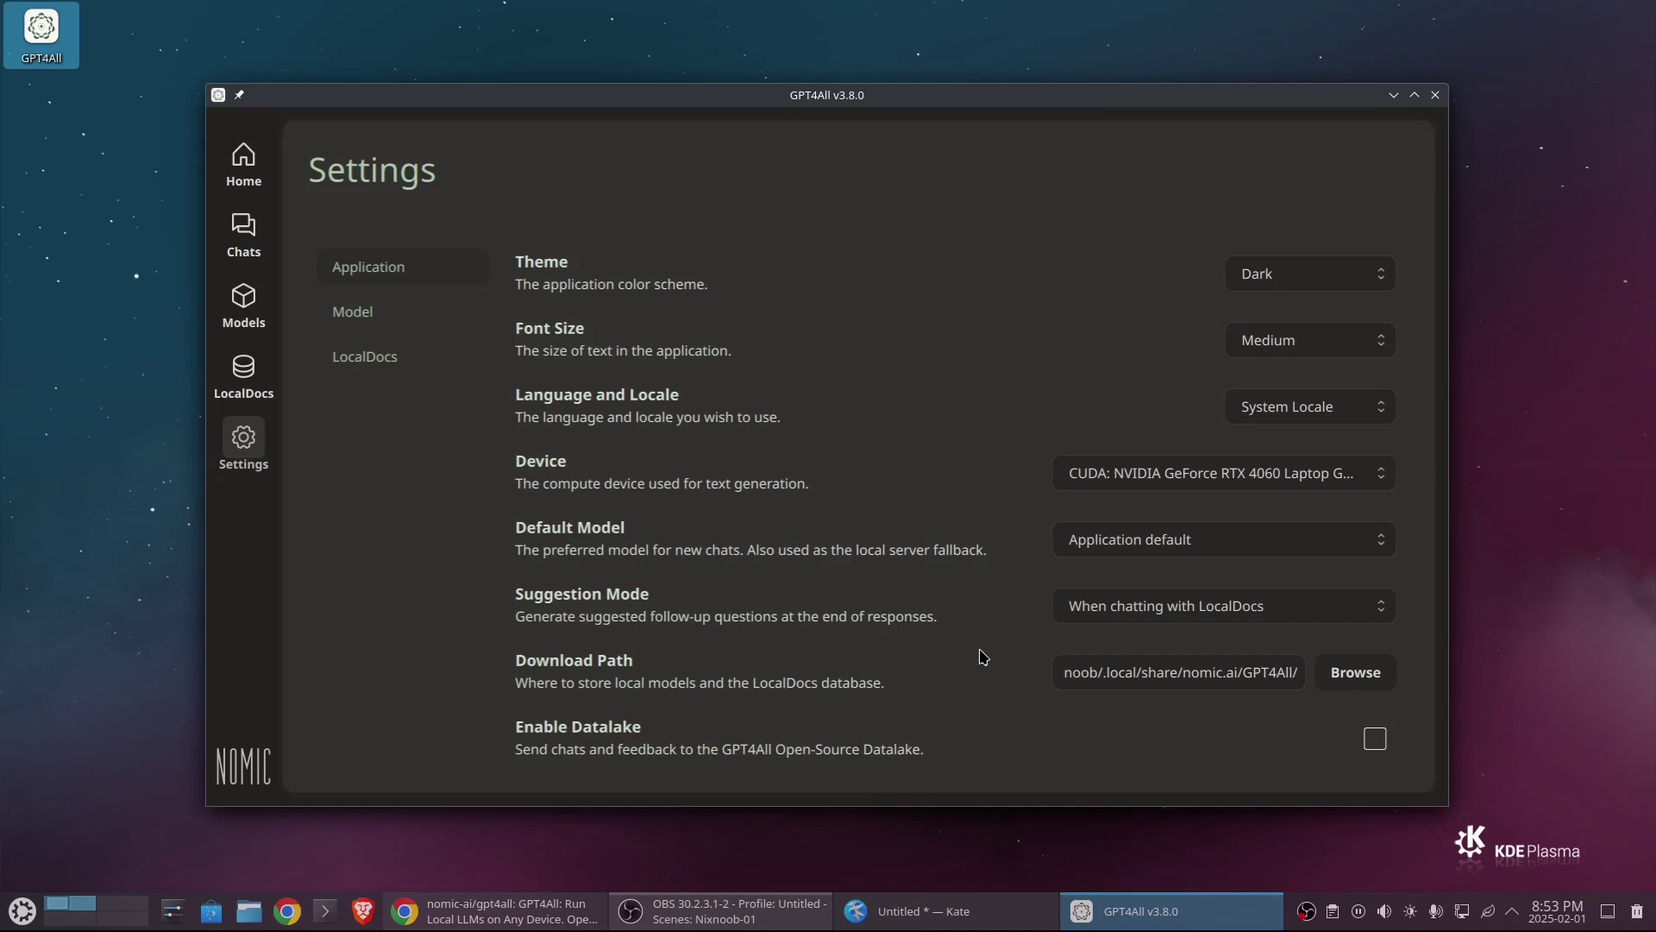
Review the remaining general and advanced application settings, then open the Explore Models catalogue to add a model
scroll(983, 657, down, 3)
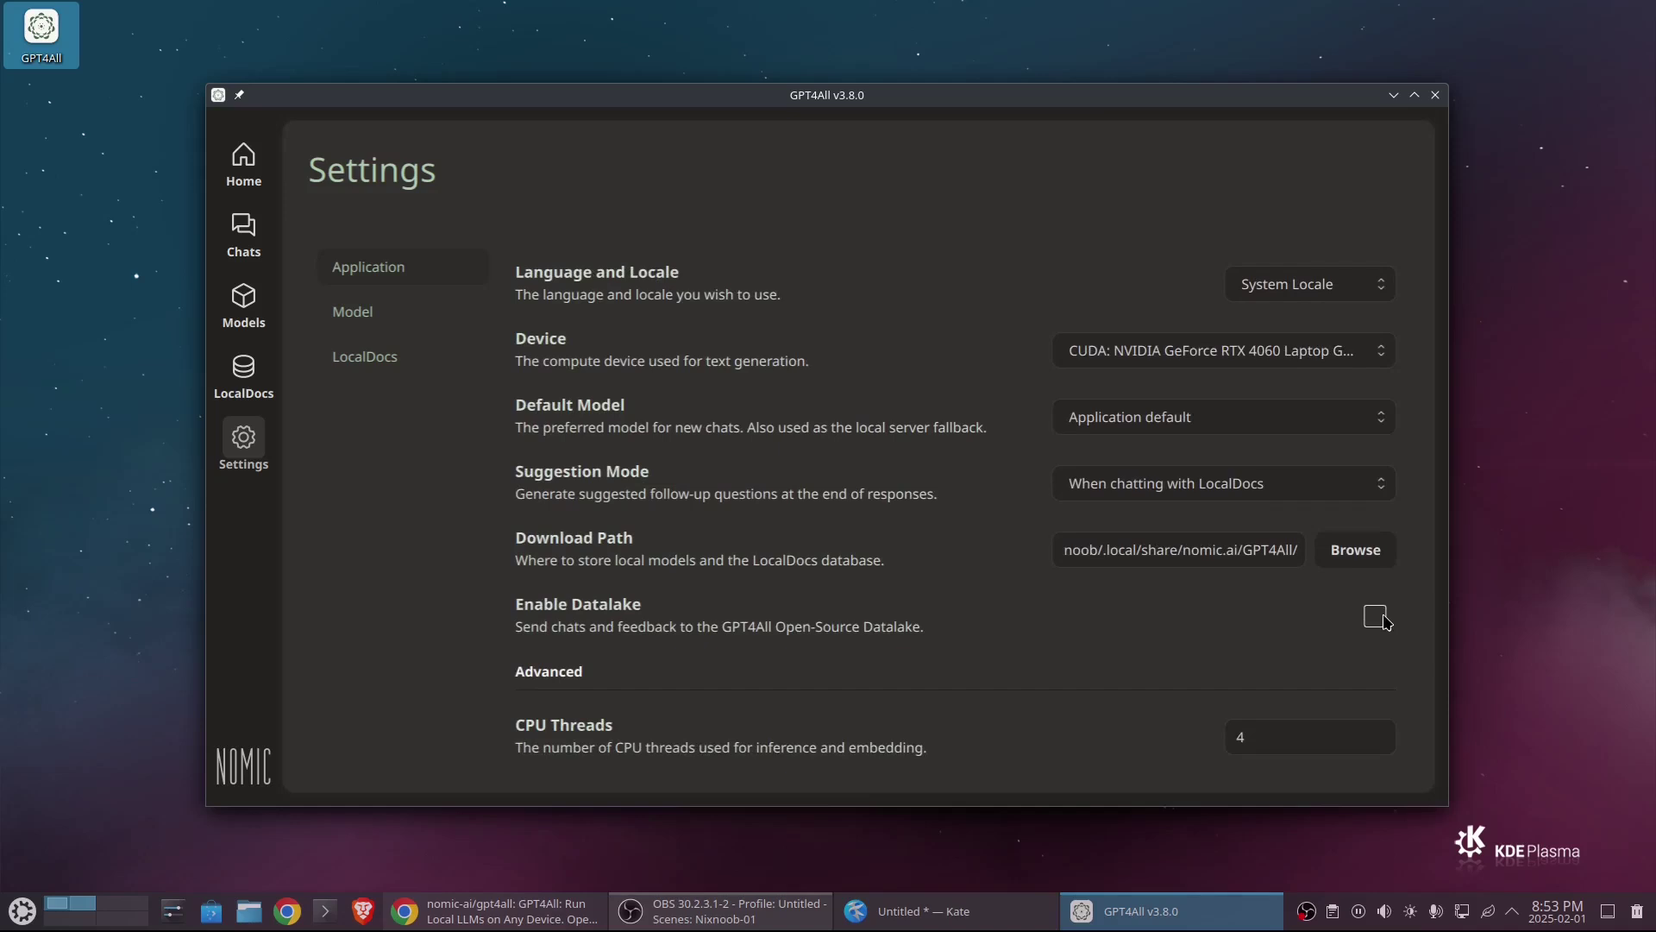
scroll(1113, 643, down, 3)
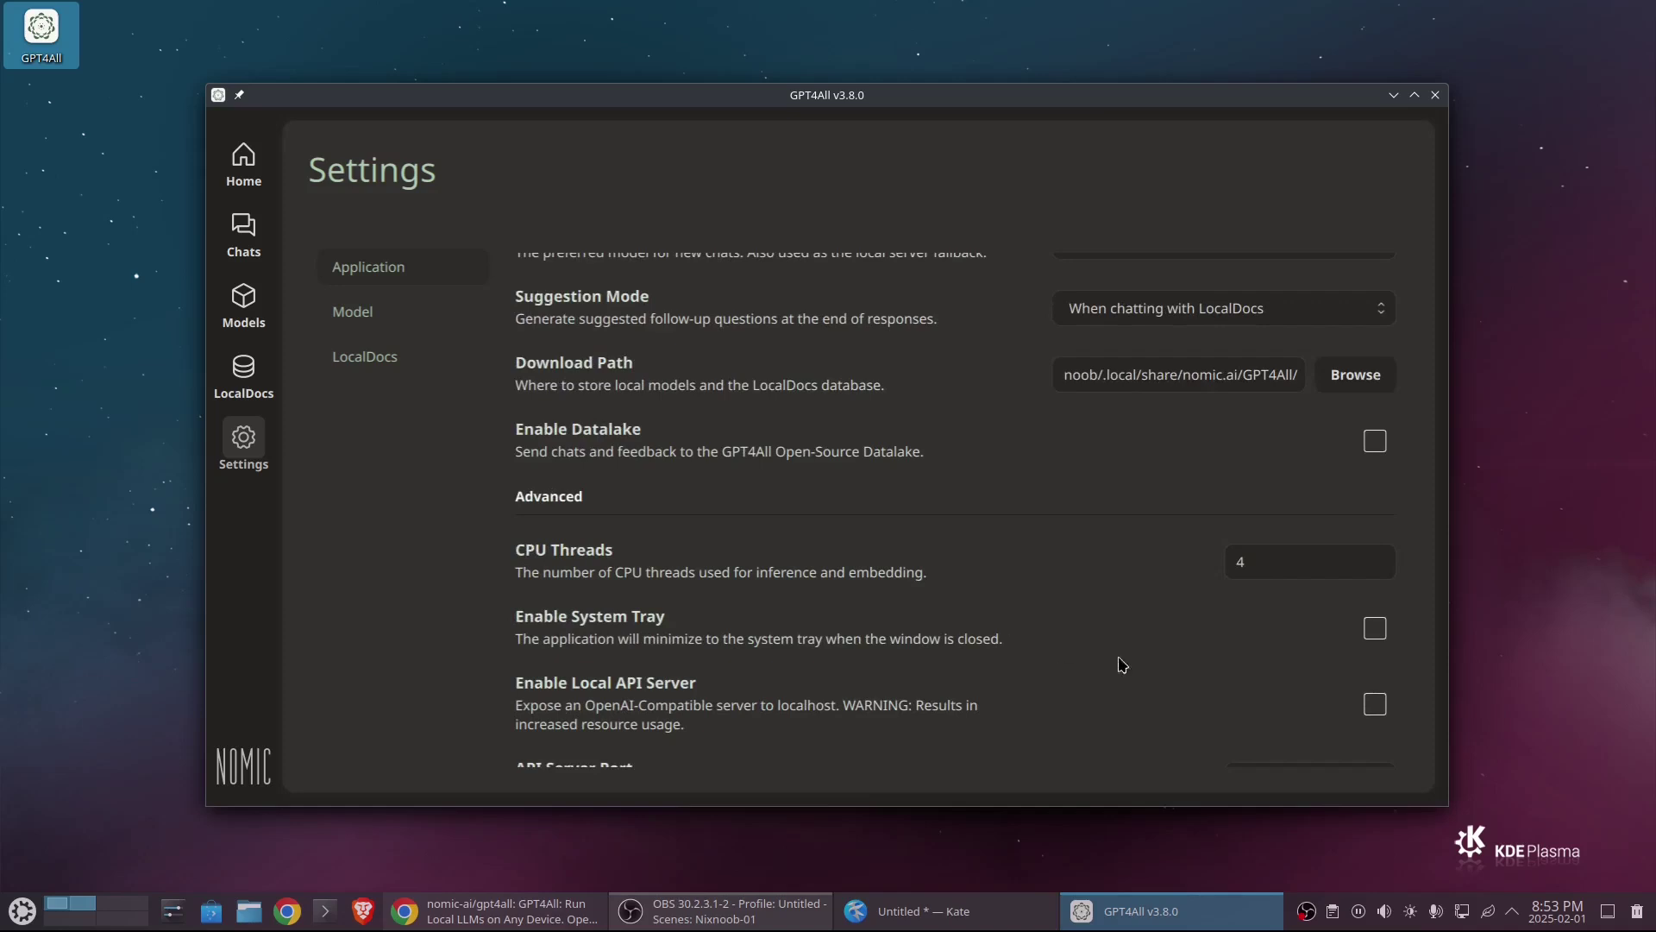
scroll(1140, 700, down, 2)
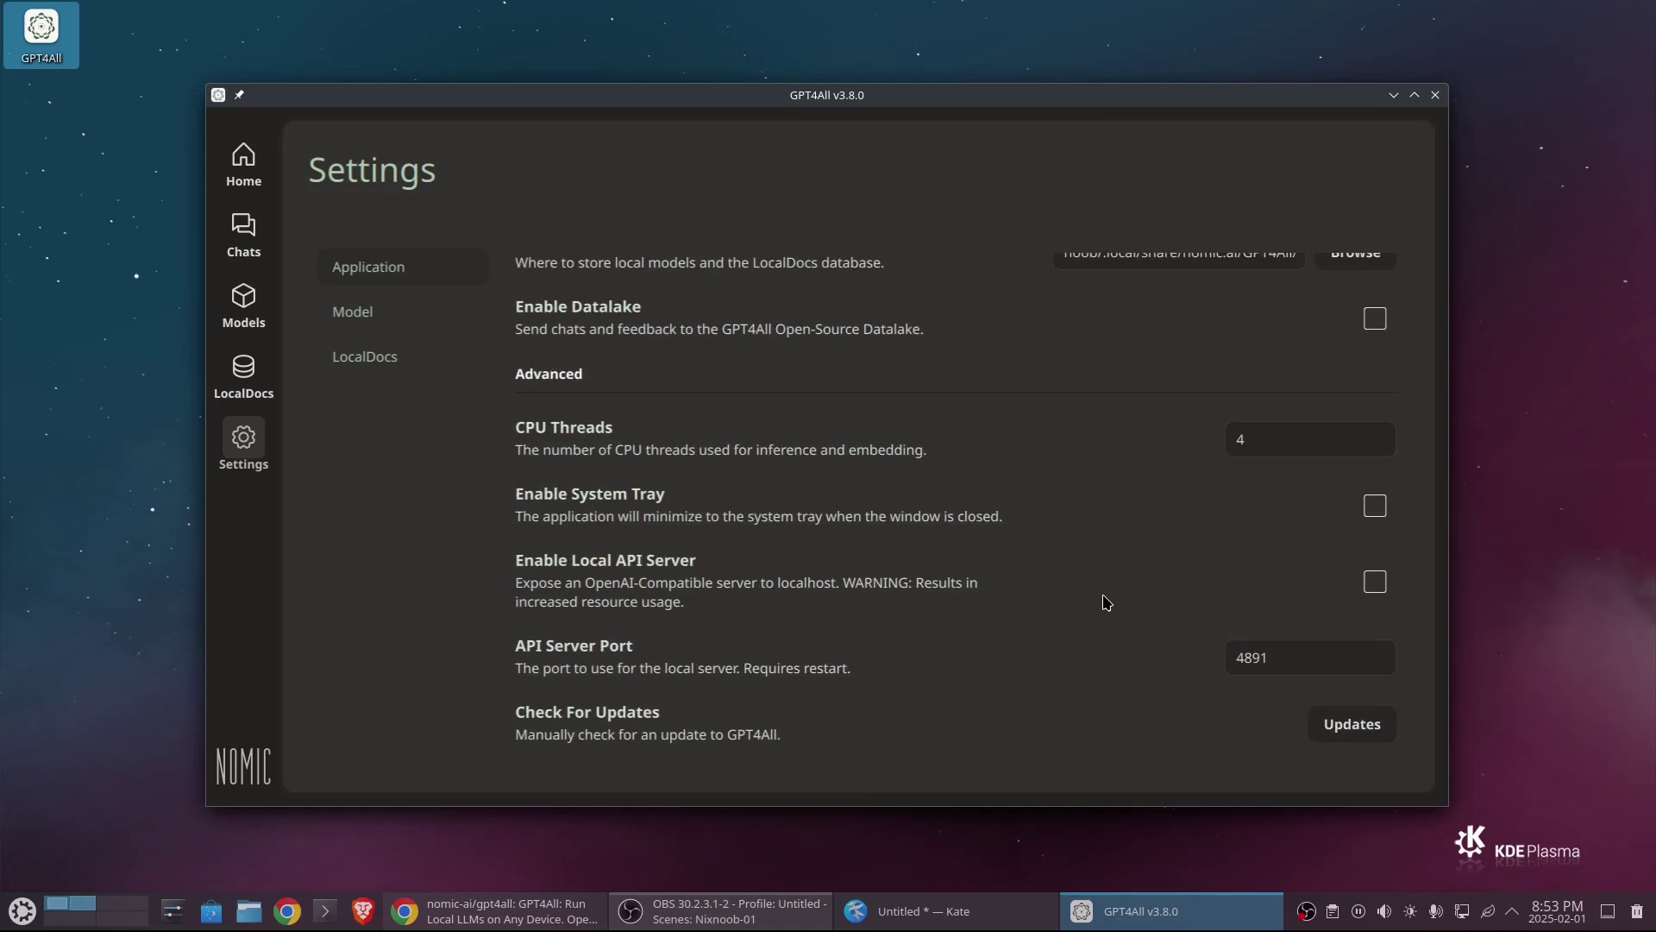
scroll(1106, 602, down, 2)
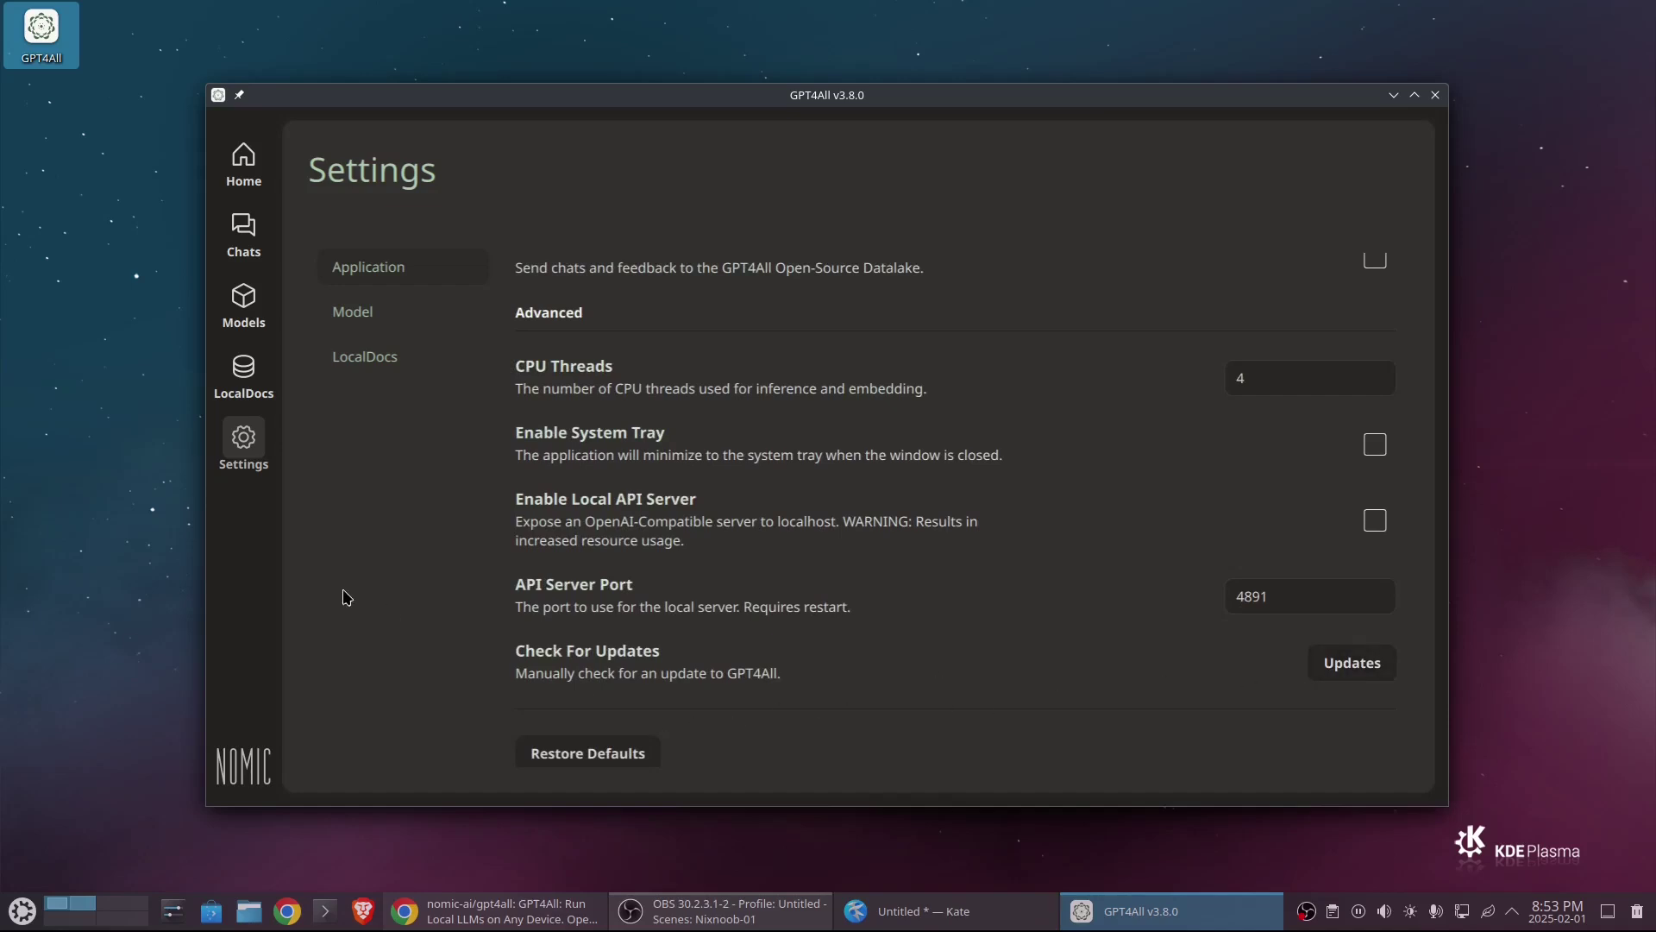
click(244, 163)
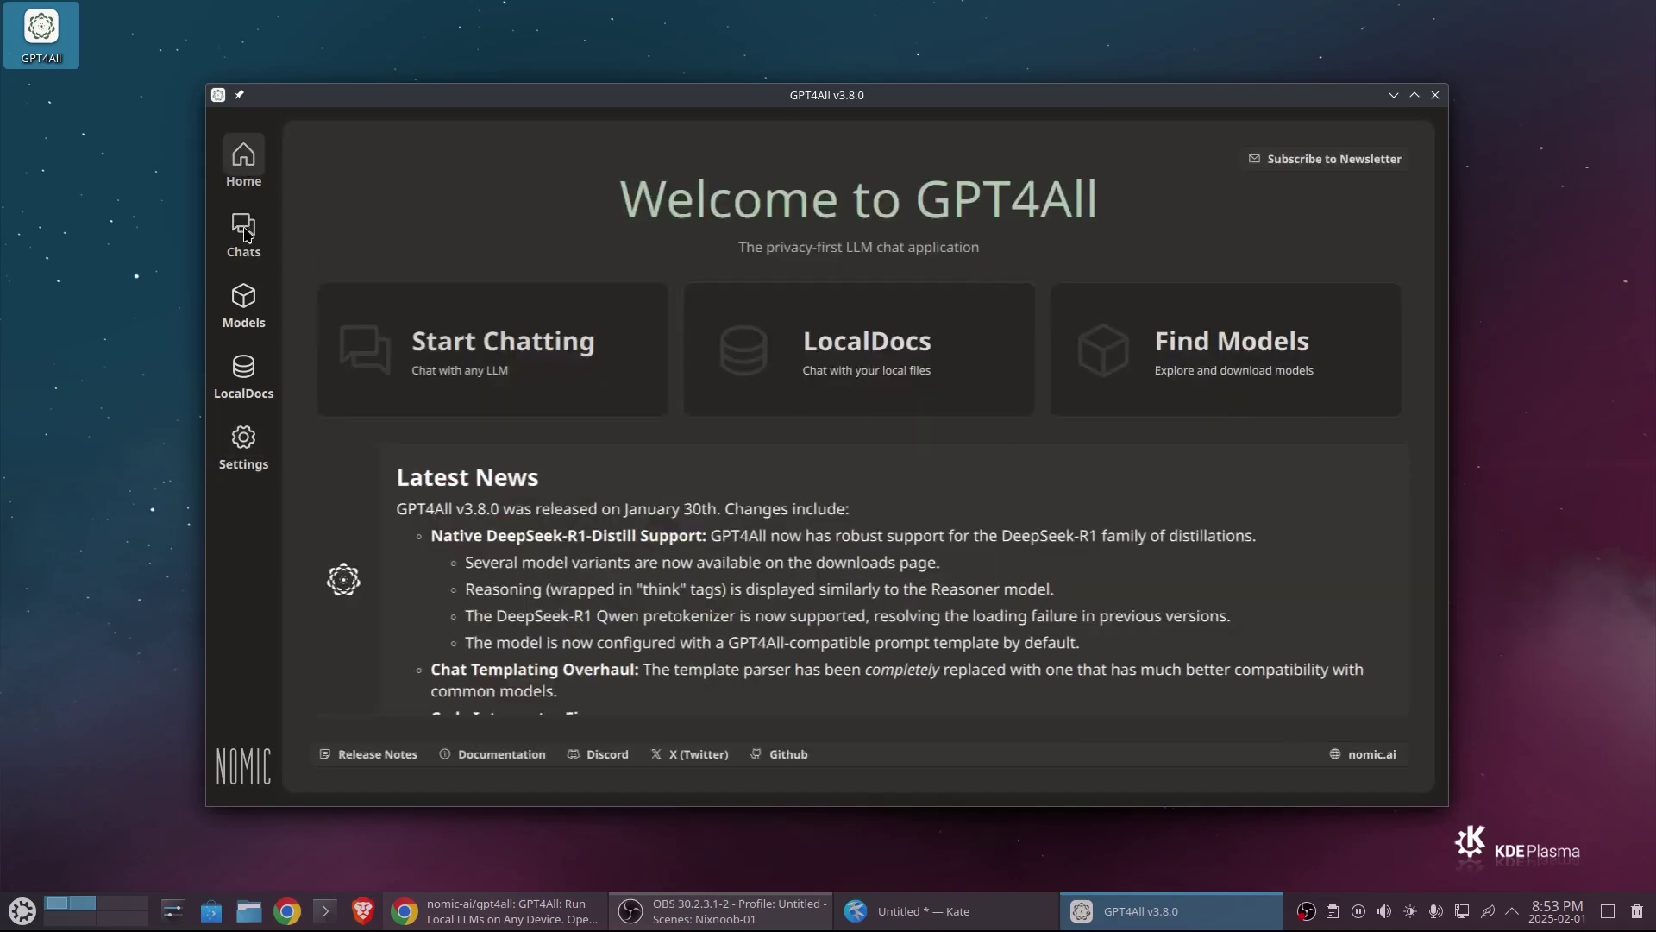
click(244, 306)
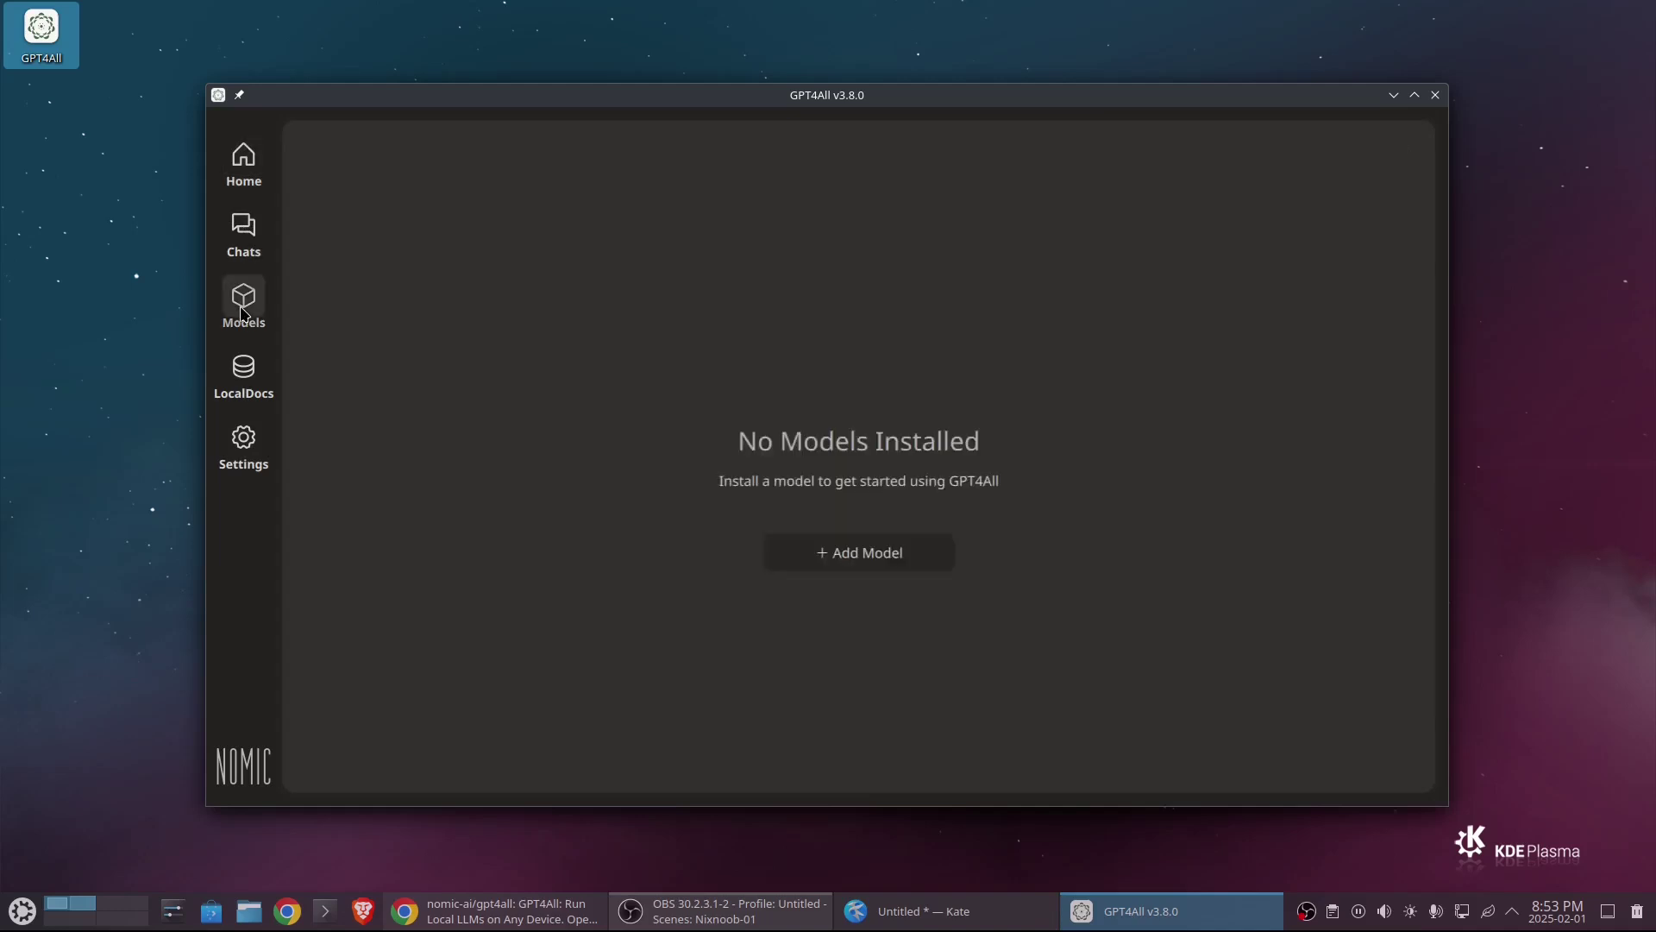
click(866, 562)
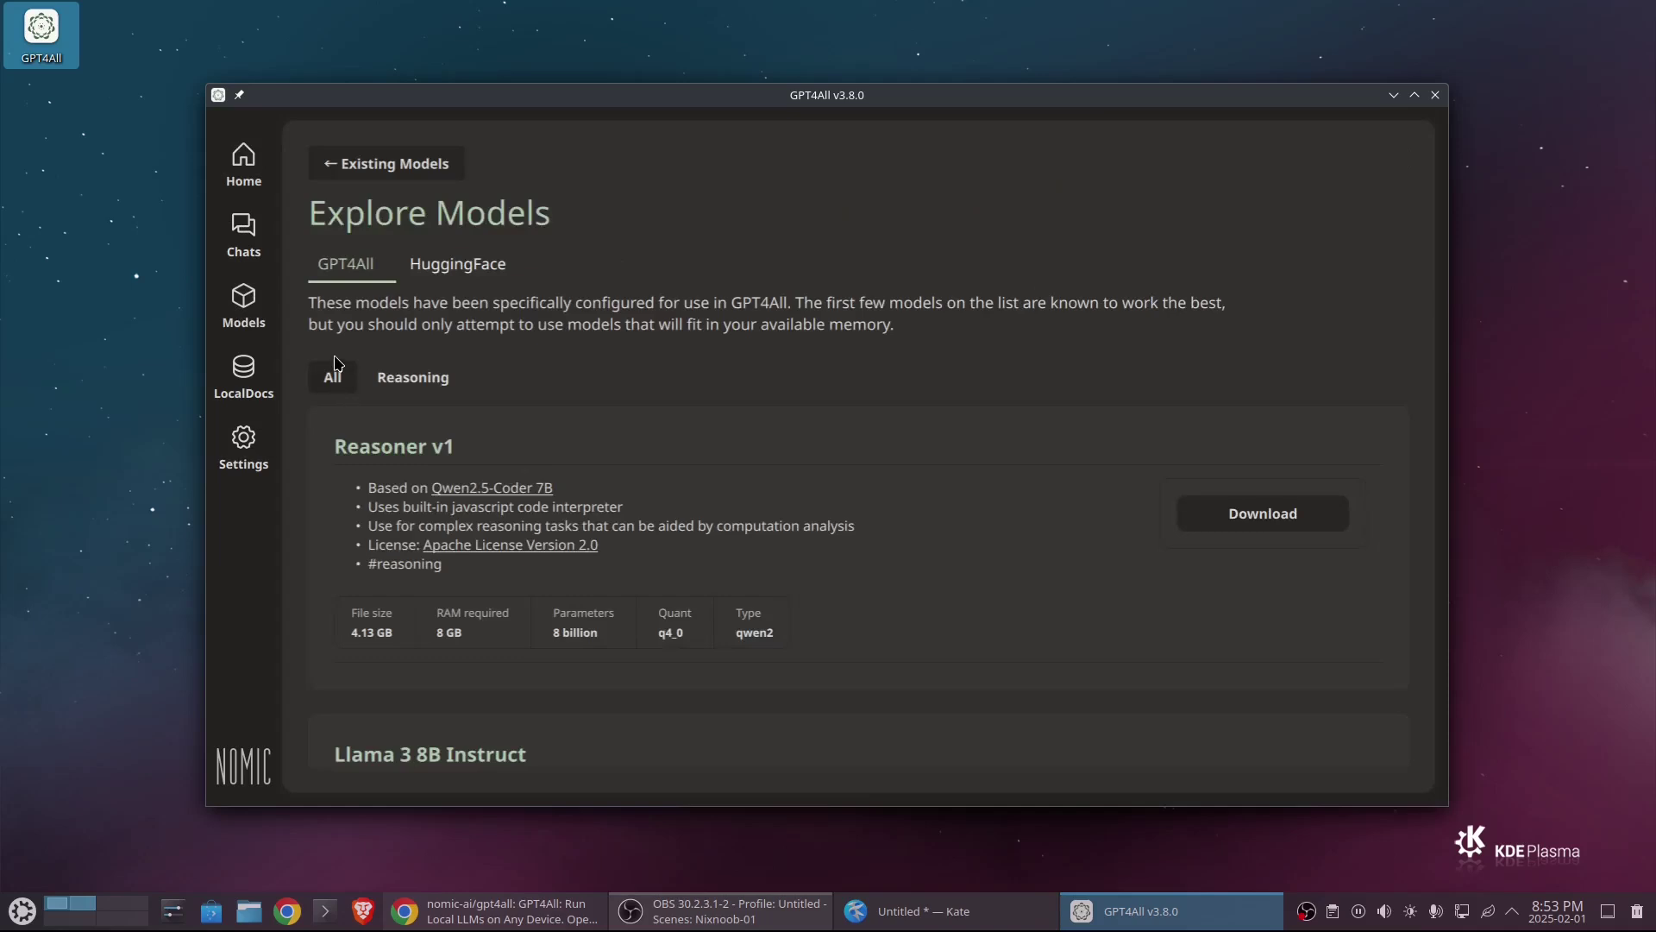
Examine the reasoning models and the full GPT4All model list, comparing descriptions, file sizes and RAM requirements
click(383, 384)
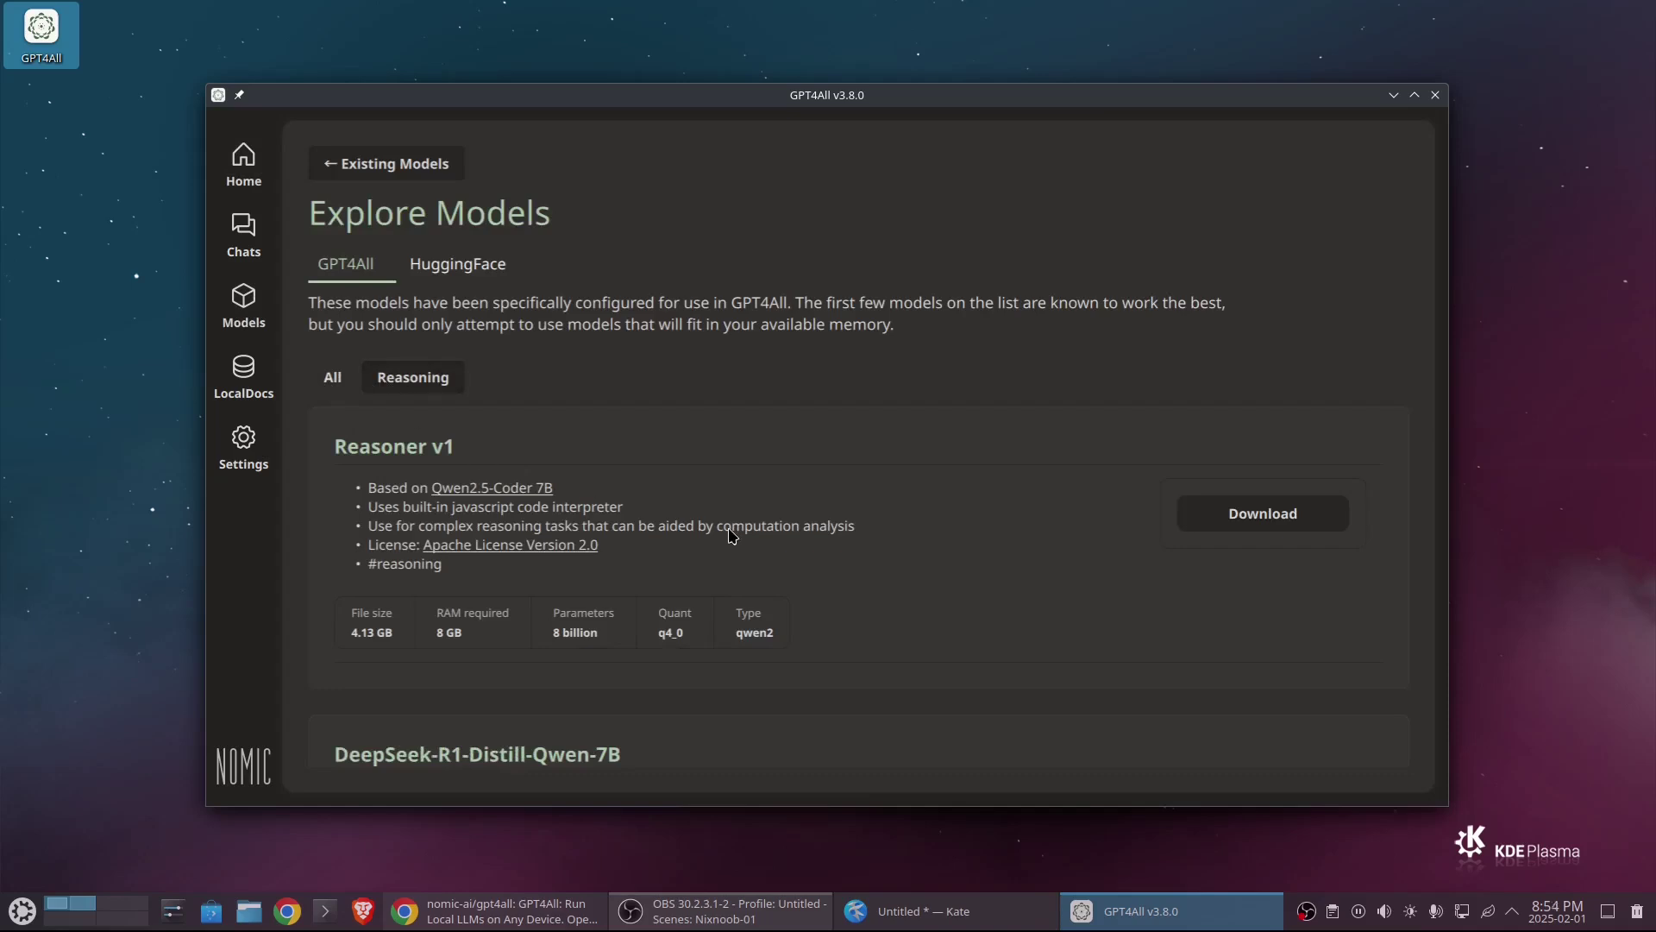
scroll(733, 537, down, 3)
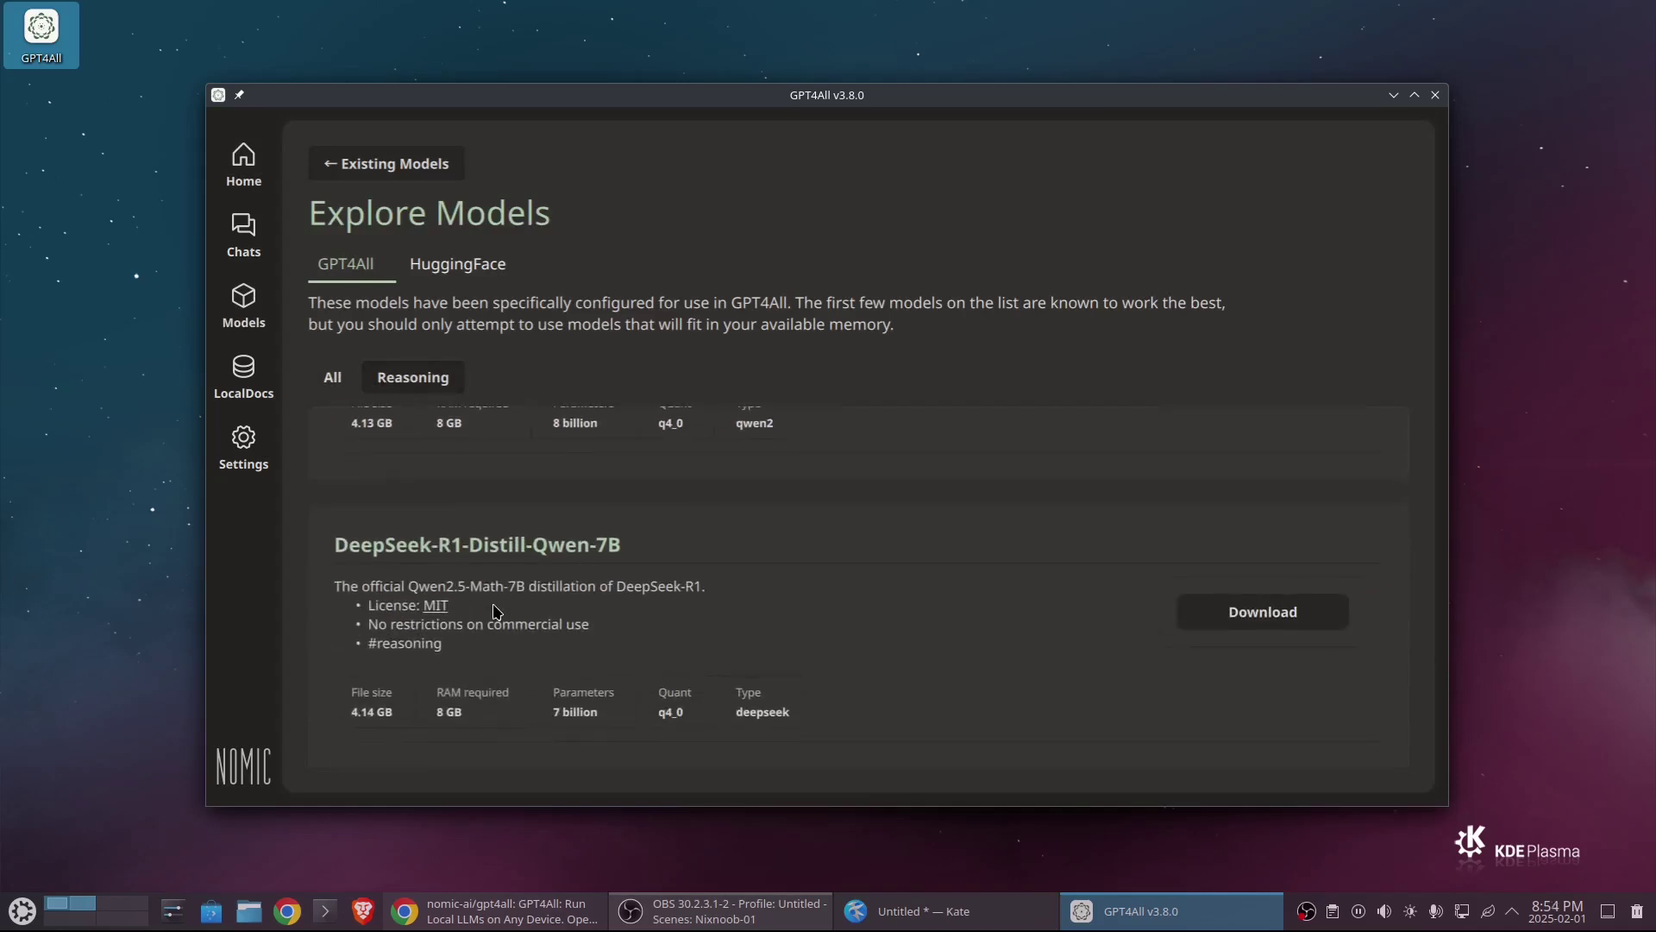
click(333, 377)
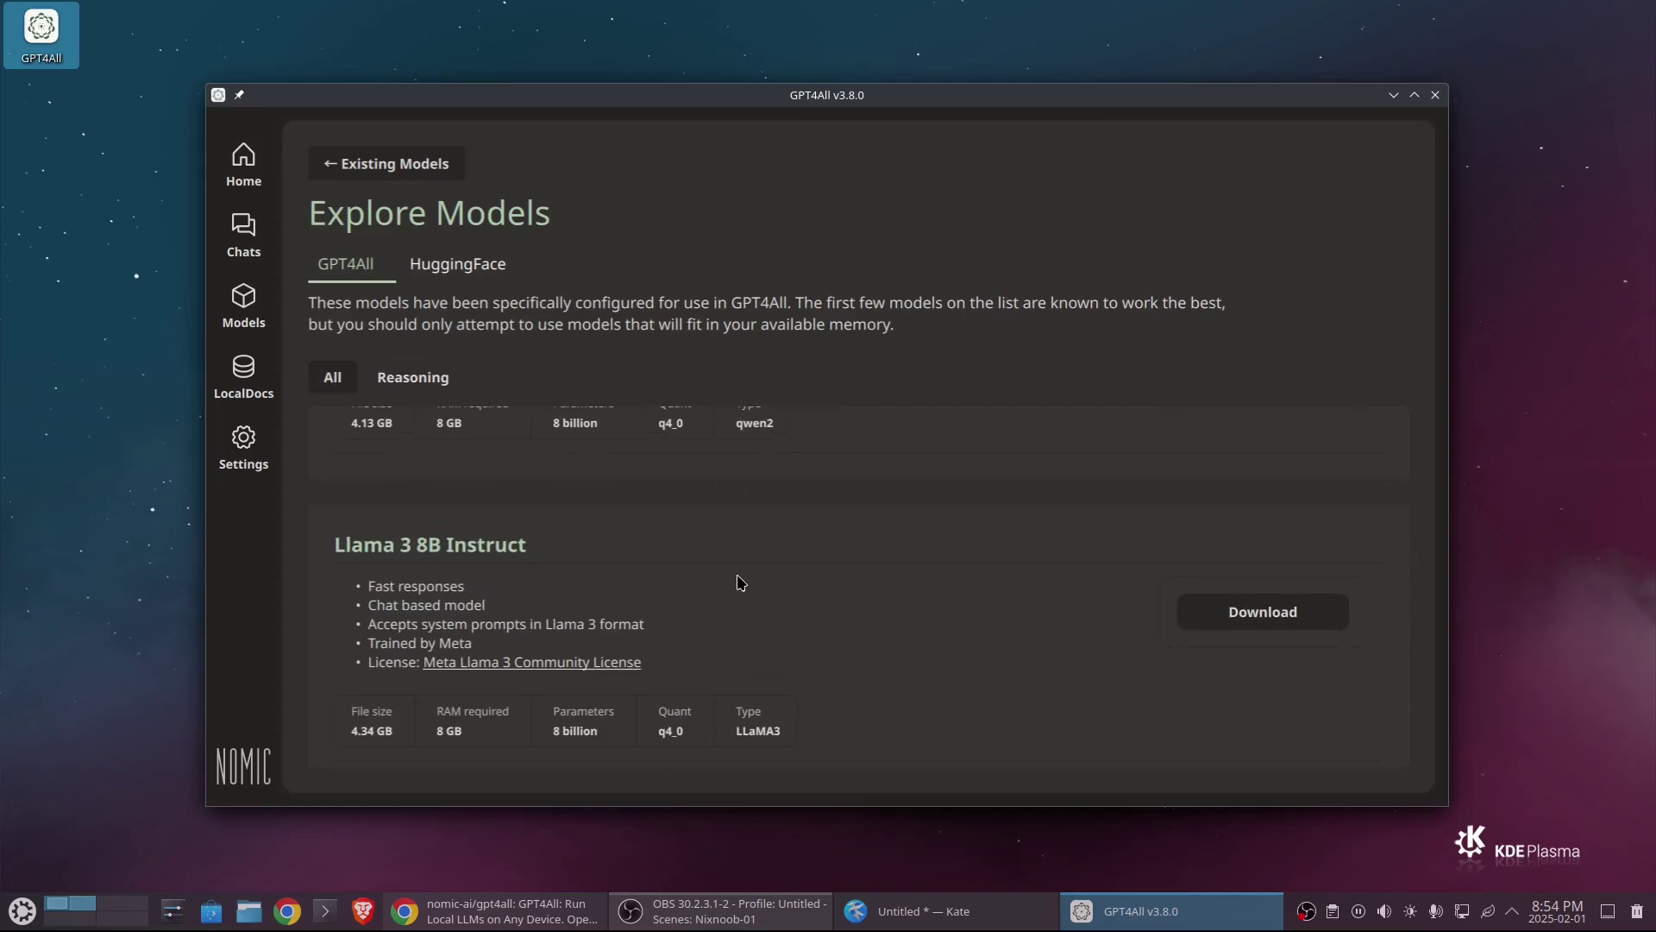
scroll(739, 580, down, 3)
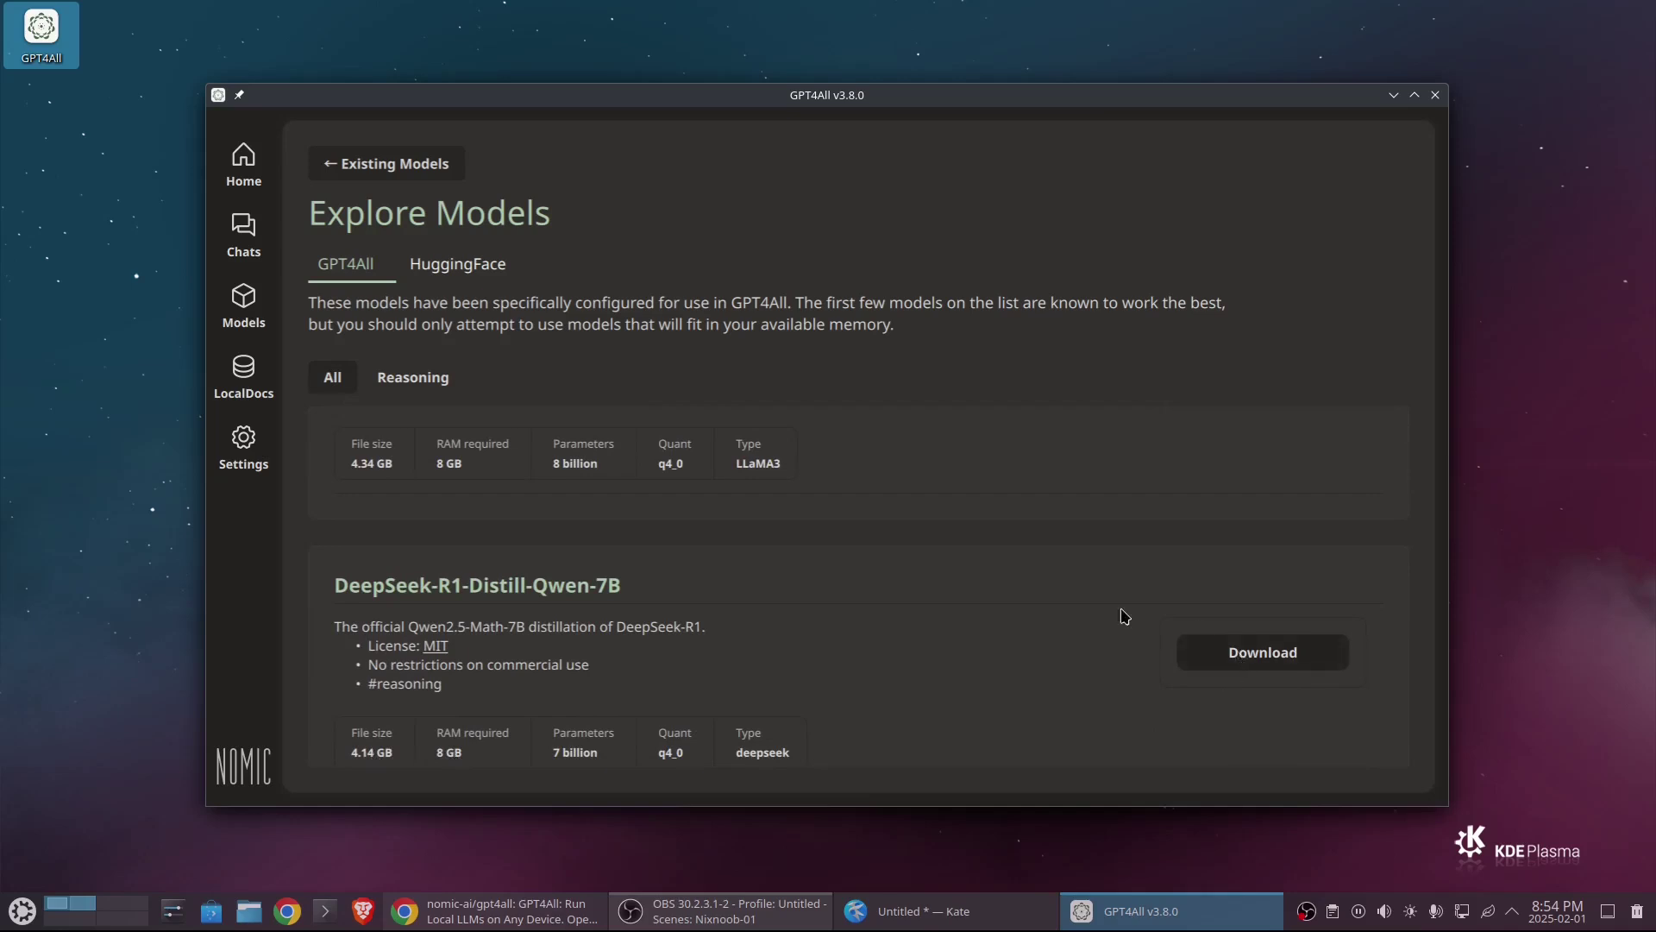
scroll(928, 584, down, 4)
scroll(929, 589, down, 10)
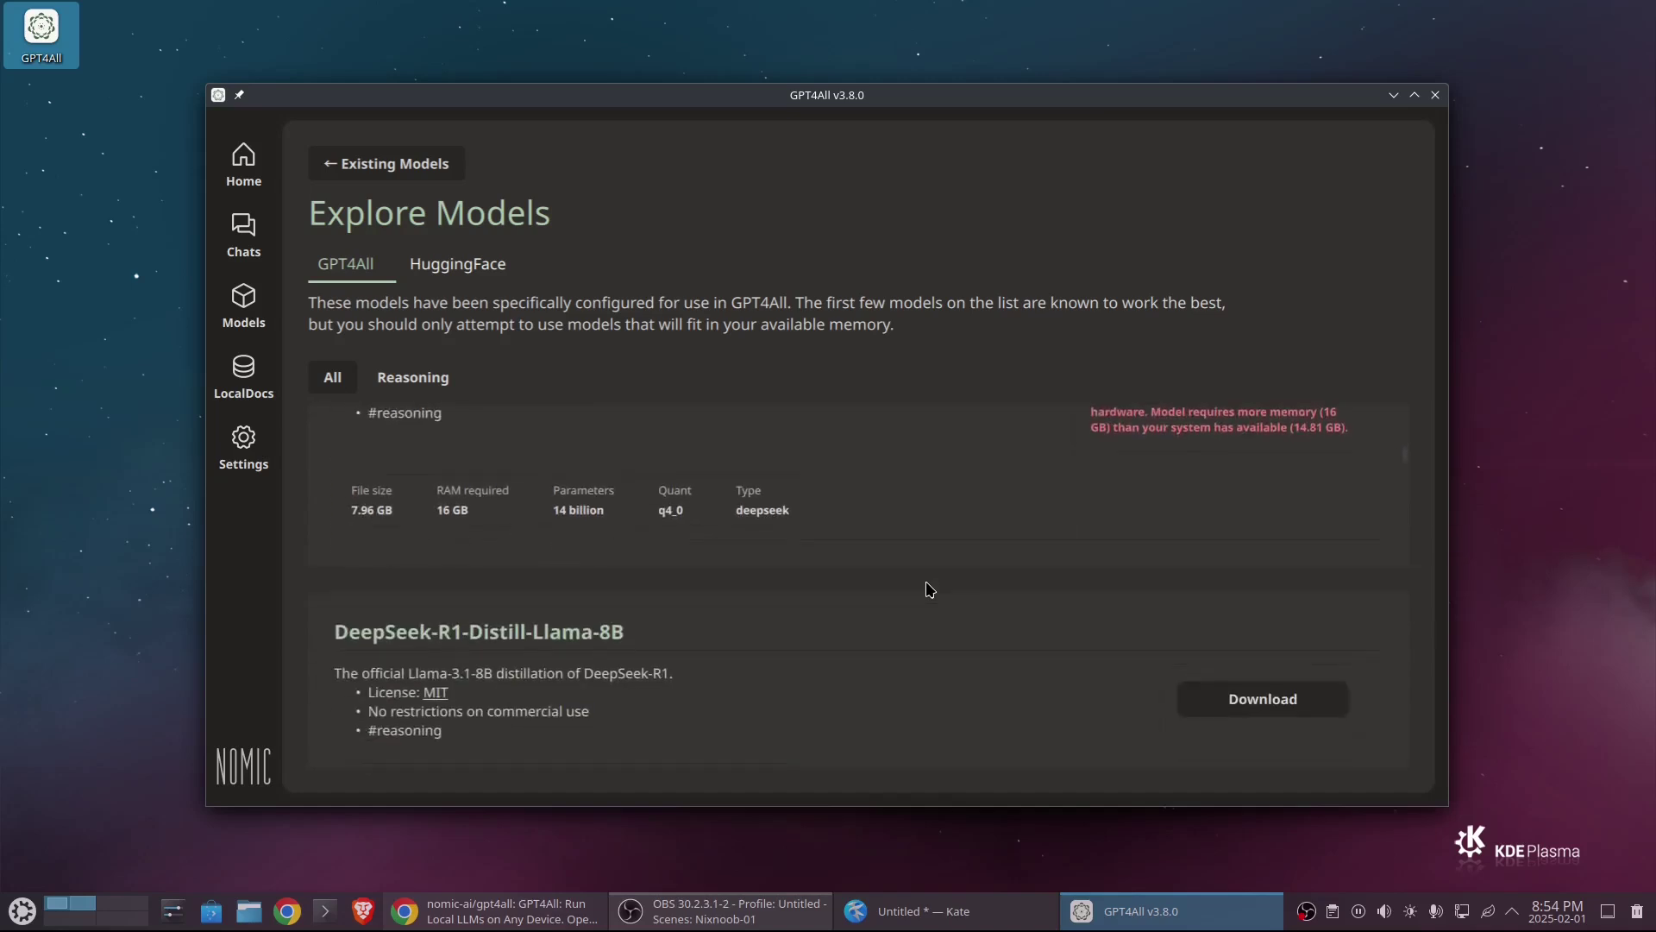
scroll(929, 589, down, 1)
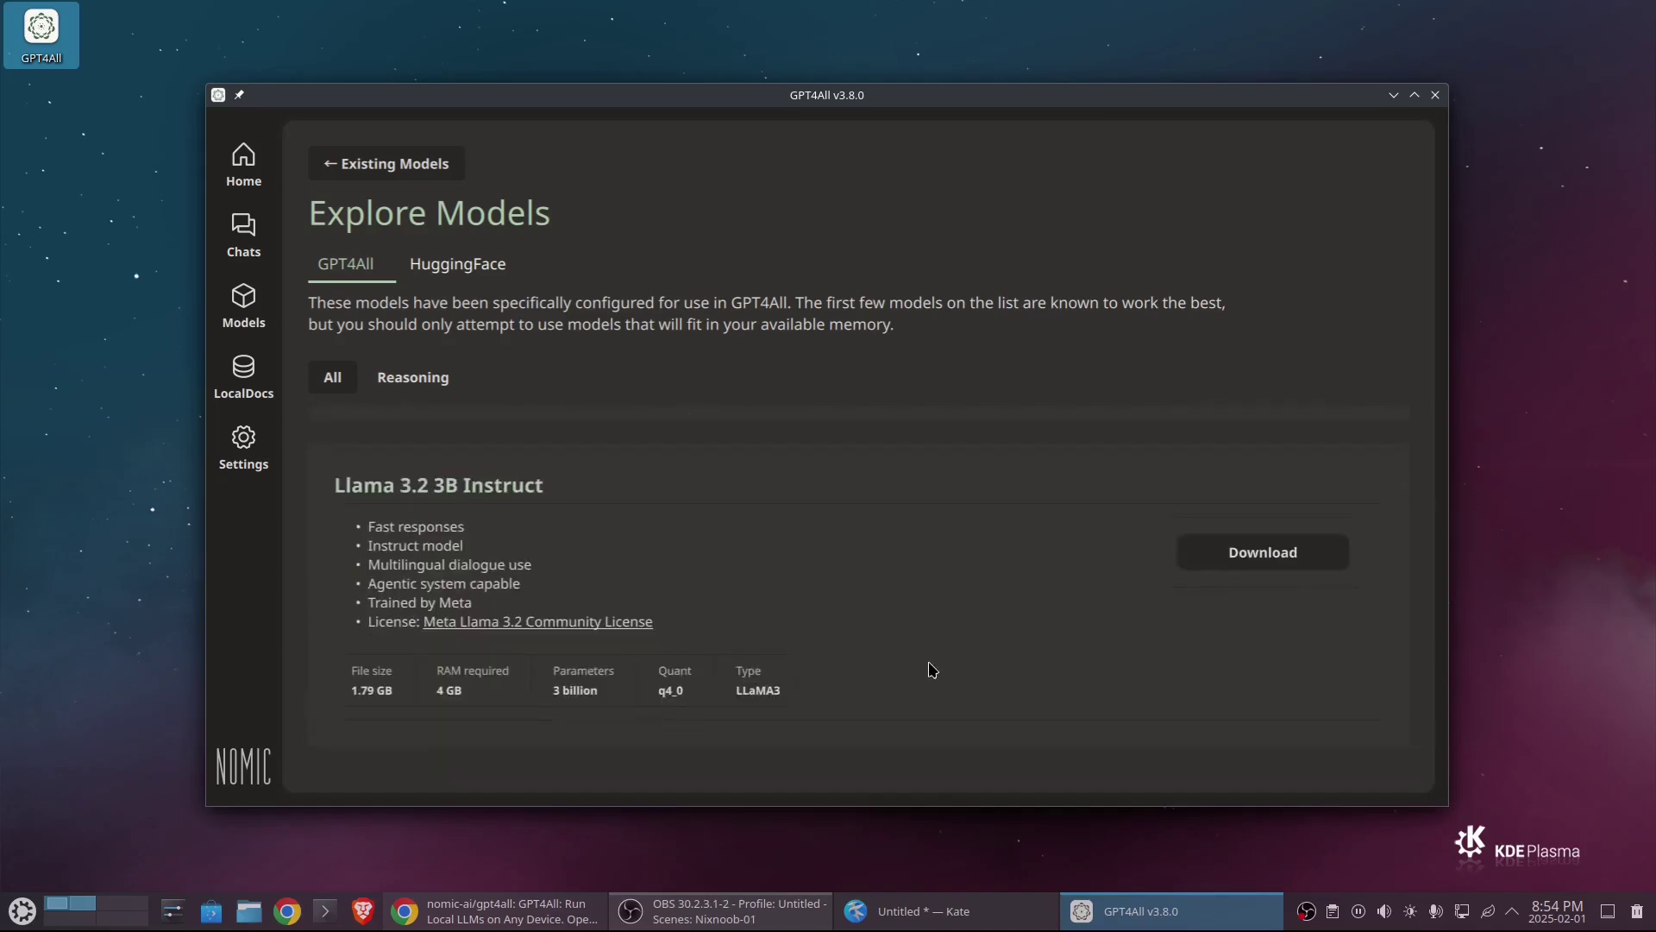
scroll(931, 669, down, 15)
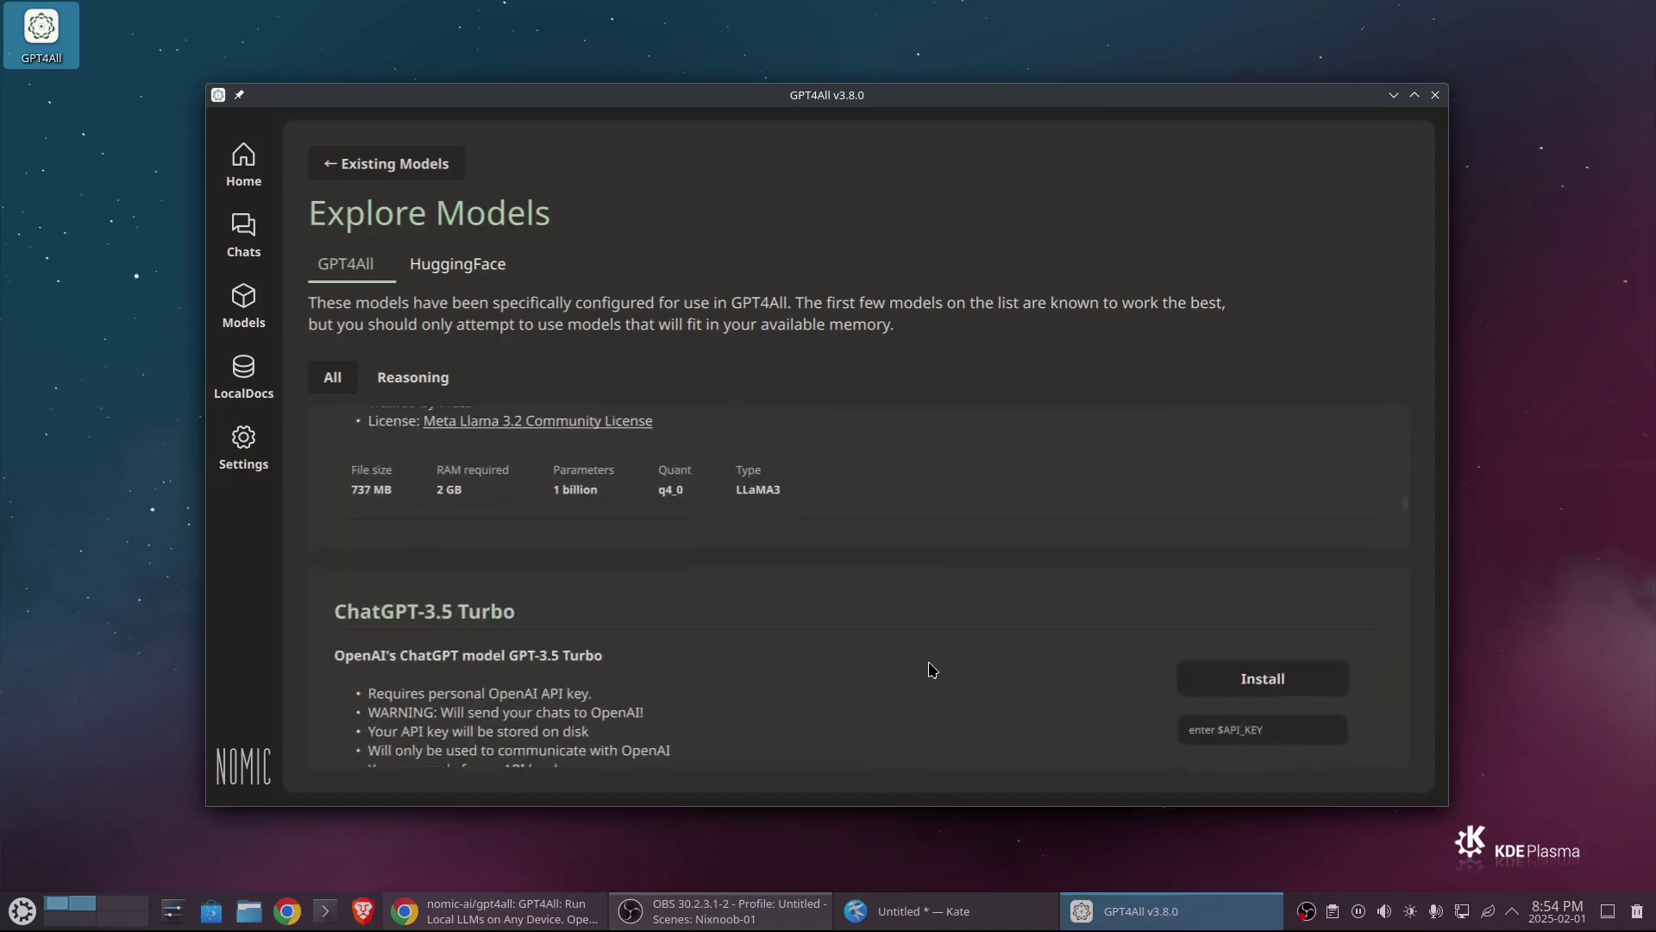
scroll(931, 669, down, 2)
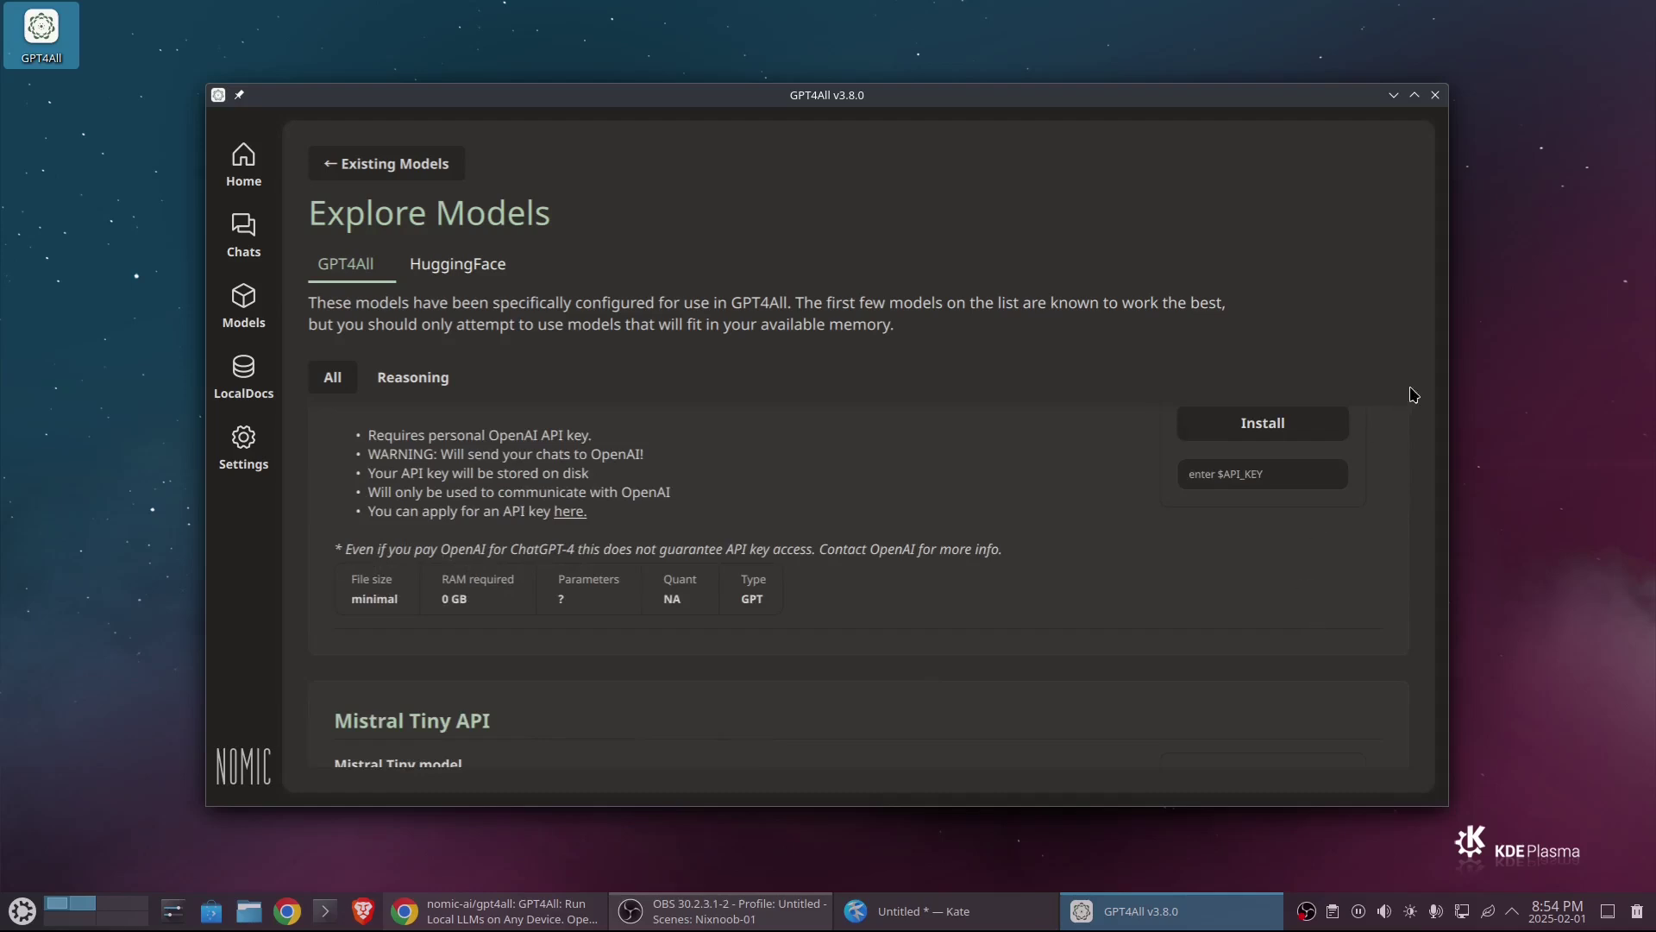
drag(1408, 562, 1406, 871)
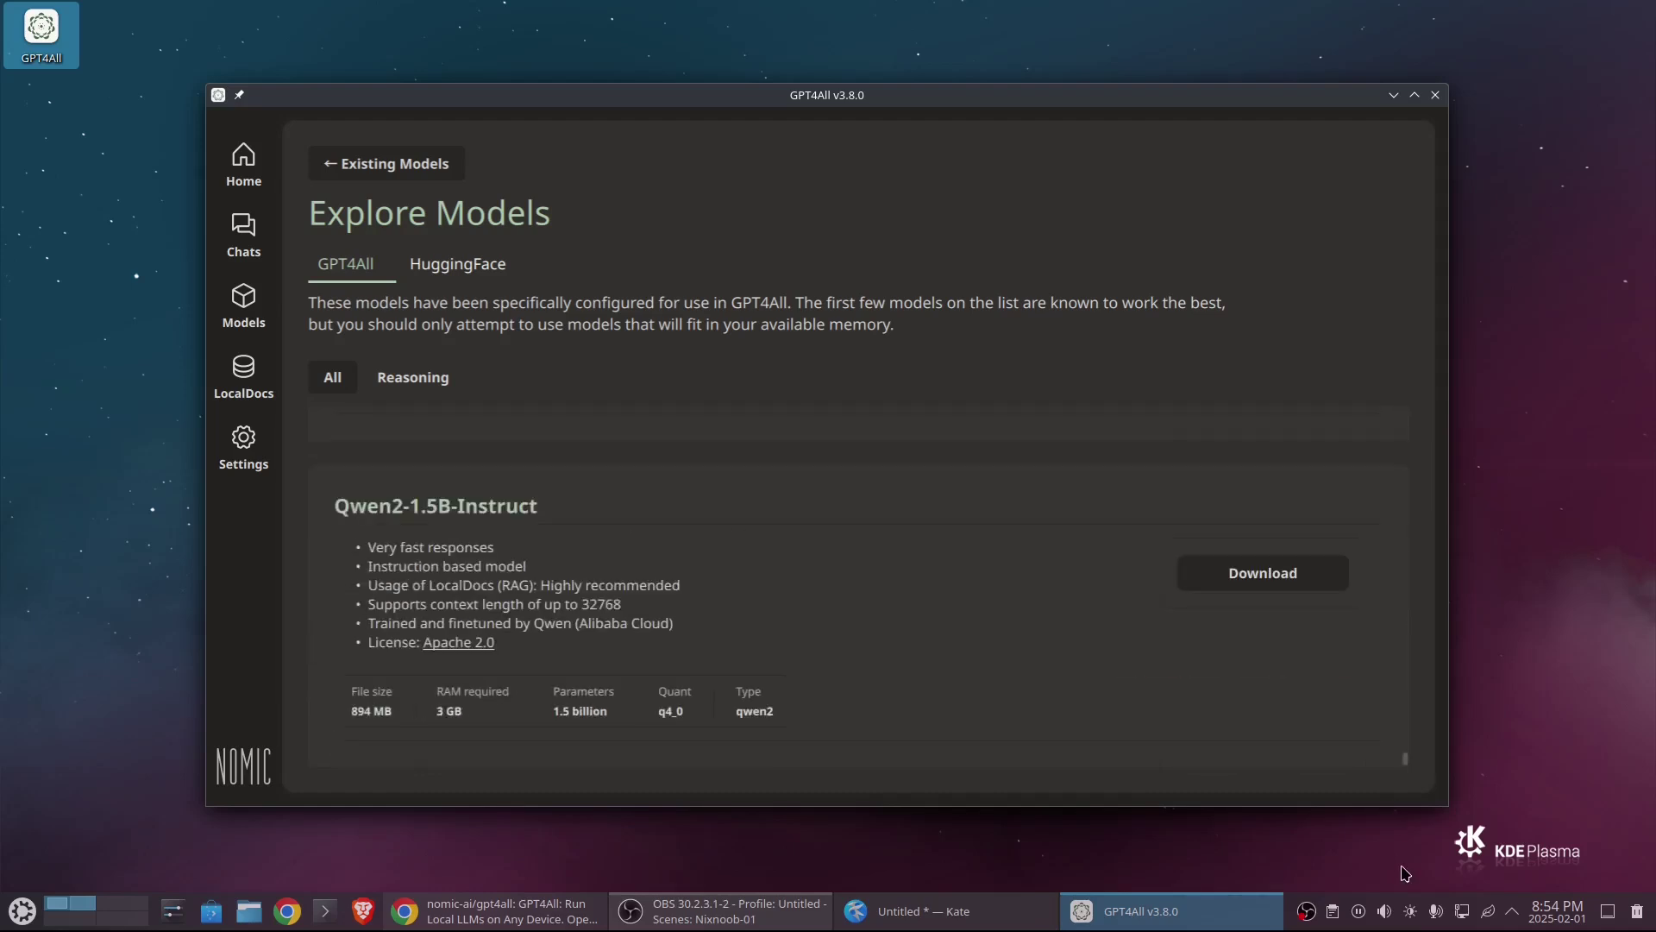
scroll(963, 655, up, 2)
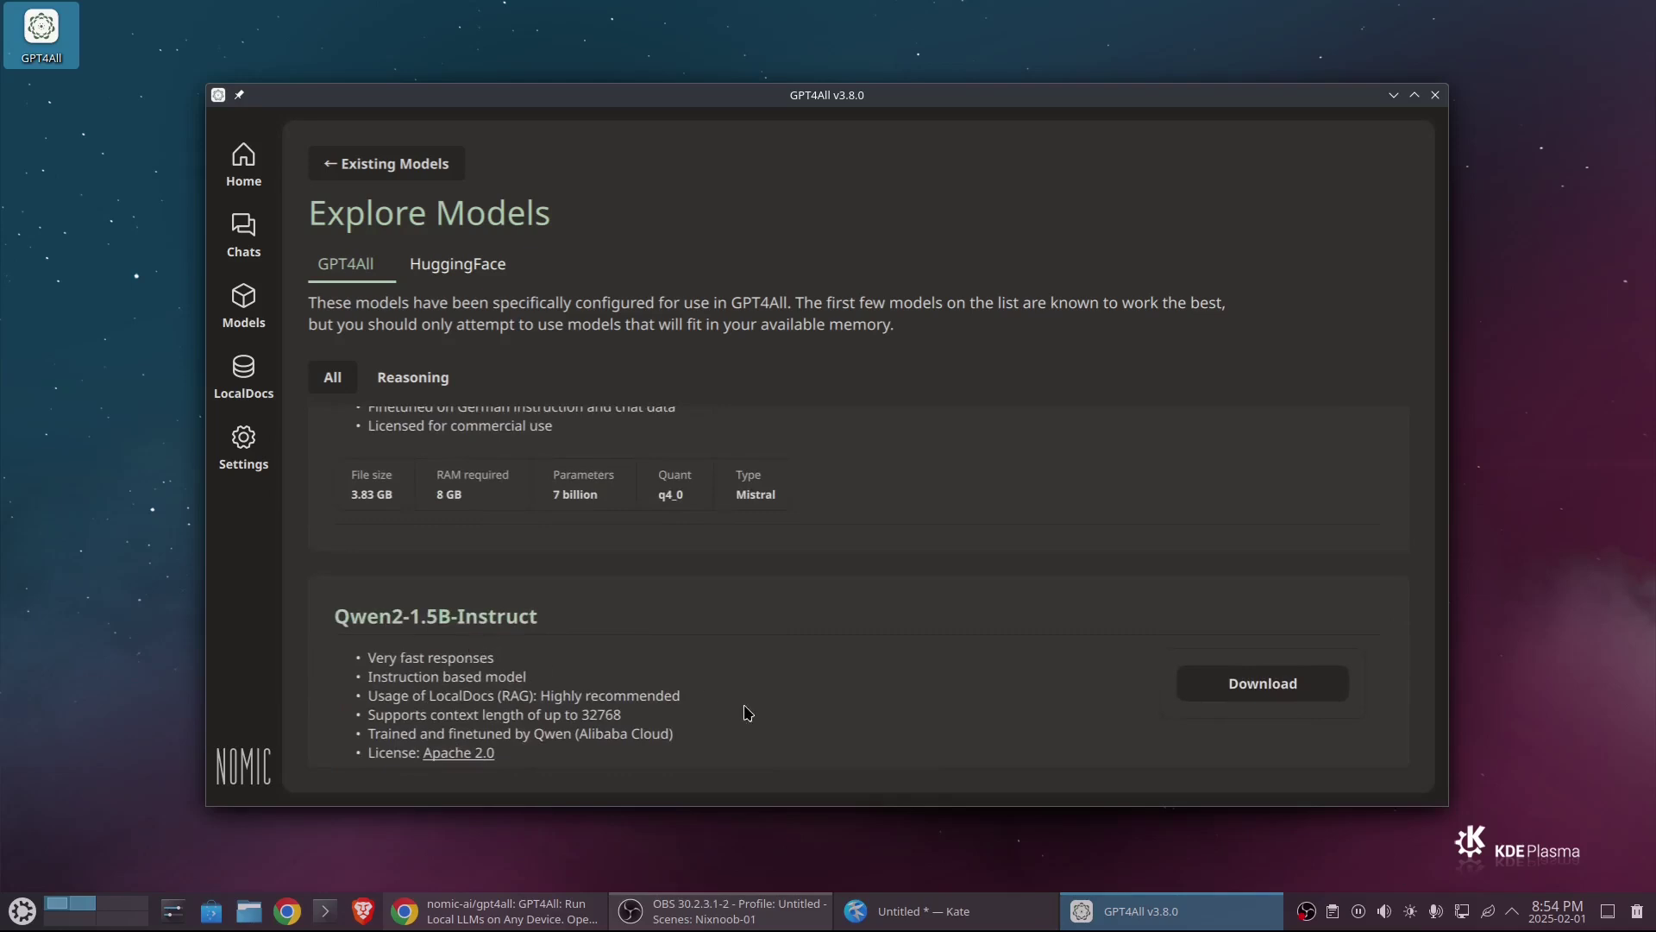
scroll(747, 713, up, 5)
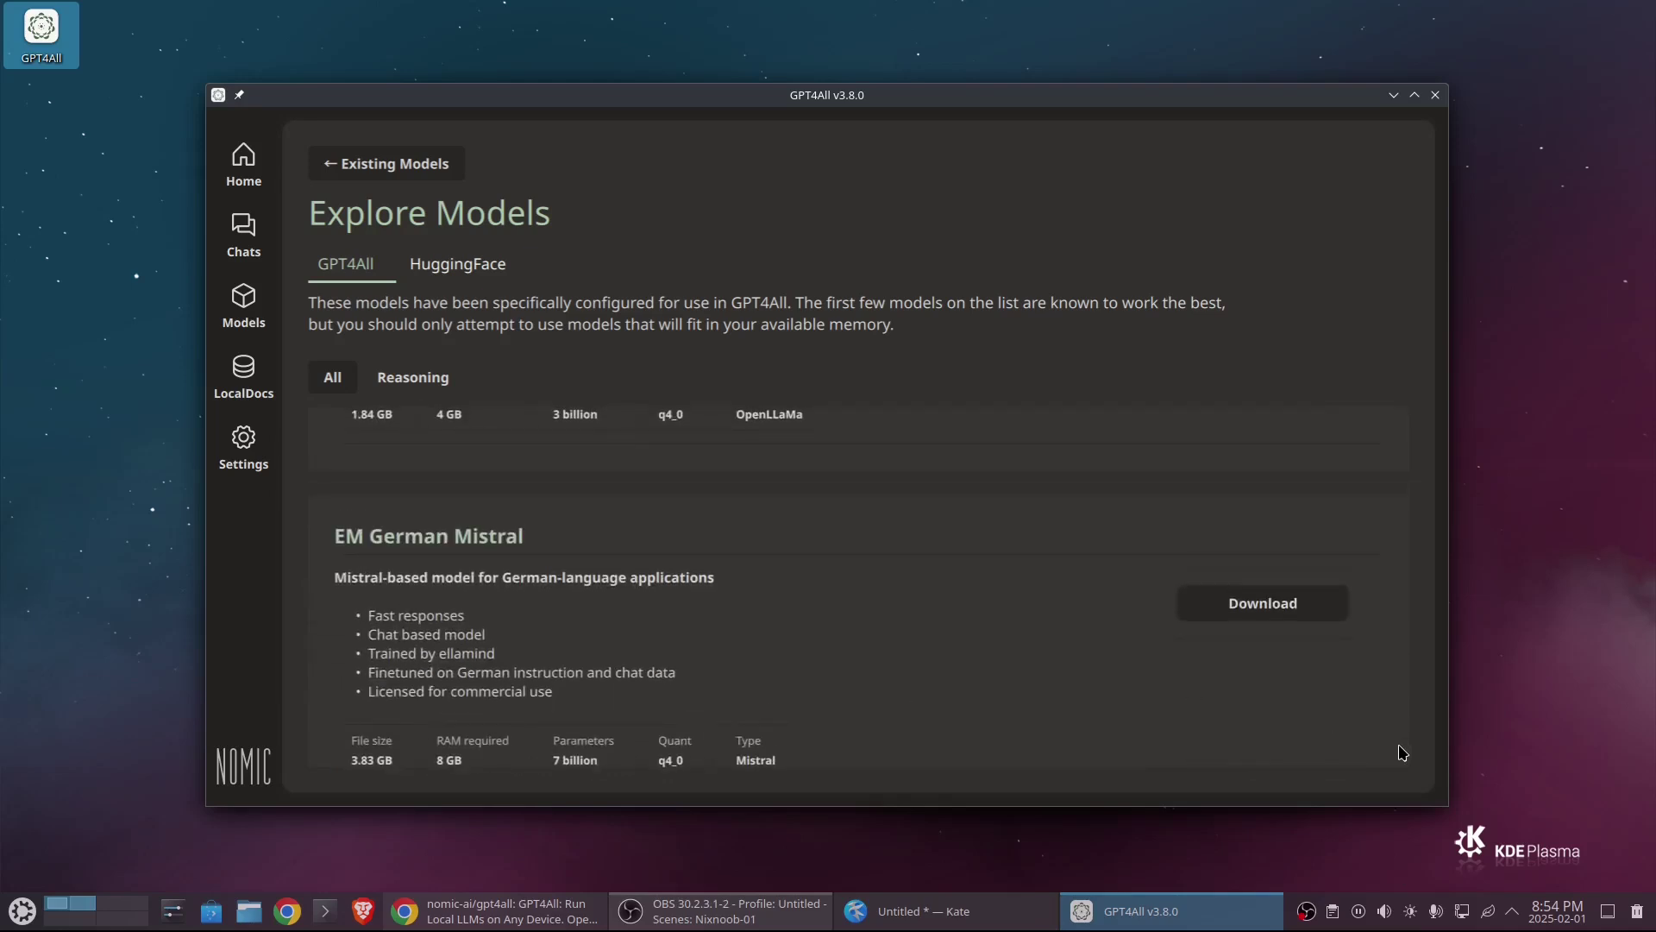
Start downloading the DeepSeek-R1-Distill-Qwen-7B, Llama 3.2 3B Instruct and Qwen2-1.5B-Instruct models from the full GPT4All list
drag(1406, 752, 1409, 359)
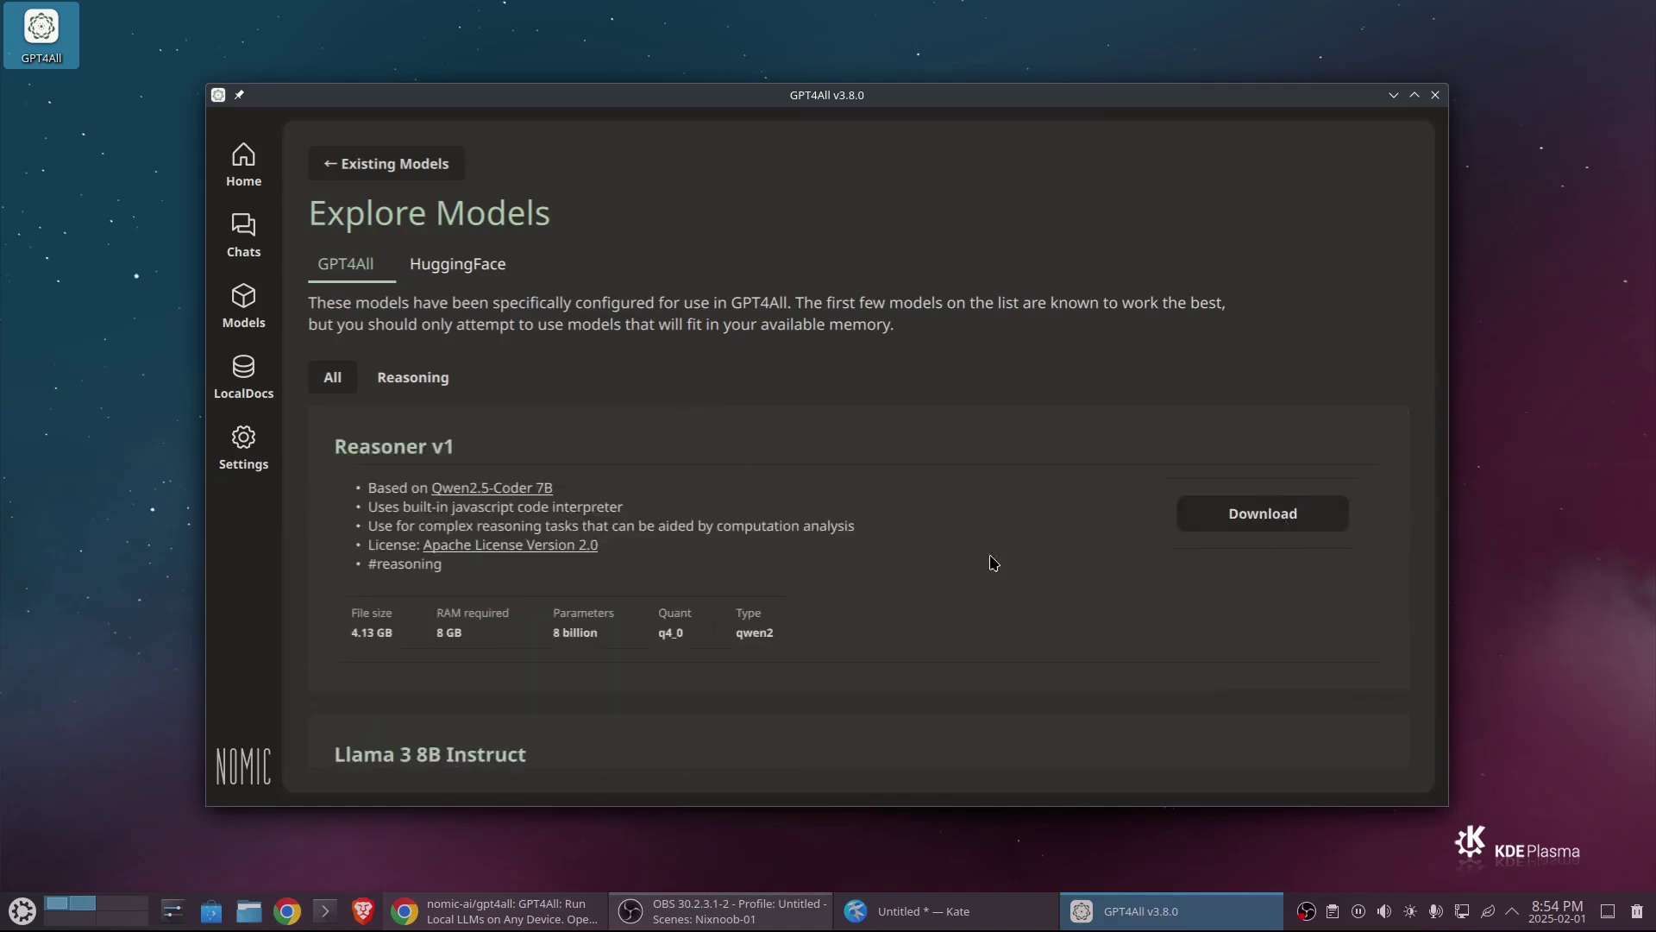
scroll(943, 563, down, 3)
click(1251, 614)
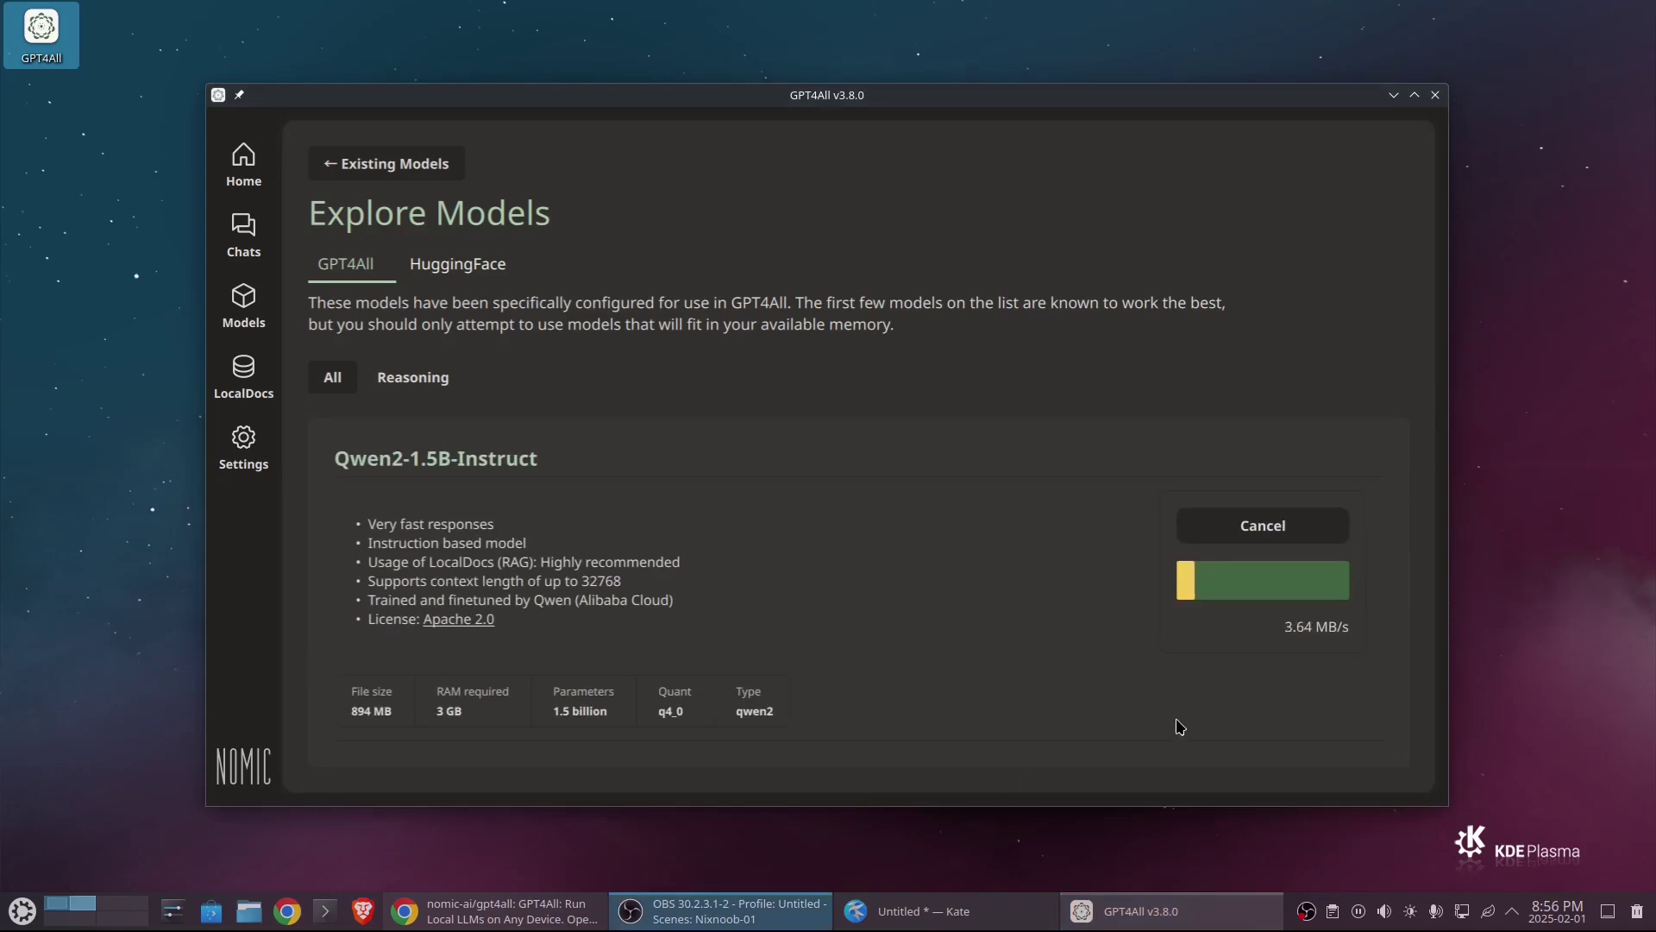
Check the download entries of DeepSeek-R1-Distill-Qwen-7B, Llama 3.2 3B Instruct and Qwen2-1.5B-Instruct in the model list
scroll(1171, 702, up, 10)
scroll(1173, 701, up, 3)
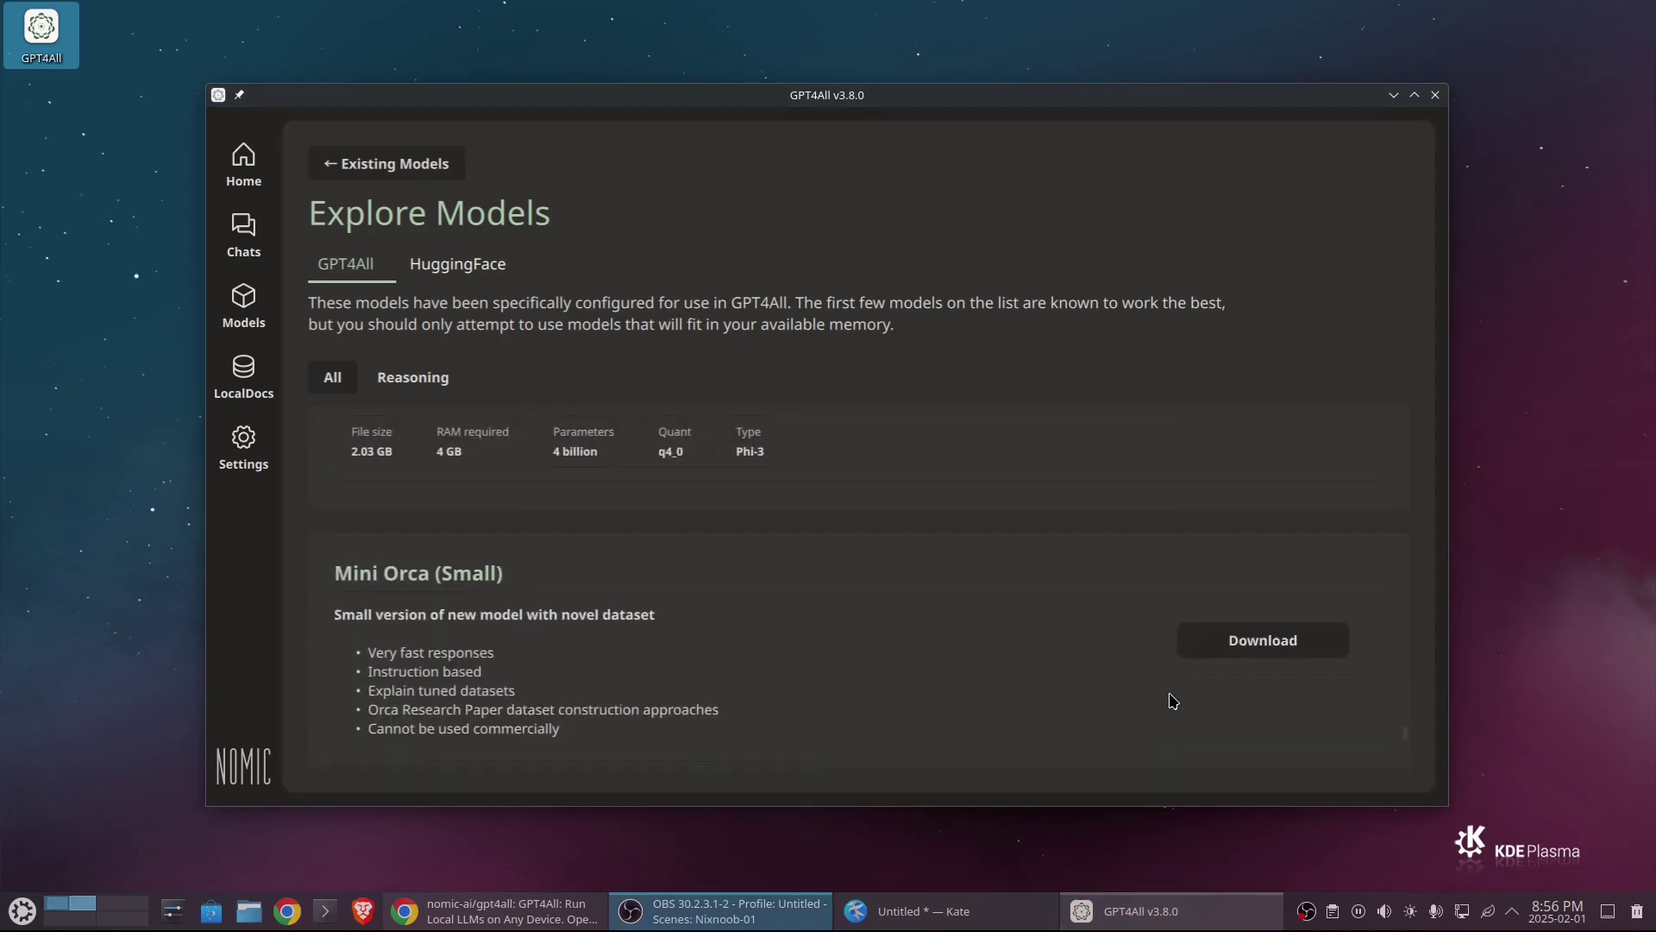
drag(1405, 736, 1406, 705)
drag(1421, 589, 1427, 388)
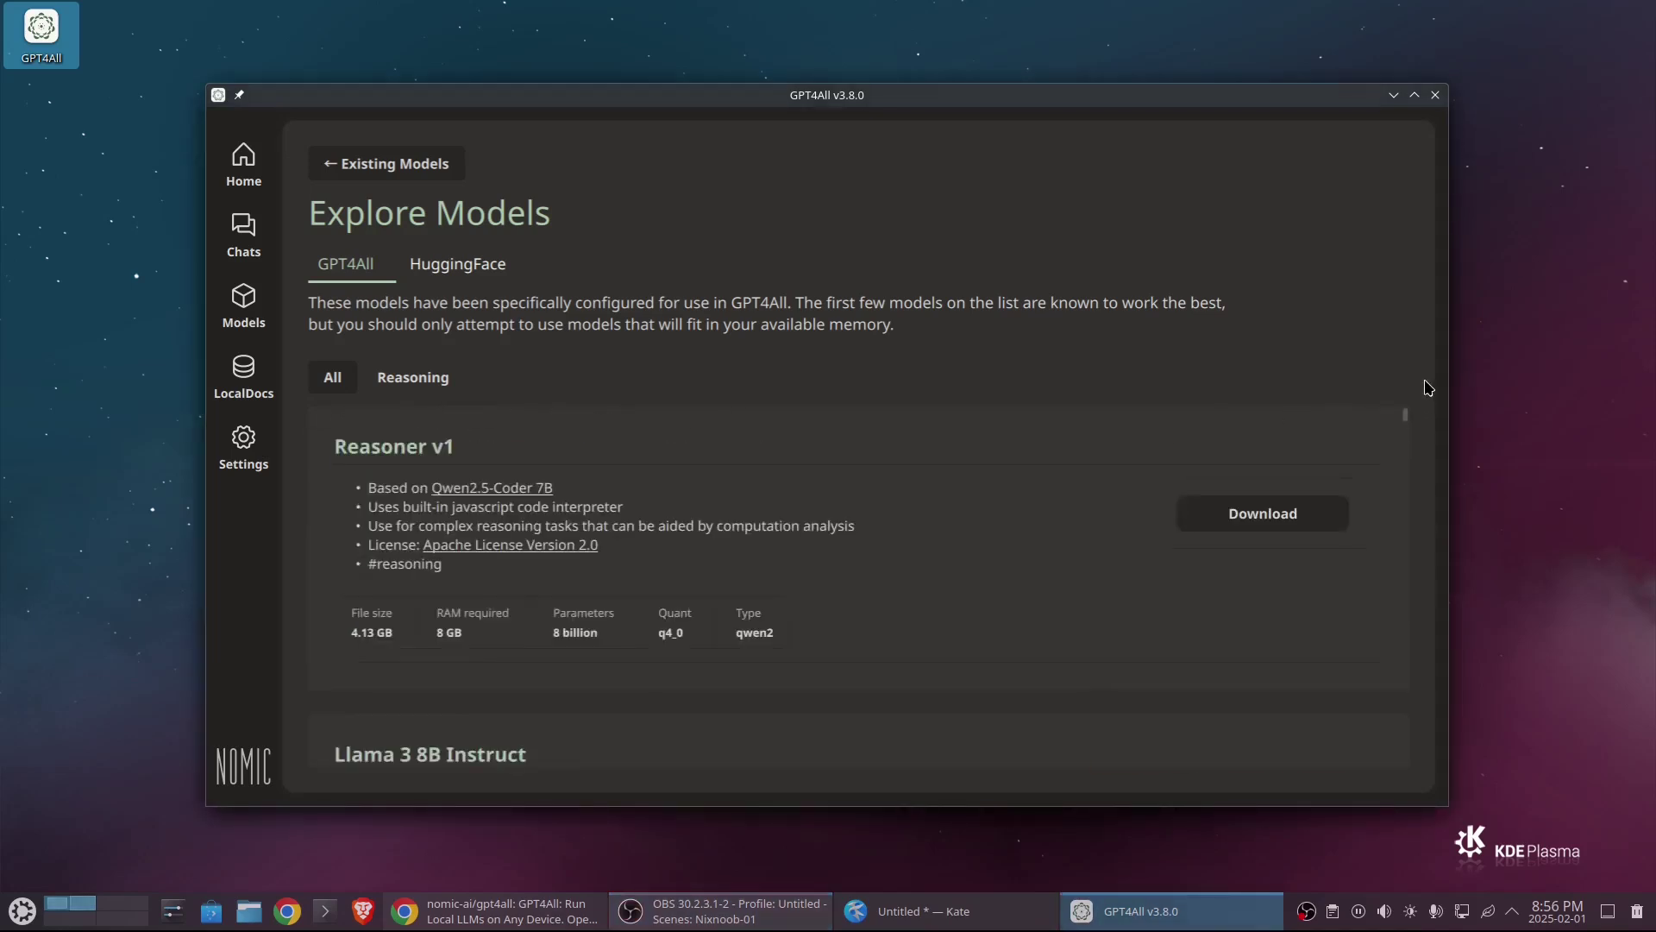
scroll(1217, 592, down, 5)
scroll(1216, 592, down, 3)
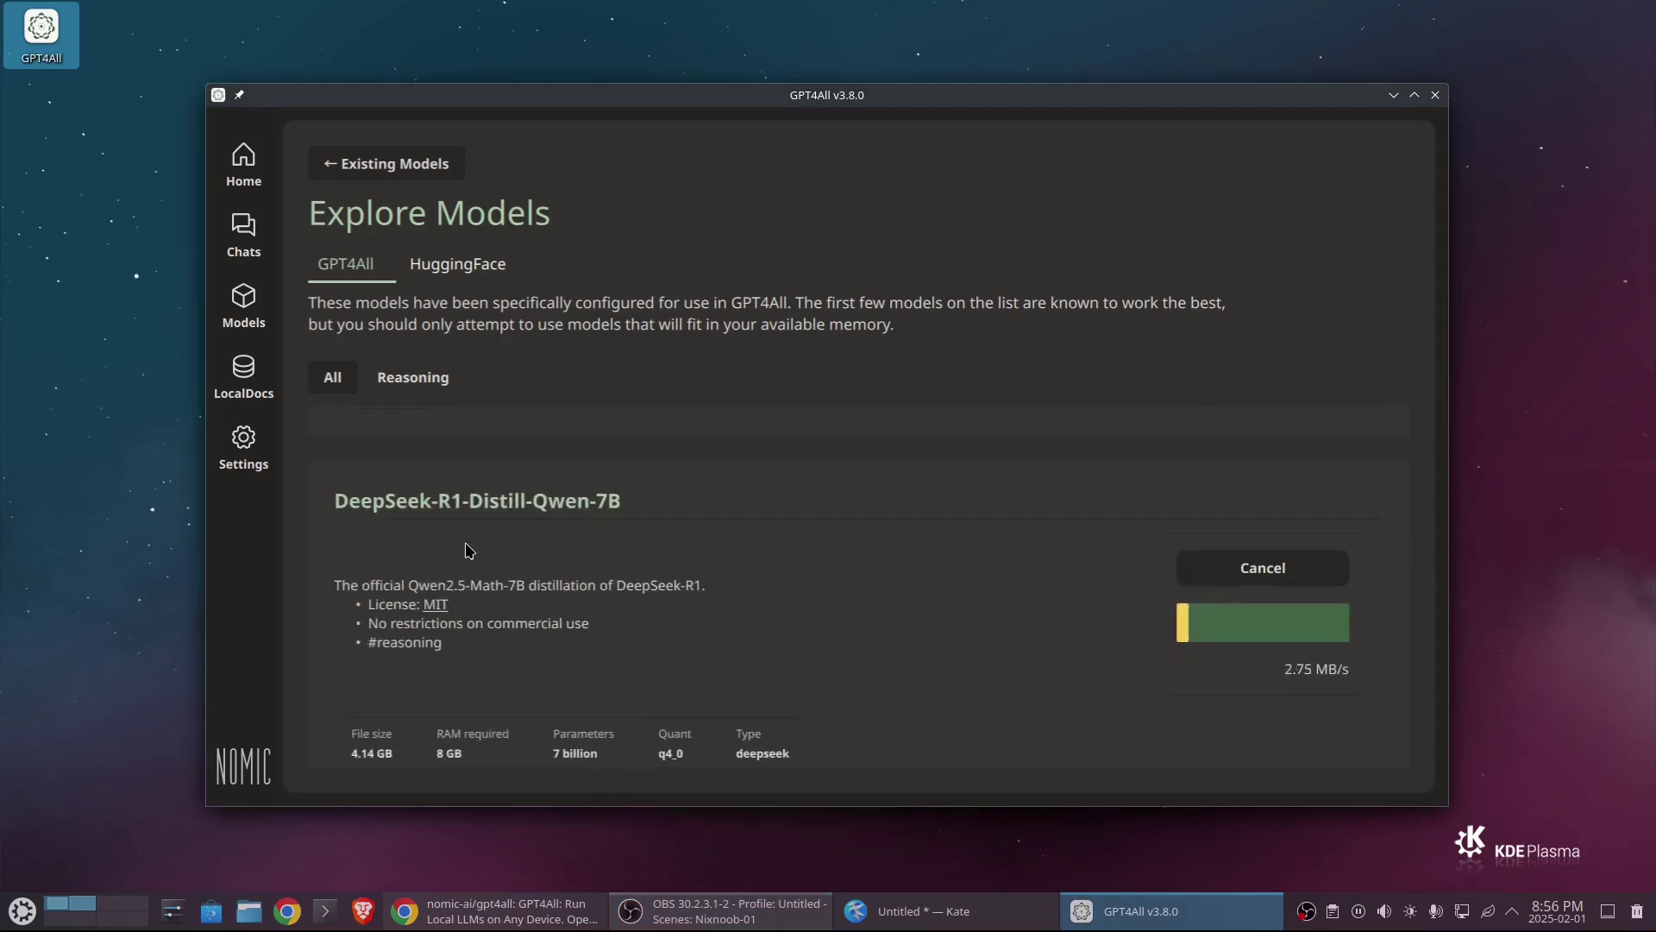
scroll(723, 626, down, 1)
scroll(723, 627, down, 1)
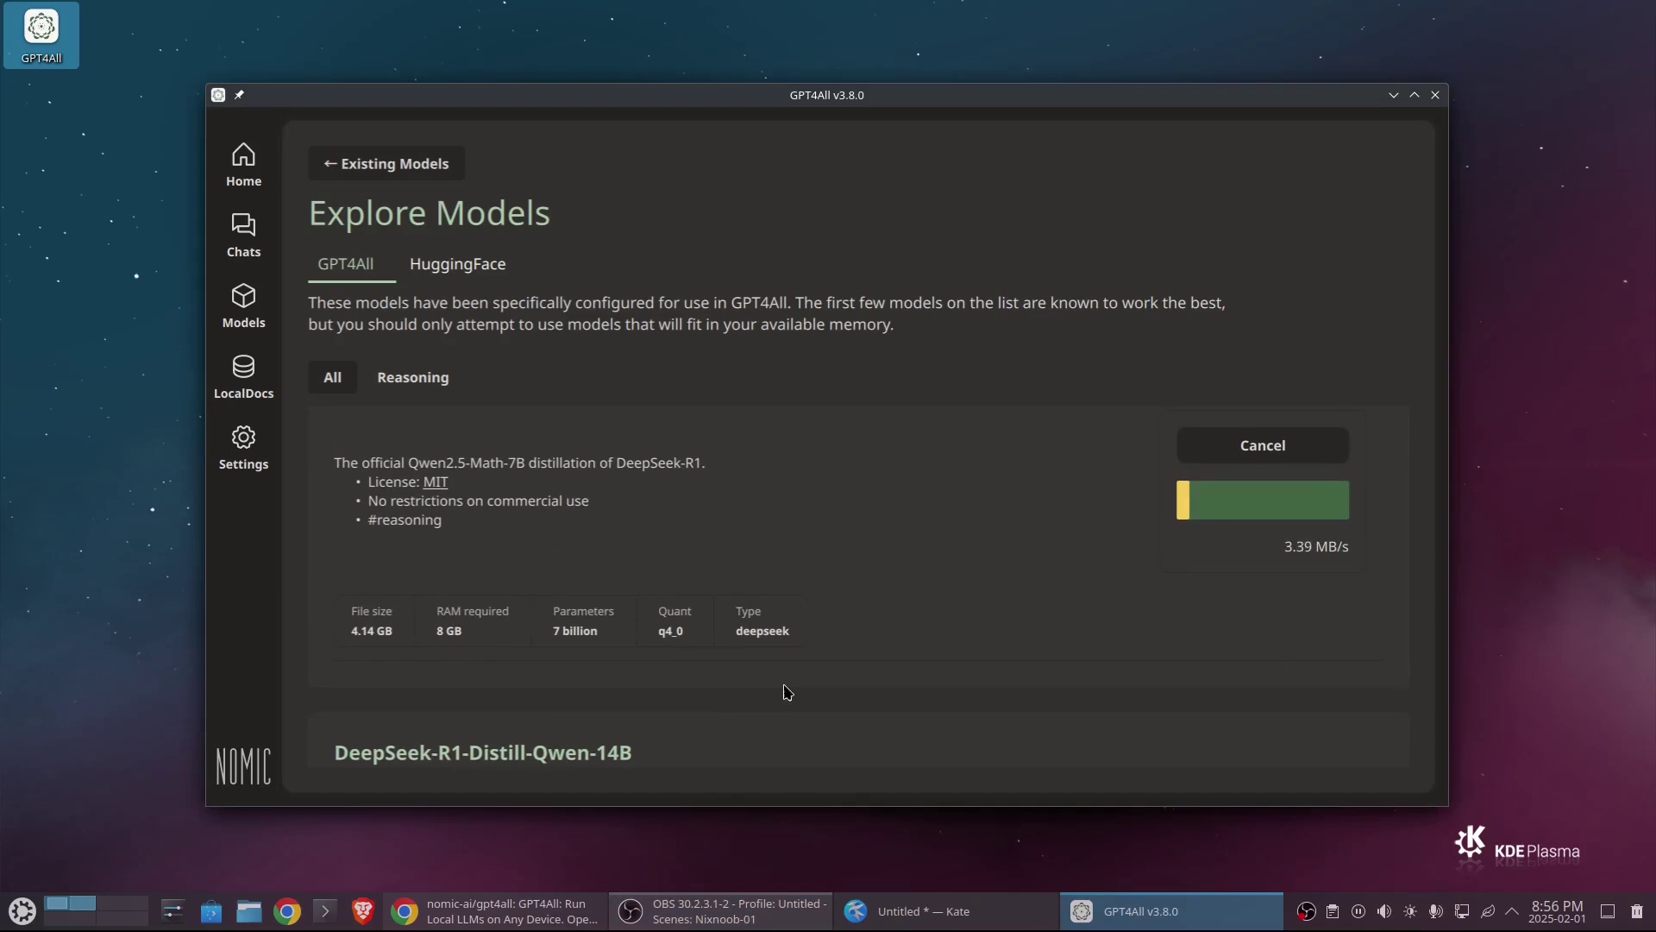
scroll(835, 690, down, 5)
scroll(835, 690, down, 10)
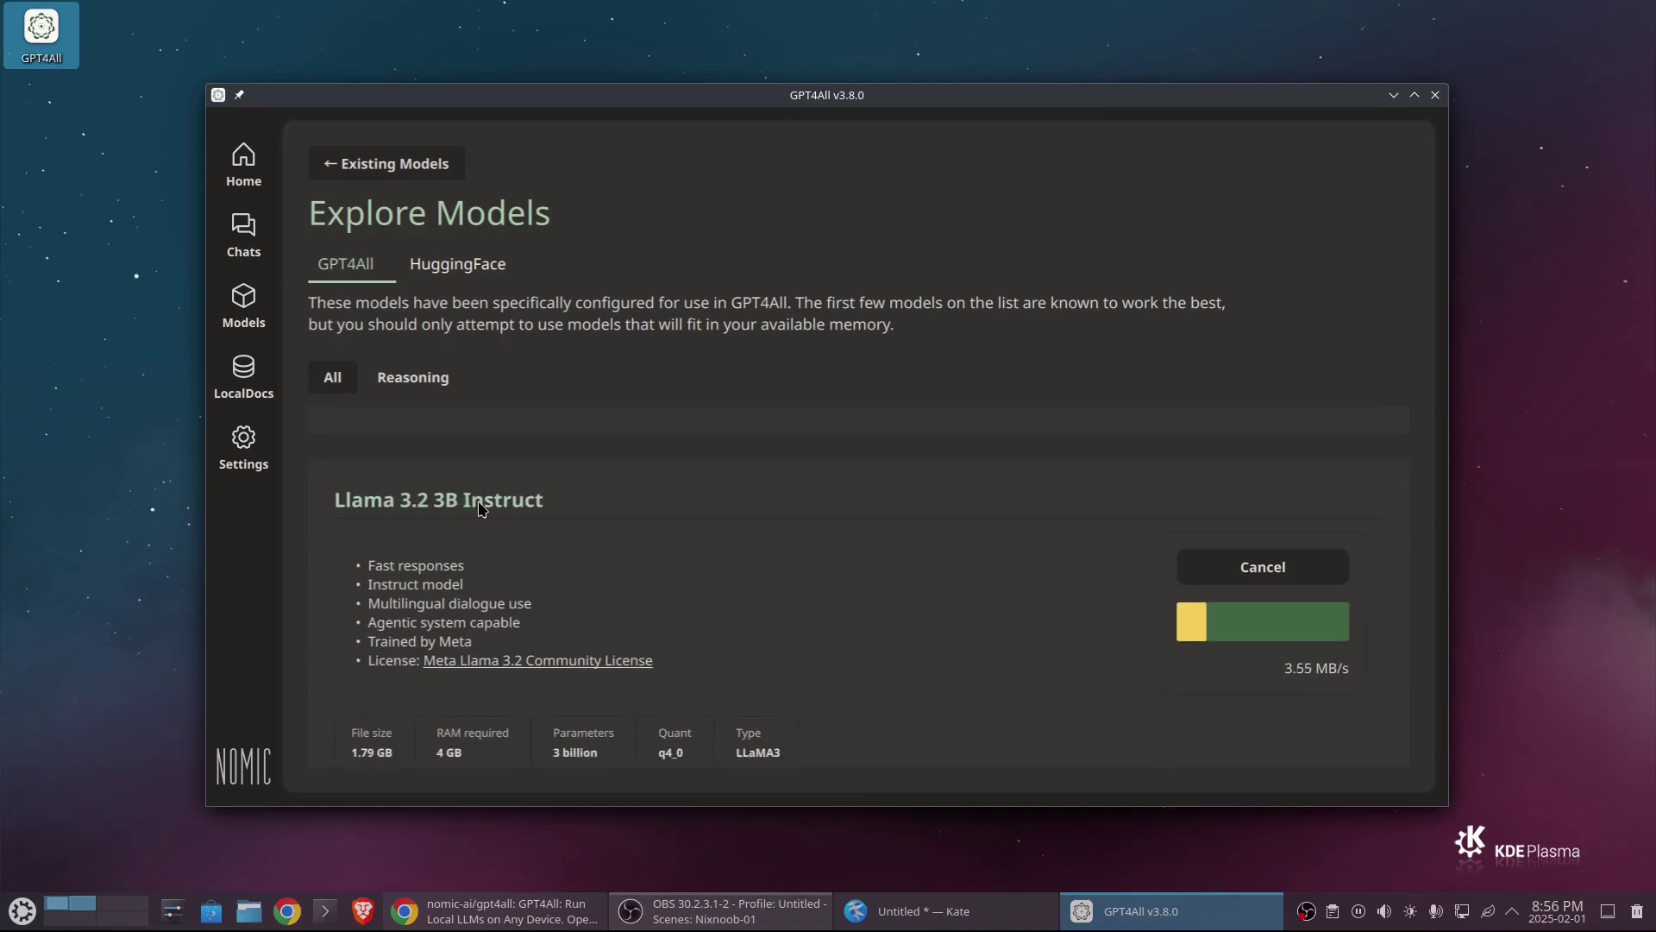
scroll(665, 665, down, 1)
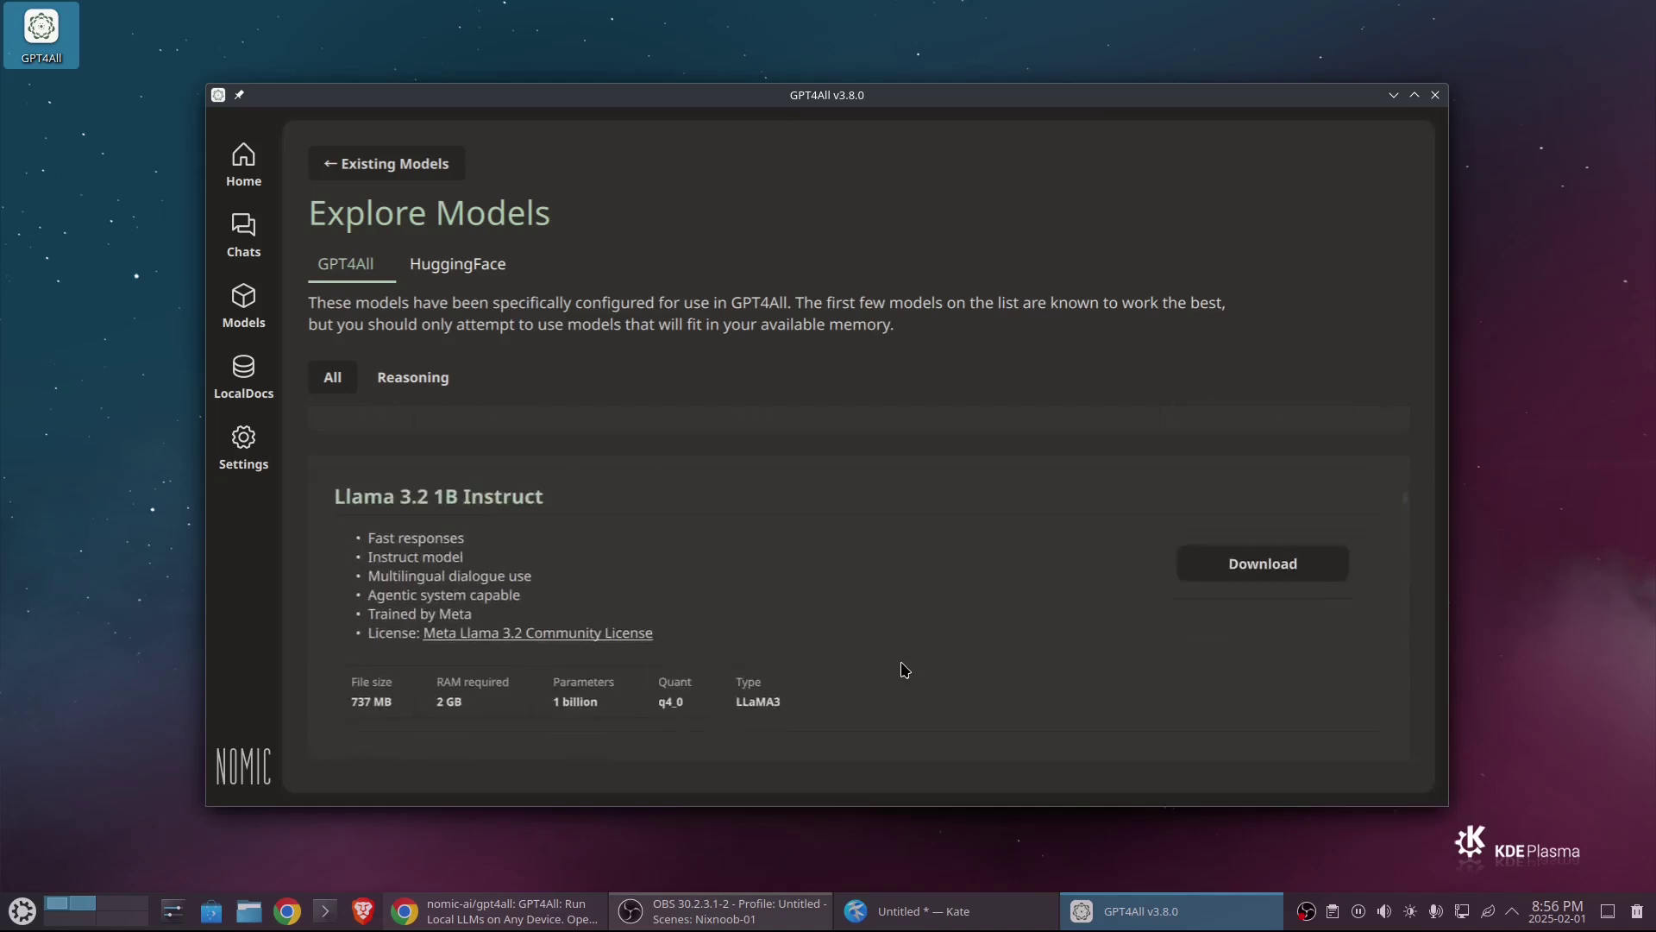
scroll(902, 670, down, 2)
scroll(1406, 603, down, 10)
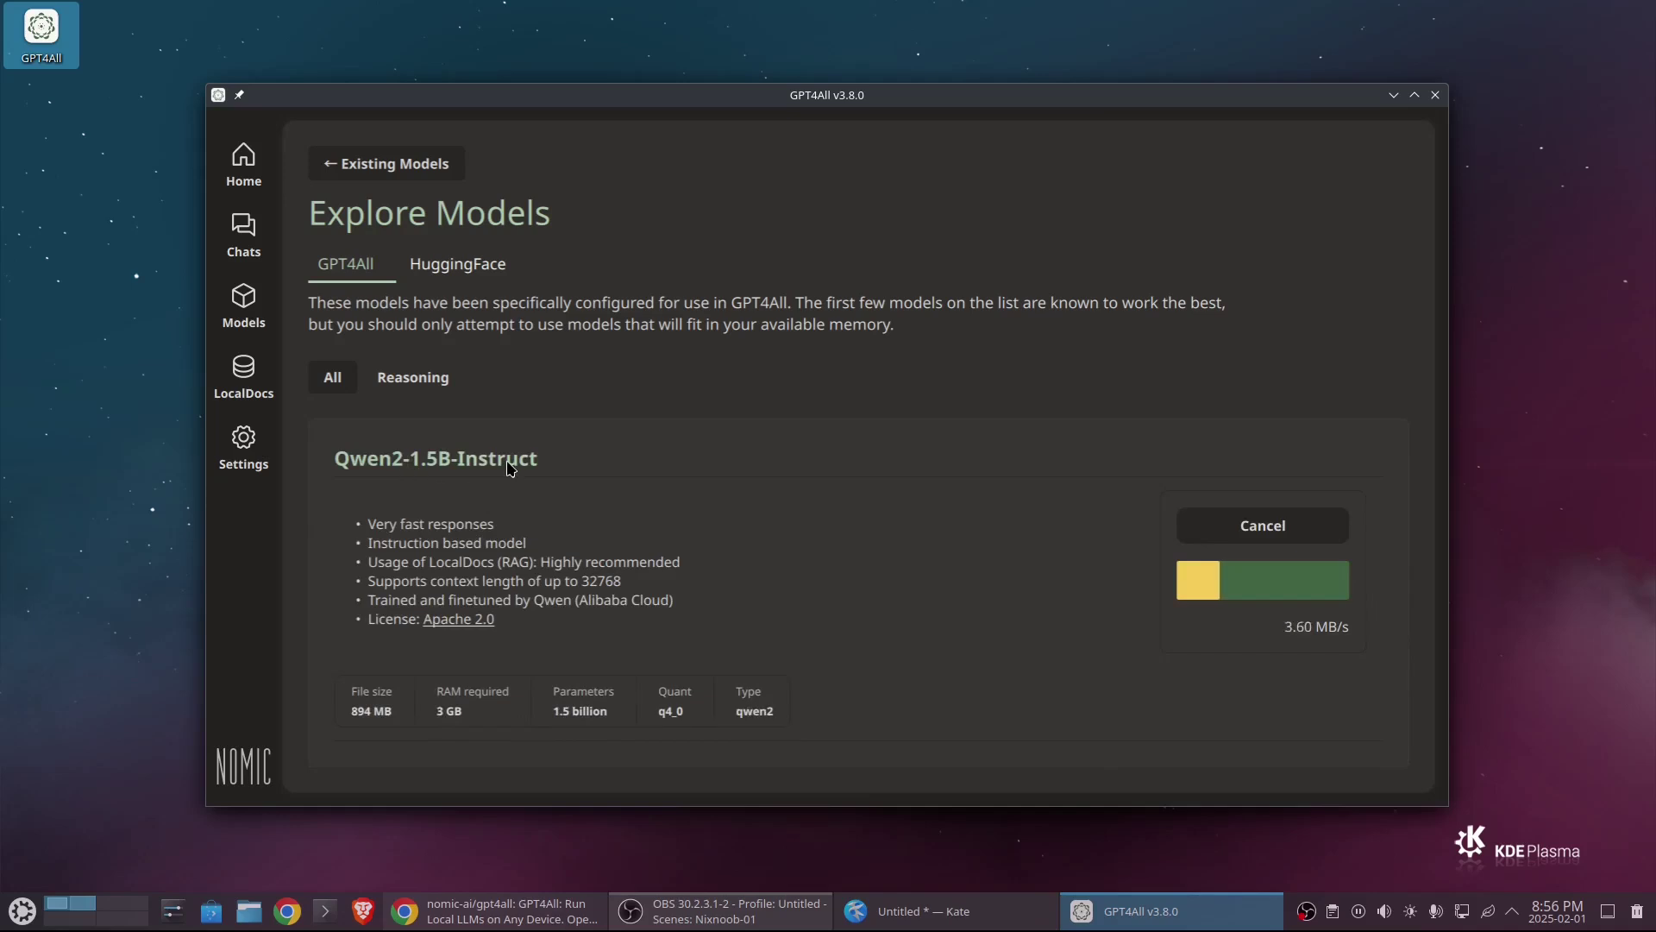
Start a new LocalDocs document collection and name it RAG
click(249, 369)
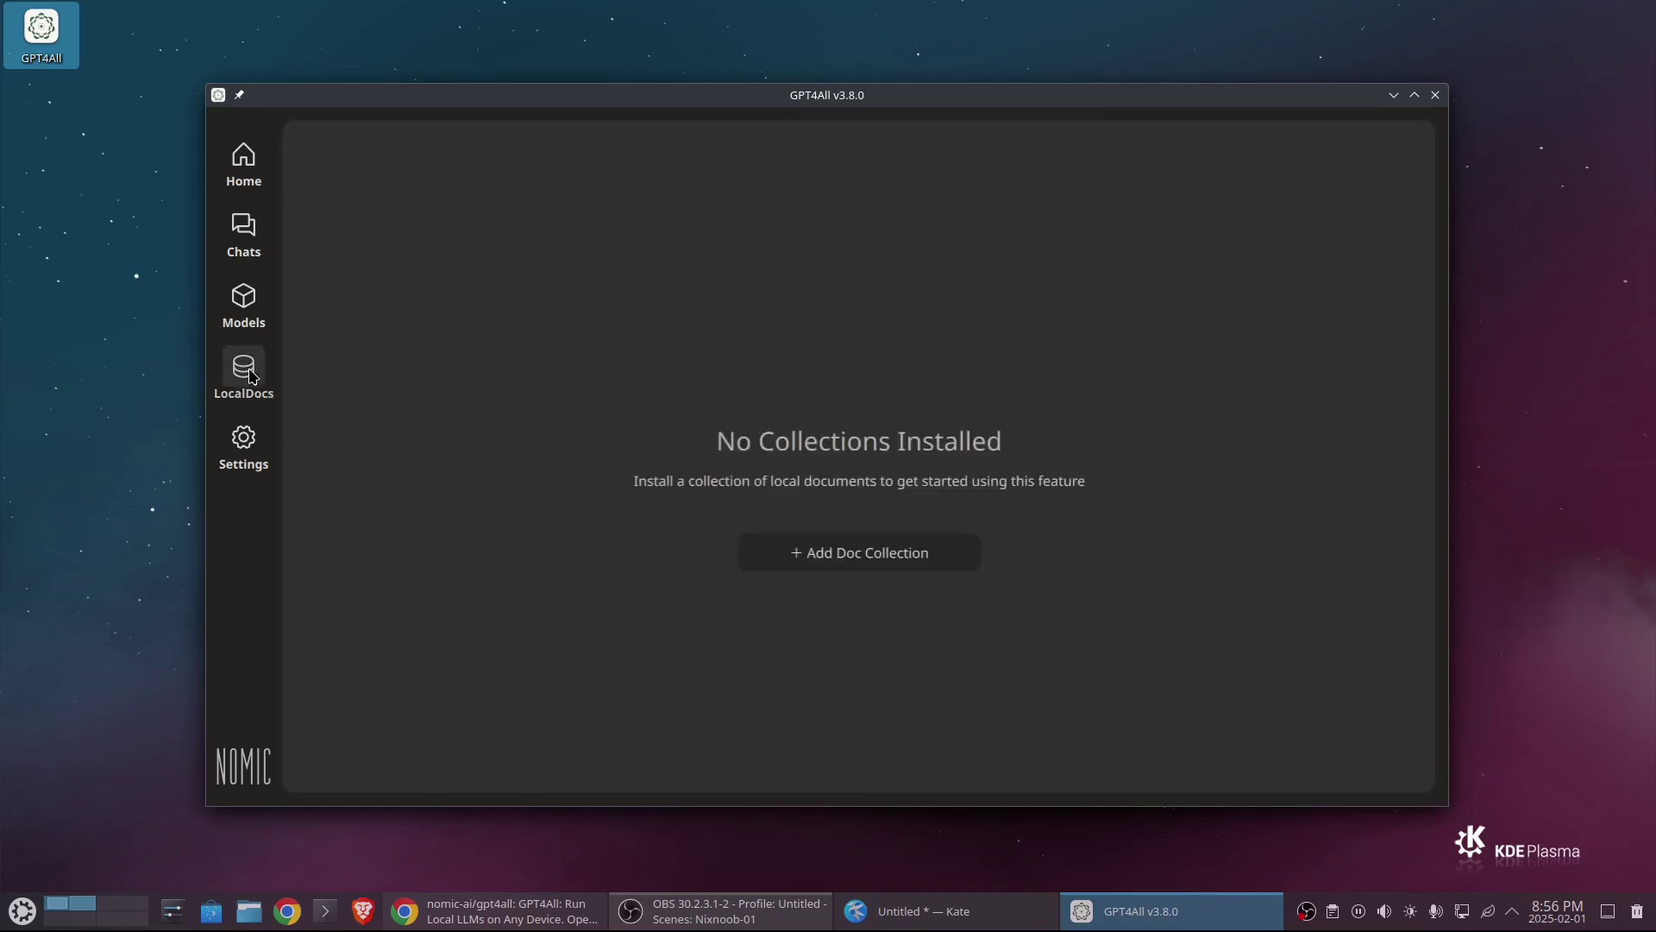
click(850, 565)
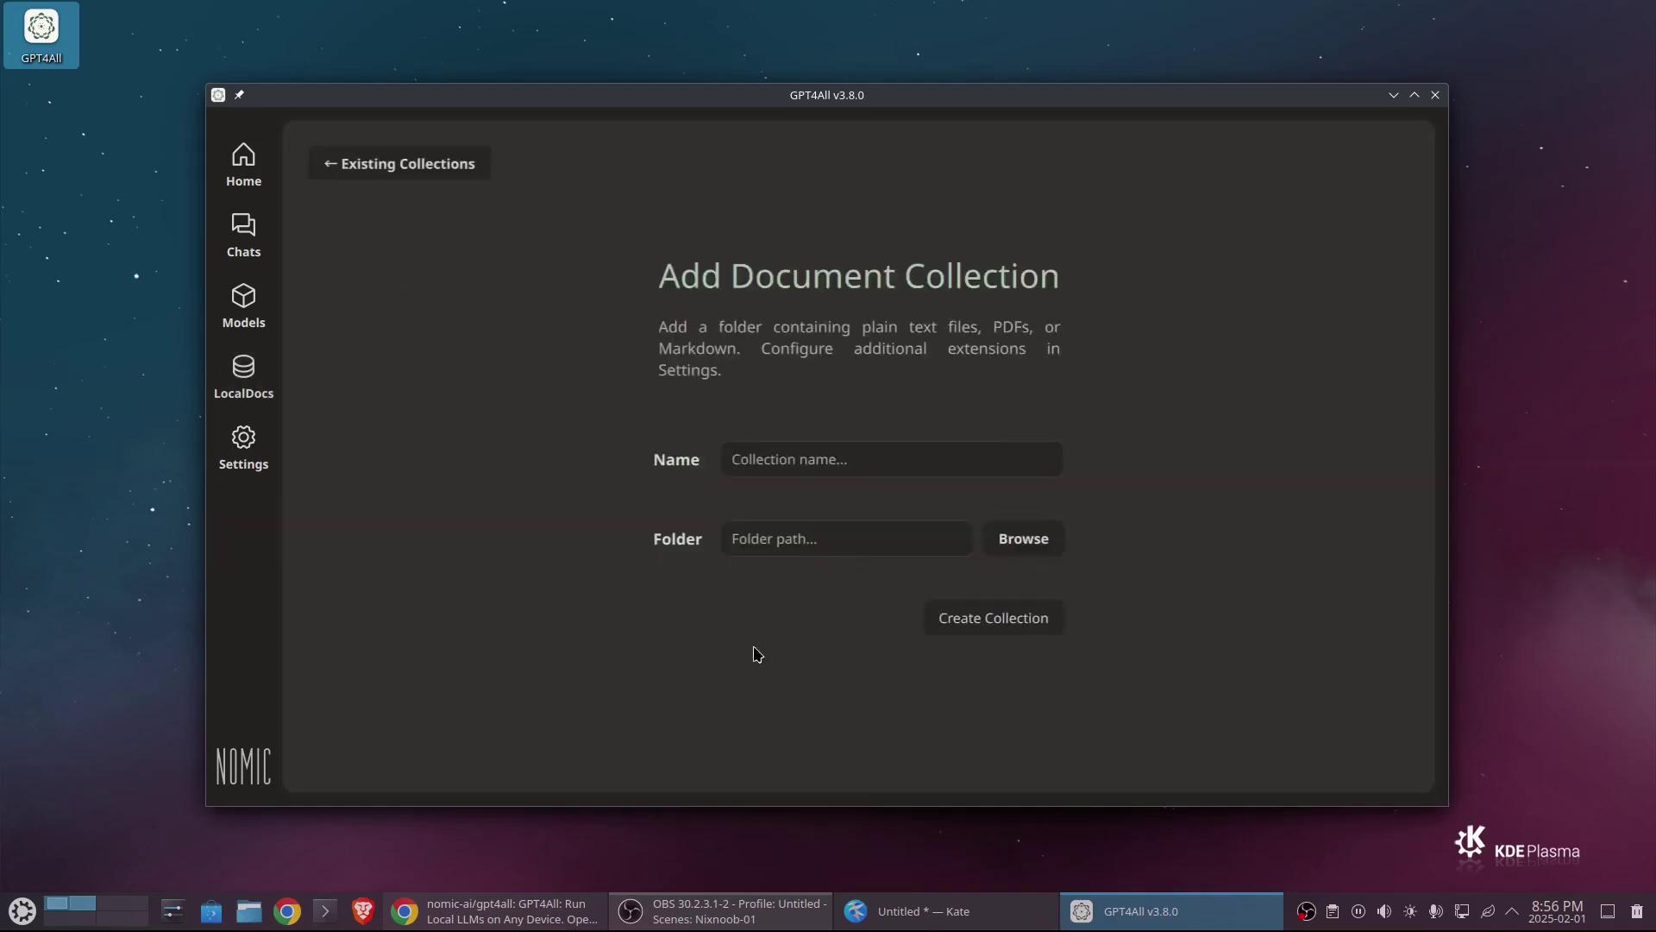
click(876, 471)
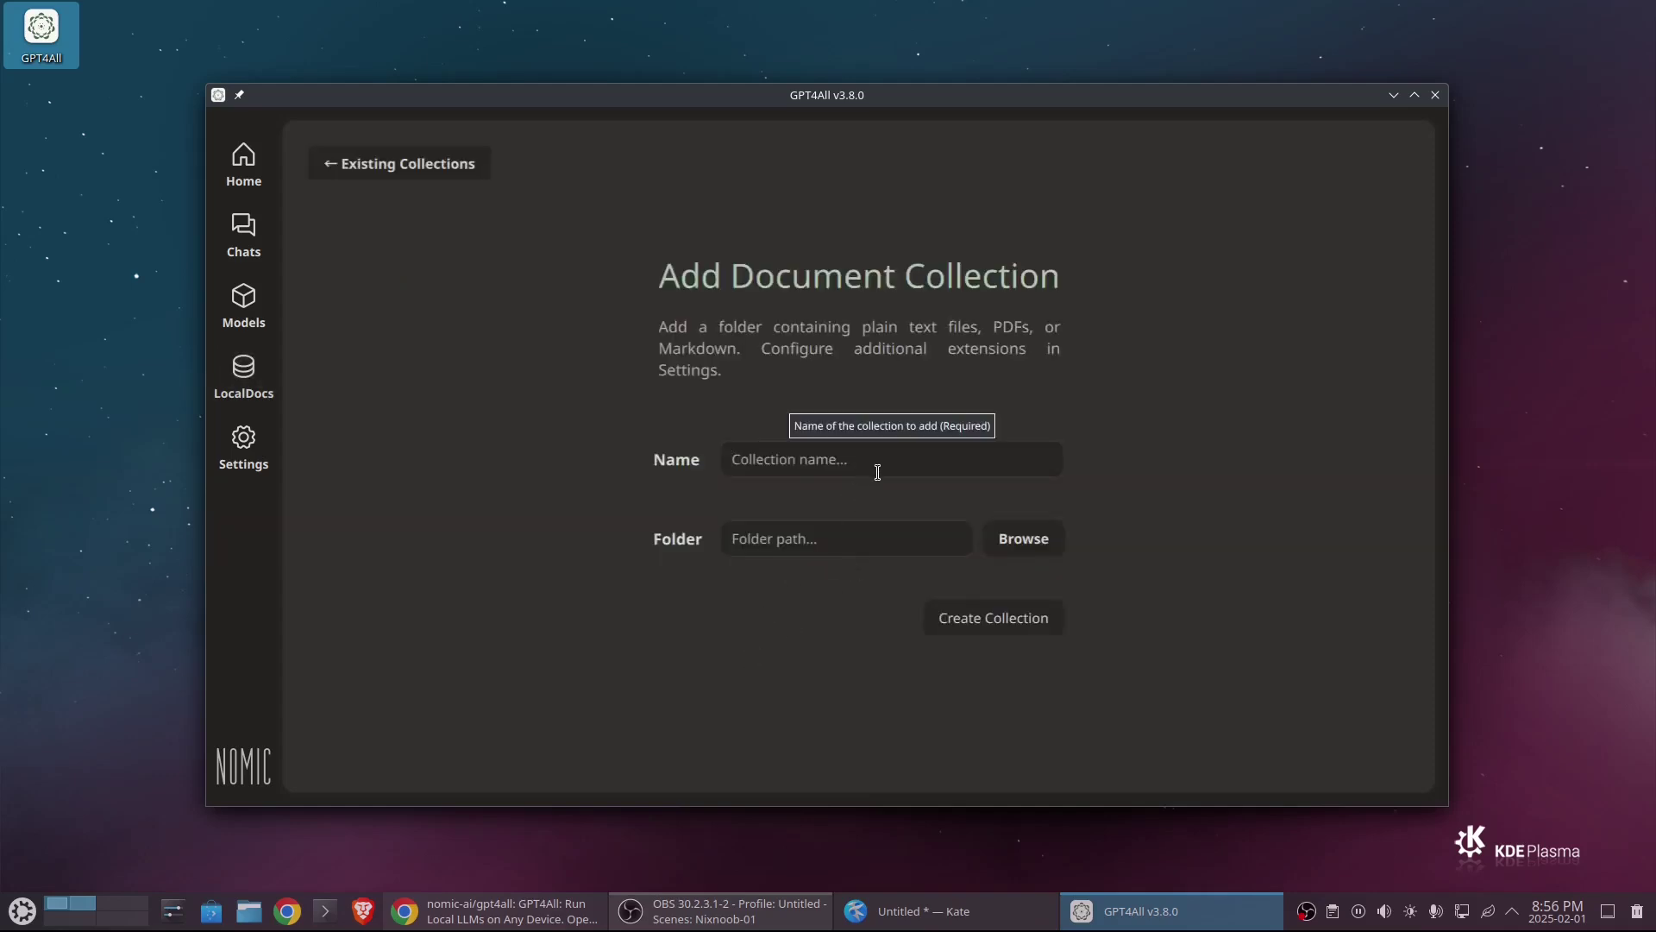
text(RAG)
click(864, 543)
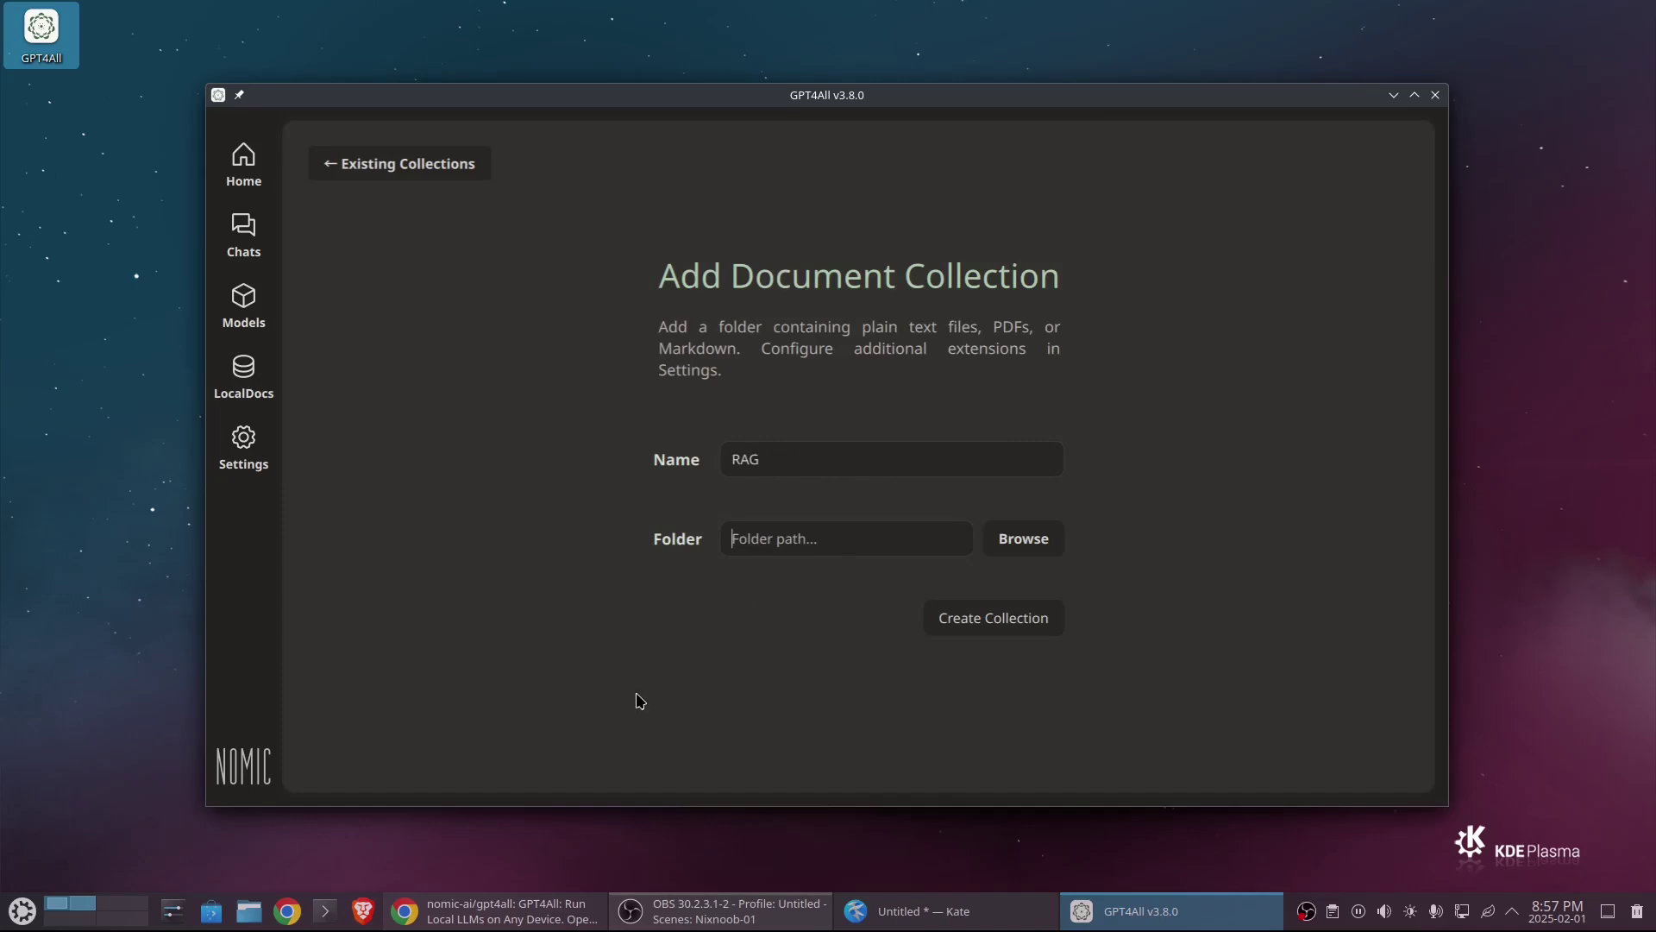
Switch to the Dolphin file manager, copy the path of the RAG folder inside Documents, and close the file manager
click(249, 912)
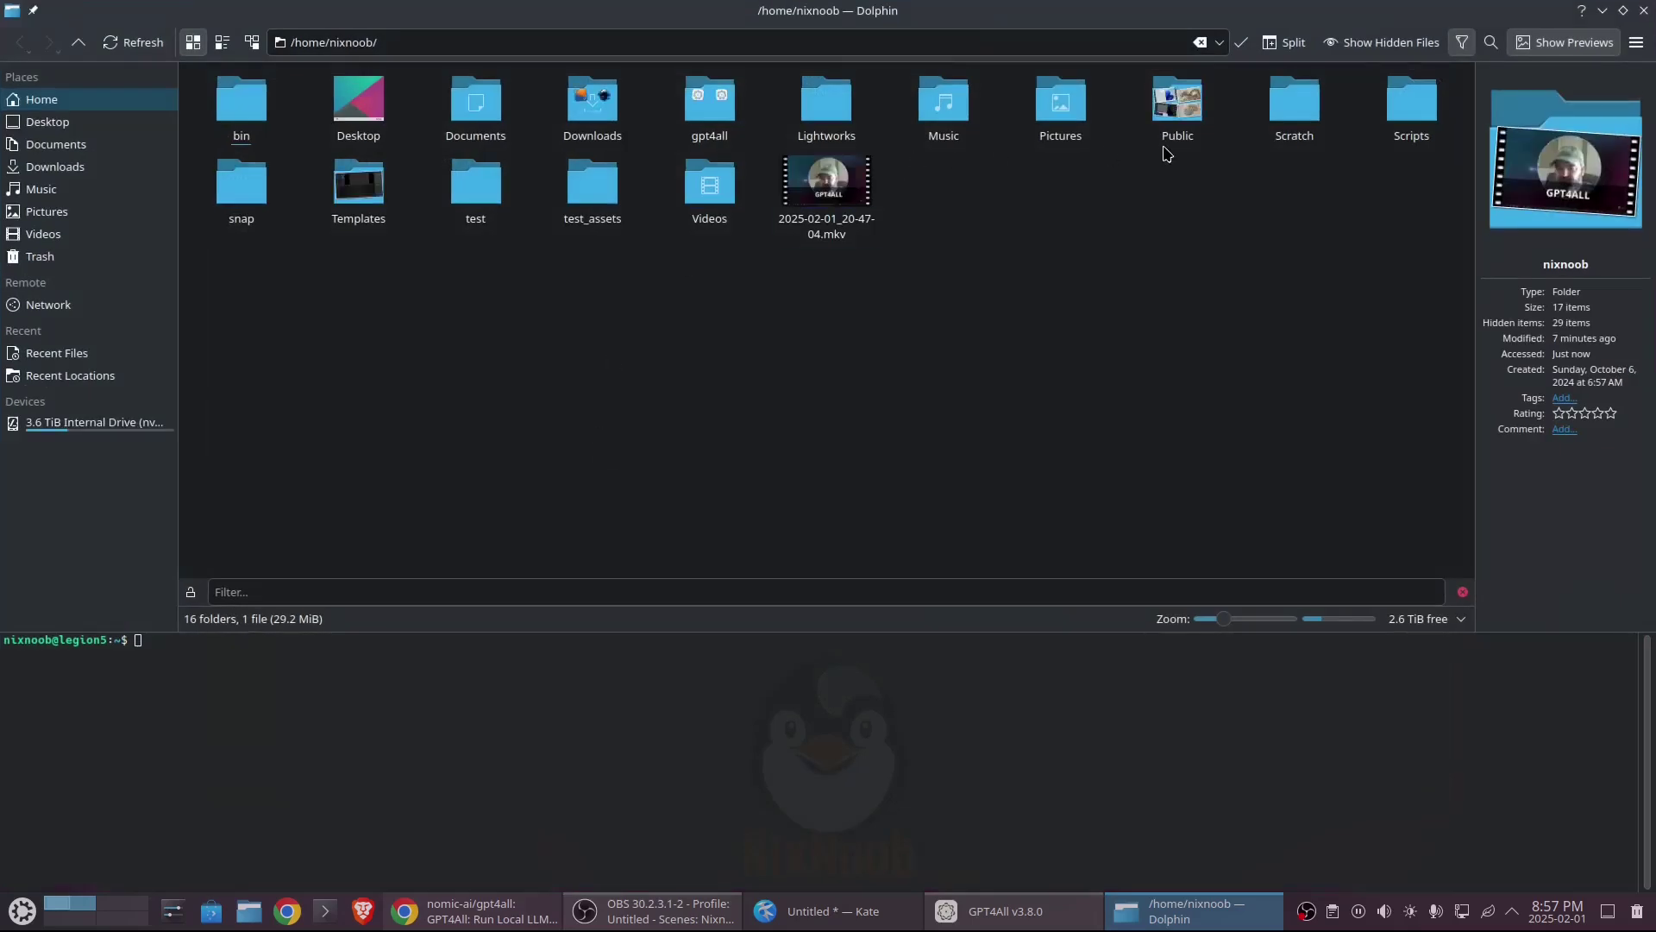
double_click(476, 101)
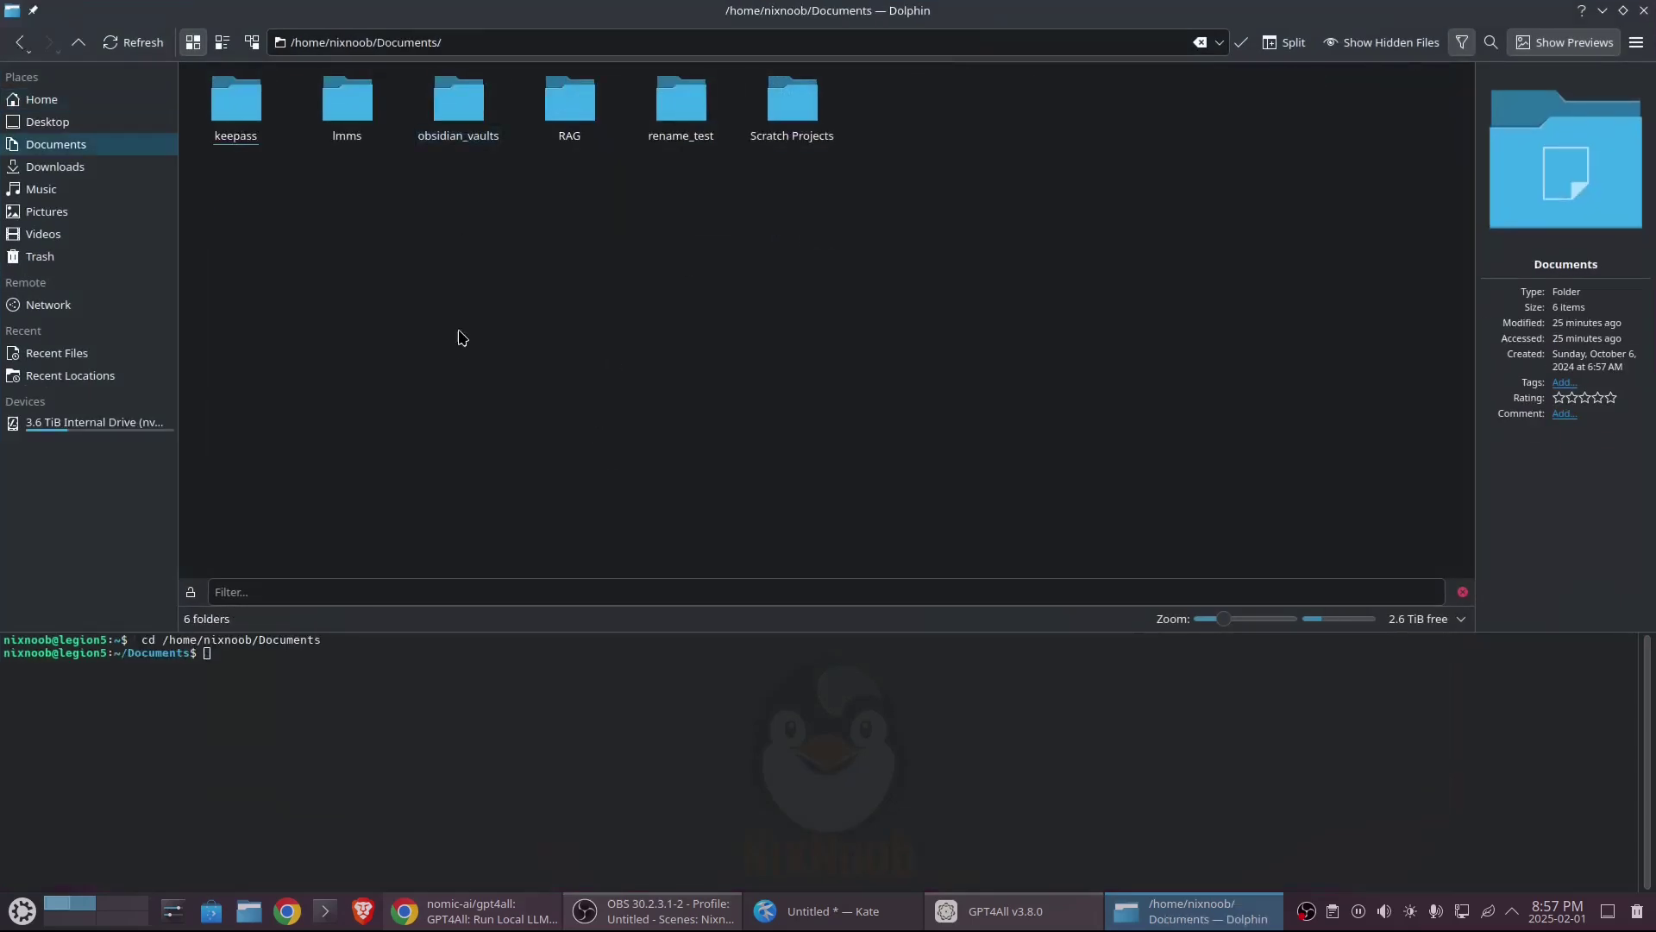
double_click(570, 99)
click(509, 45)
key(ctrl+c)
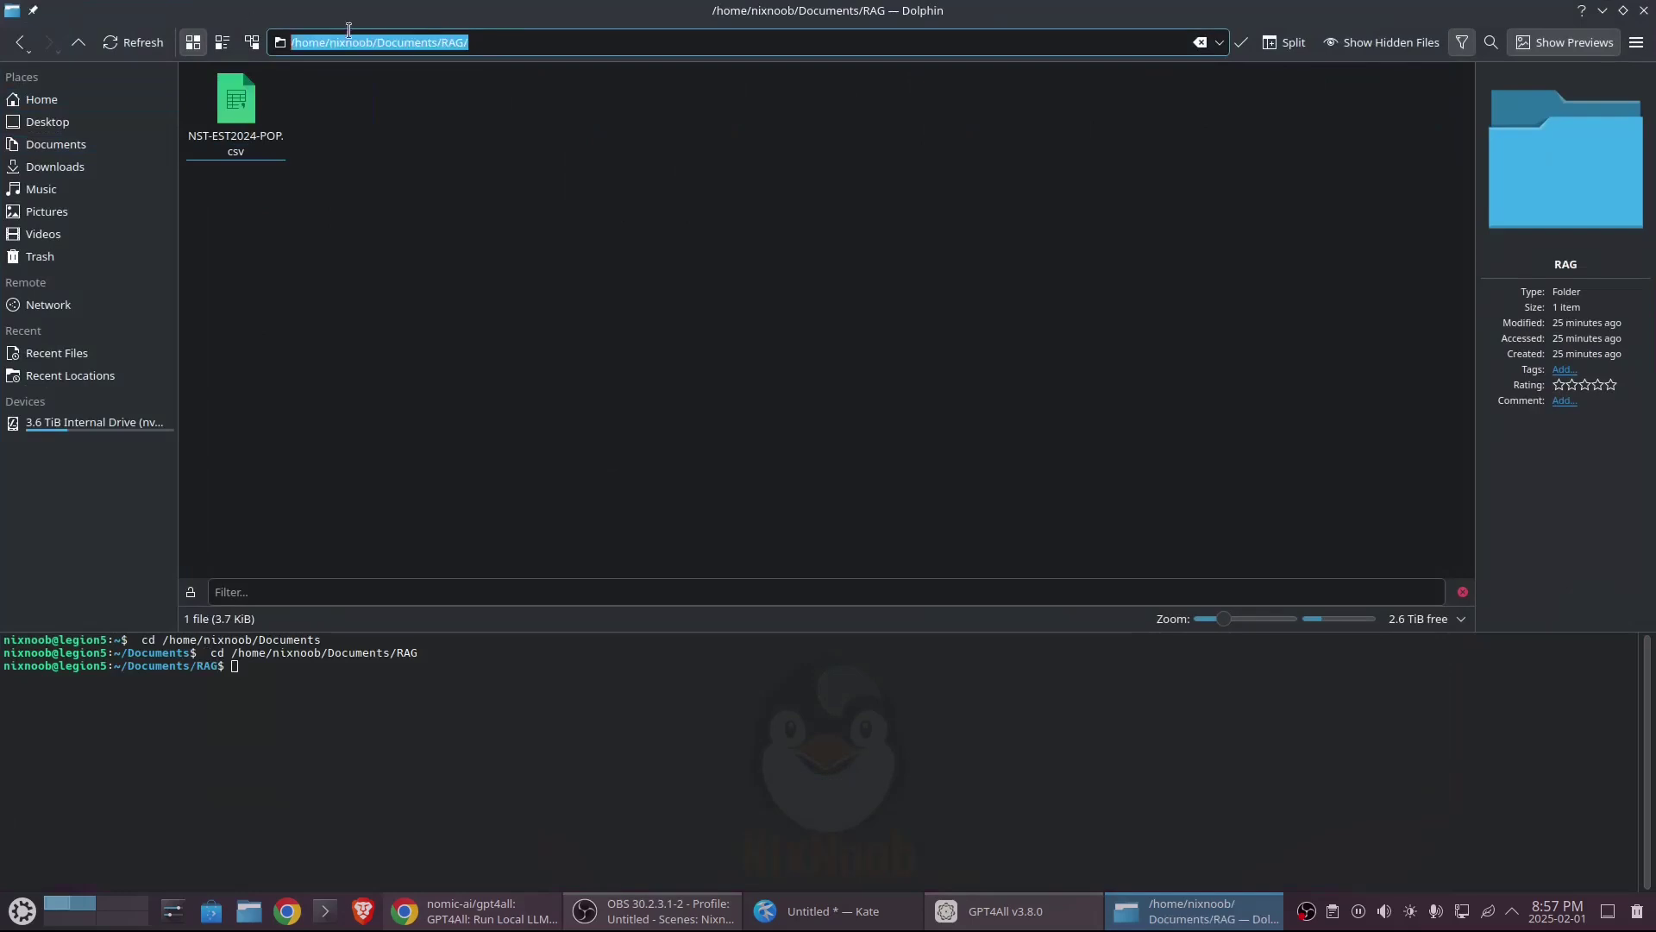
click(1644, 11)
Set the collection's folder to /home/nixnoob/Documents/RAG/ and create the collection
click(821, 537)
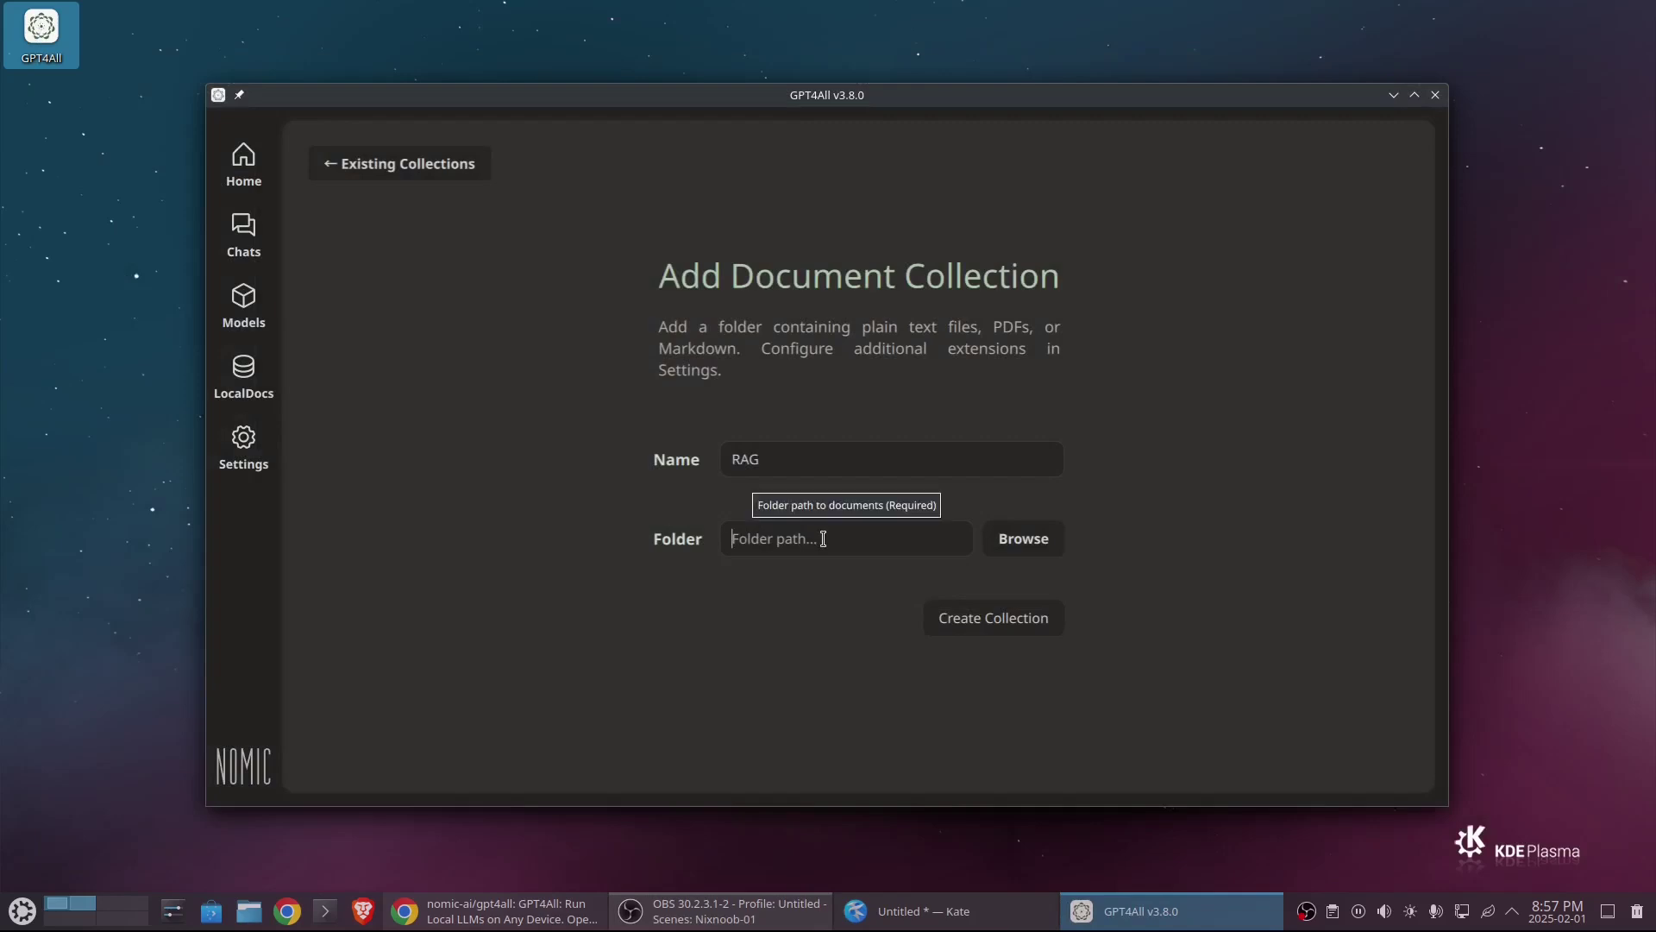
key(ctrl+v)
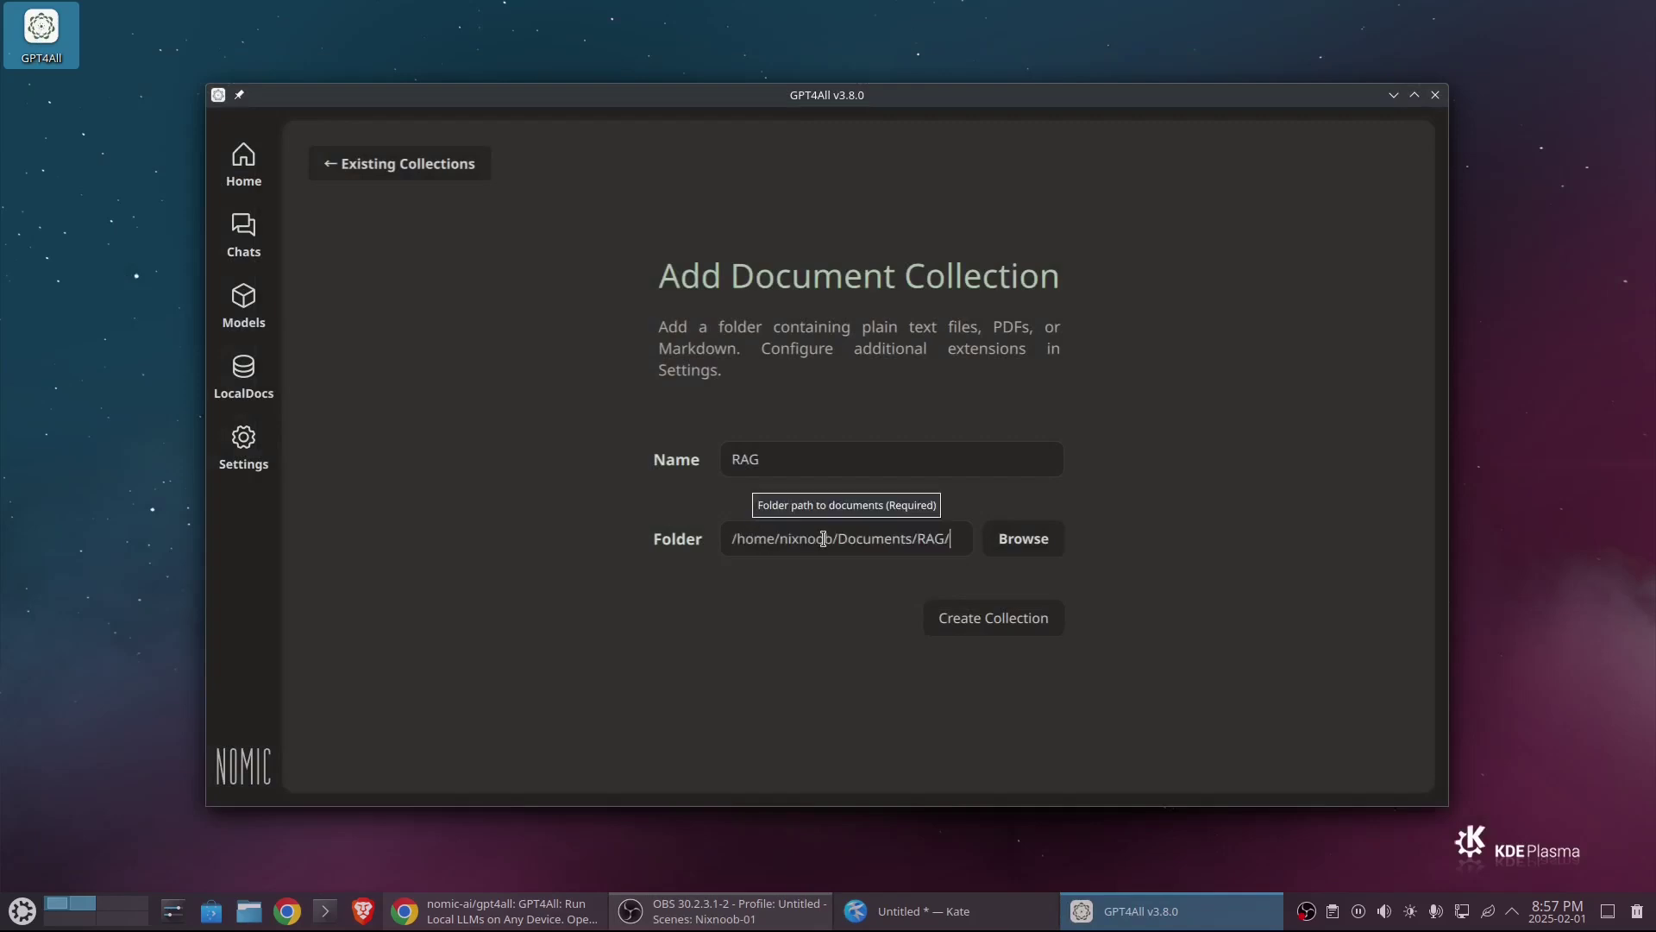
click(972, 625)
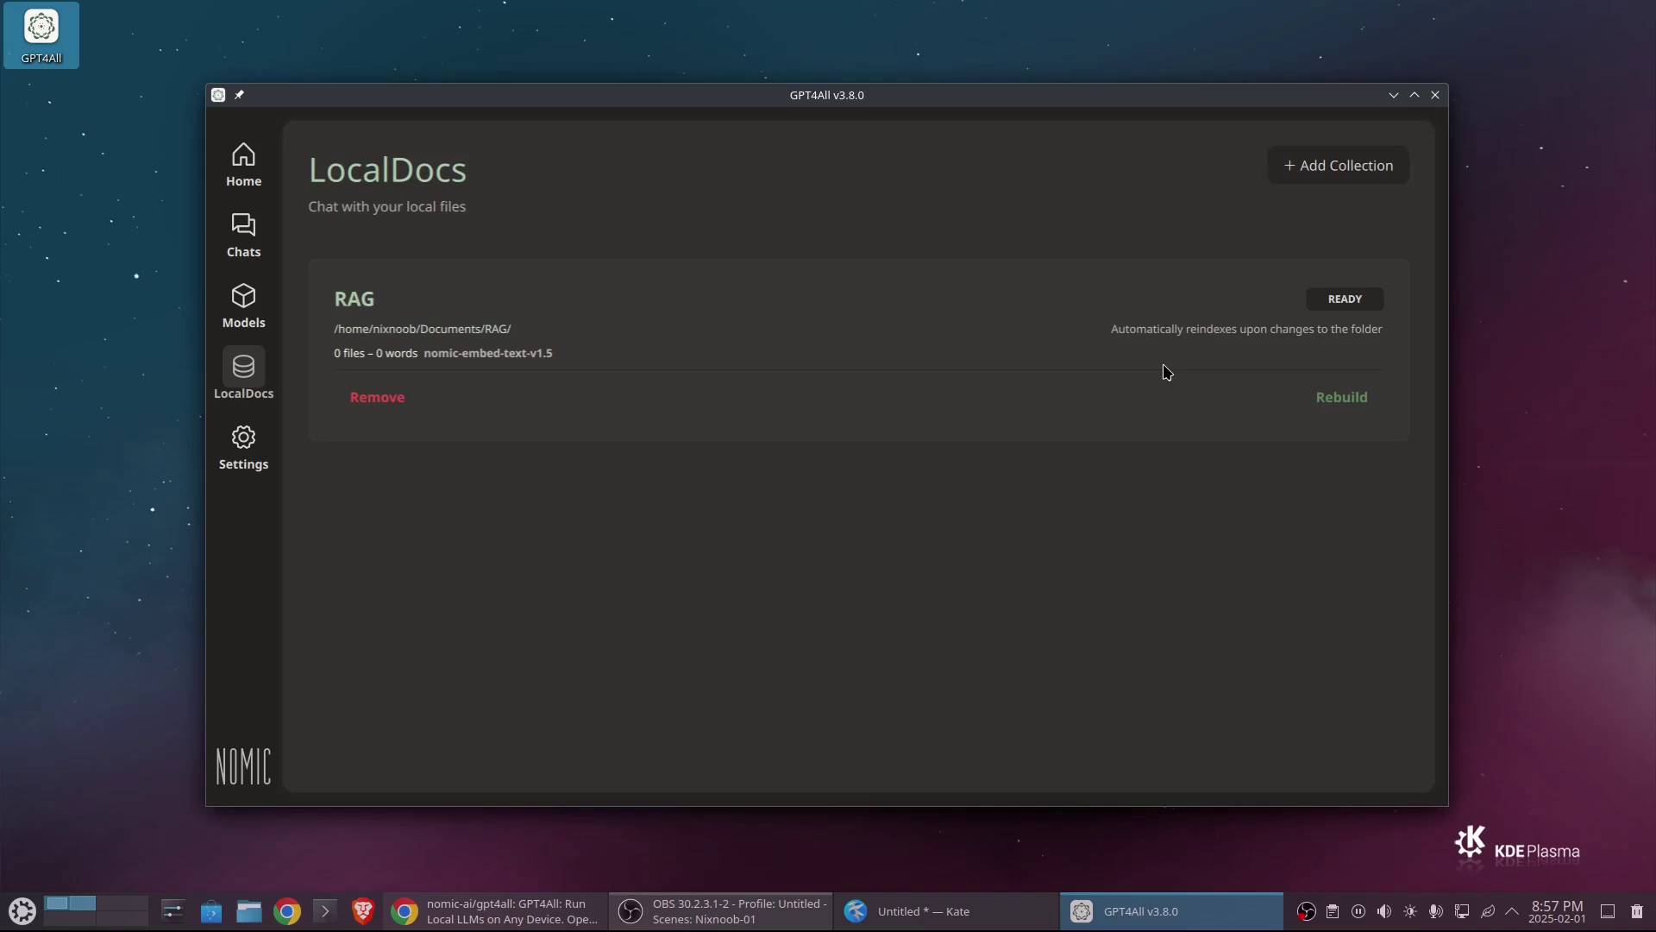
Review the LocalDocs settings, covering allowed file extensions, embedding, source display, snippet size and maximum snippets per prompt
click(268, 472)
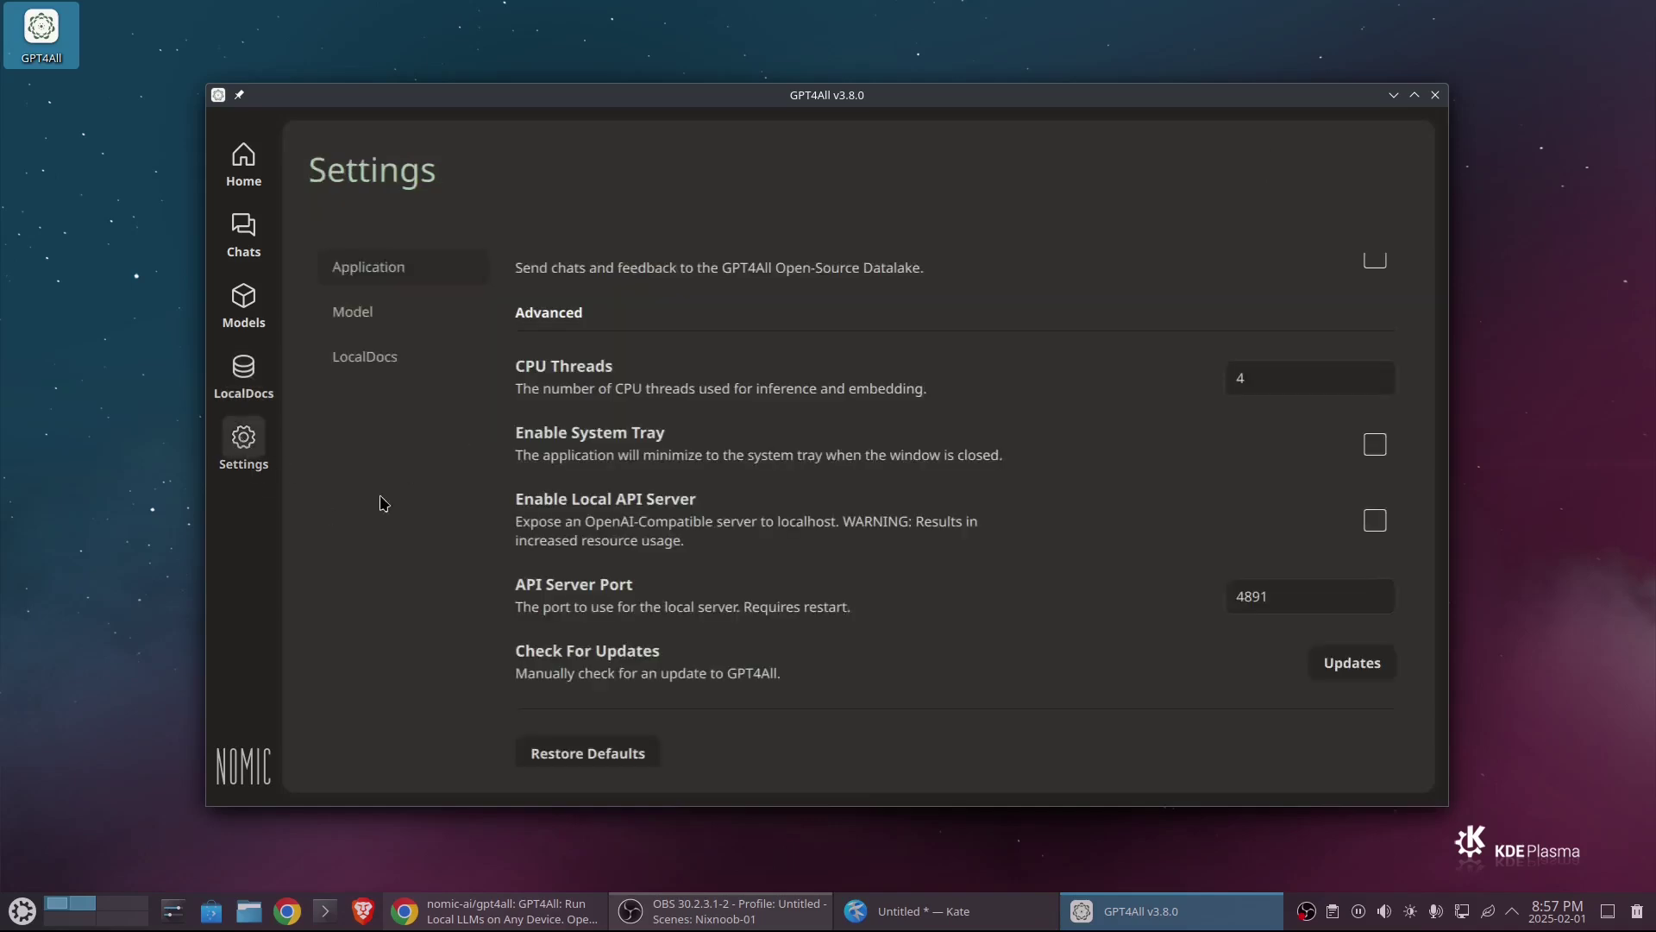
click(366, 364)
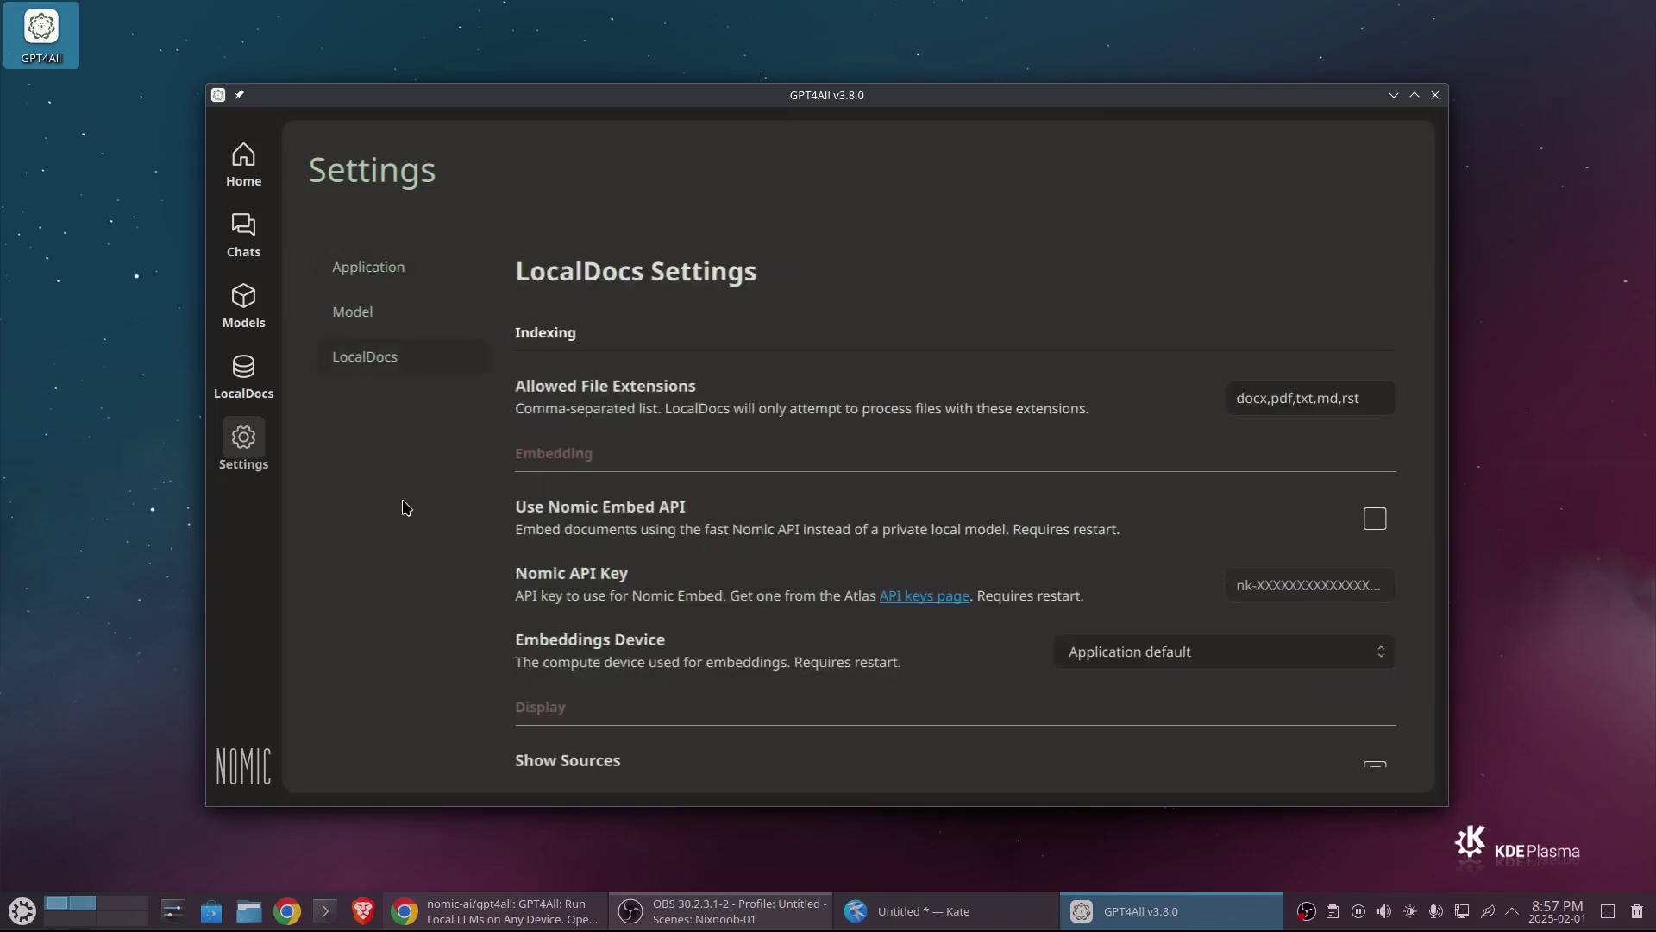
click(1366, 396)
scroll(1200, 457, down, 3)
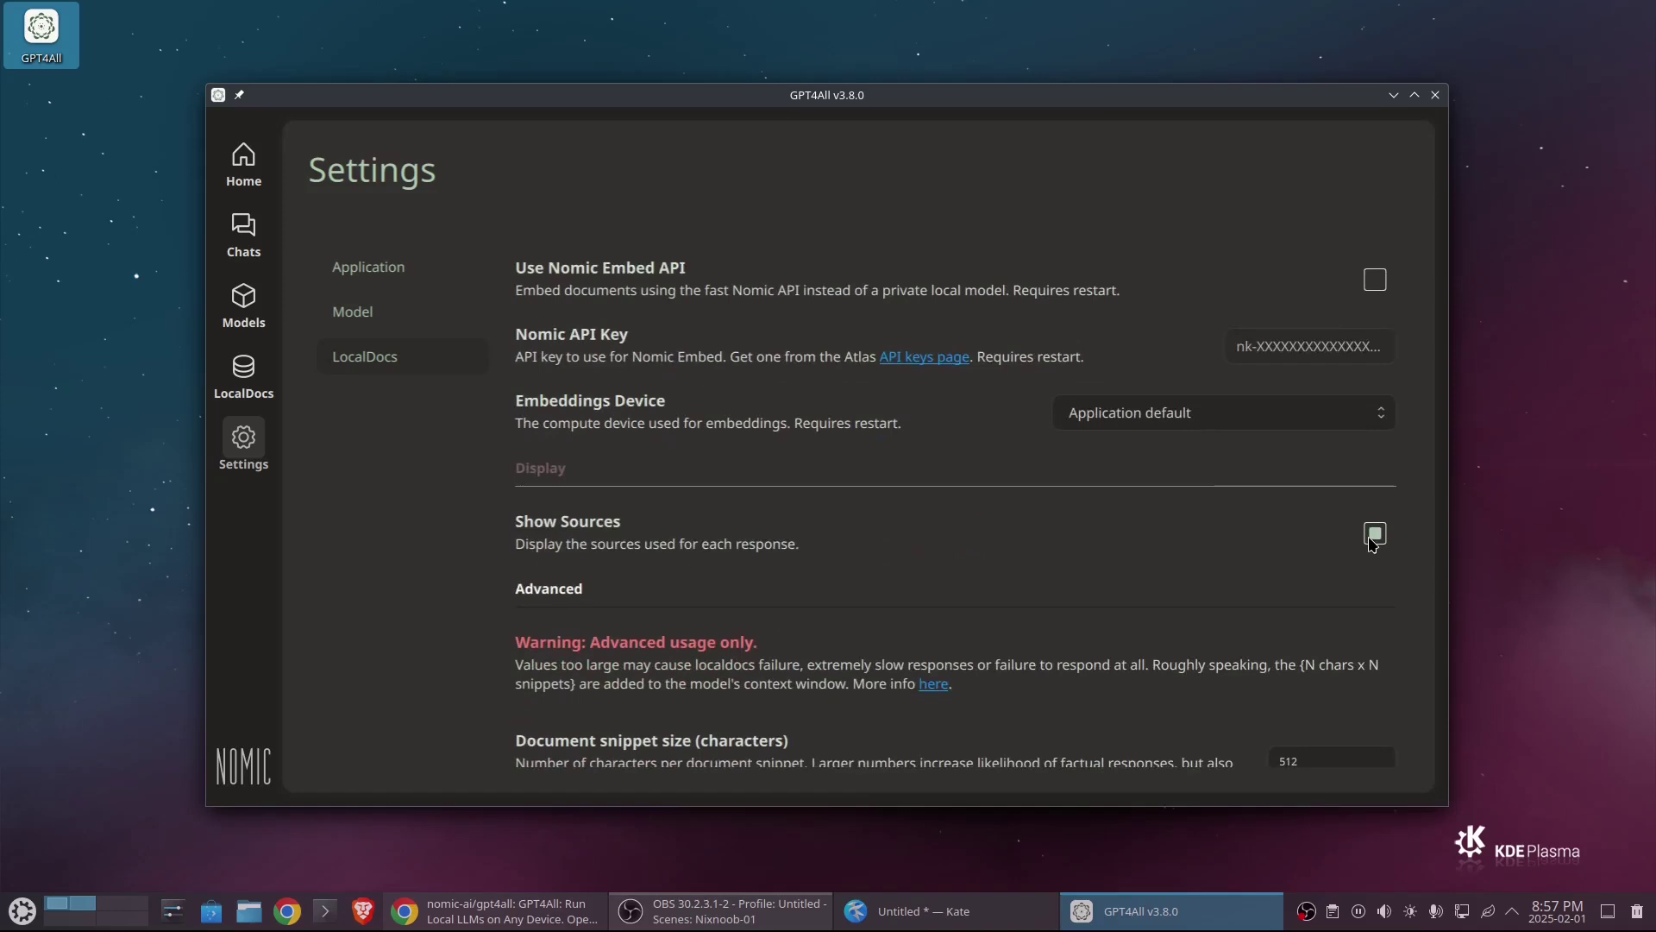
scroll(1128, 566, down, 2)
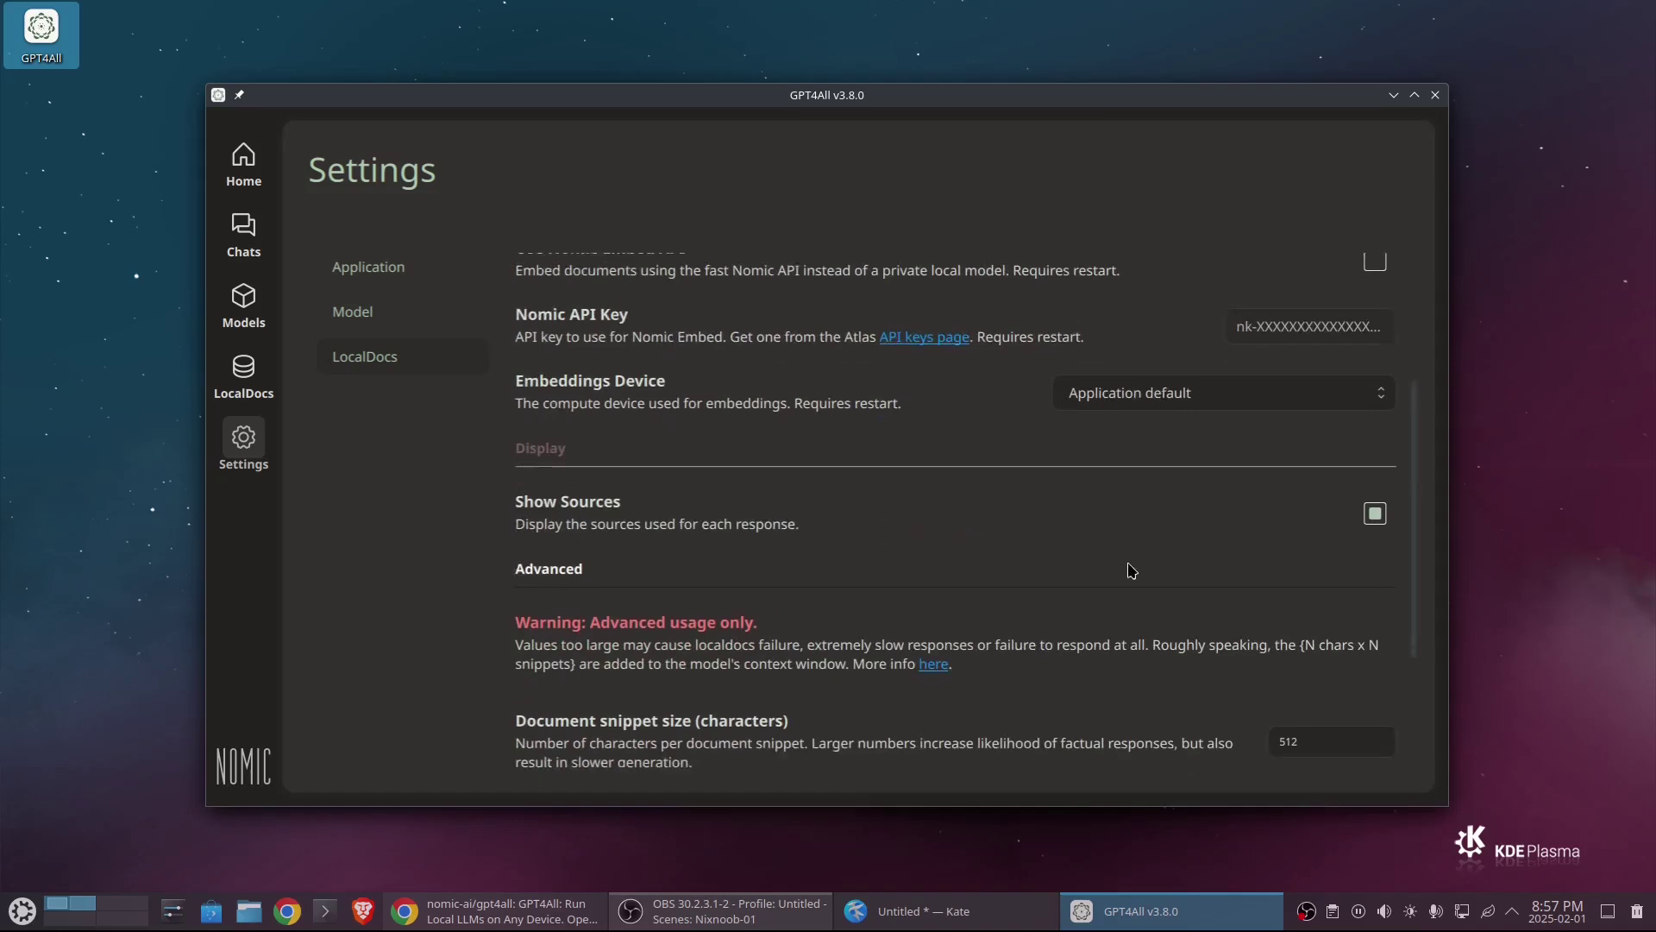
scroll(1128, 566, down, 2)
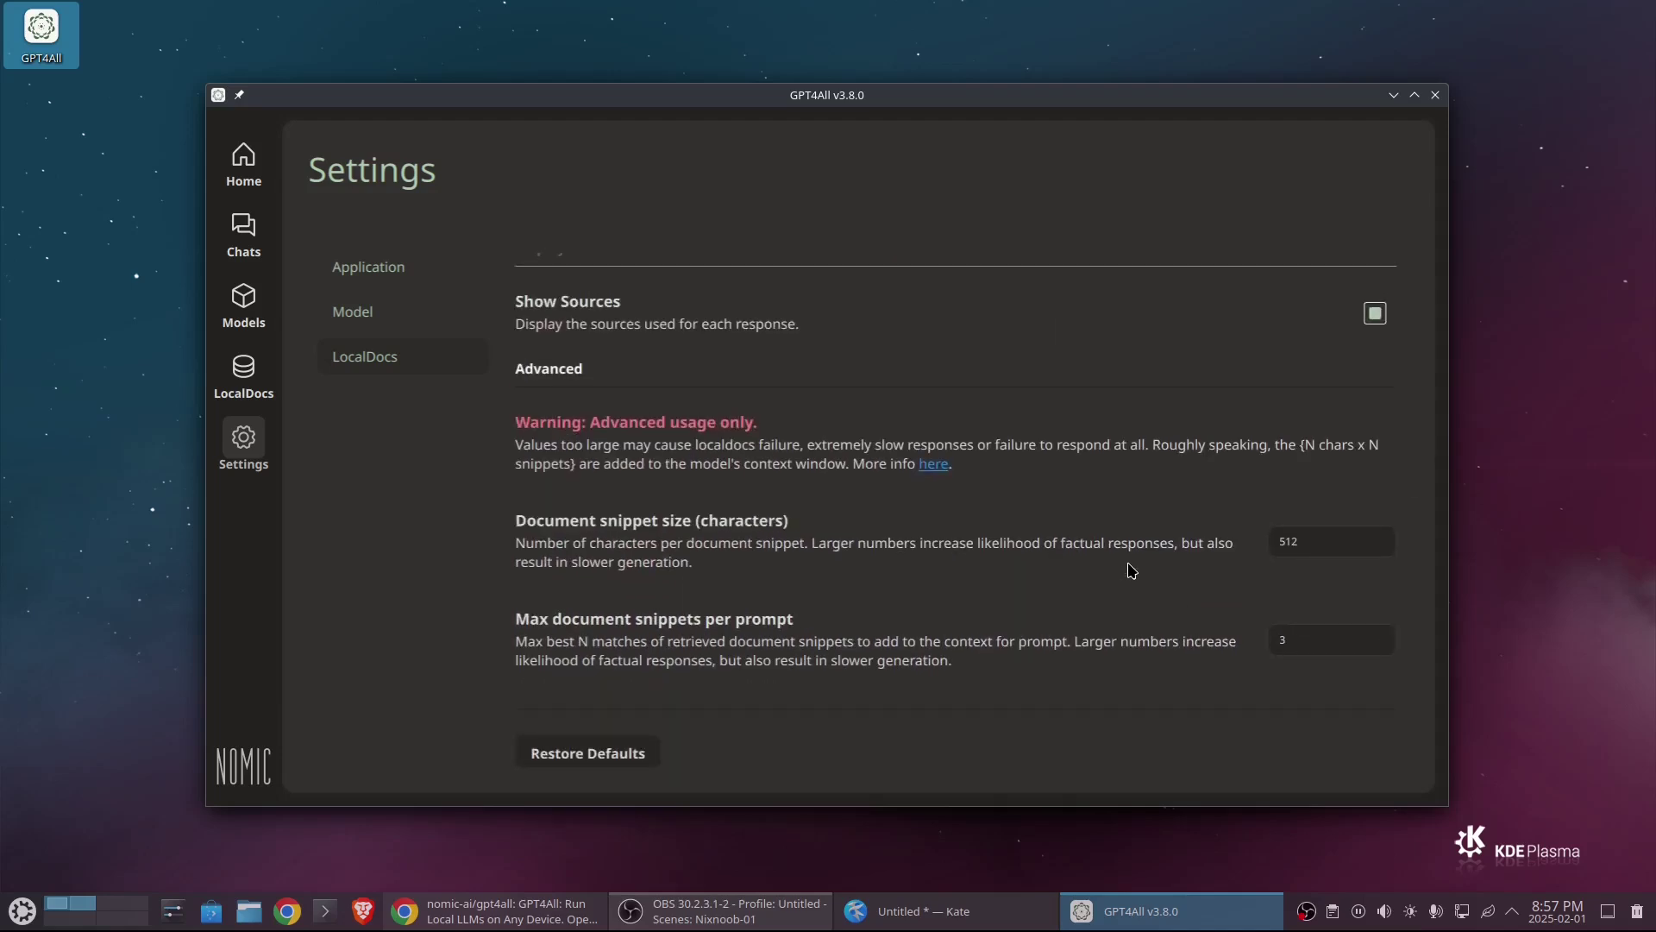
scroll(1128, 566, up, 1)
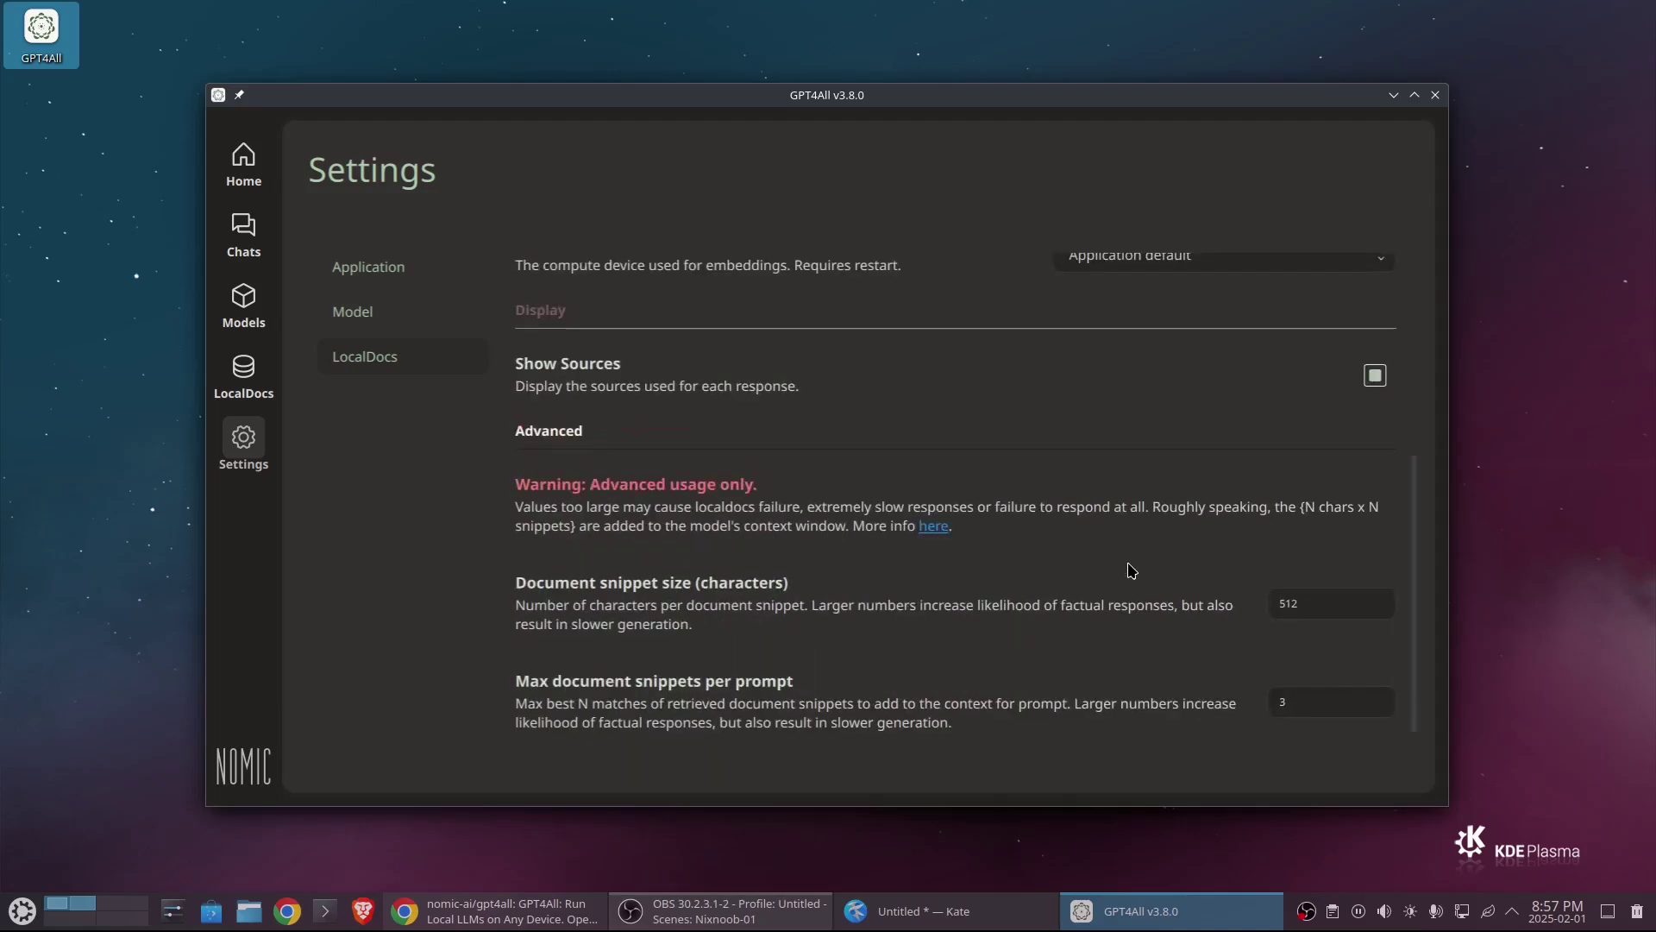
Check the installed models with the window maximized, and inspect the default model choices in the application settings
click(243, 304)
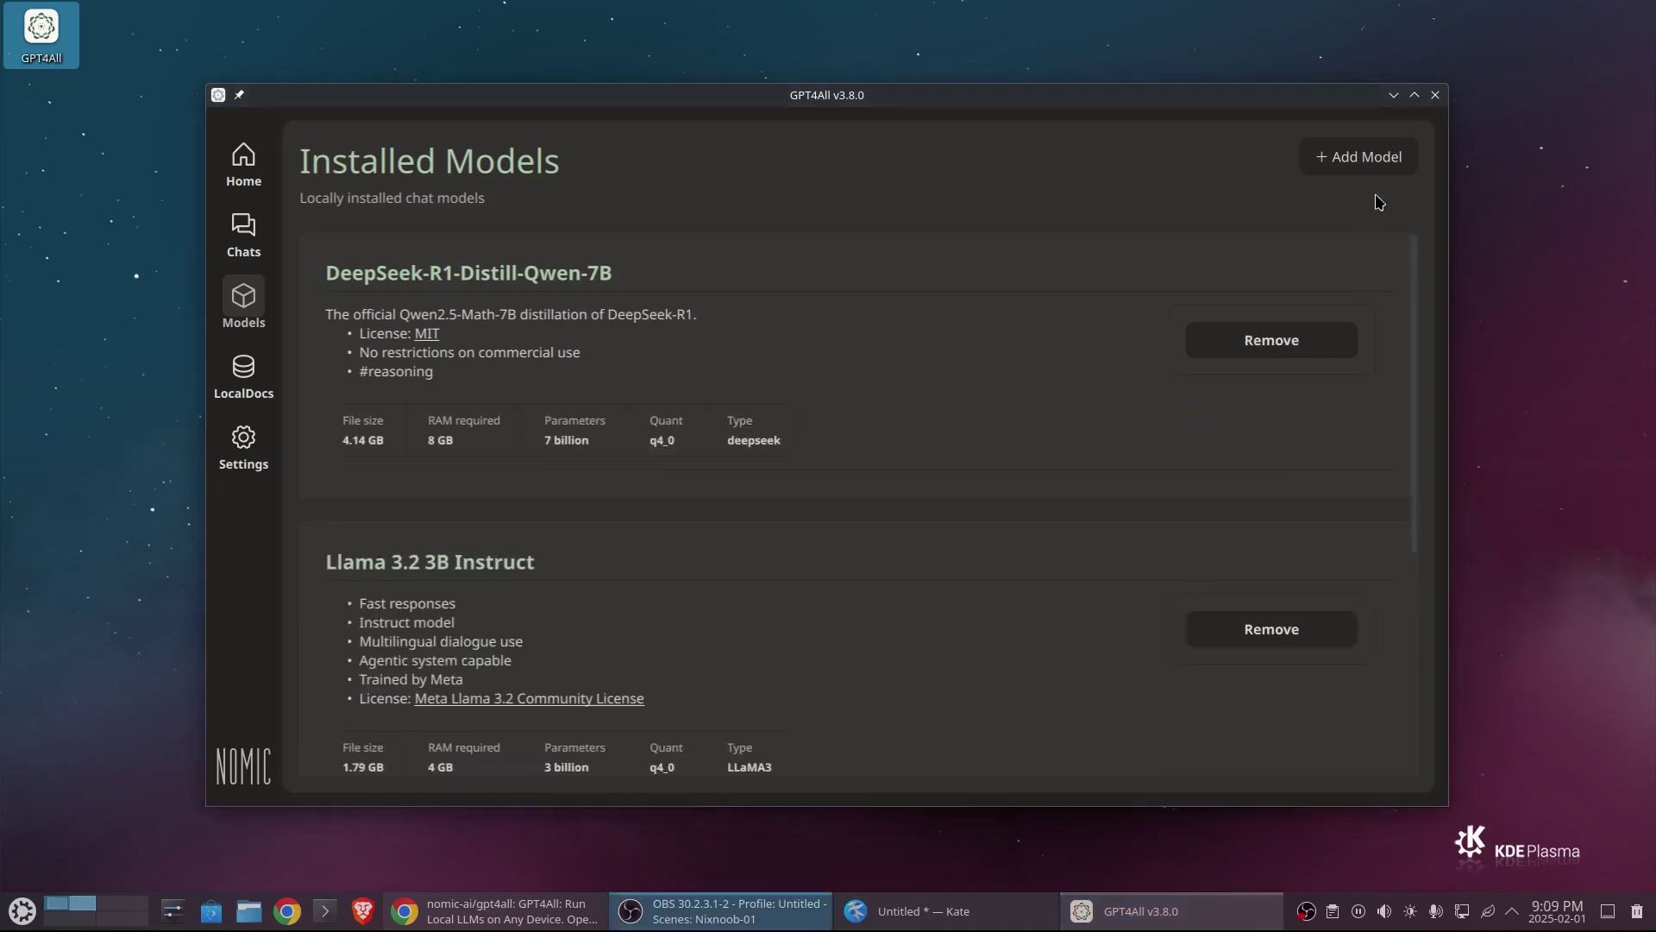
click(1419, 94)
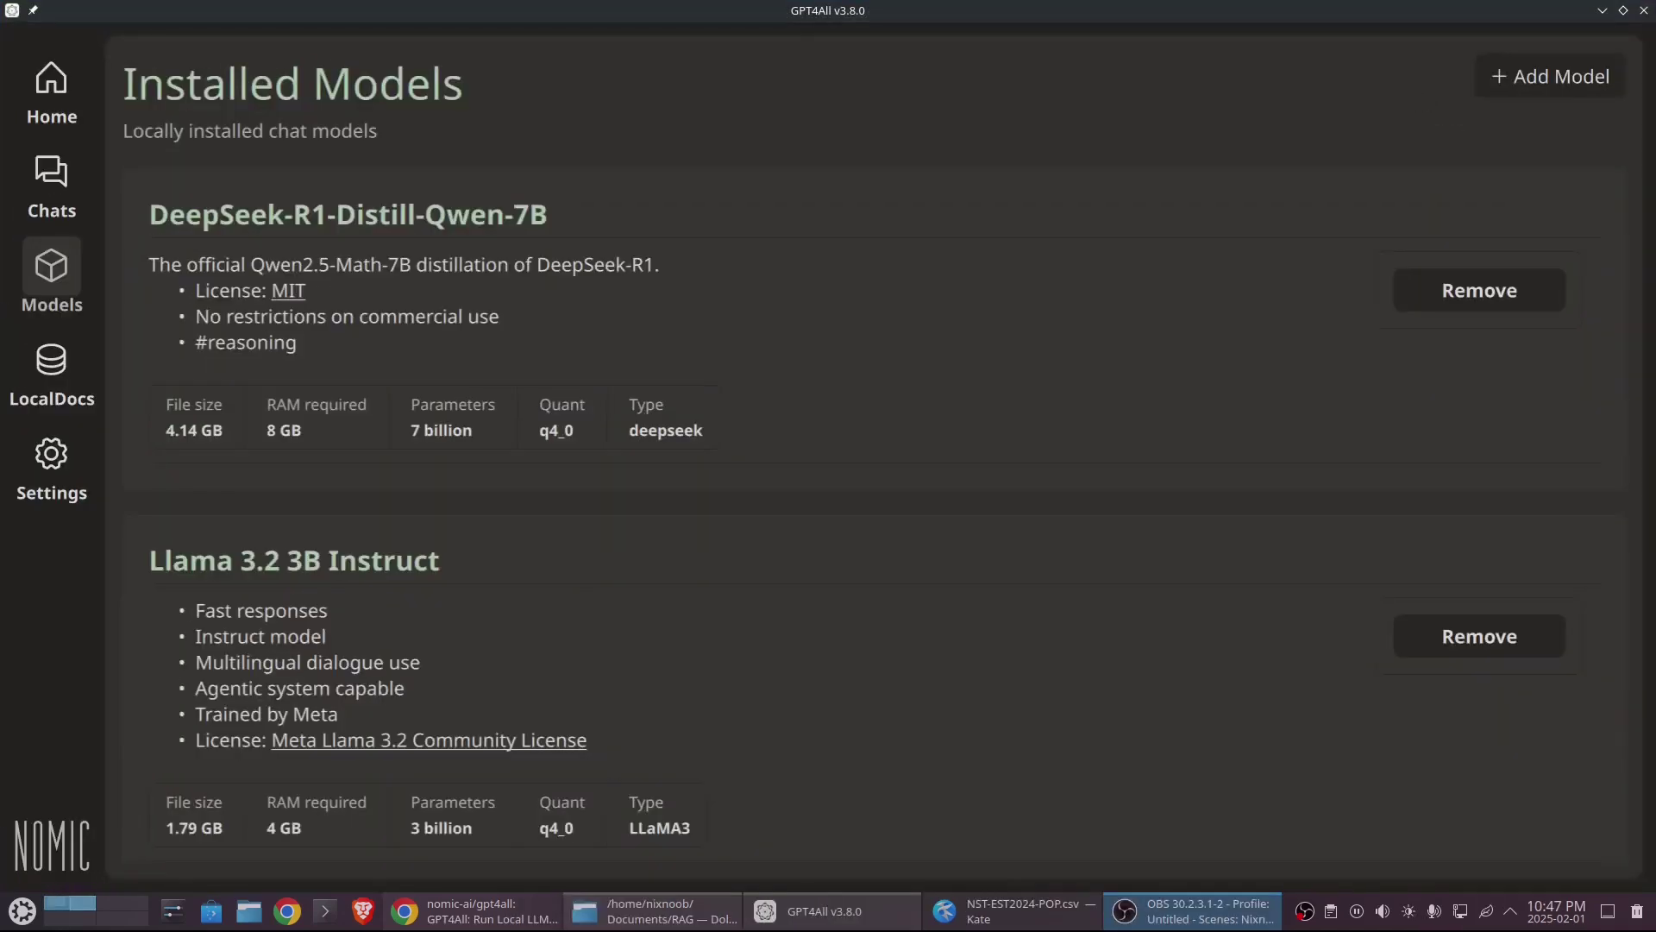
click(68, 476)
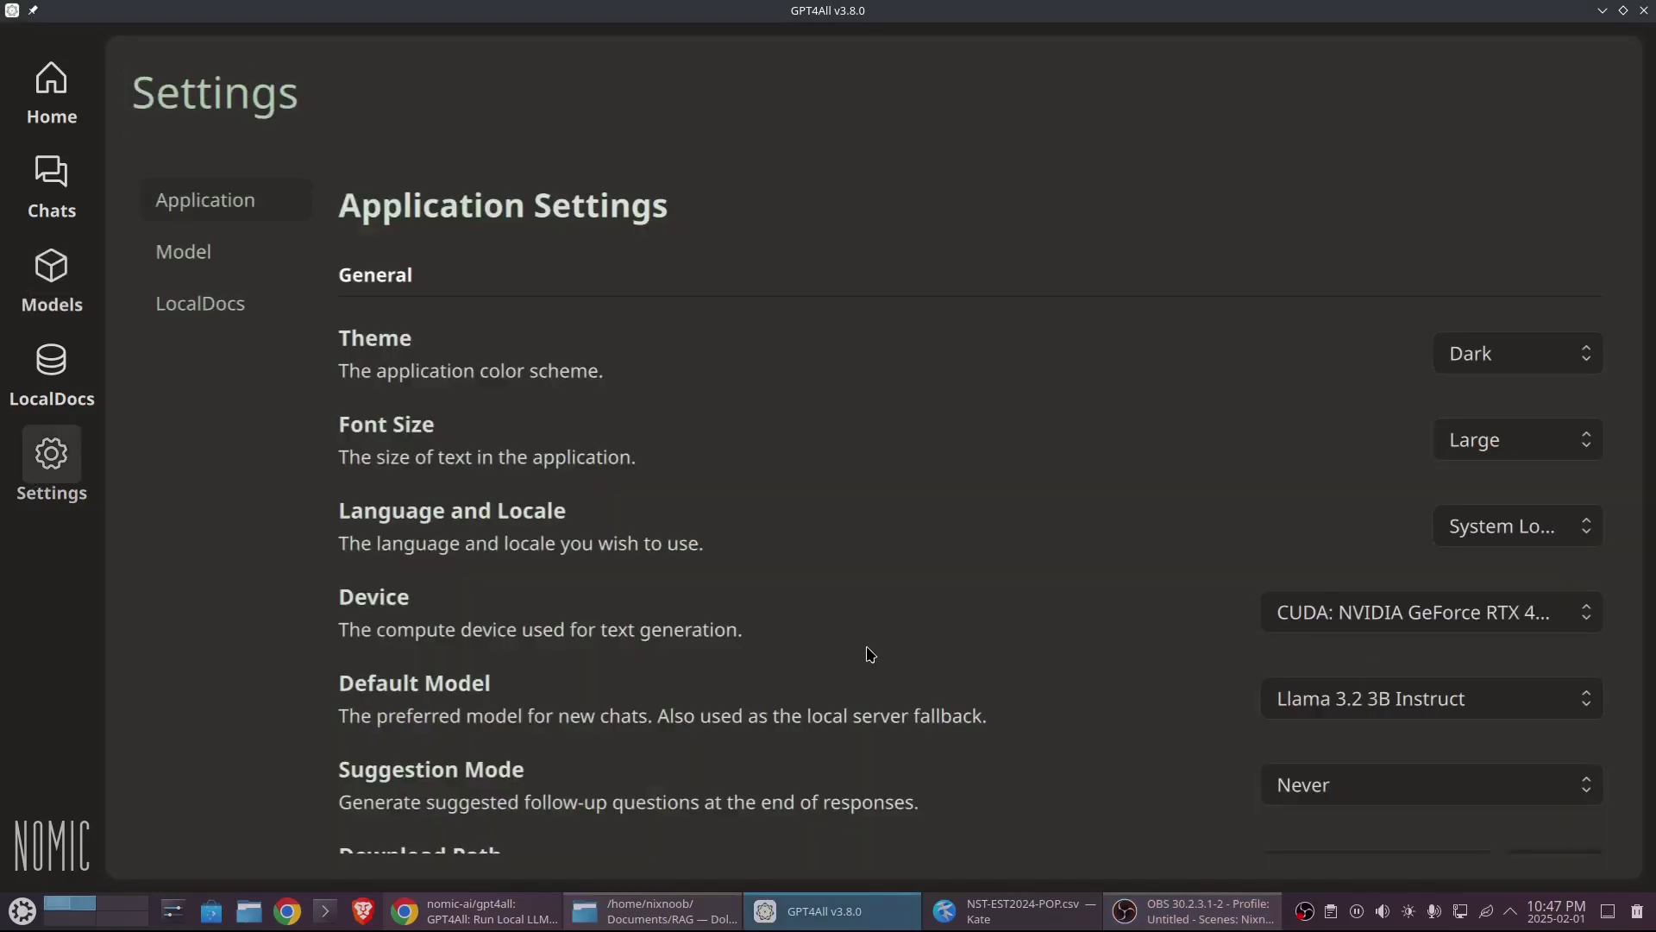
click(1395, 706)
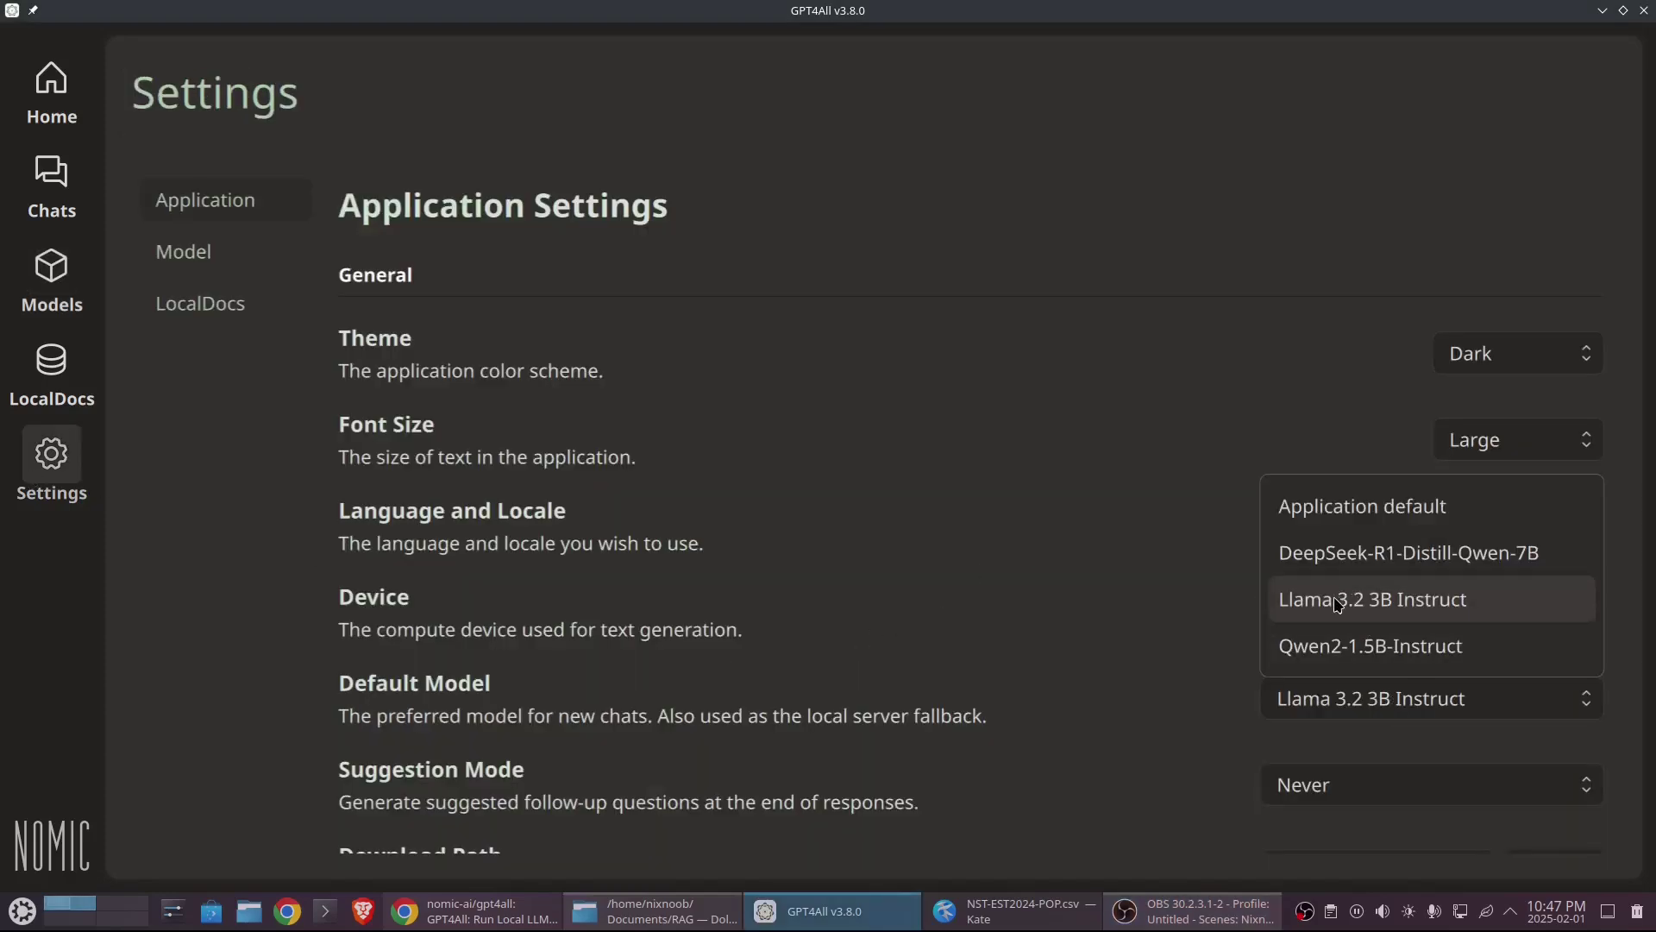
click(1034, 593)
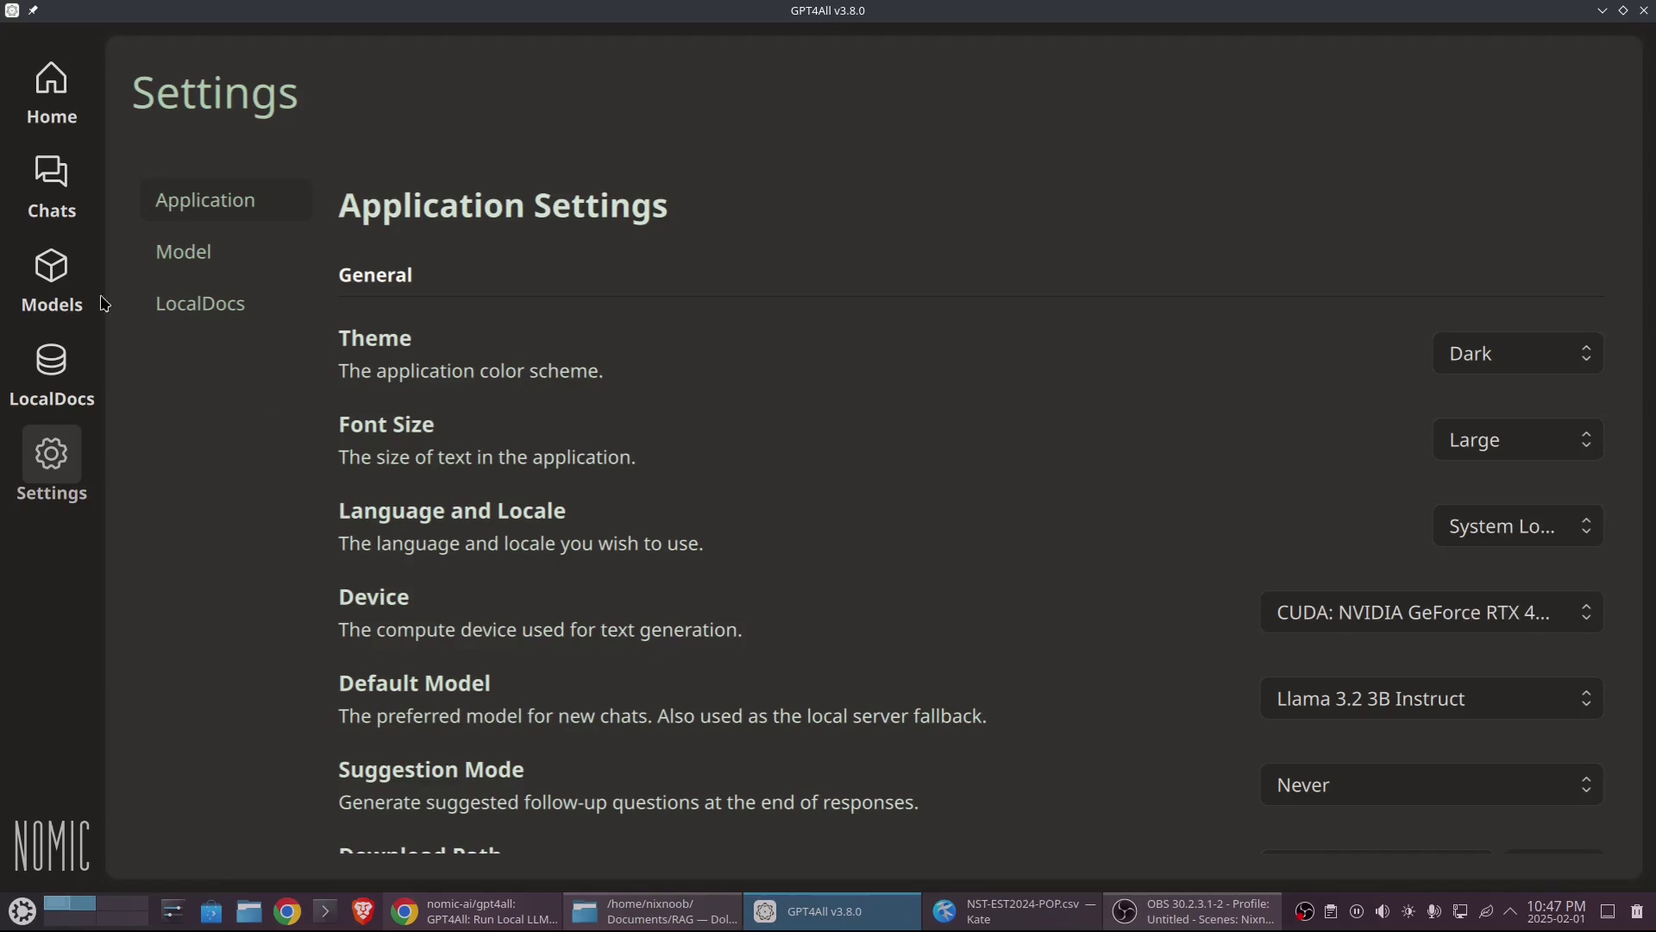
Open the chat view and load the default Llama 3.2 3B Instruct model
click(53, 183)
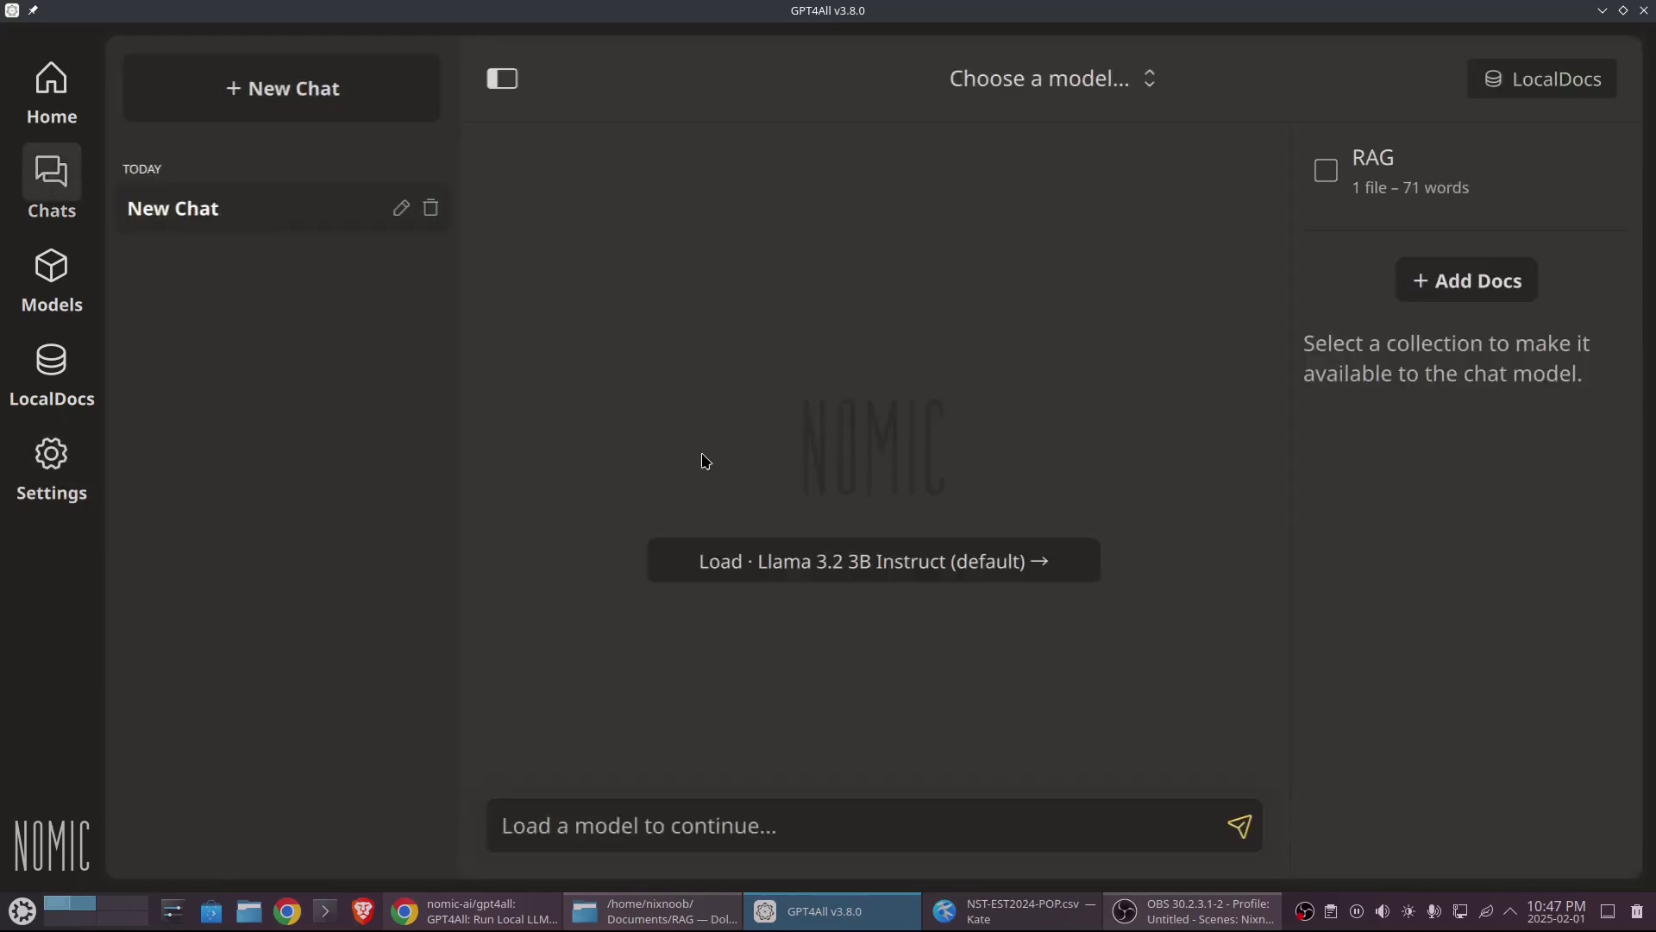
click(1014, 82)
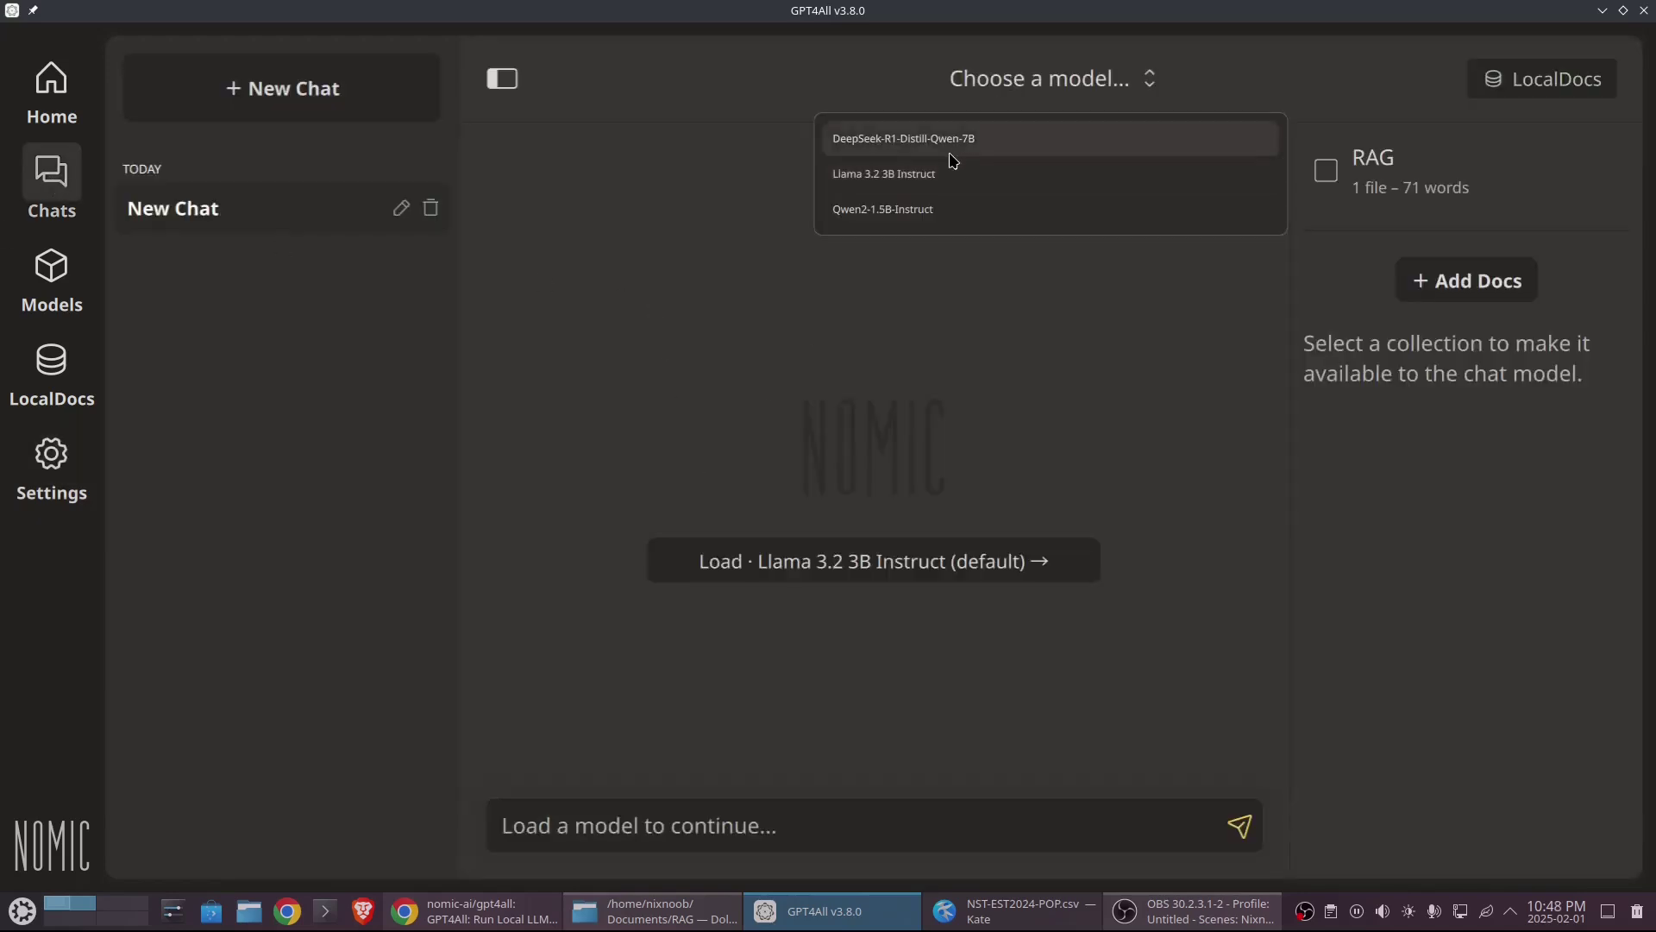
click(876, 560)
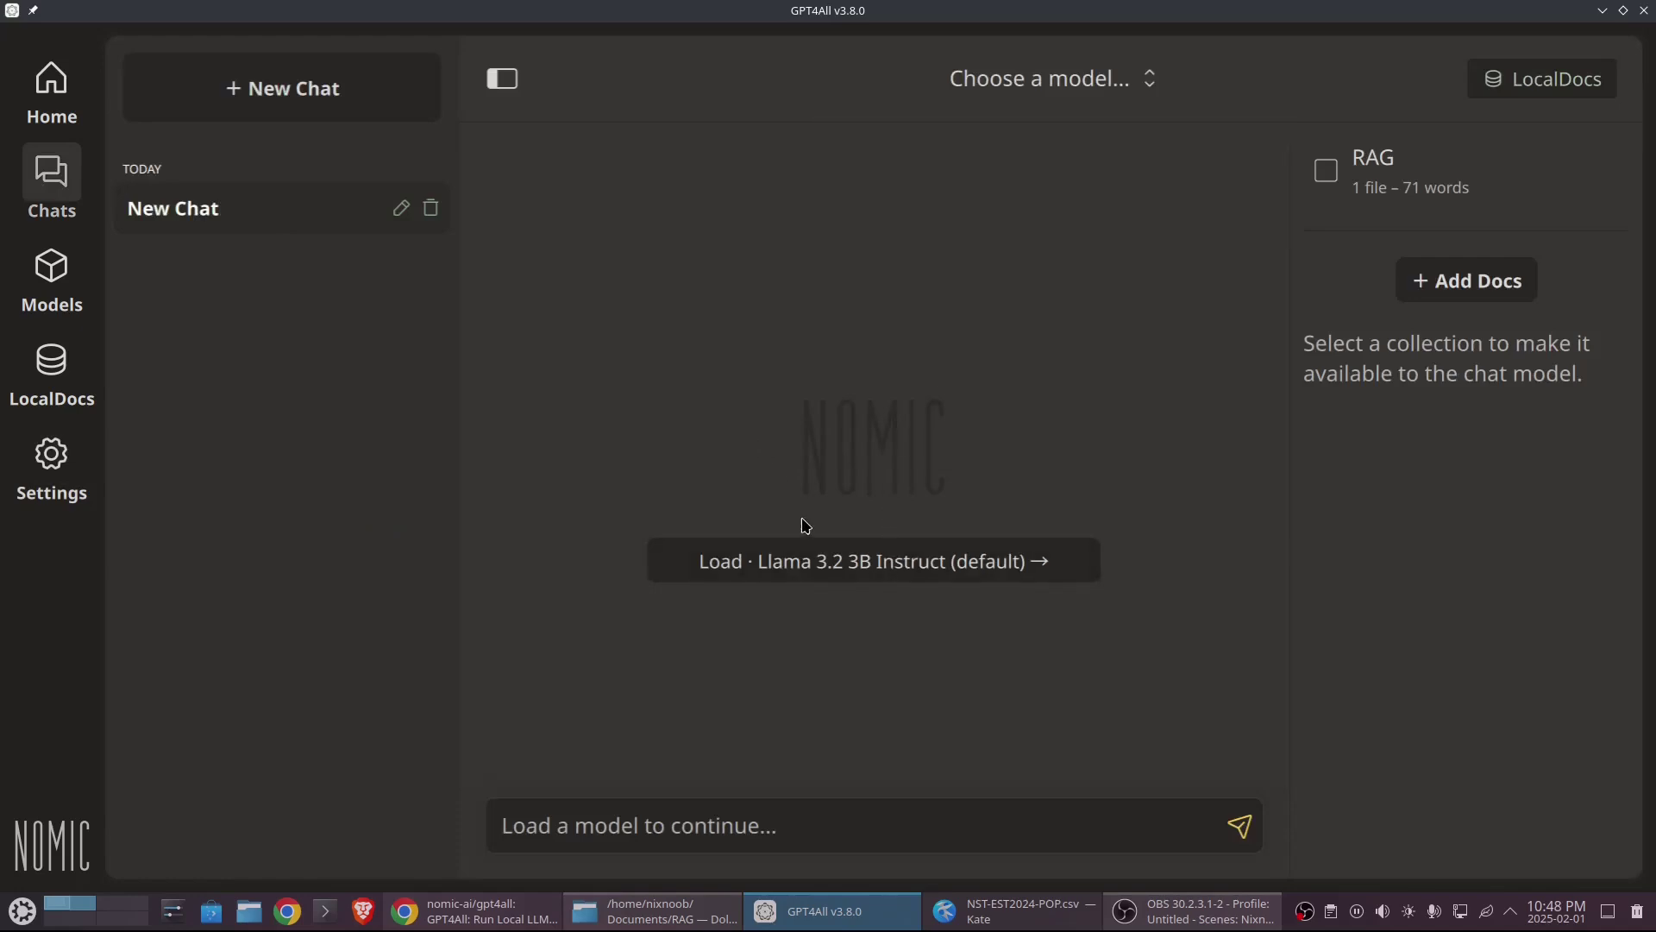
click(877, 563)
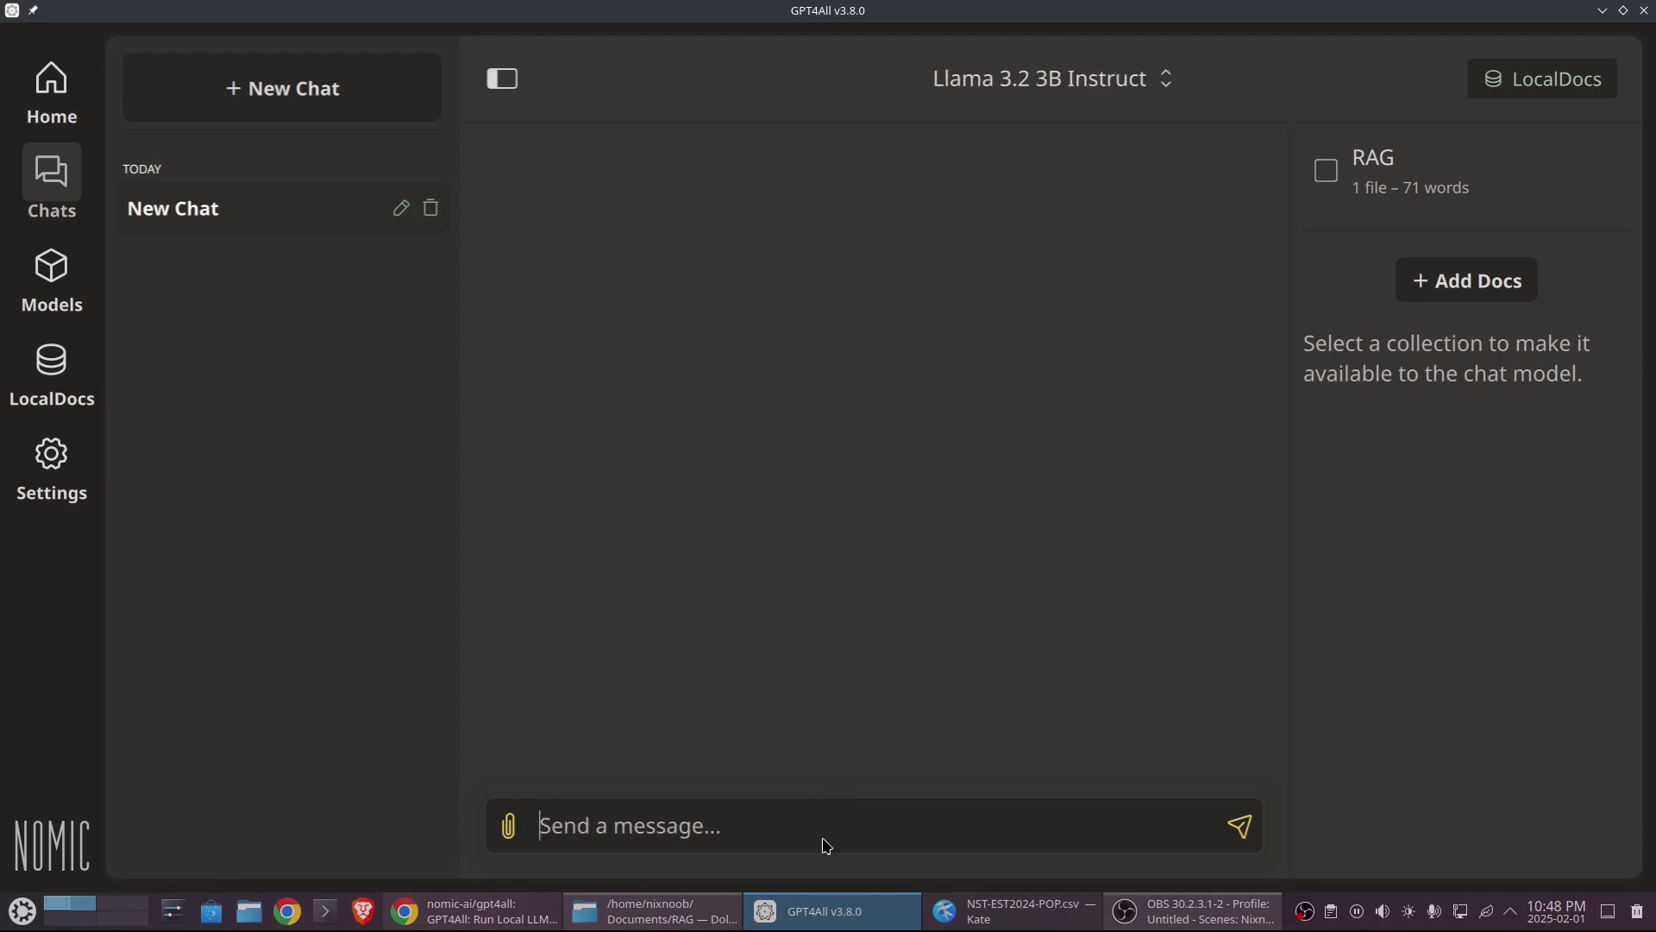
Take the computer offline by turning off Wi-Fi and disconnecting Wired connection 1
click(1458, 919)
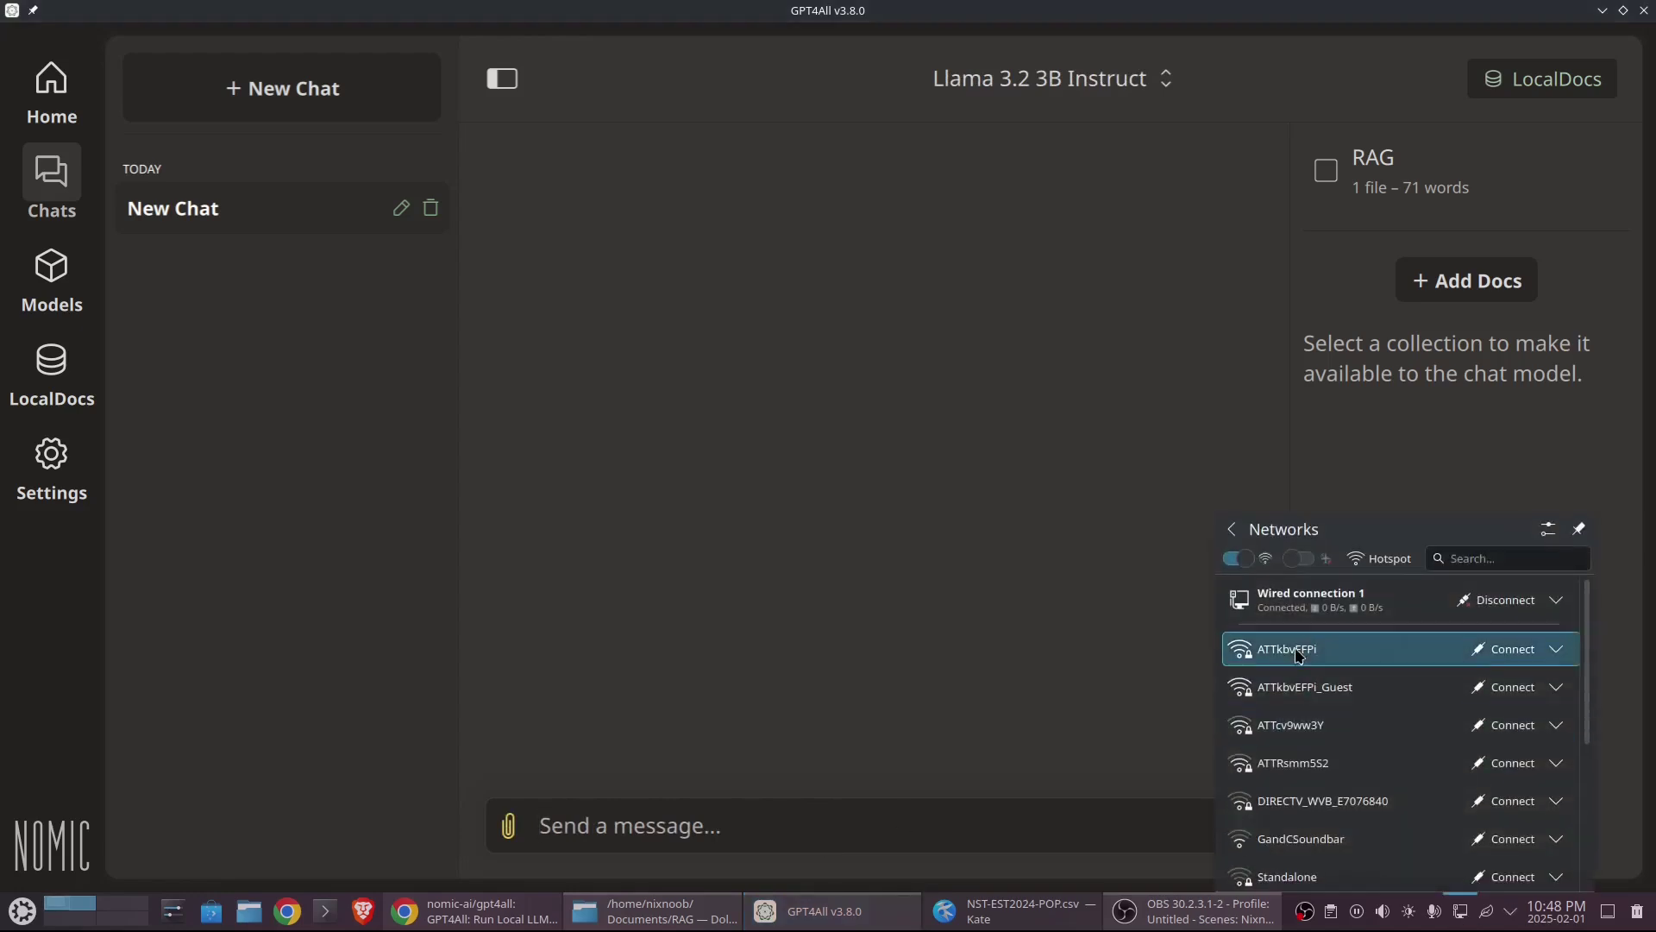
click(1252, 561)
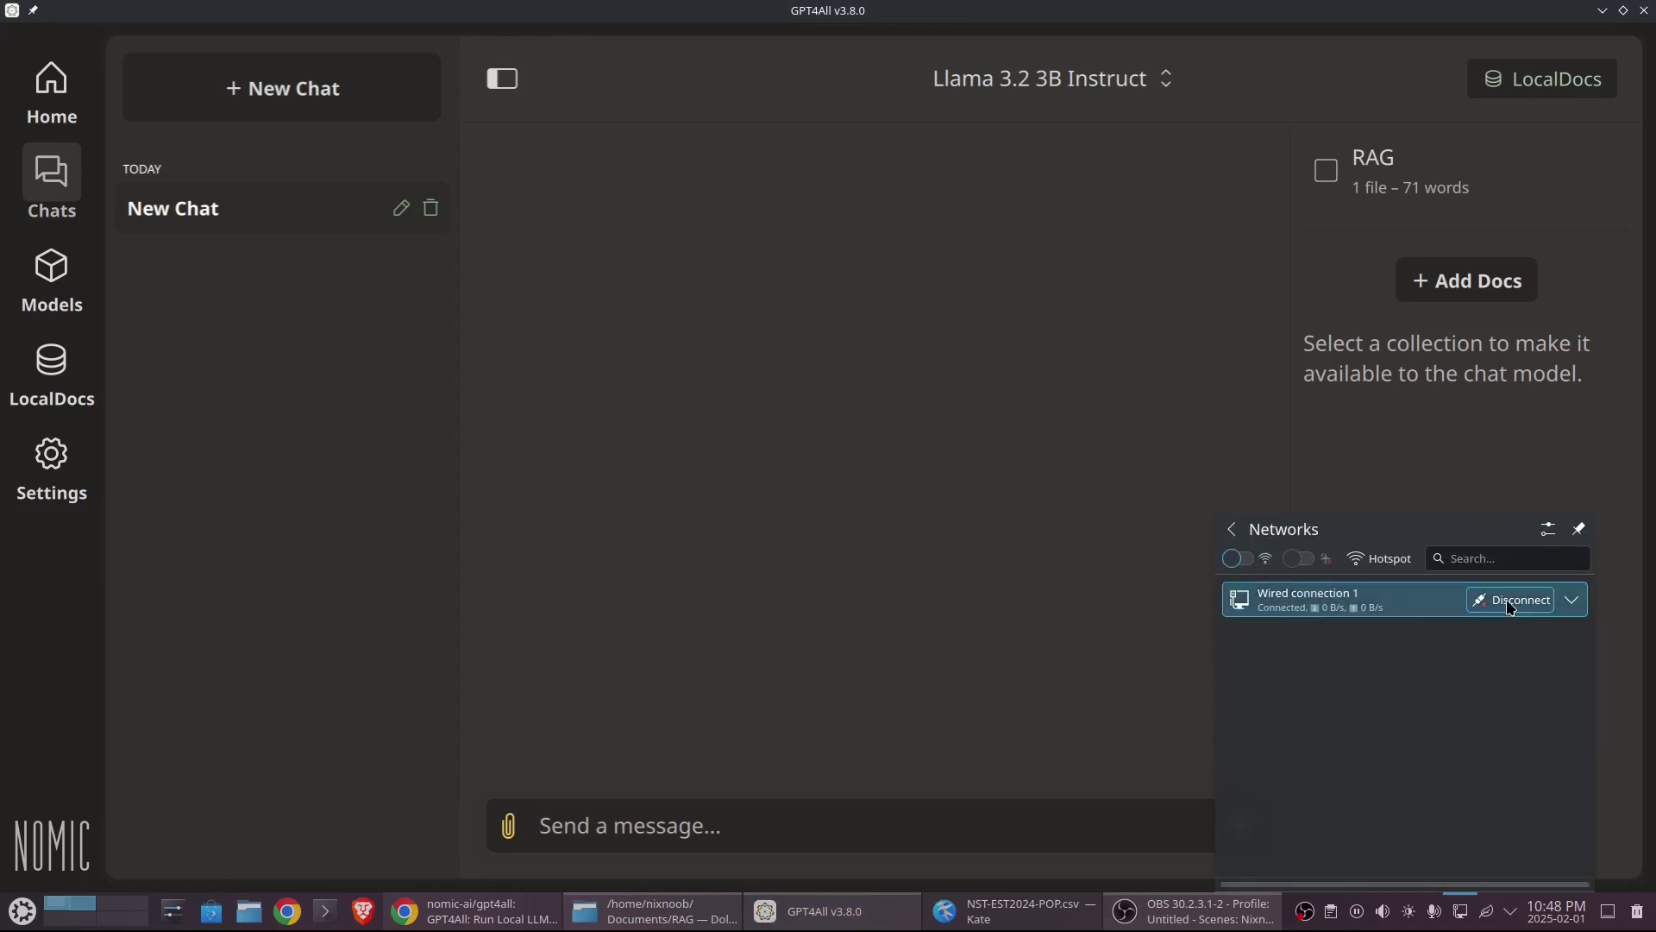
click(963, 592)
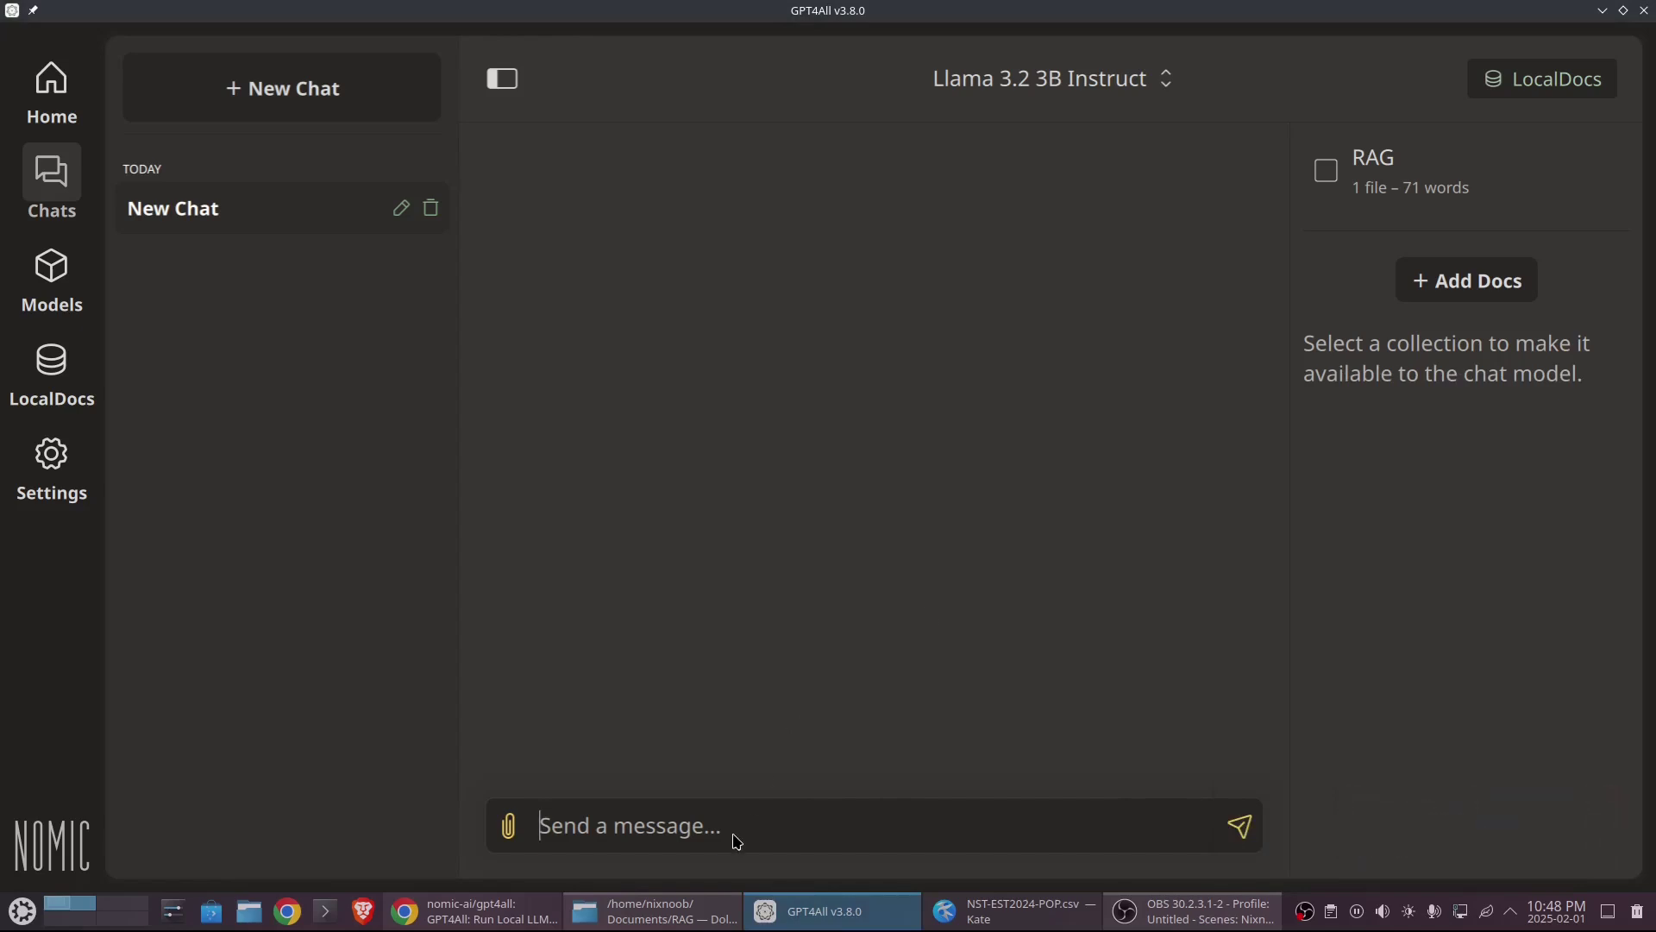
Send the prompt "write a poem flowers" to the loaded Llama model
text(writ)
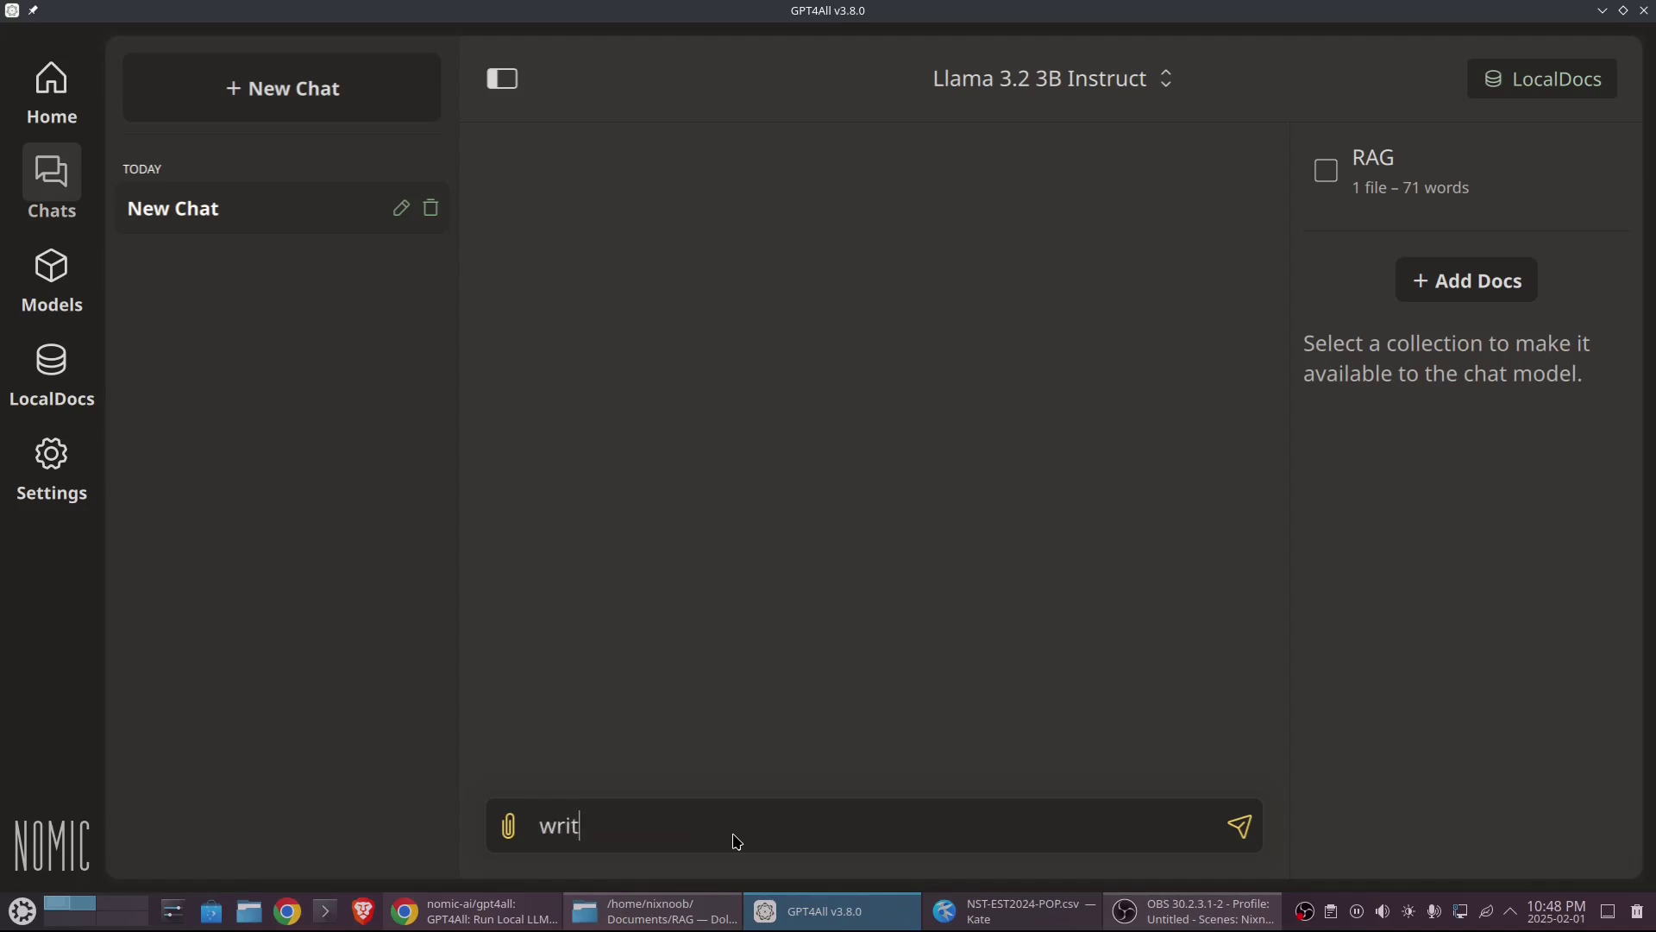
text(e a poem)
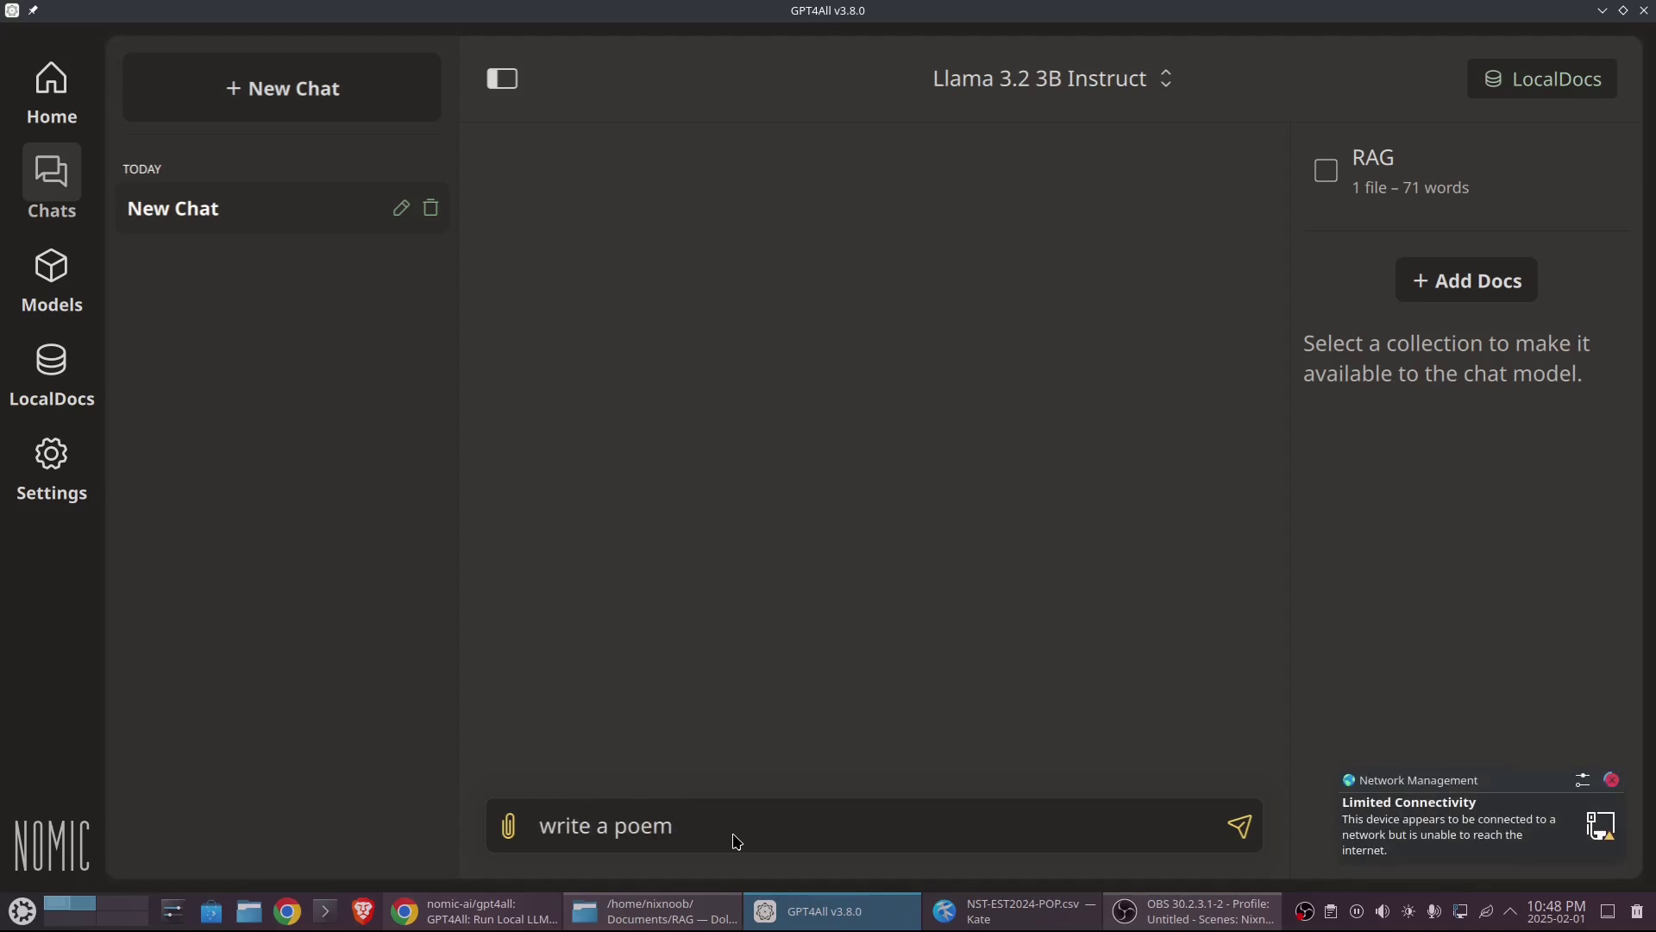
text( flowers)
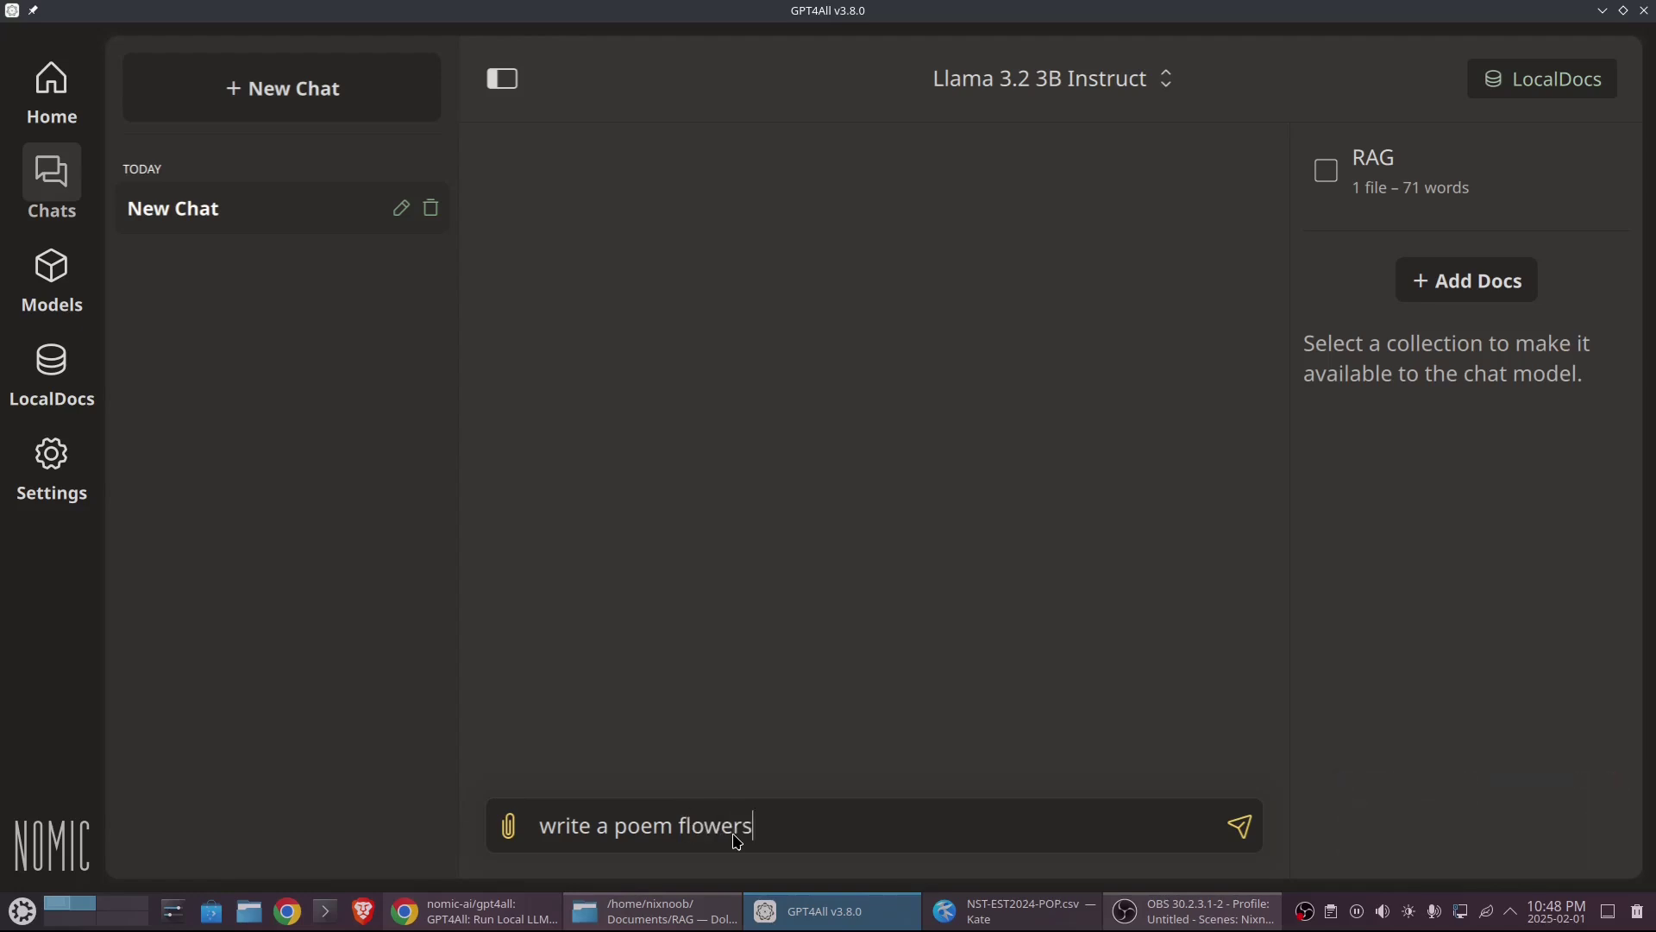
key(Return)
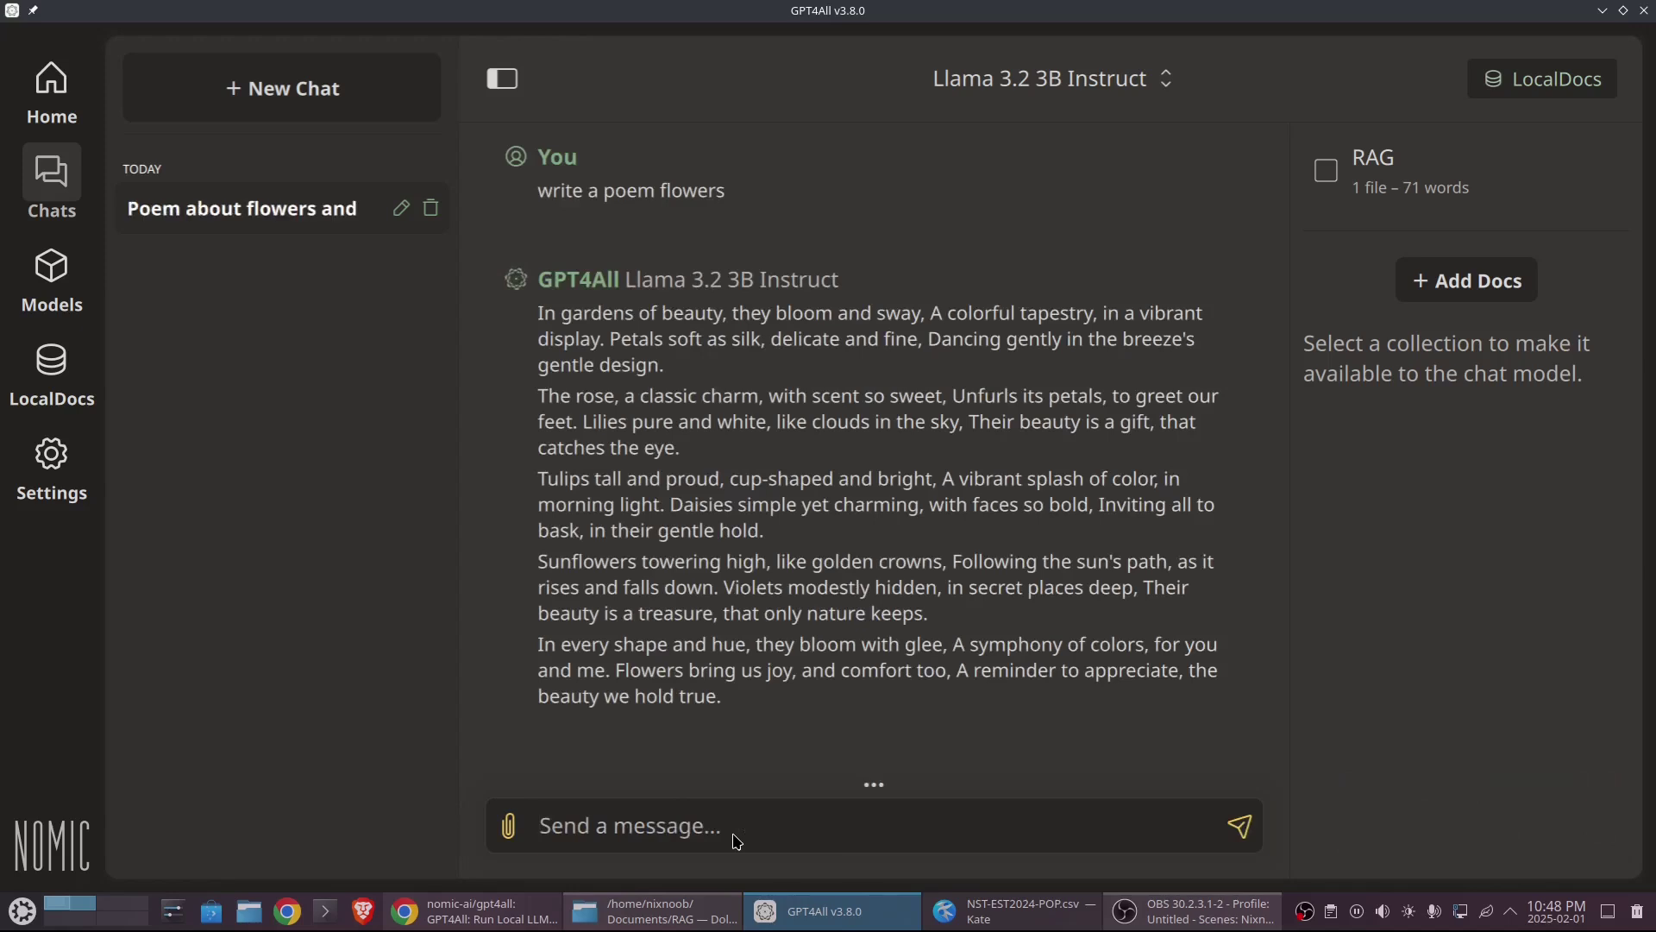
Send the prompt "who plays for the texas longhorns football team" in the current chat
text(w)
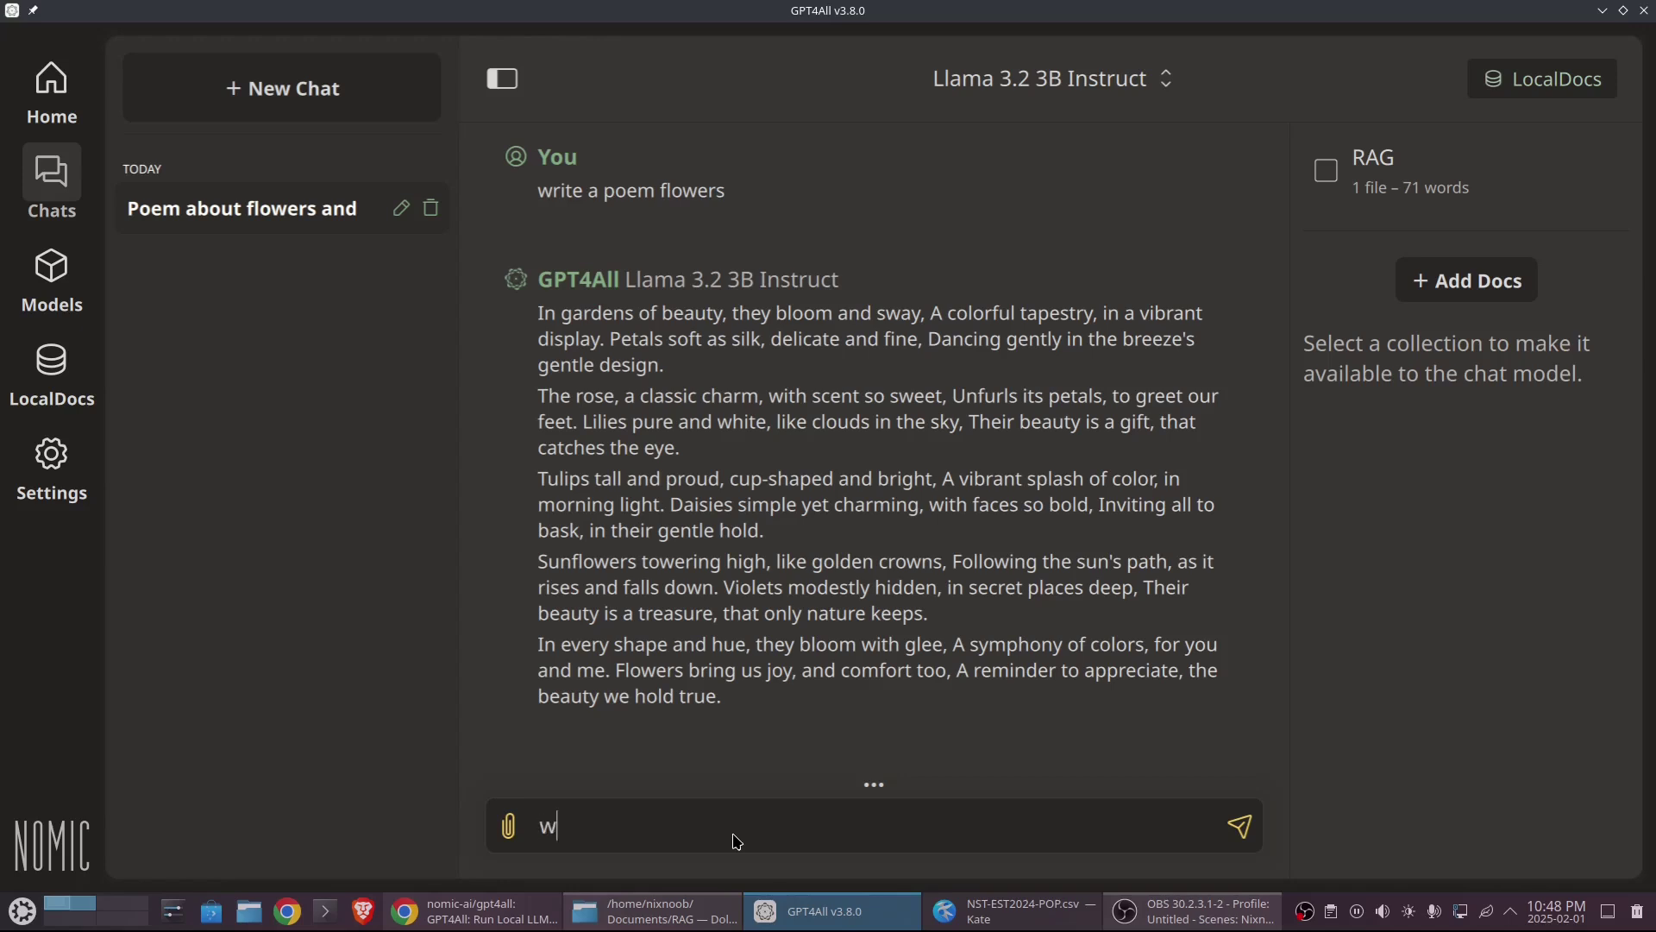
text(ho plays for the )
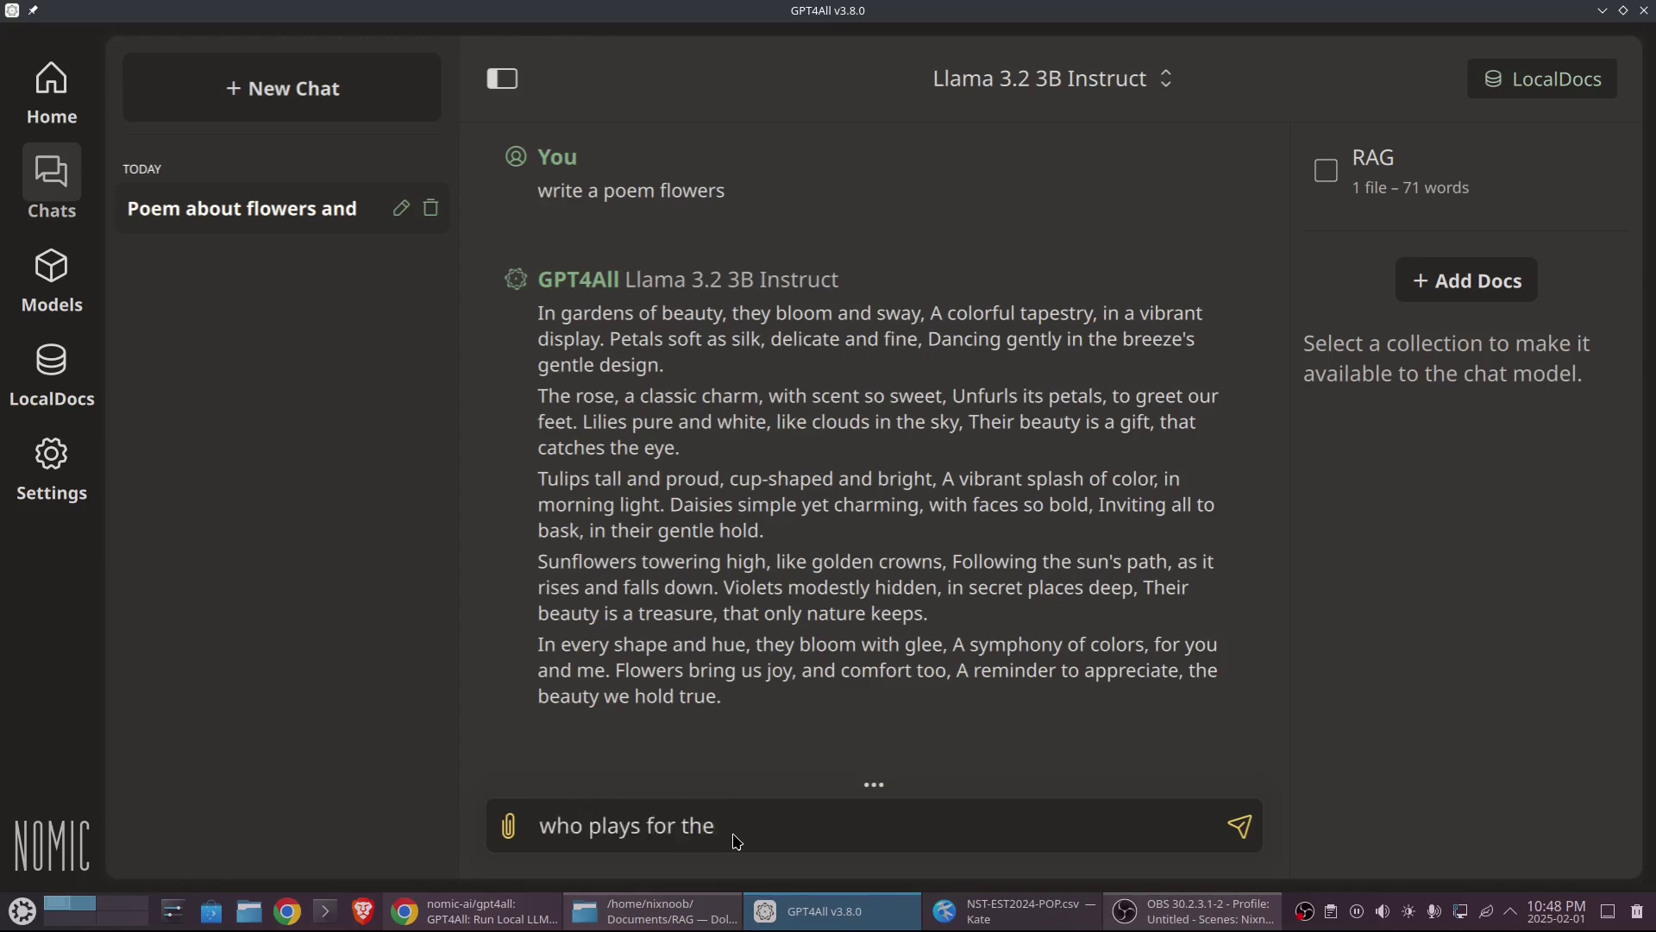
text(texas longhorns)
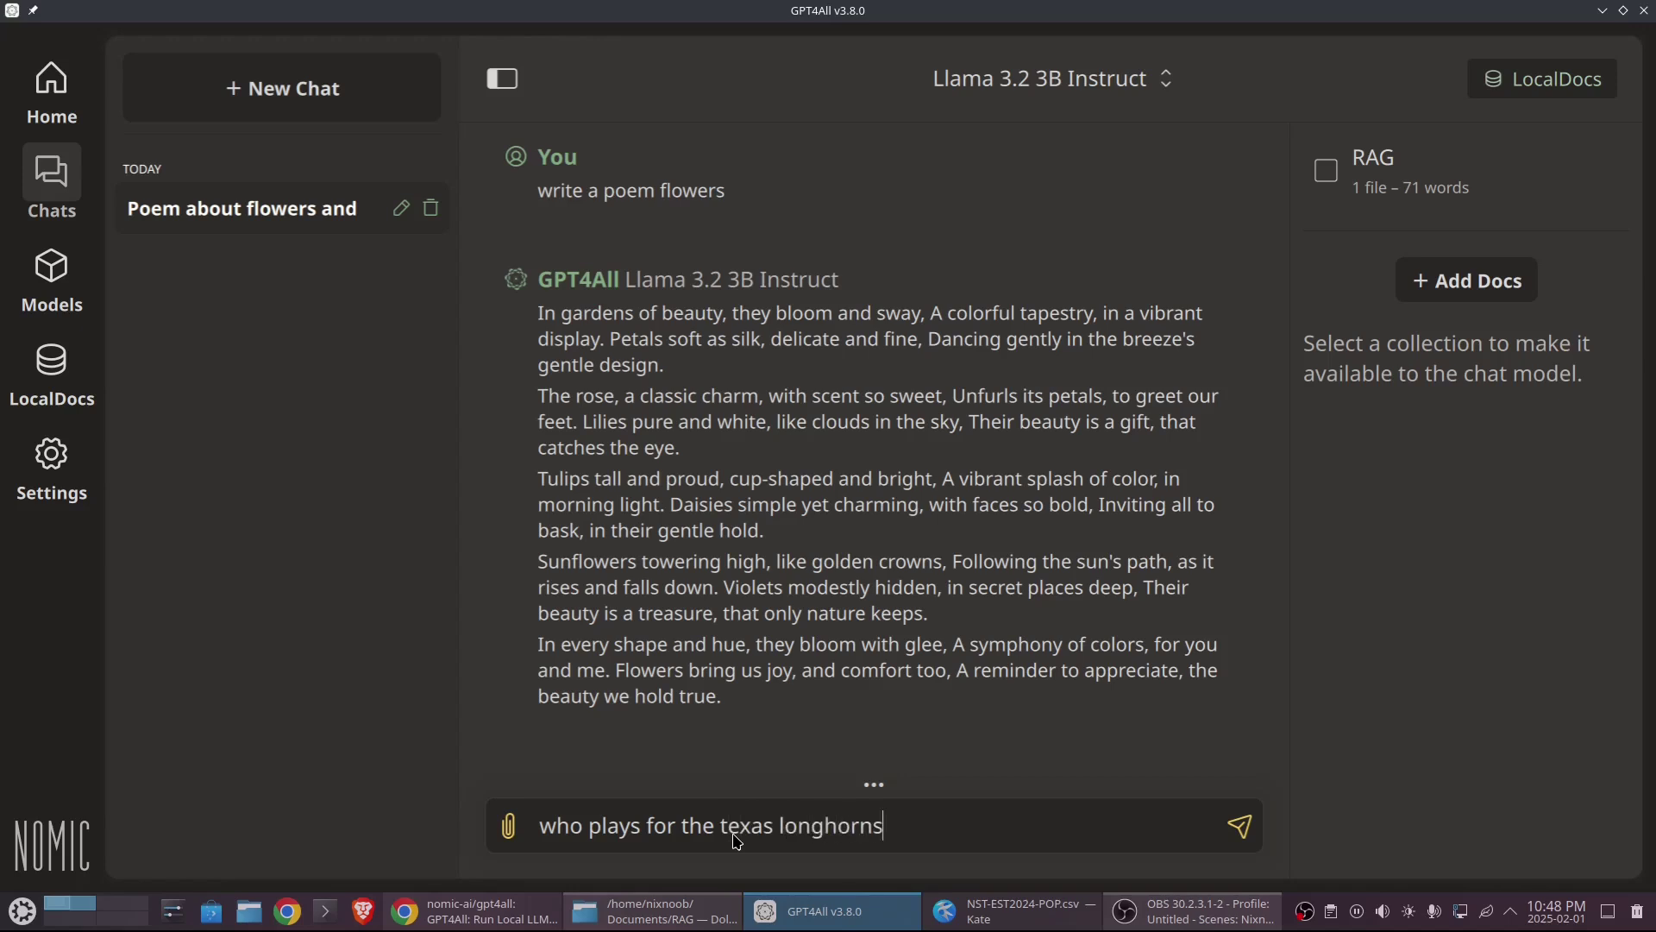
text( football team)
key(Return)
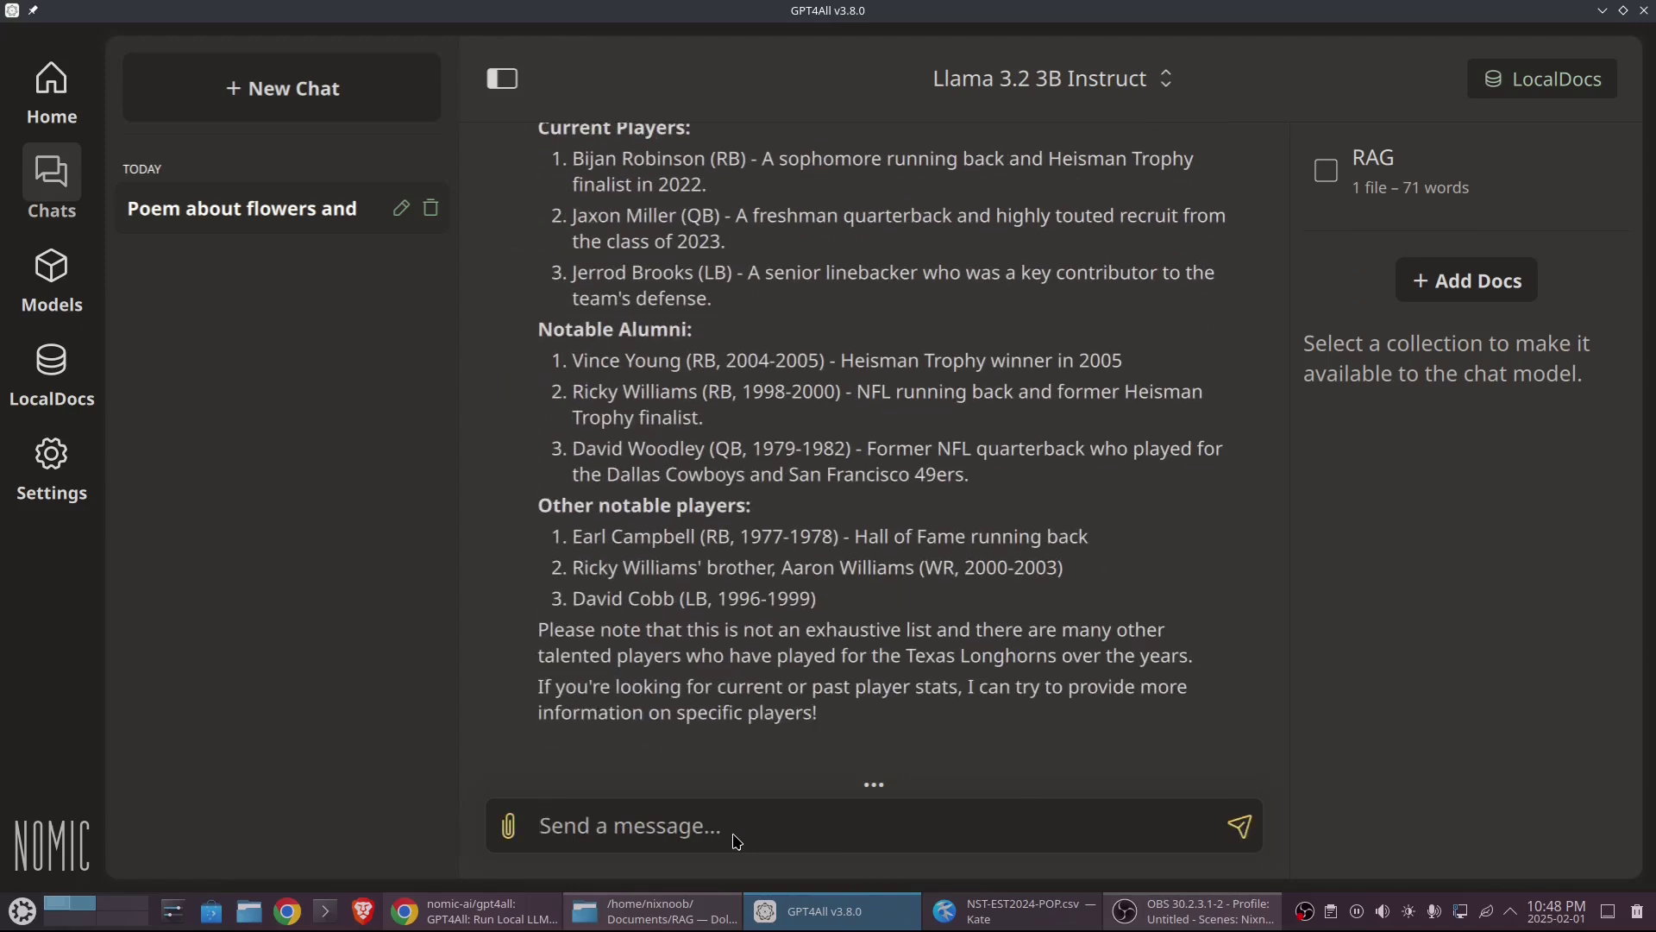
Ask the model to reformat its football player answer by sending "format that as json"
text(forma)
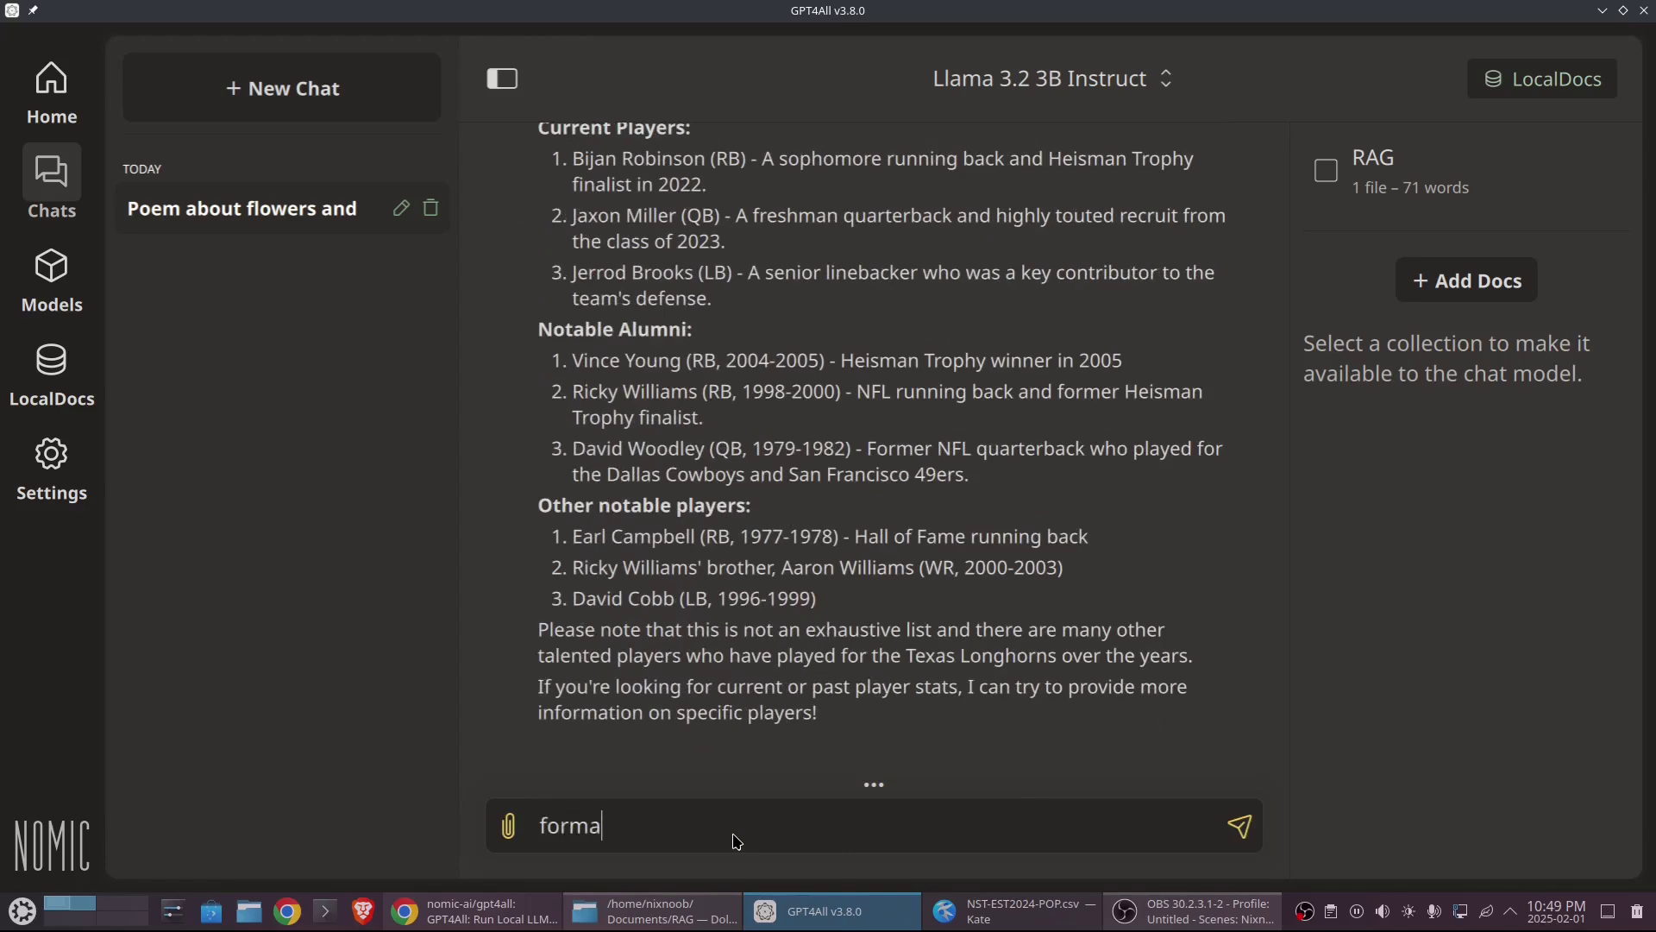
text(t that as json)
key(Return)
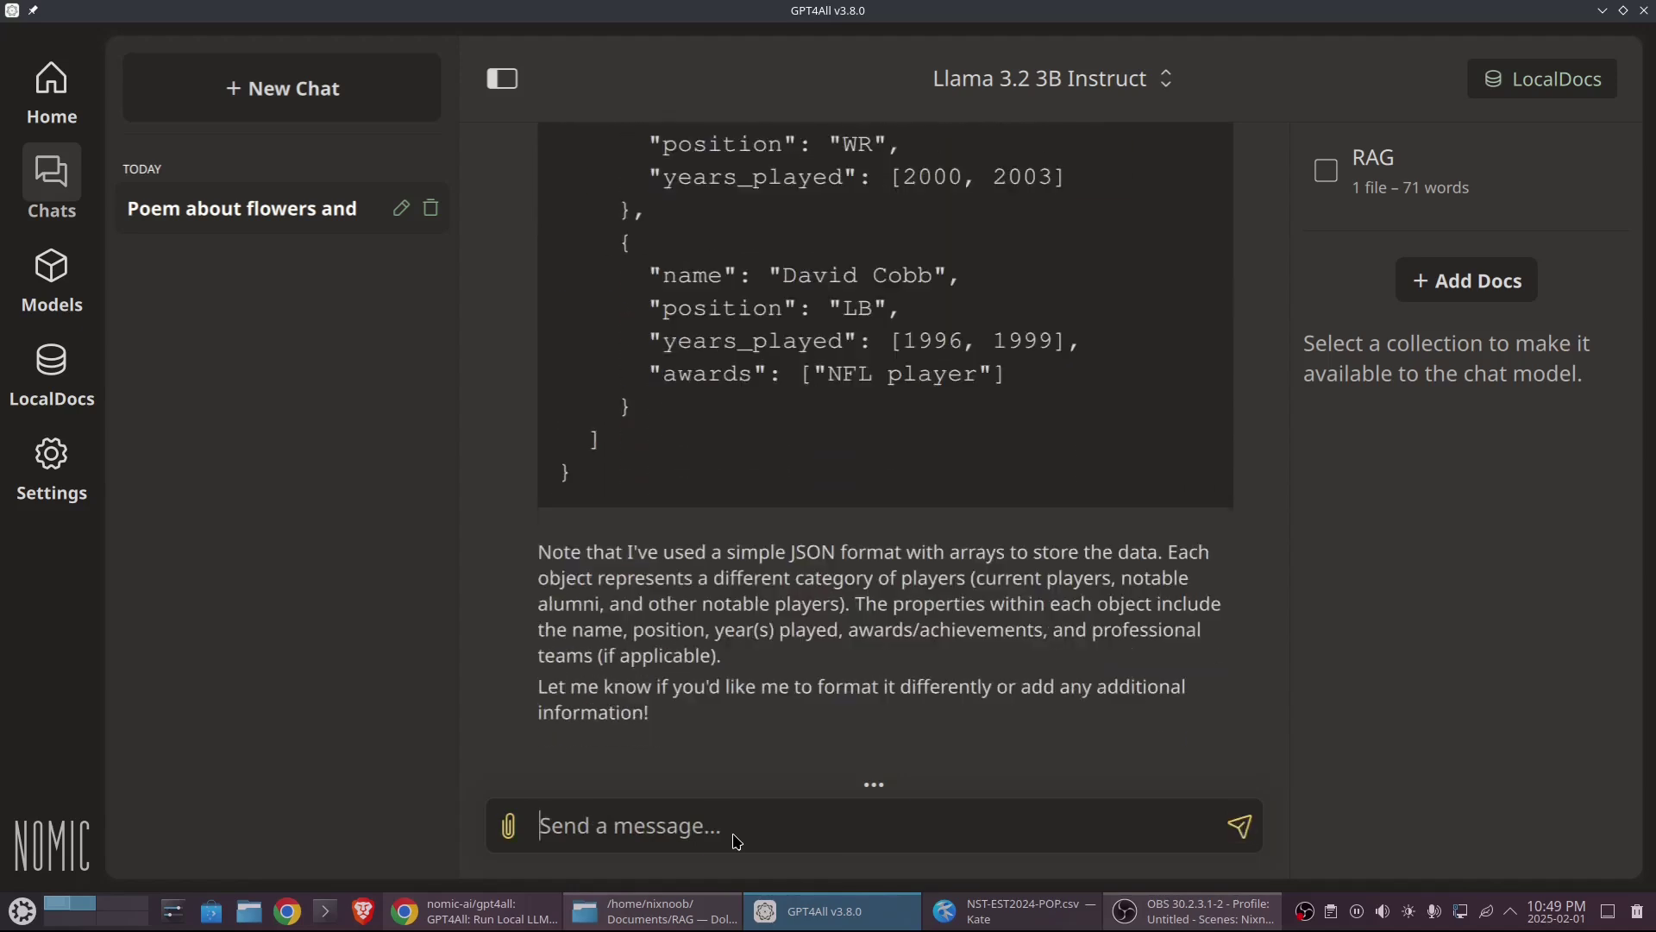
Send the prompt "list movies about boats" in the same chat
mouse_move(617, 492)
text(lis)
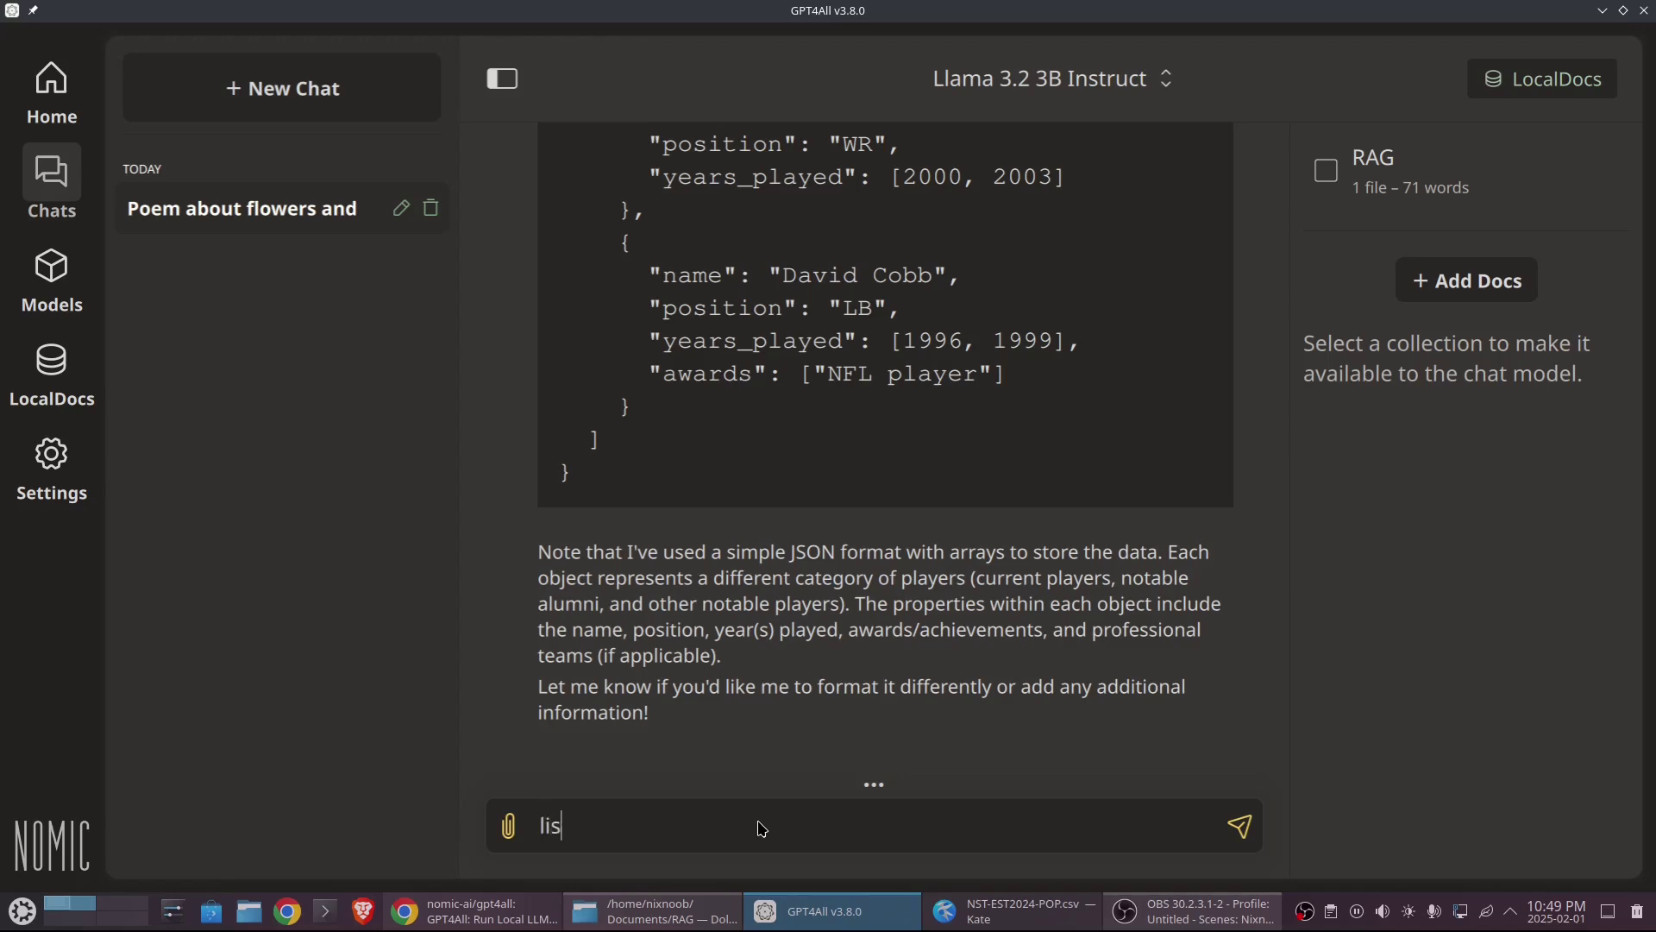
text(t movies about boats)
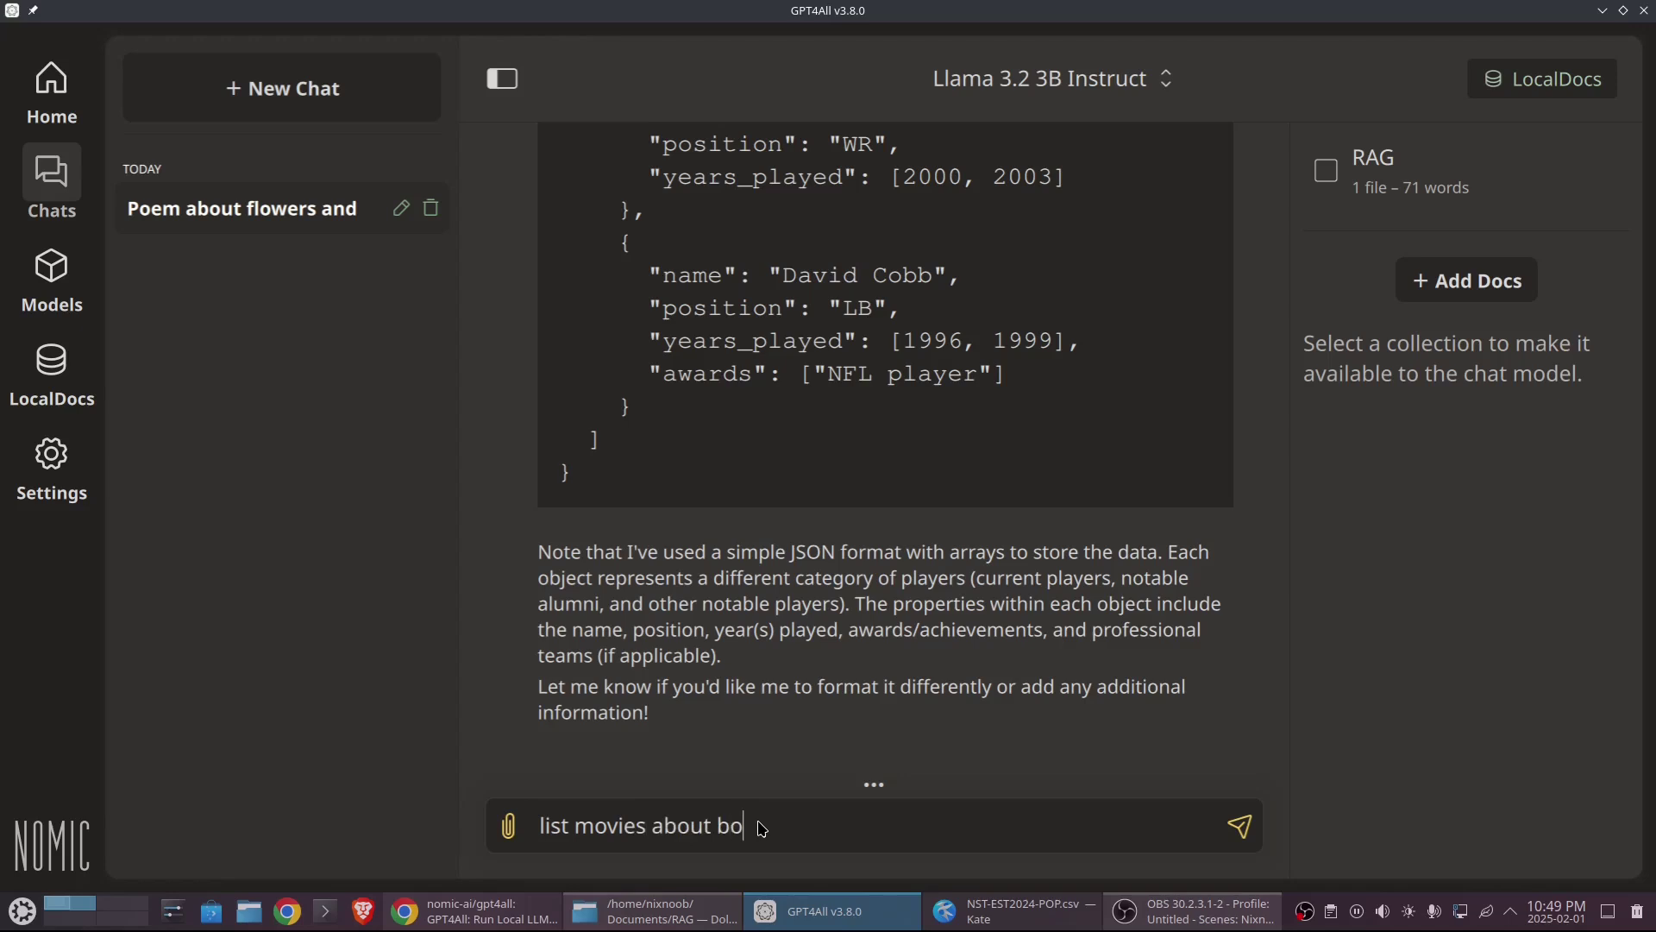
key(Return)
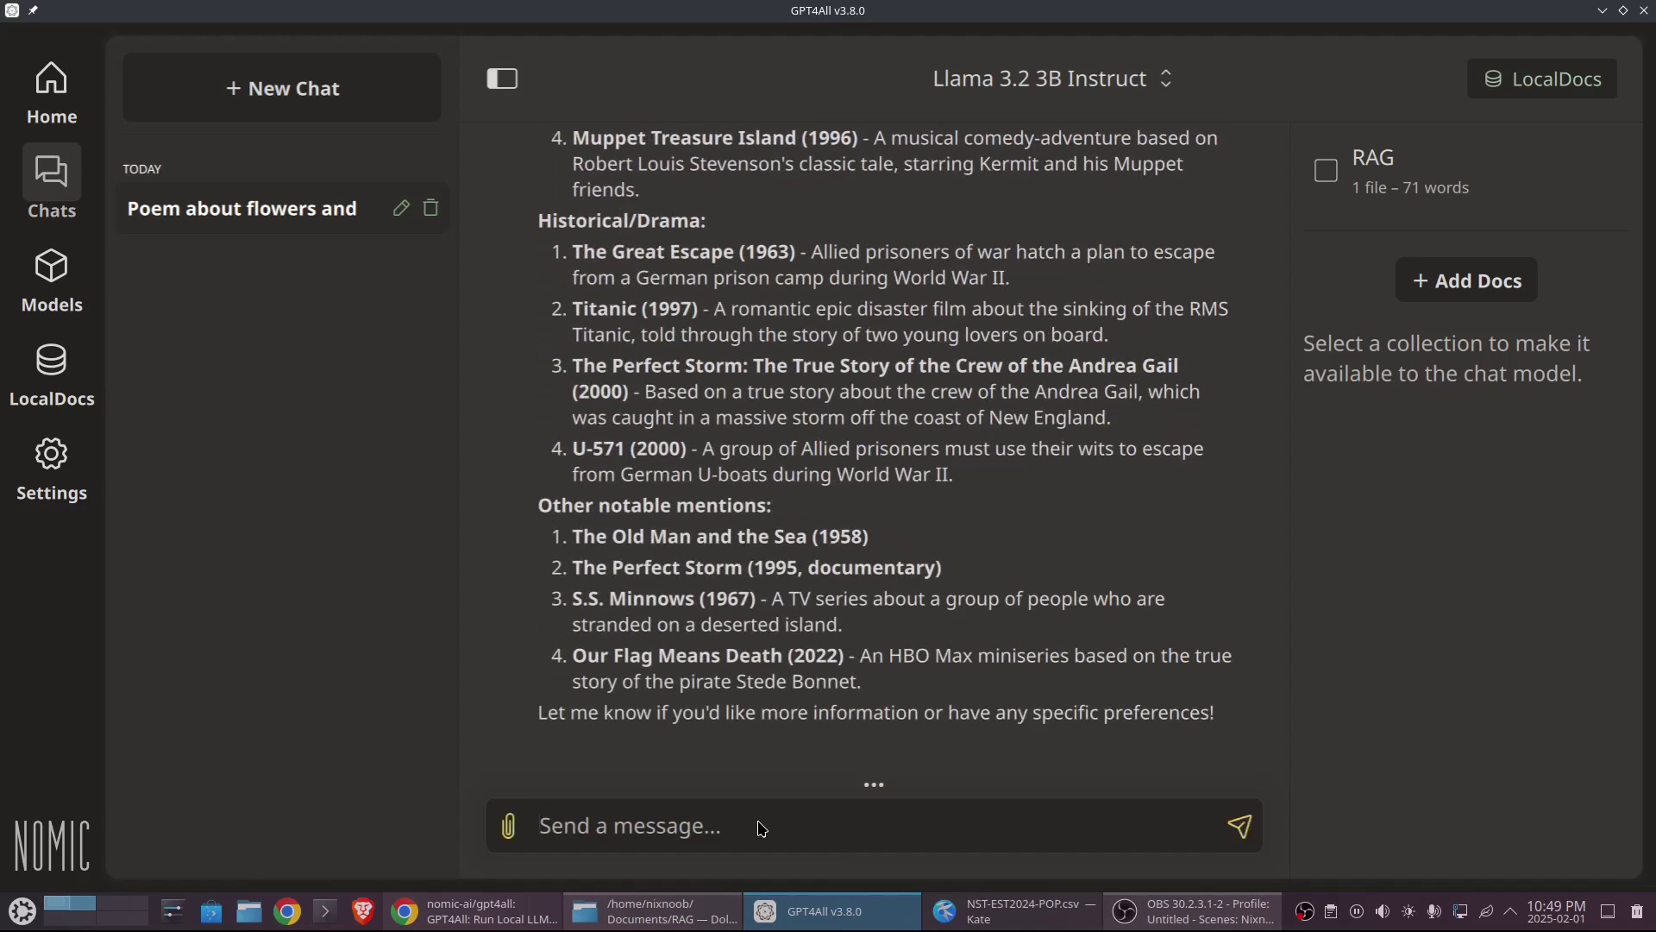
Ask for the boat movie list in another format by sending "format that as csv"
text(format )
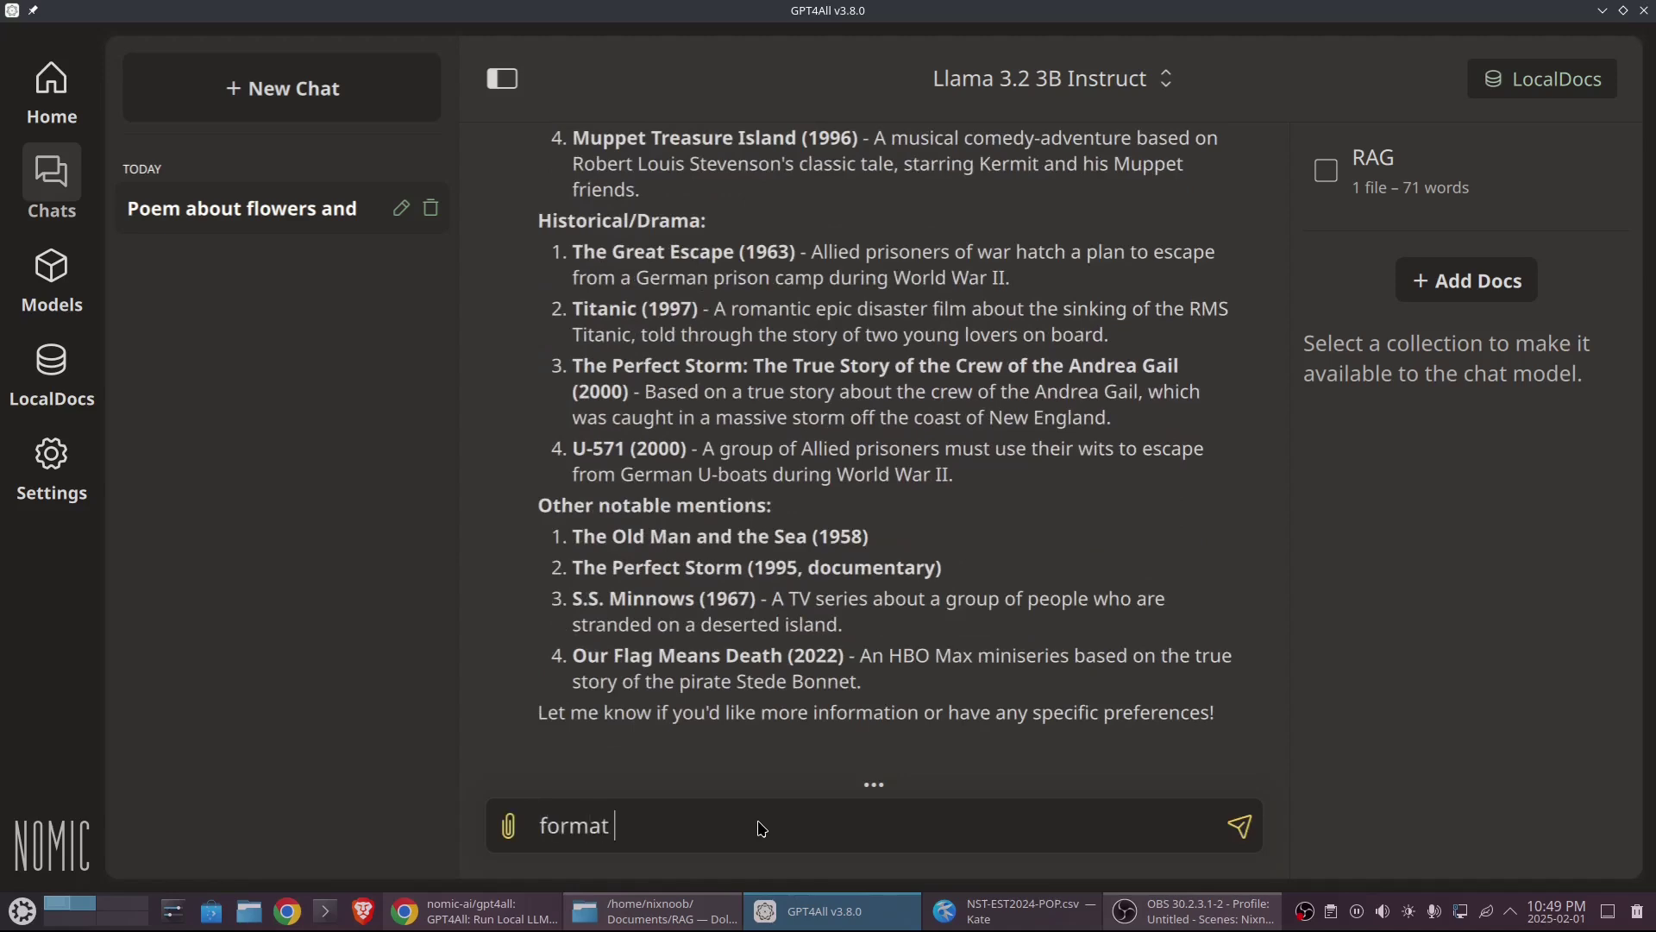
text(that as csv)
key(Return)
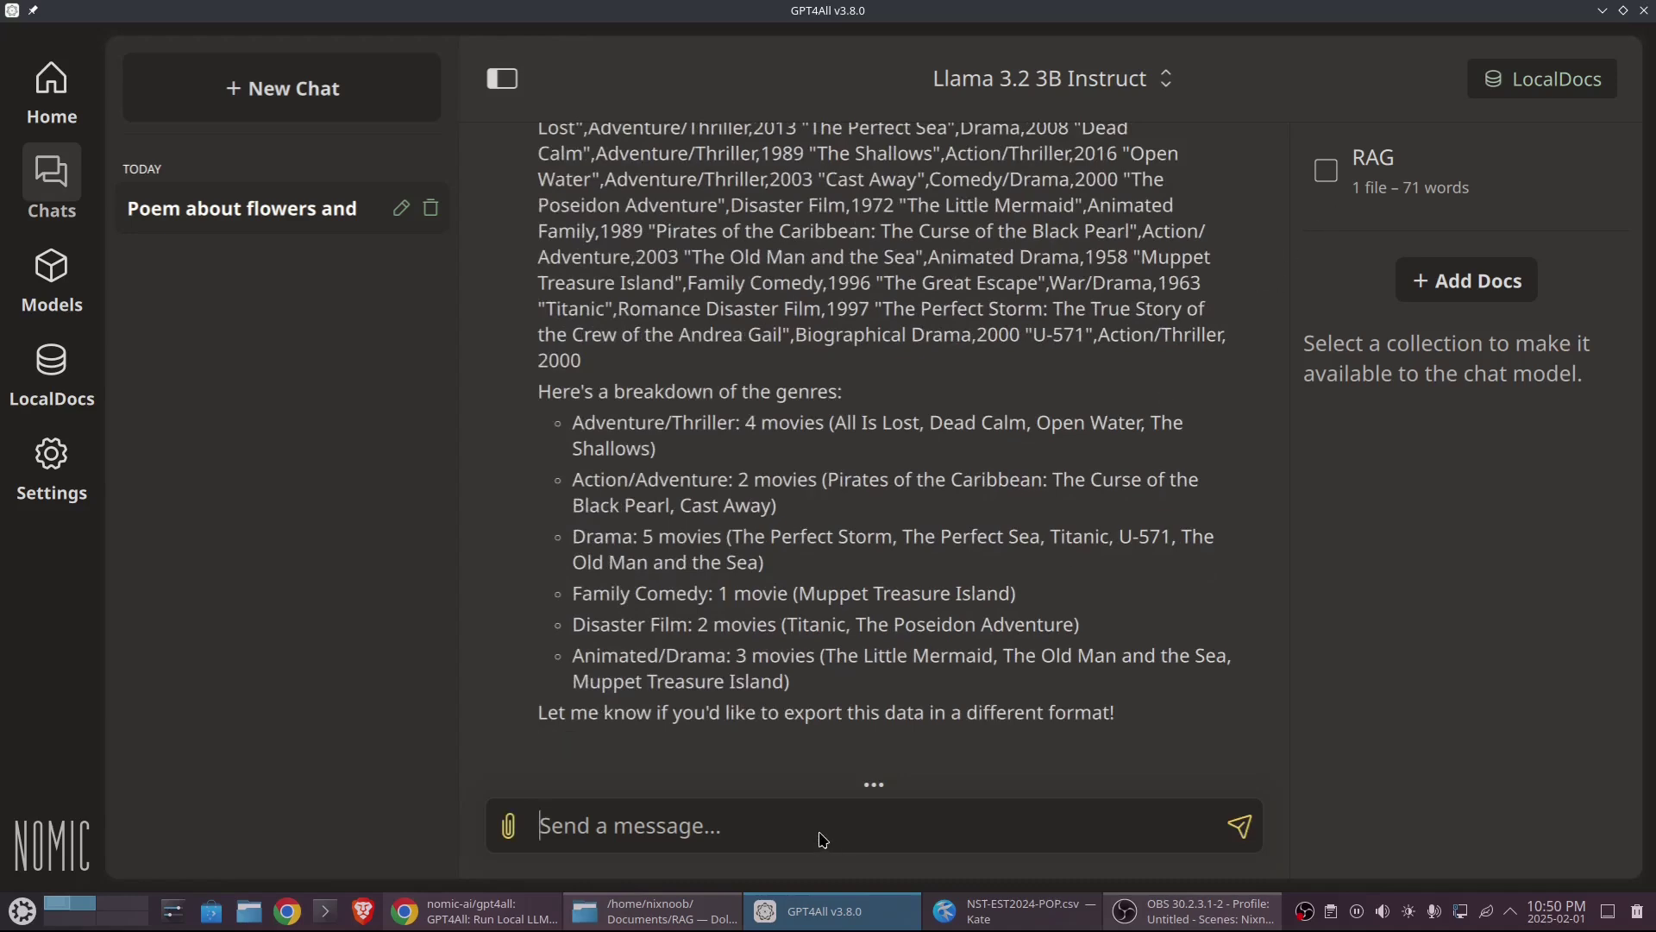
Send the question "what is the population of Texas in 2024" without any document collection enabled
text(what is t)
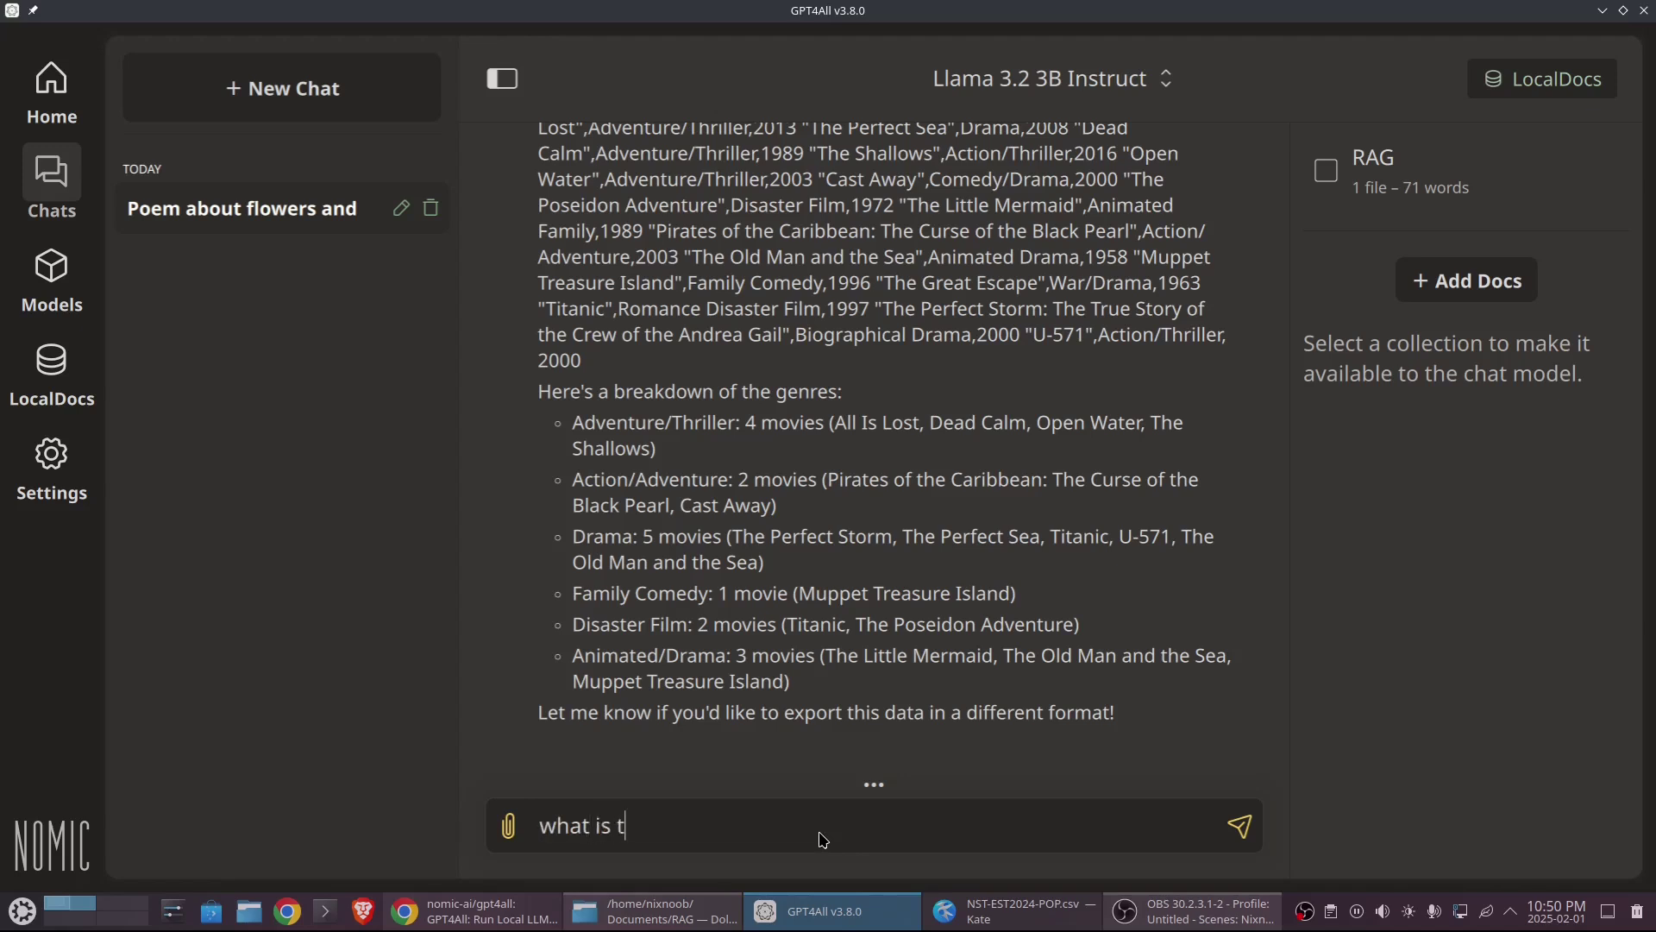
text(he population of)
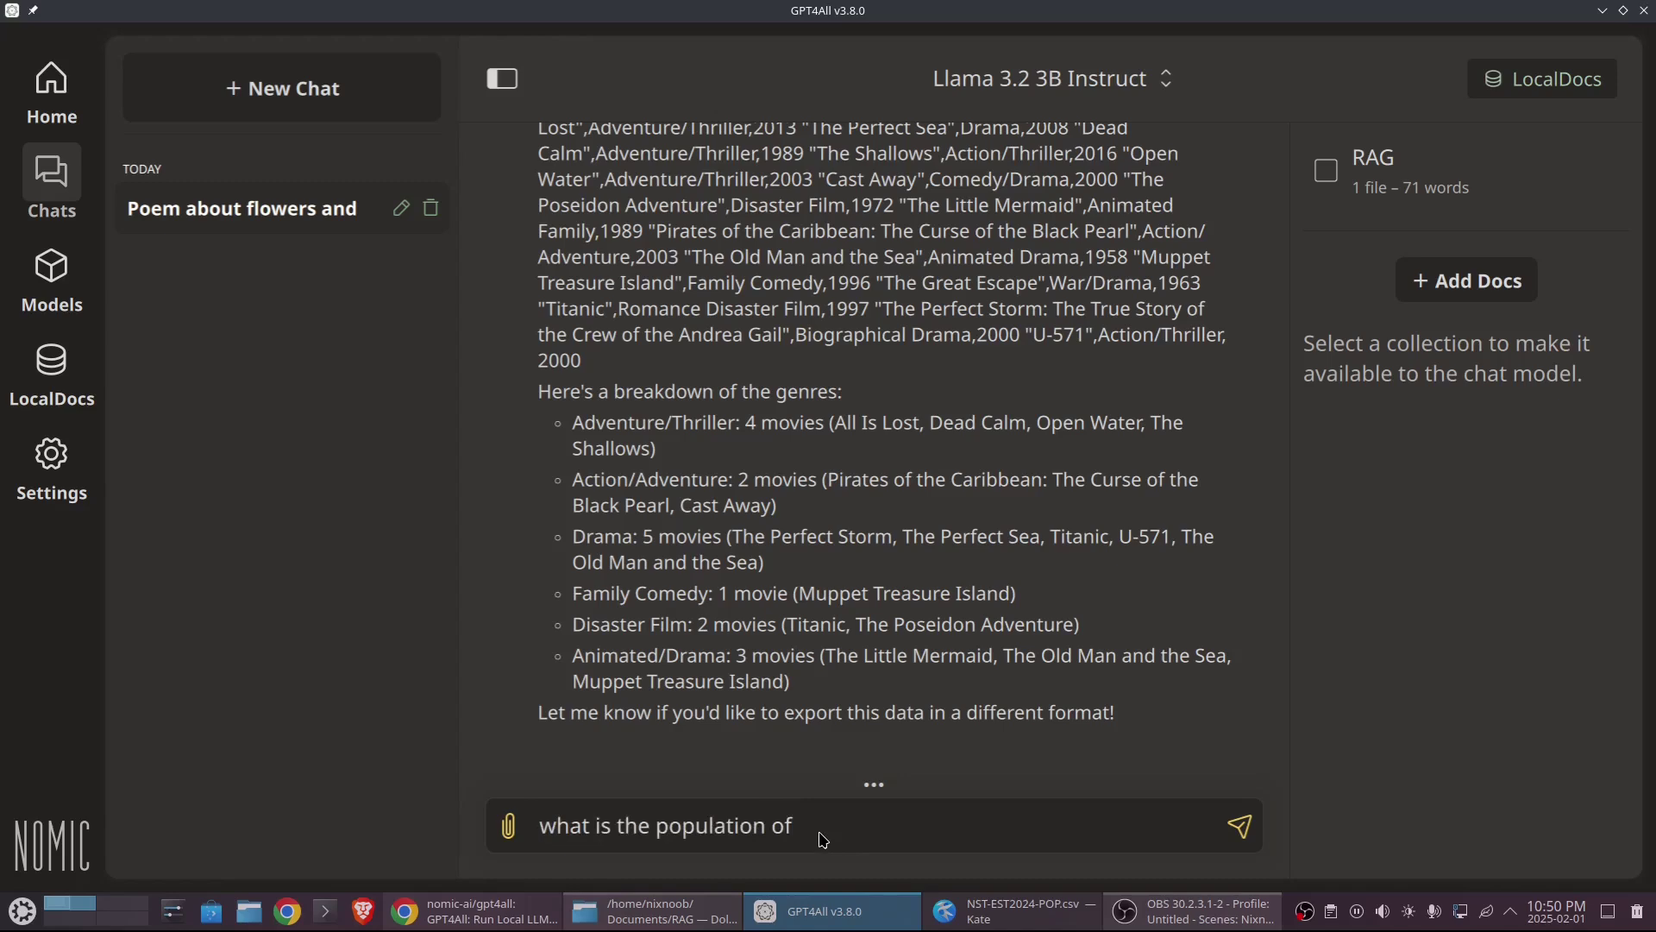
text( Texas in 2024)
key(Return)
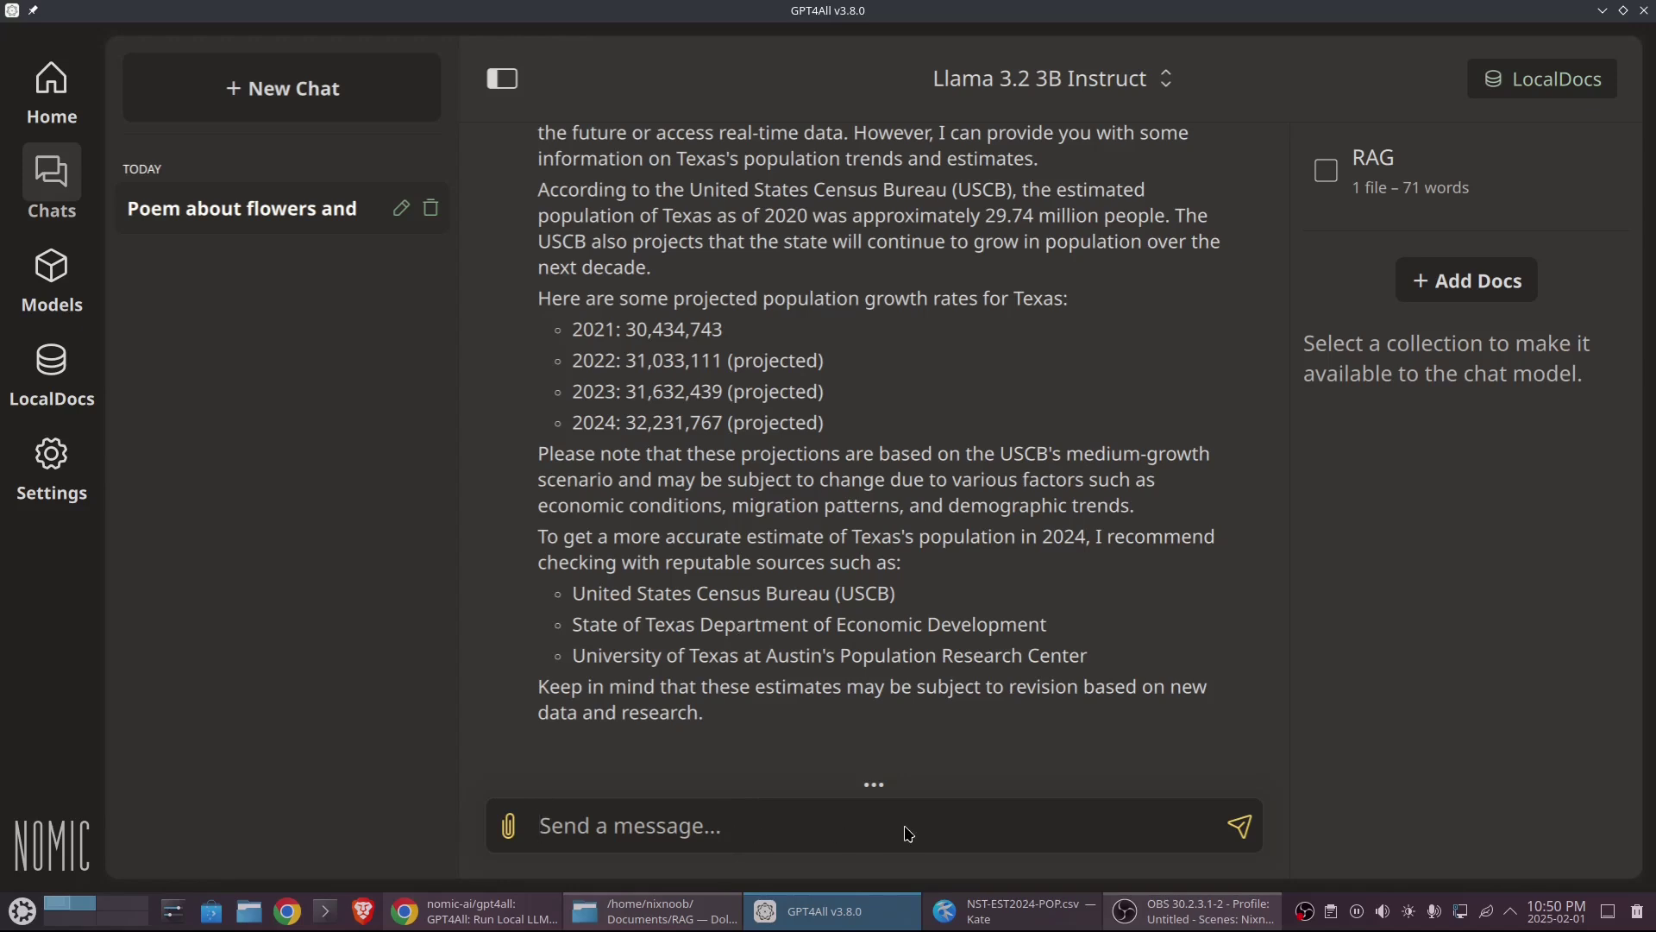
Enable the RAG collection for the chat, regenerate the Texas population answer, and highlight the returned figure
click(1327, 173)
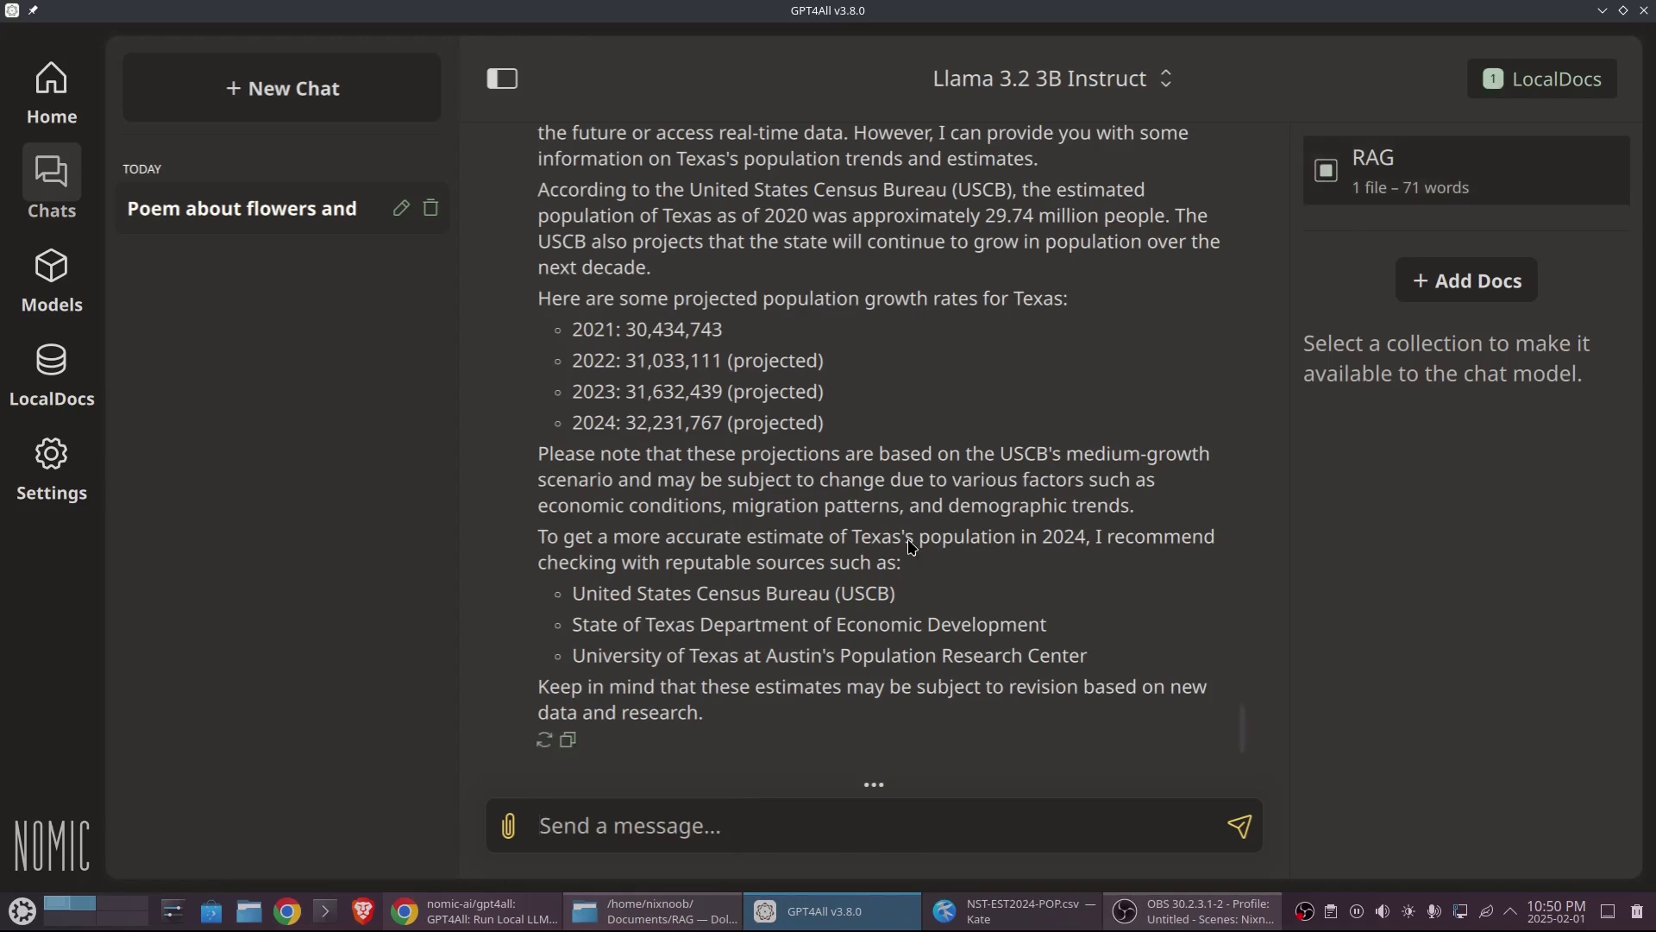
click(545, 740)
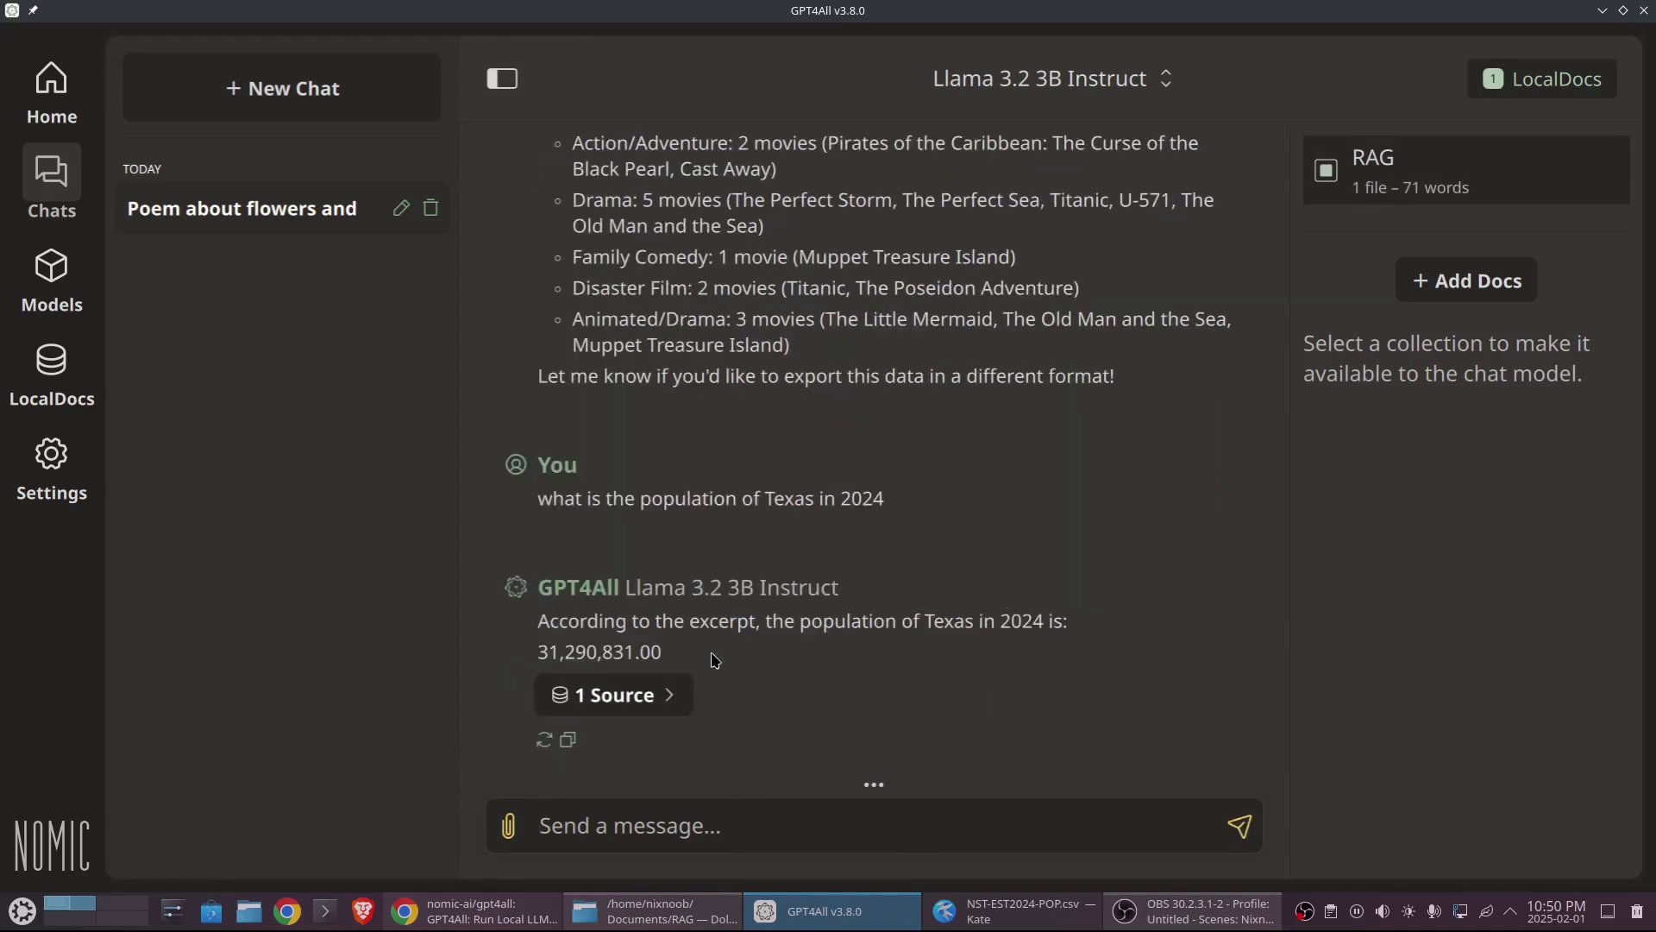
drag(536, 651, 683, 656)
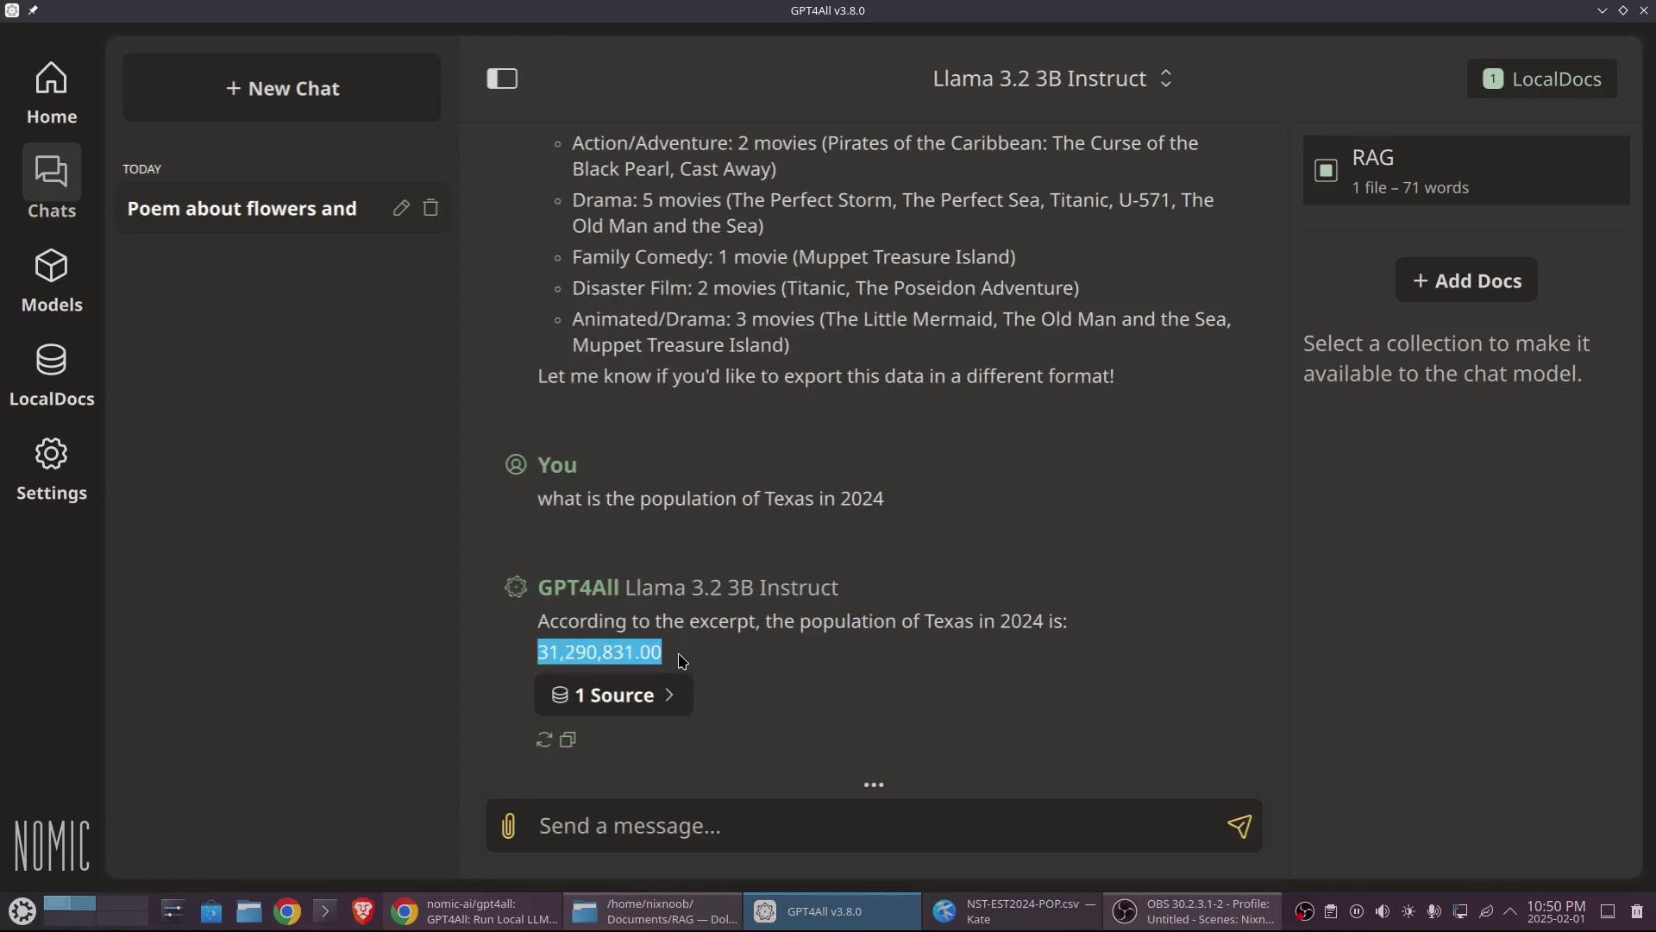
Open the answer's source file NST-EST2024-POP.csv in Kate, check the Texas 2024 population value, and return to the chat
click(651, 700)
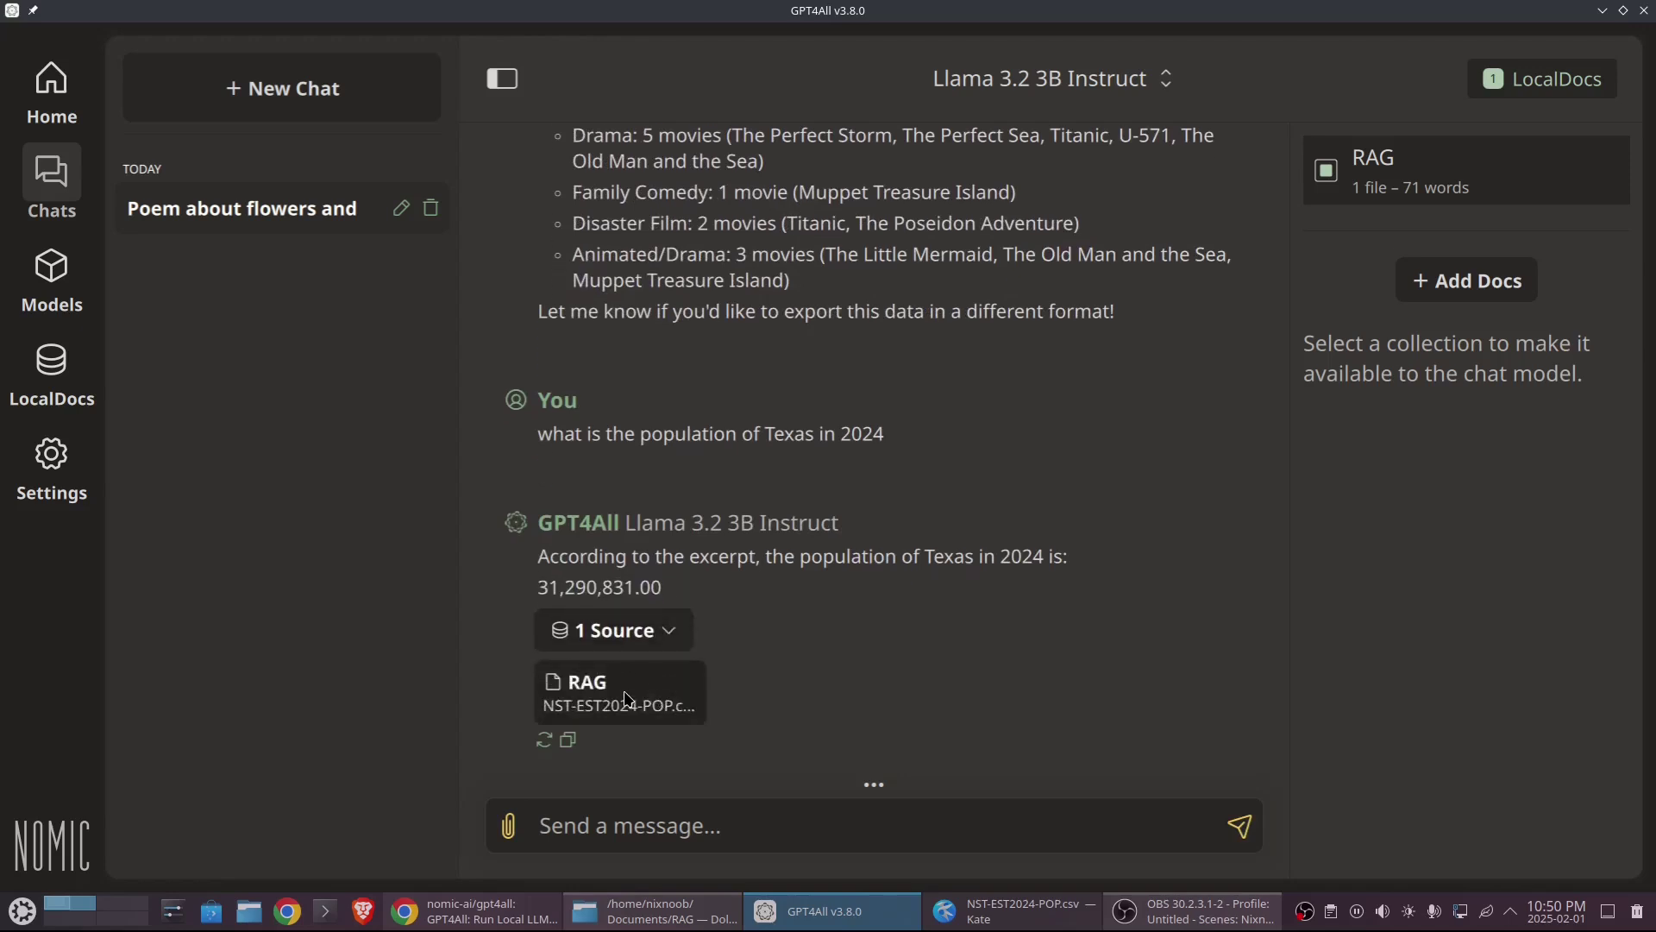
click(628, 699)
right_click(466, 181)
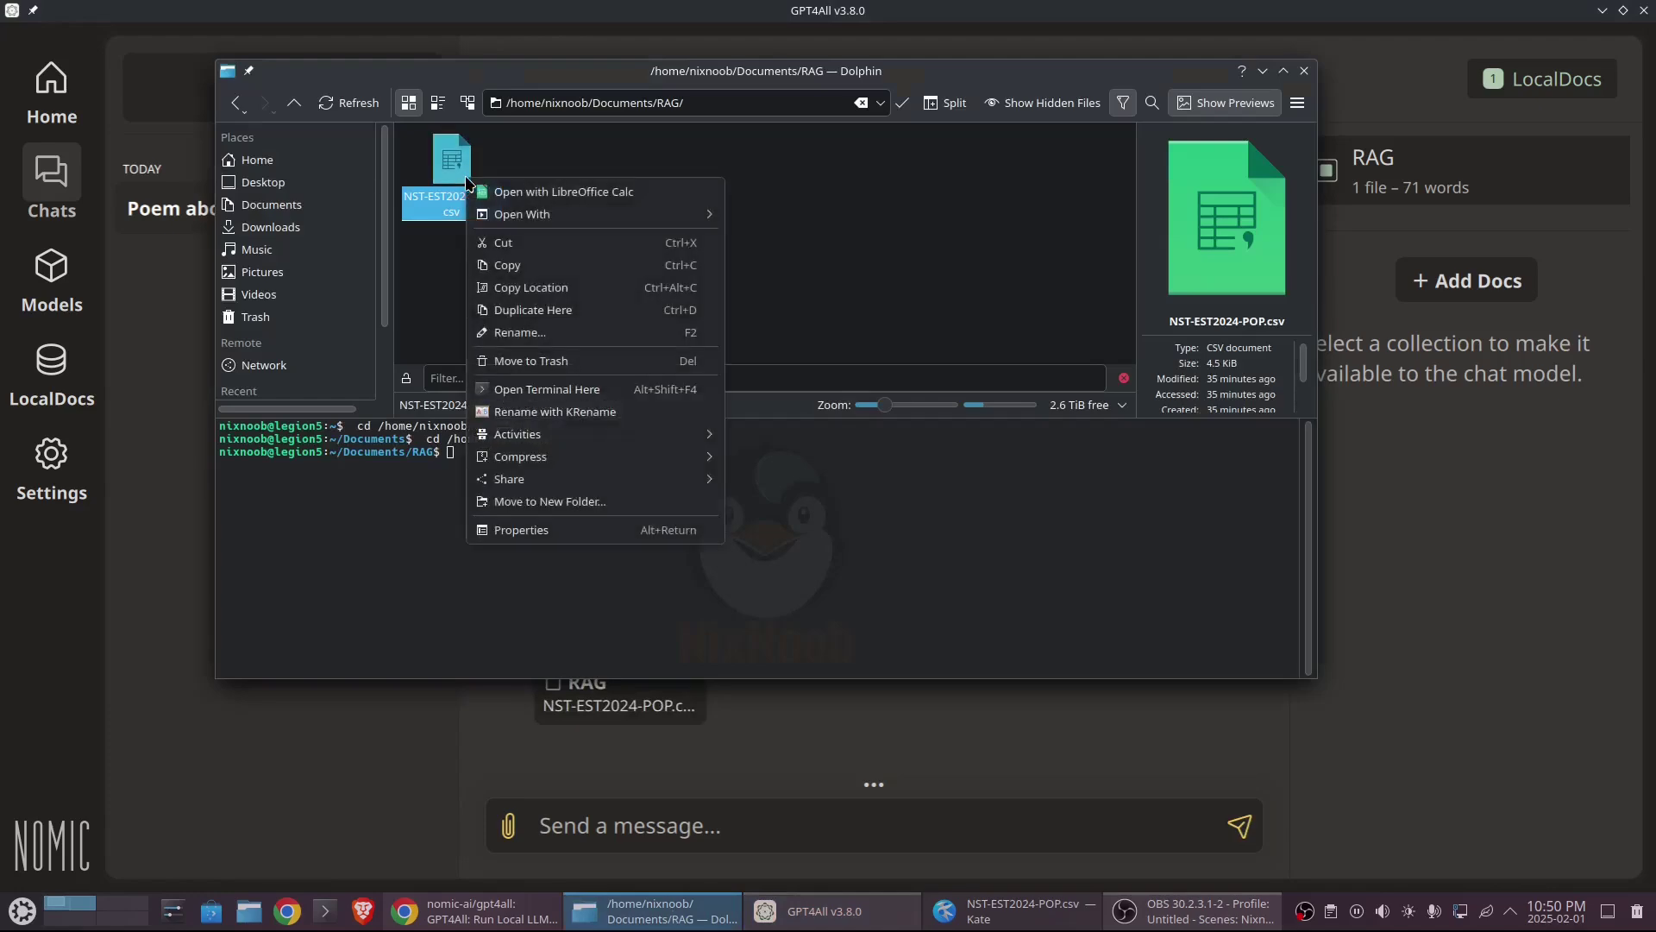
mouse_move(537, 213)
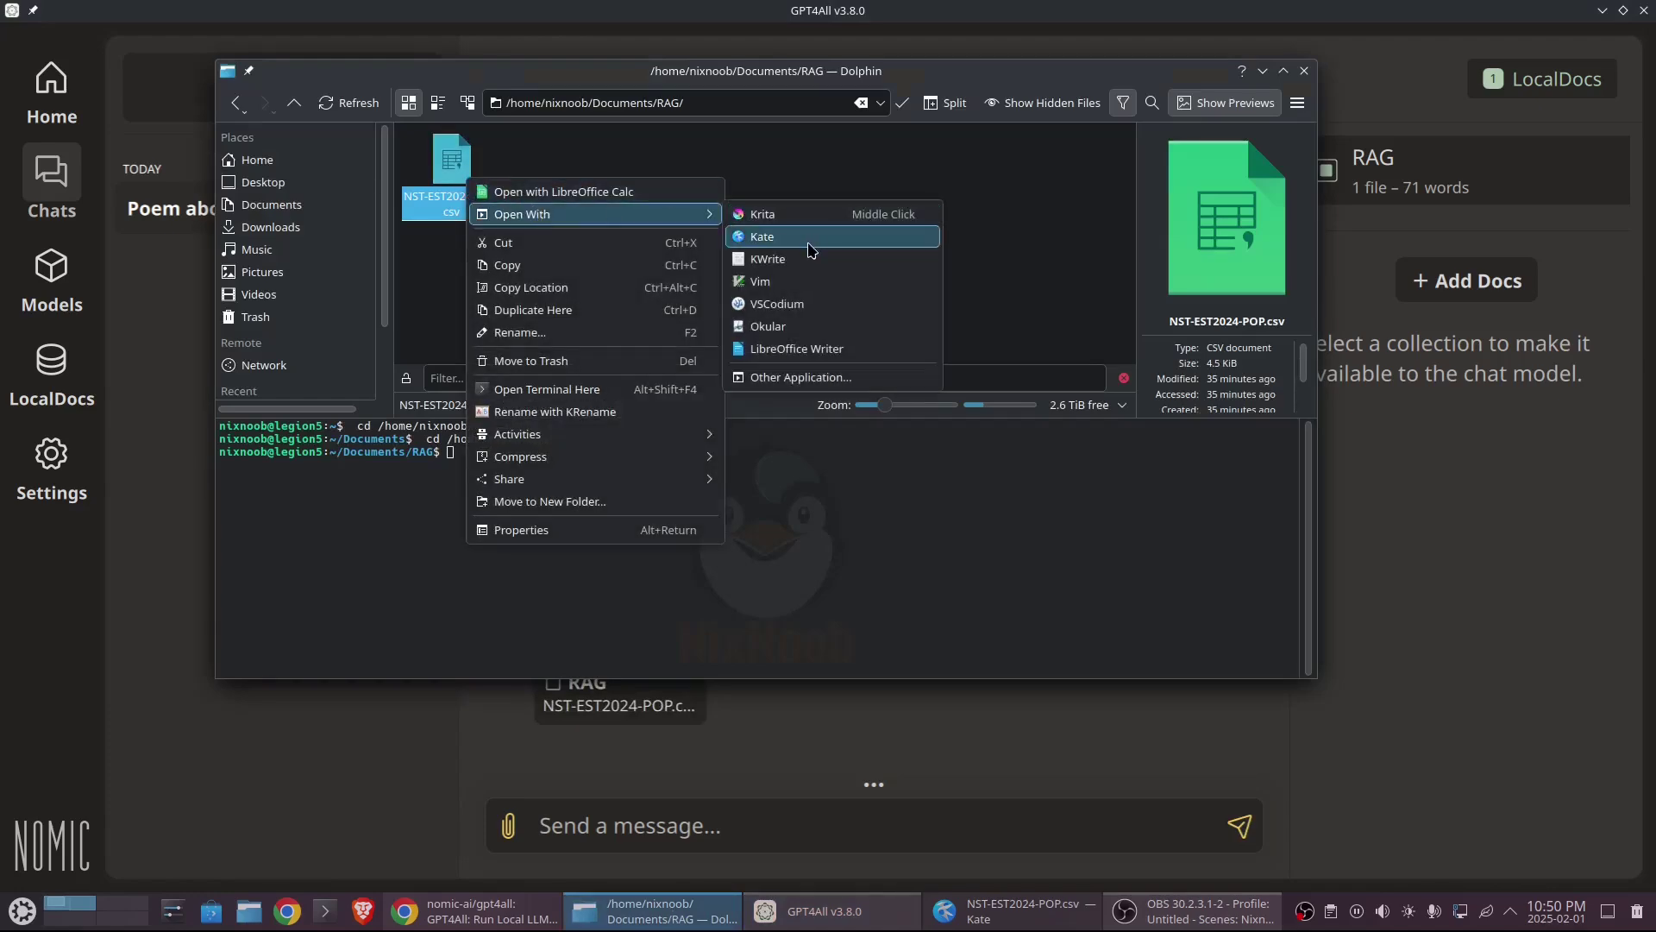
click(806, 237)
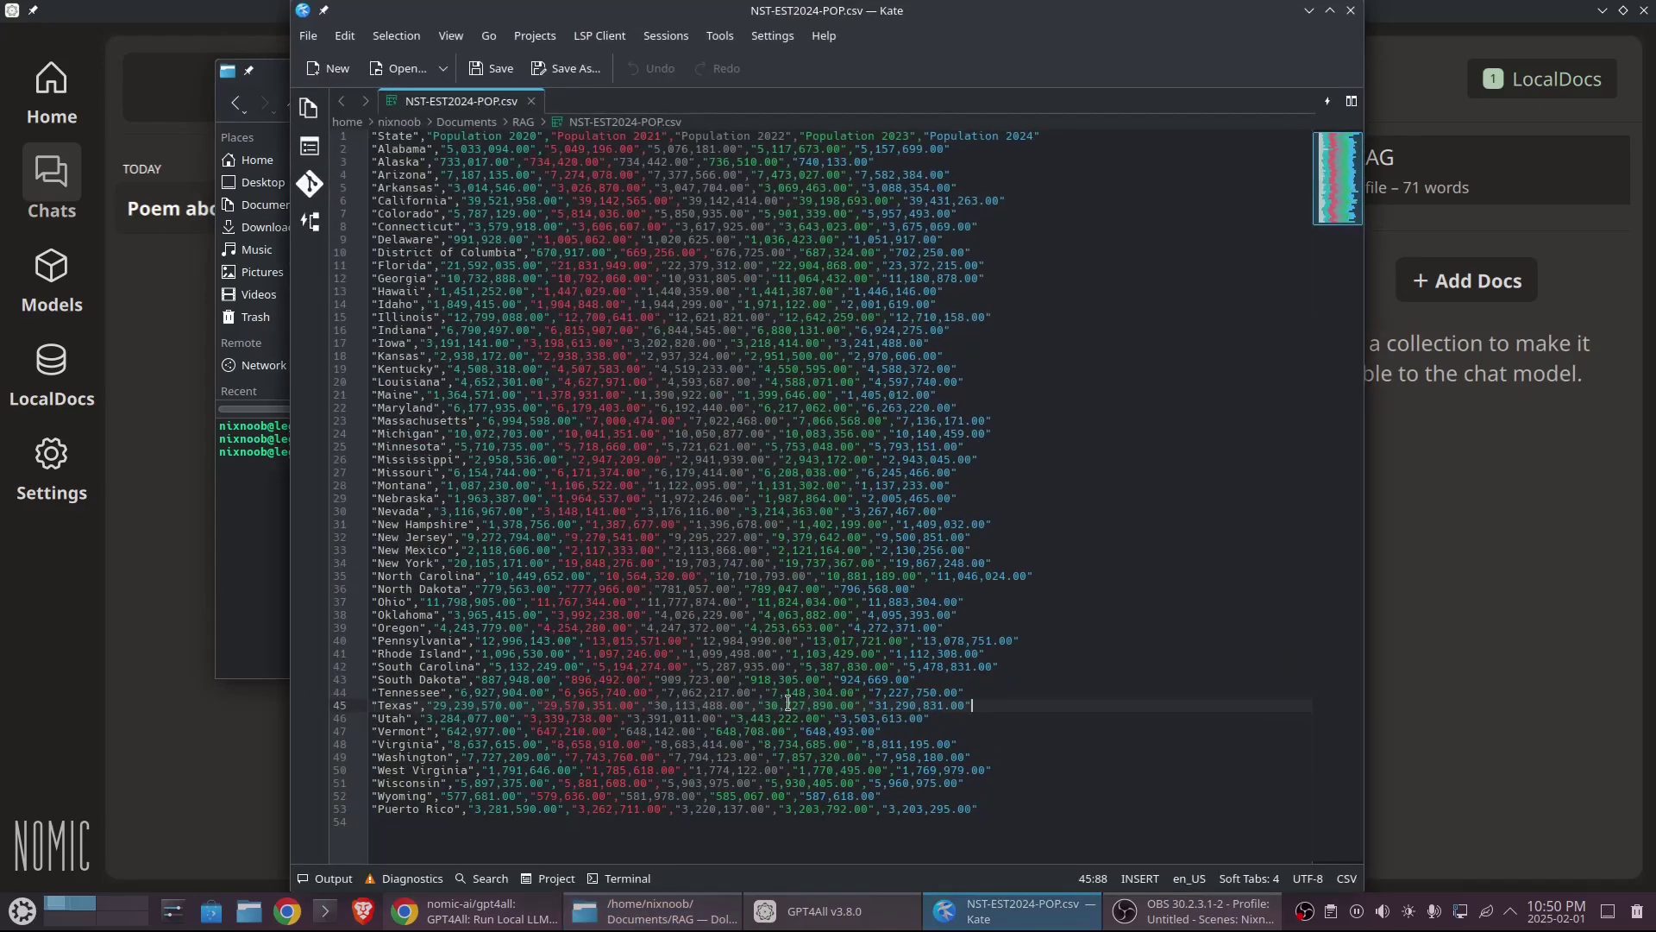
drag(875, 700, 959, 699)
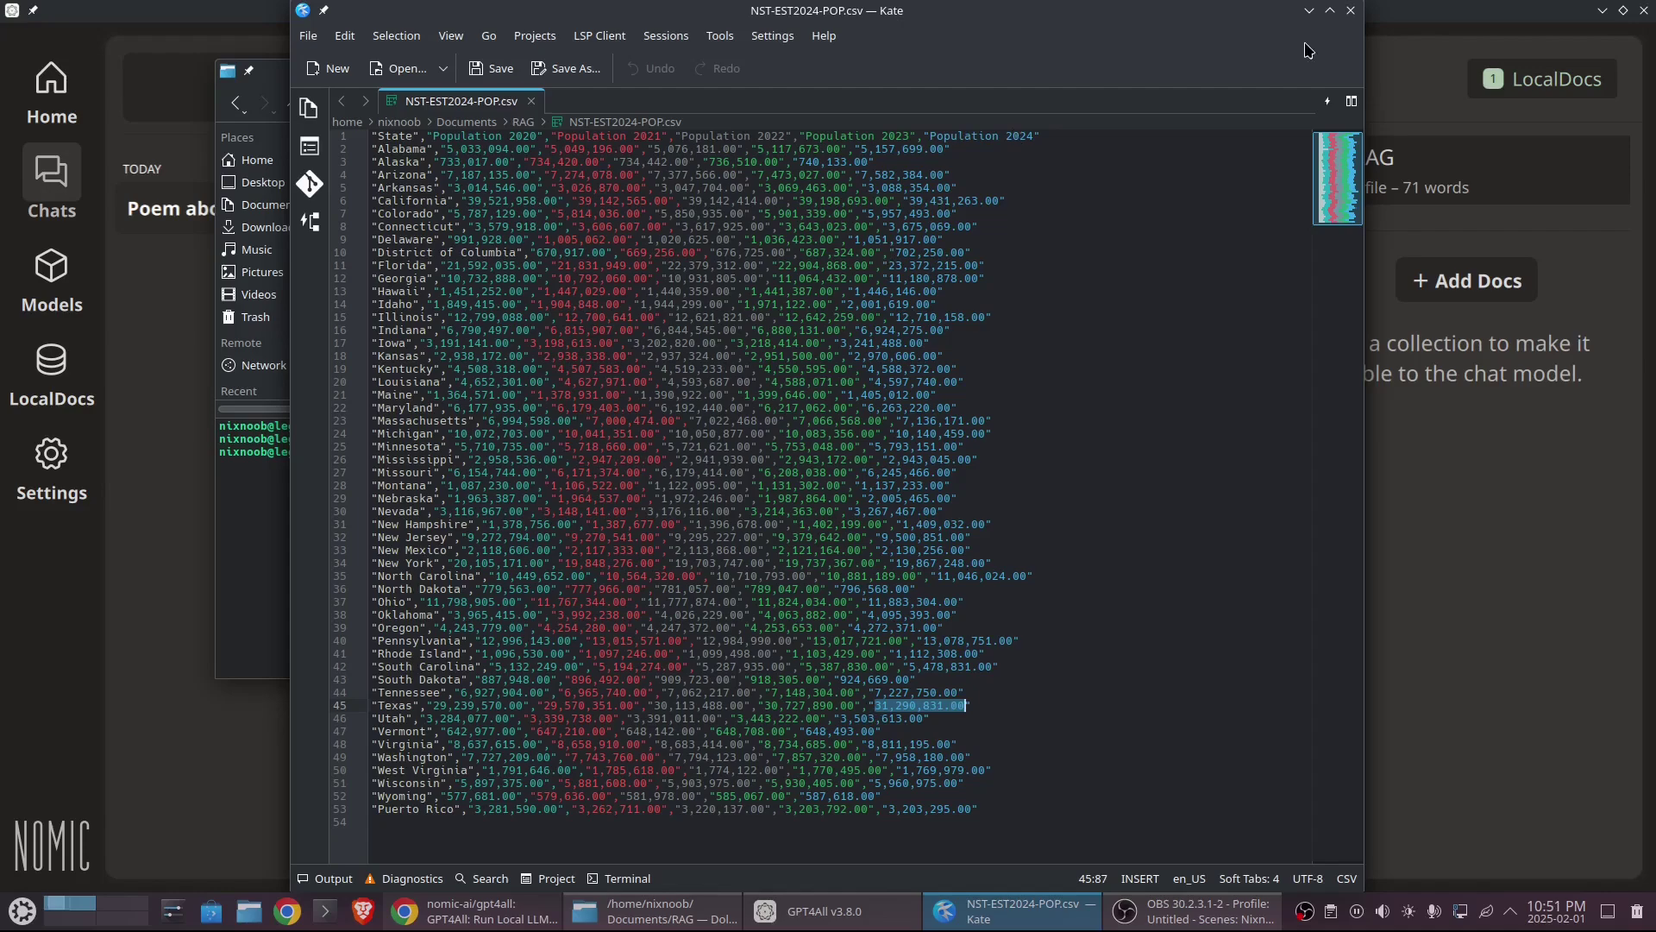
click(1351, 10)
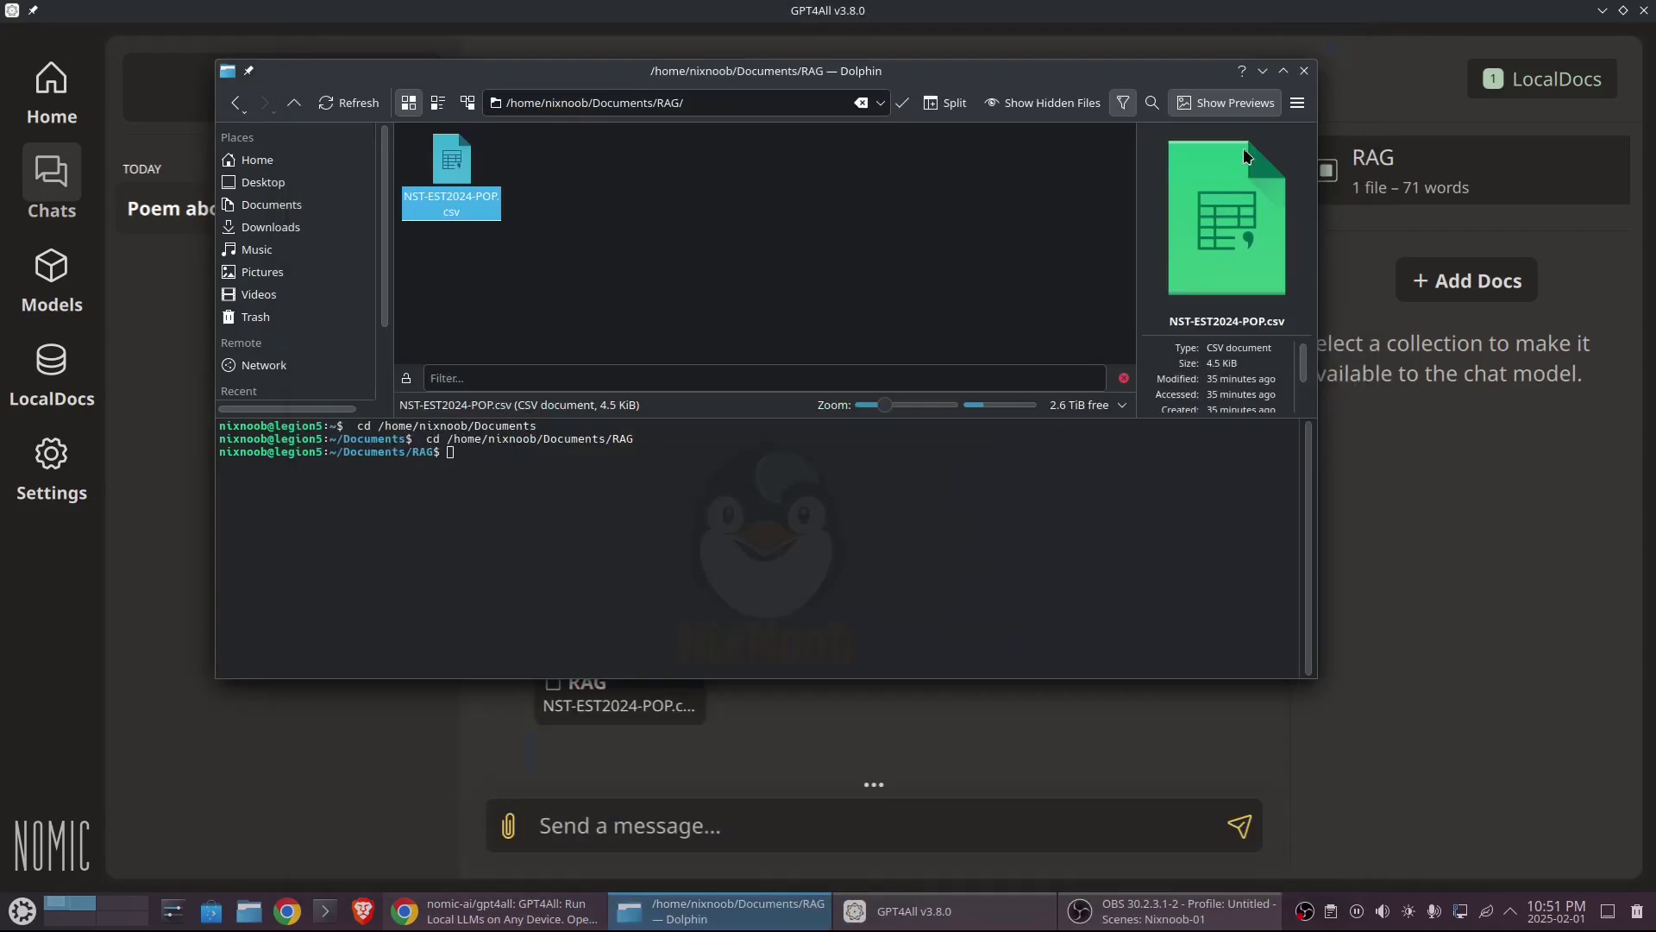
click(1262, 72)
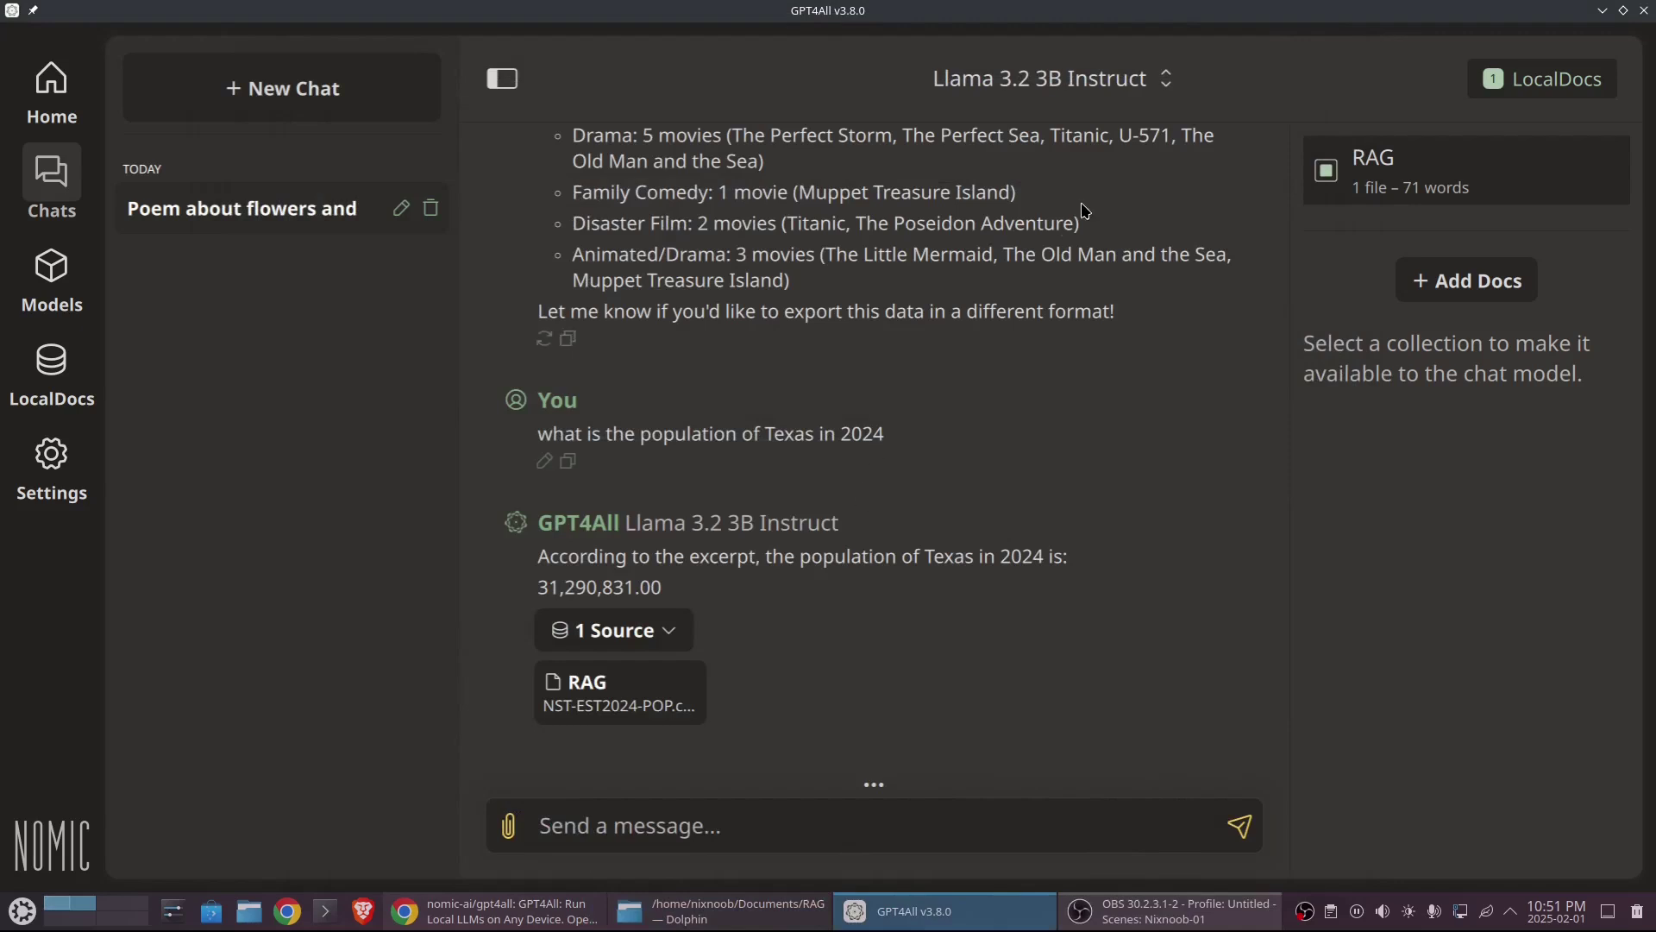
Check which models the chat can switch to, and copy the question "what is the population of Texas in 2024"
click(1068, 78)
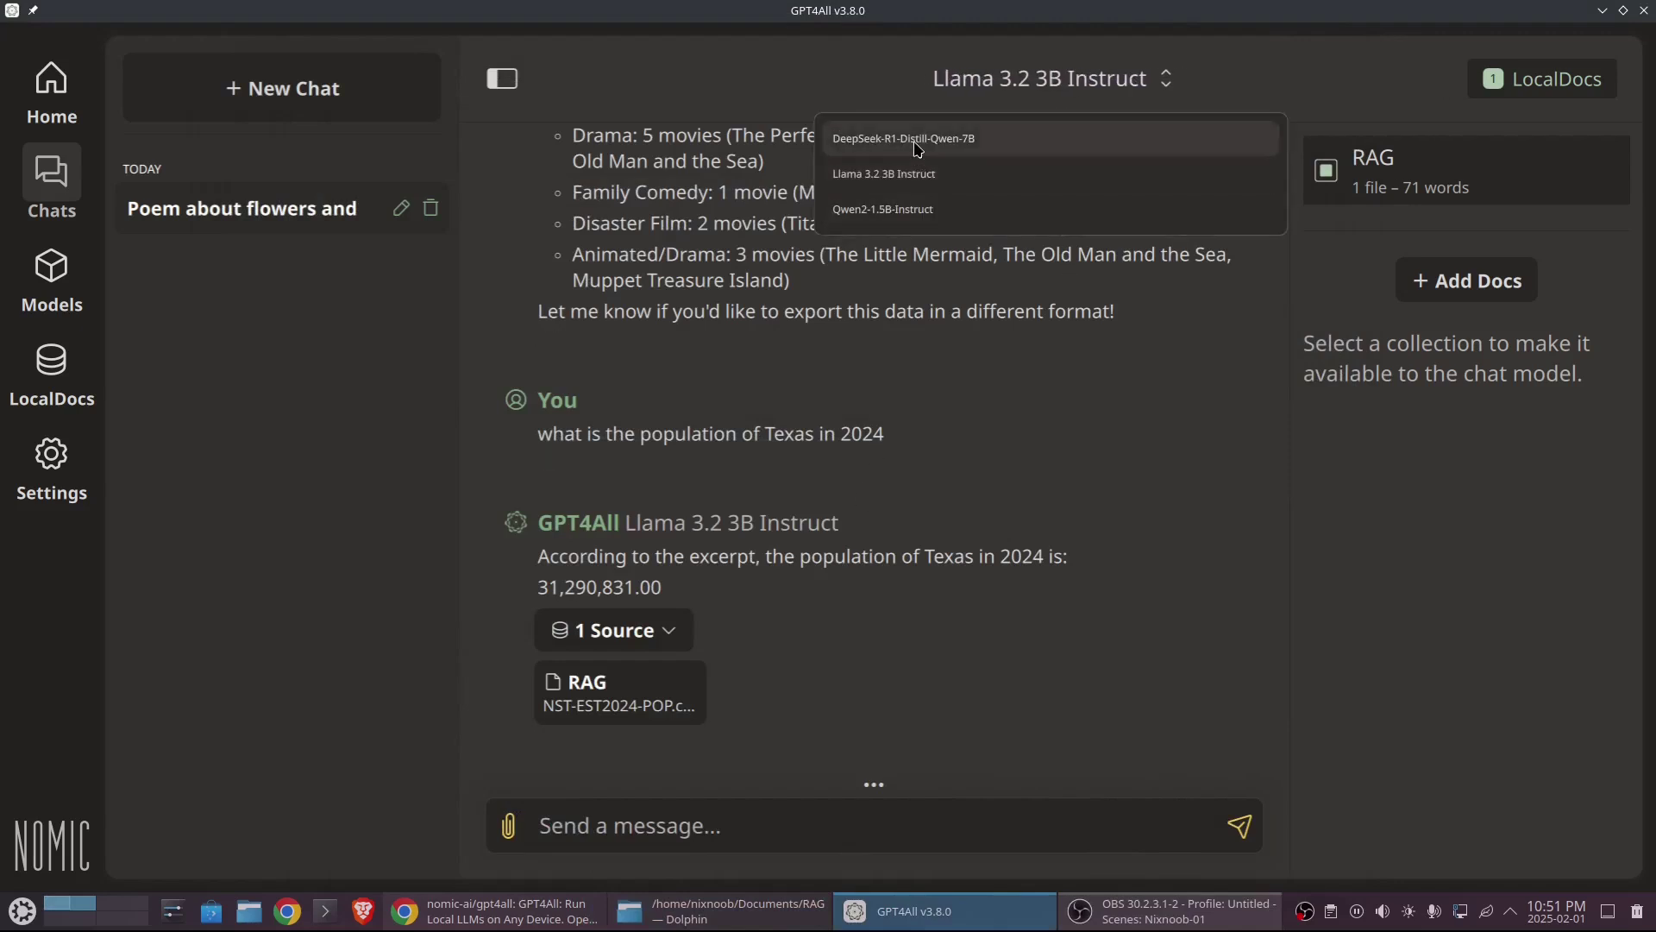
click(864, 736)
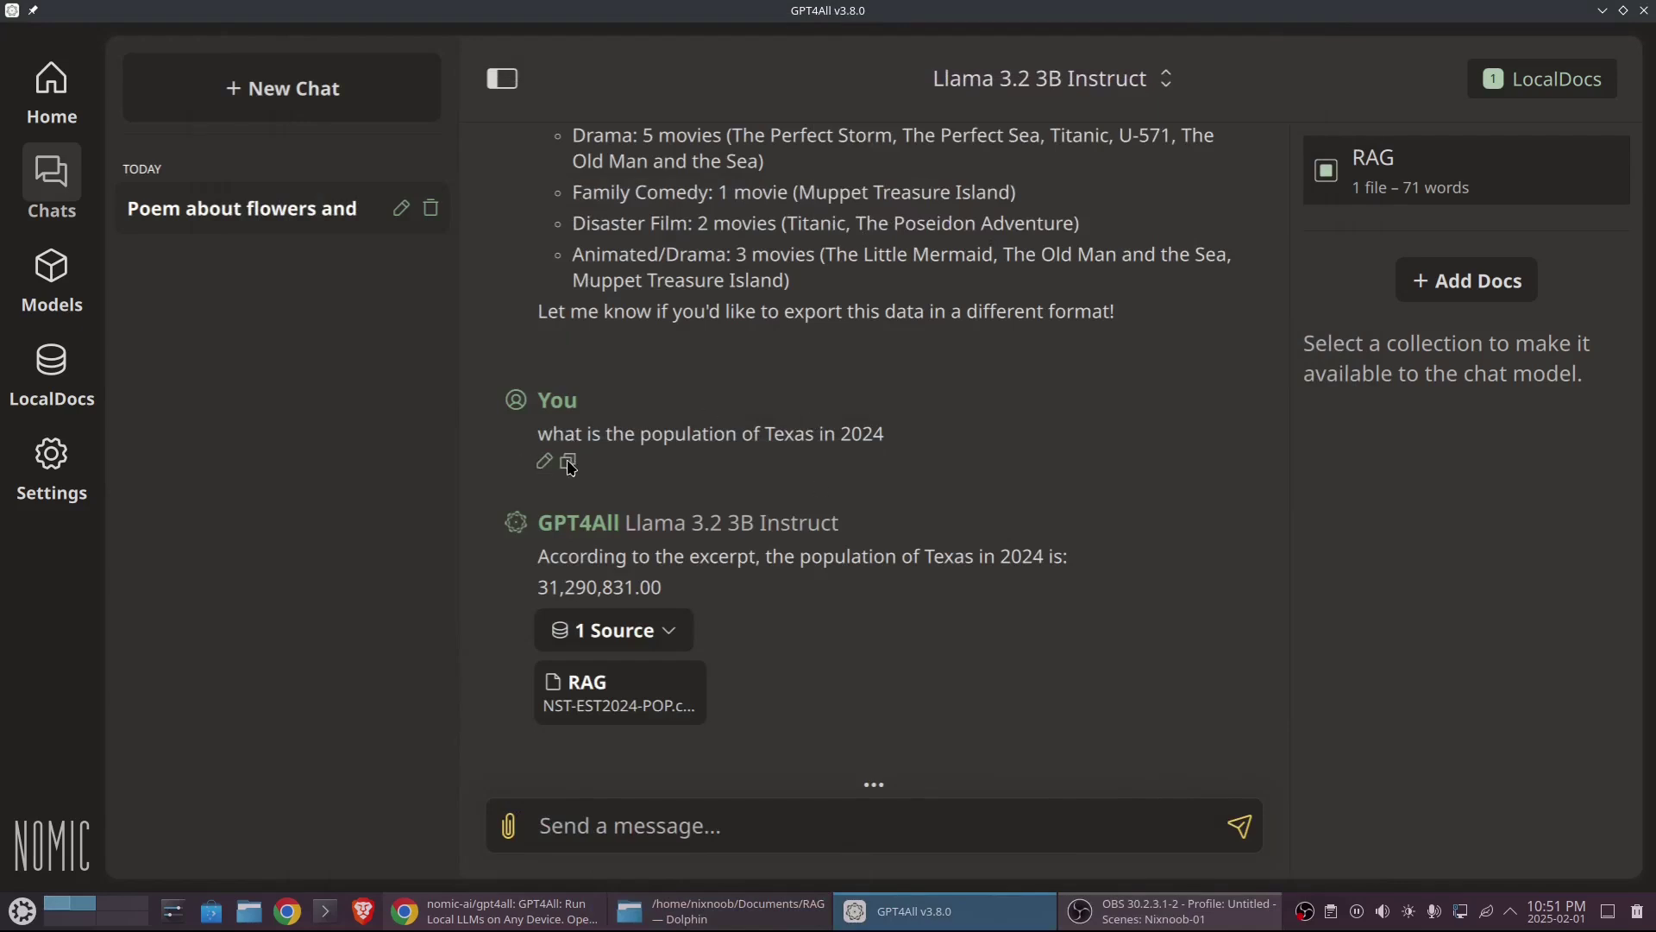
click(1022, 80)
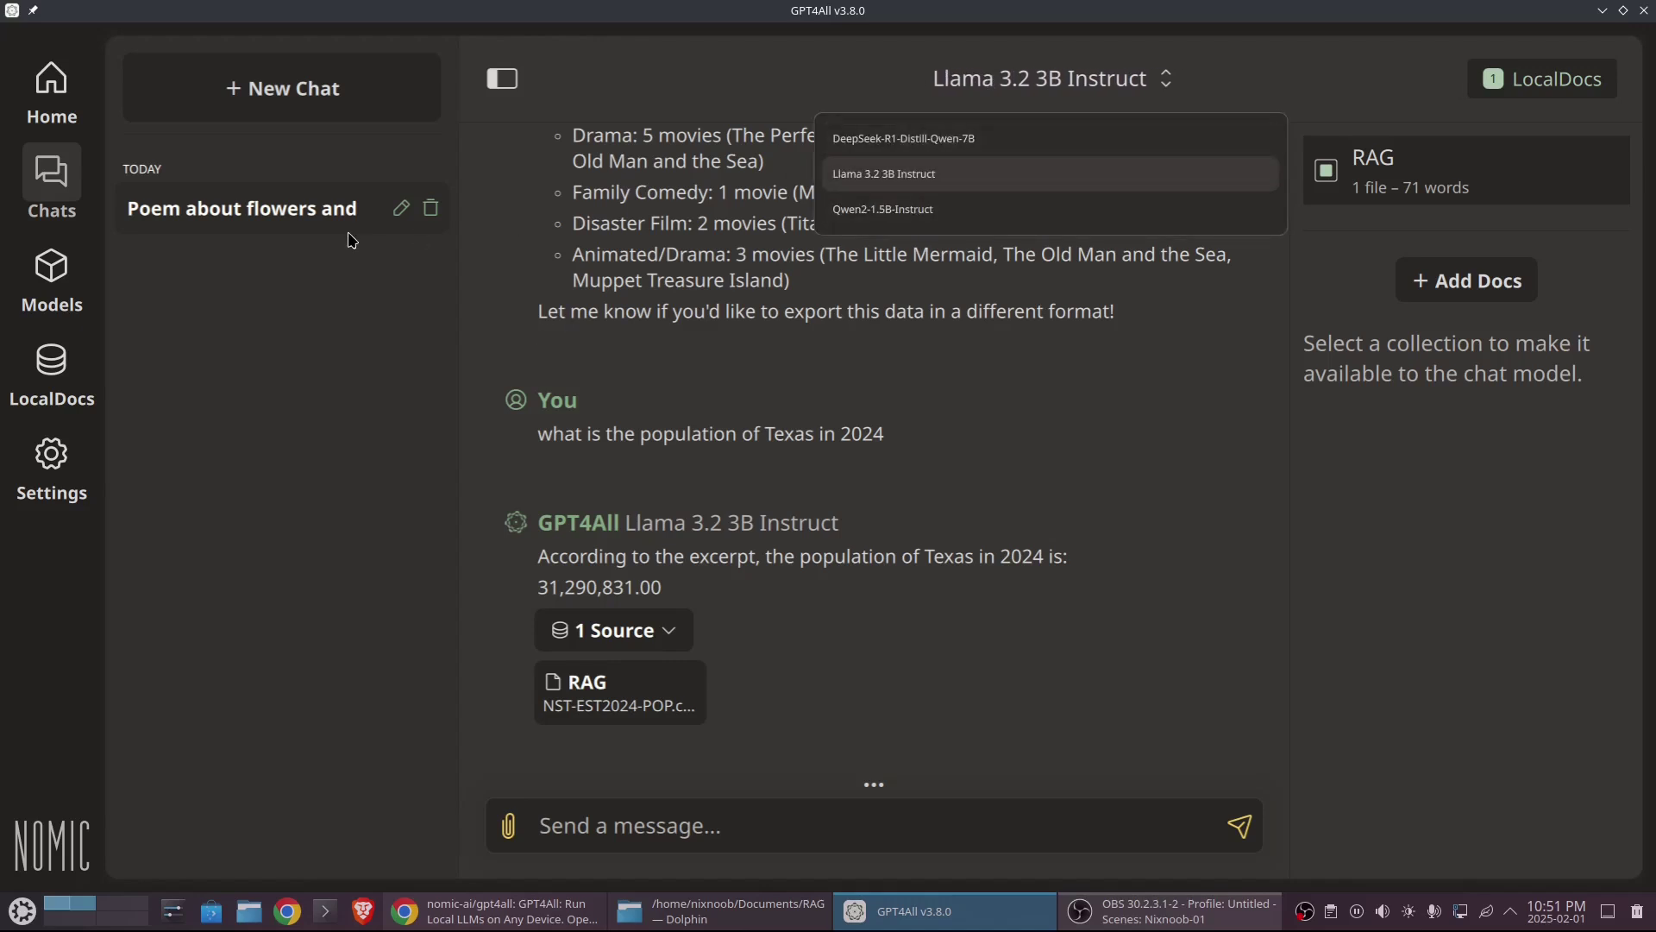
click(274, 299)
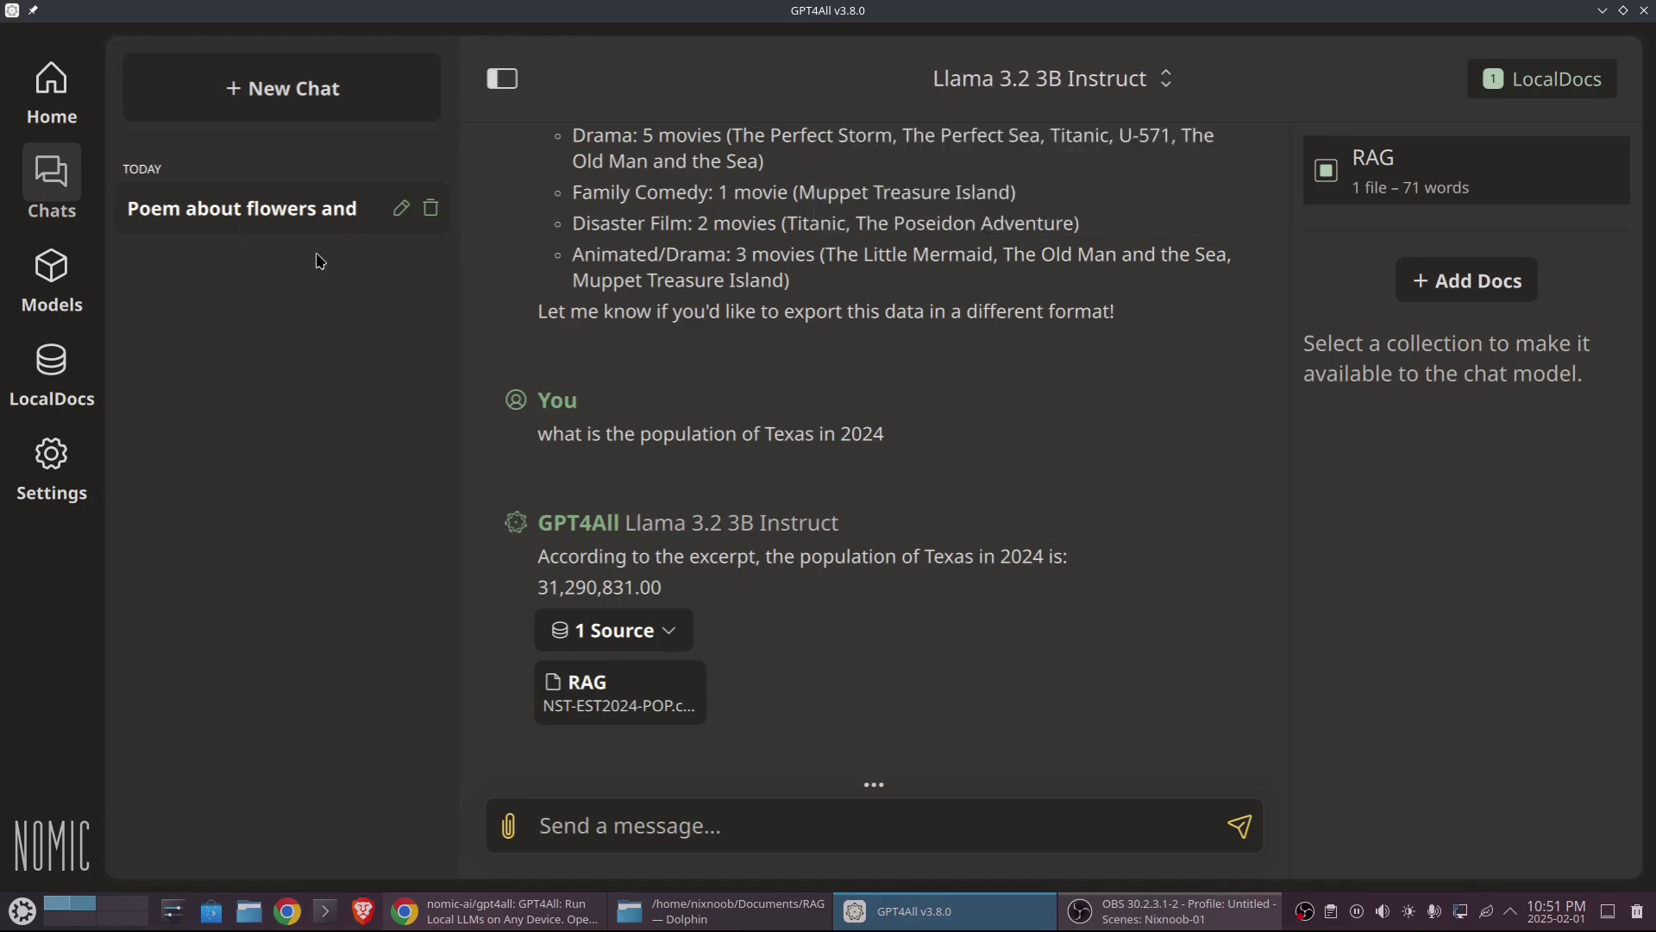
Start a new chat with the DeepSeek-R1-Distill-Qwen-7B model loaded and the RAG collection enabled
click(240, 86)
click(1031, 82)
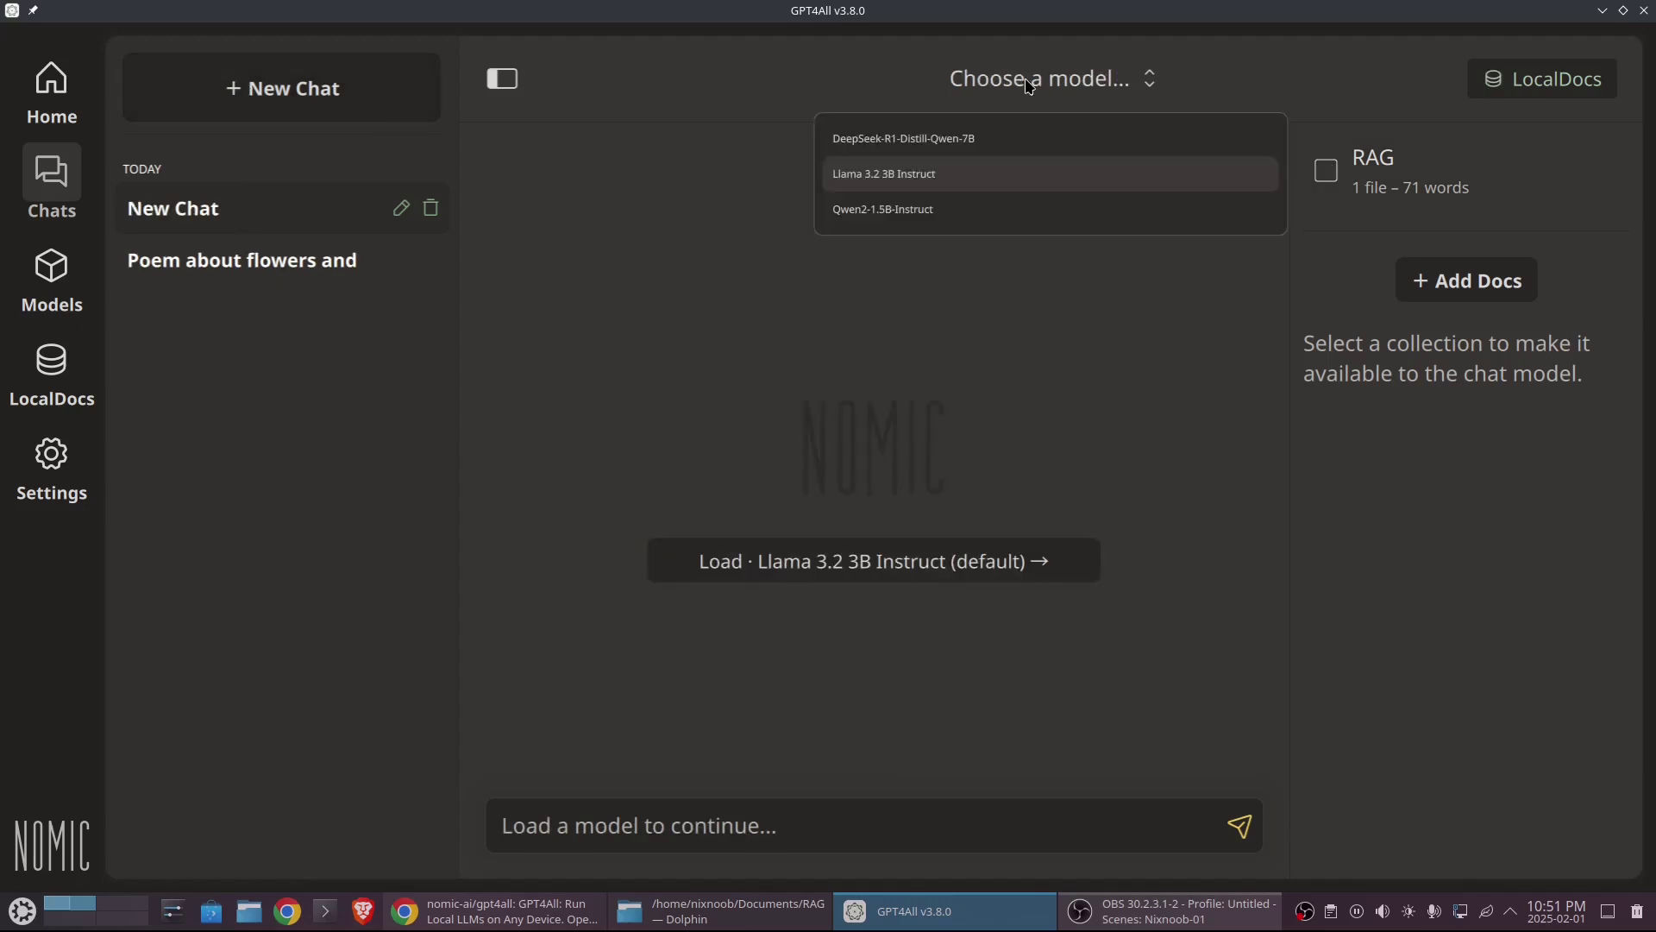
click(913, 143)
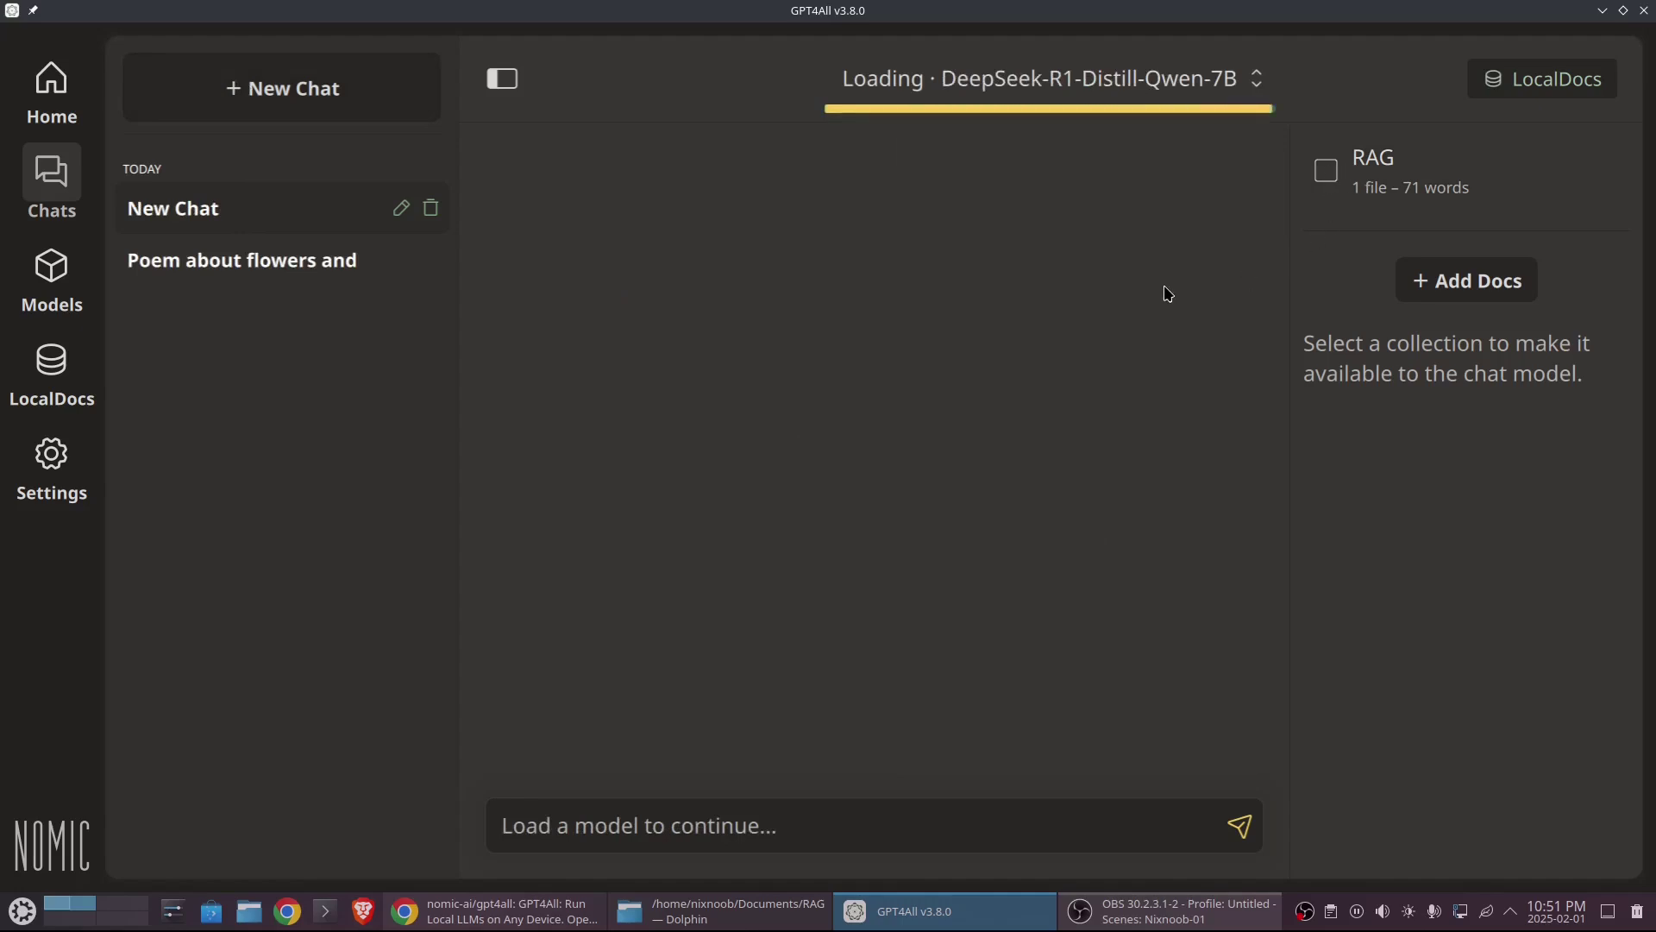
click(1326, 173)
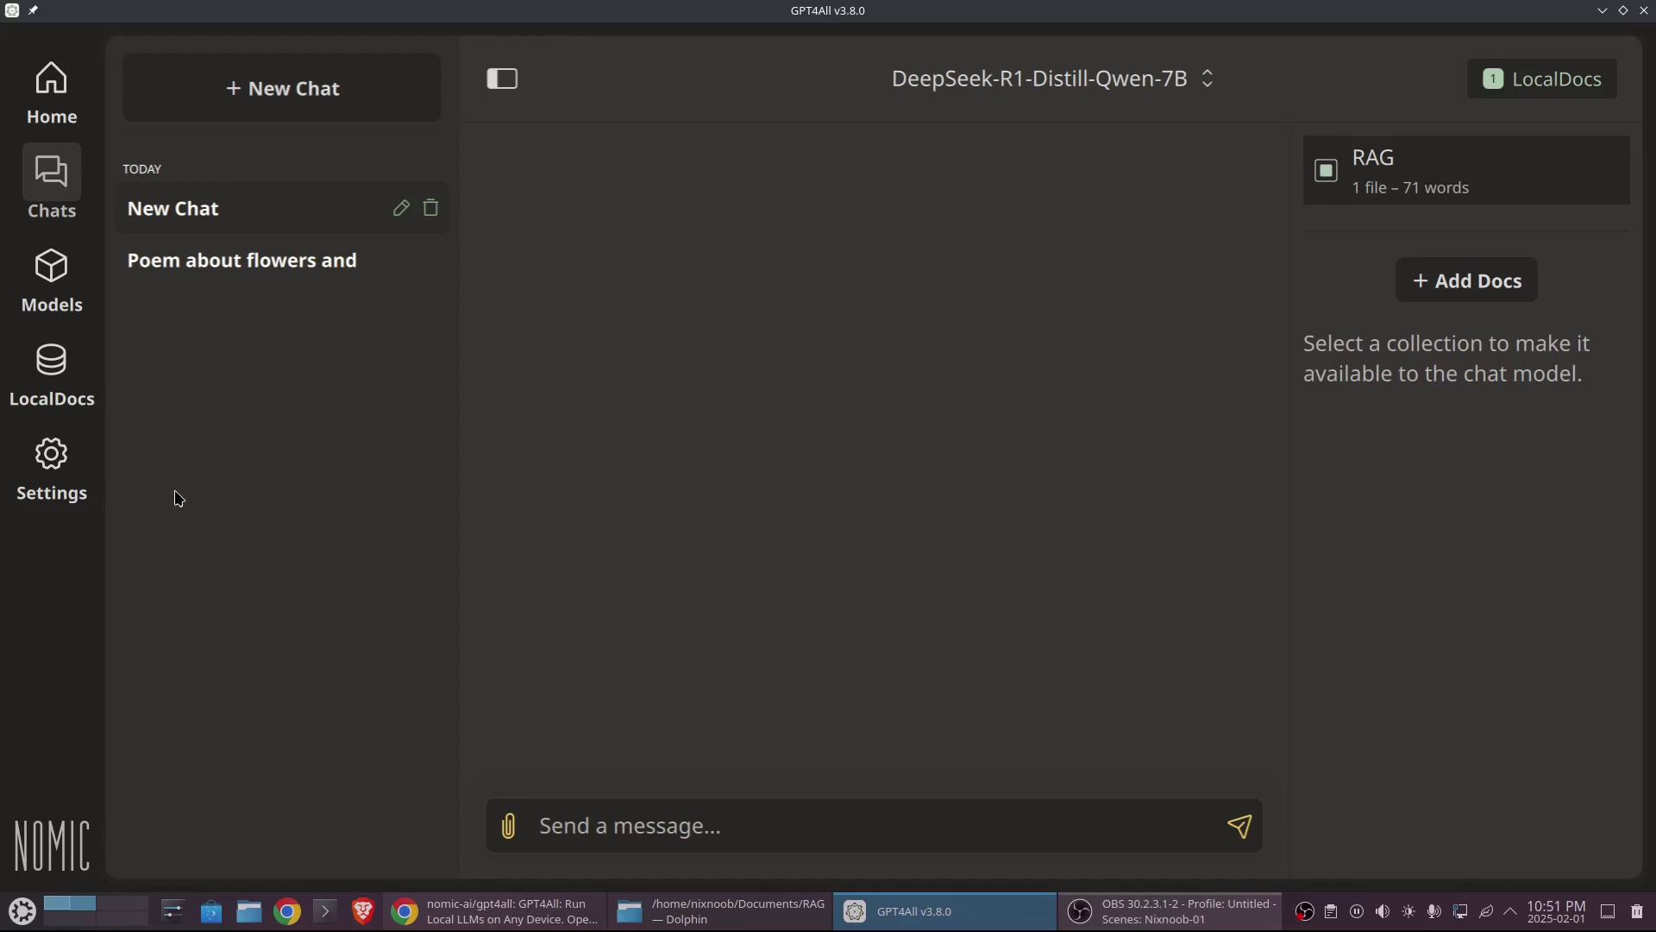
Review the LocalDocs collections, then paste and send "what is the population of Texas in 2024" in the new DeepSeek chat
click(43, 377)
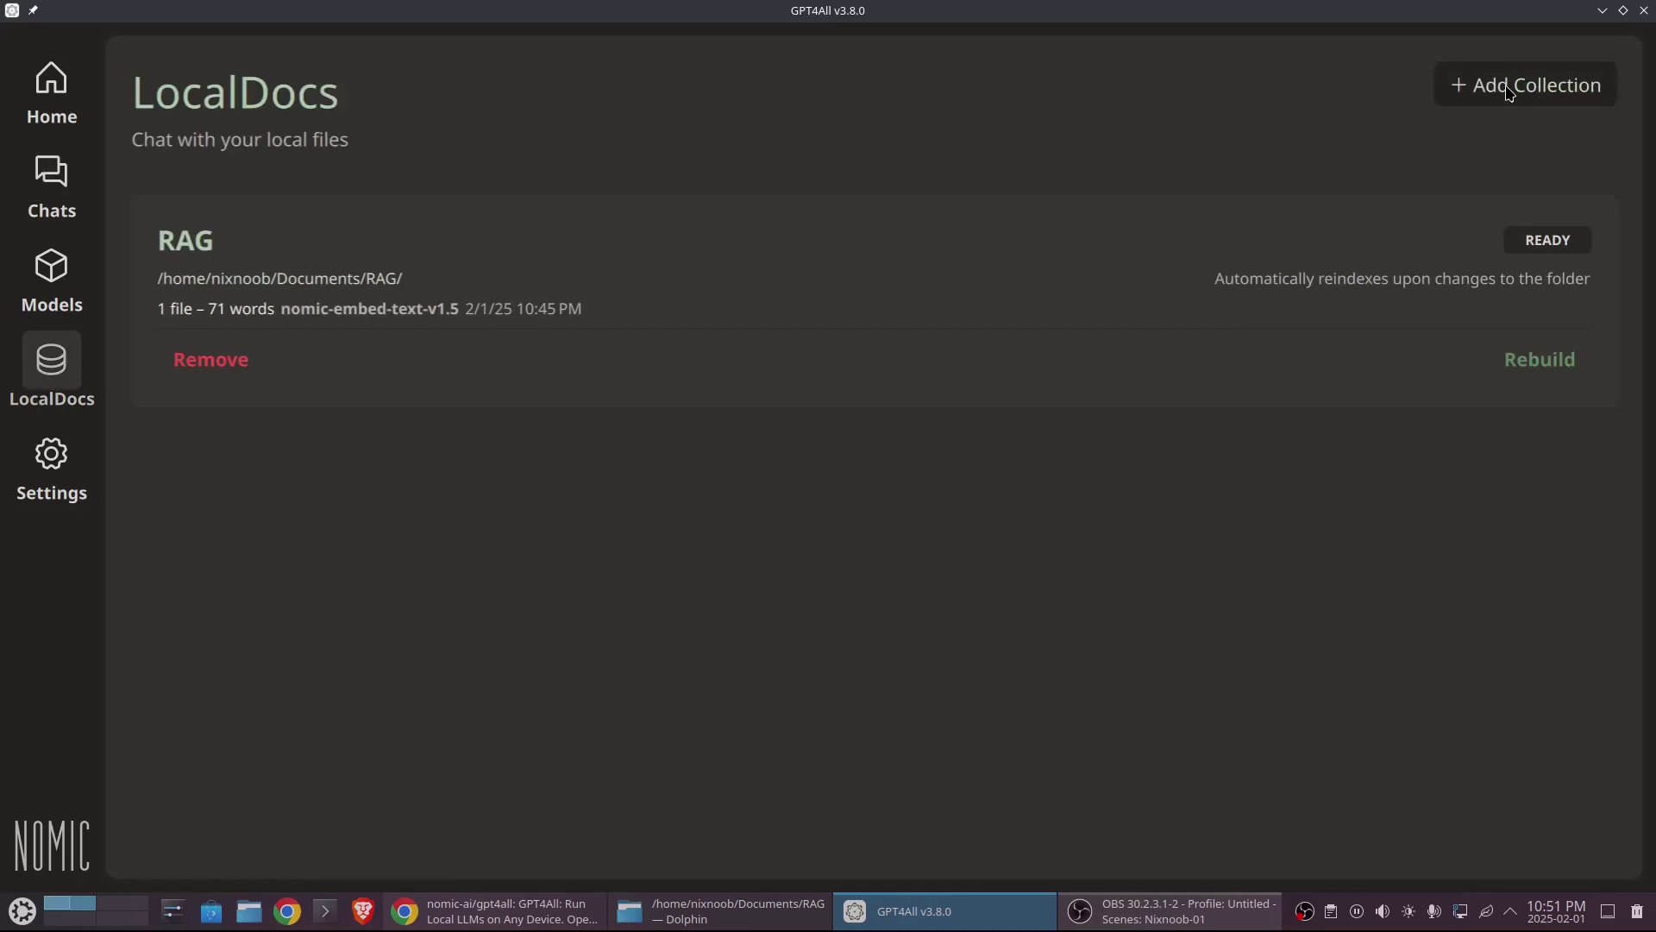
click(46, 183)
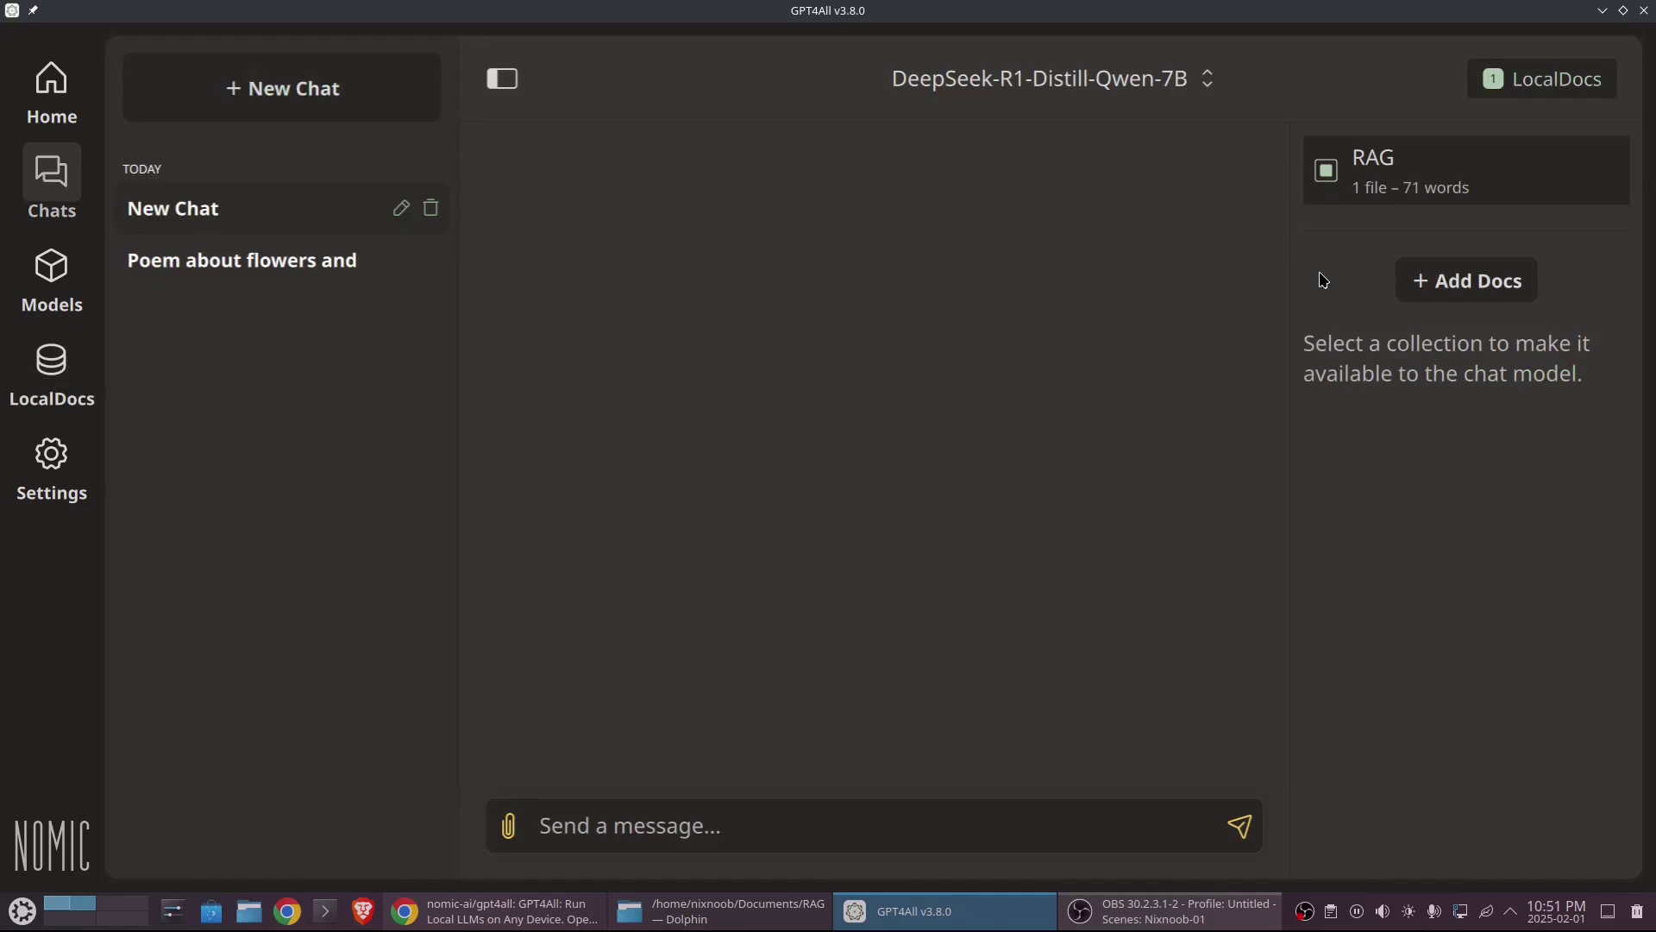
right_click(698, 828)
click(735, 814)
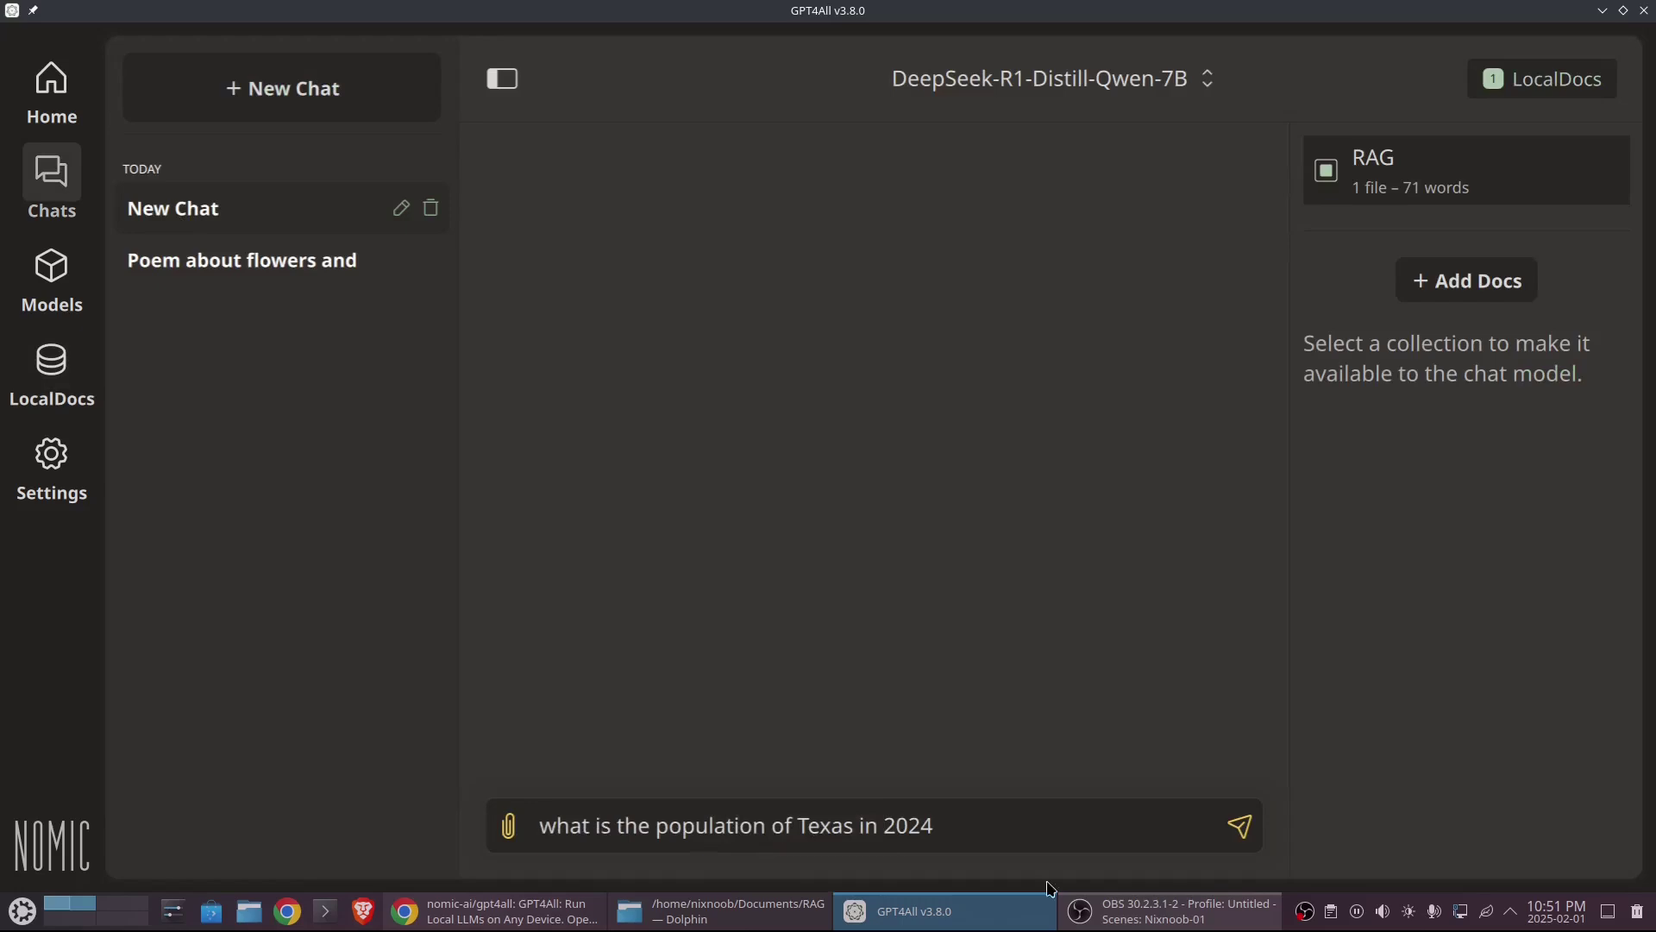
click(1257, 830)
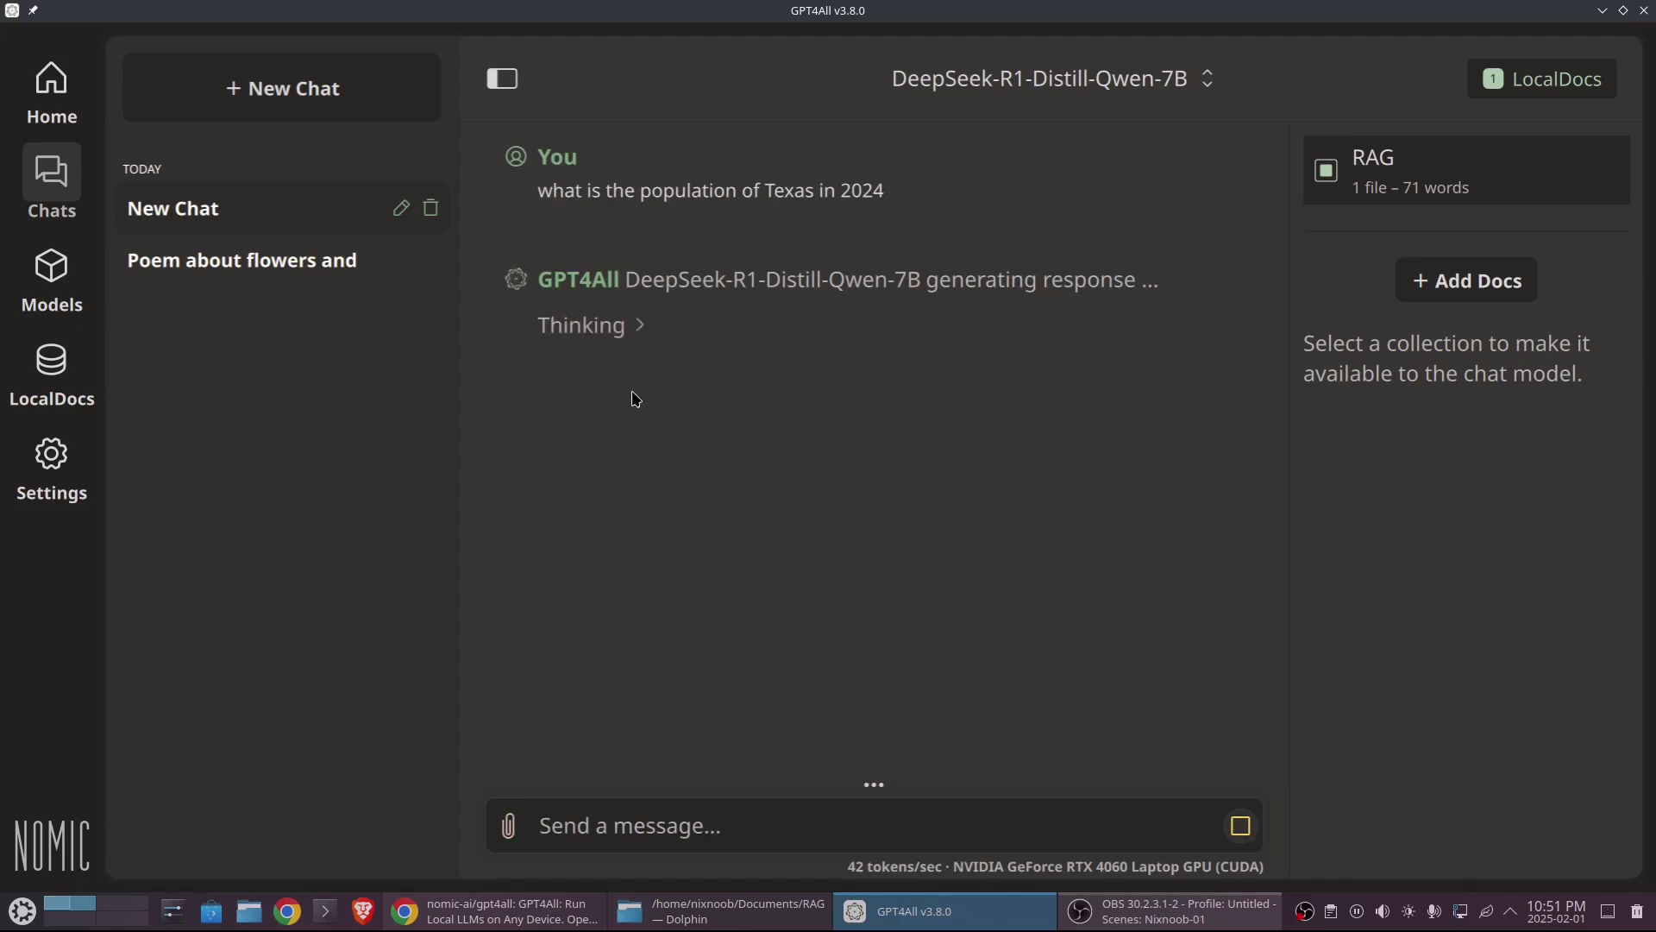
Expand DeepSeek's reasoning, read through it, and highlight the population figure in the final answer
click(637, 335)
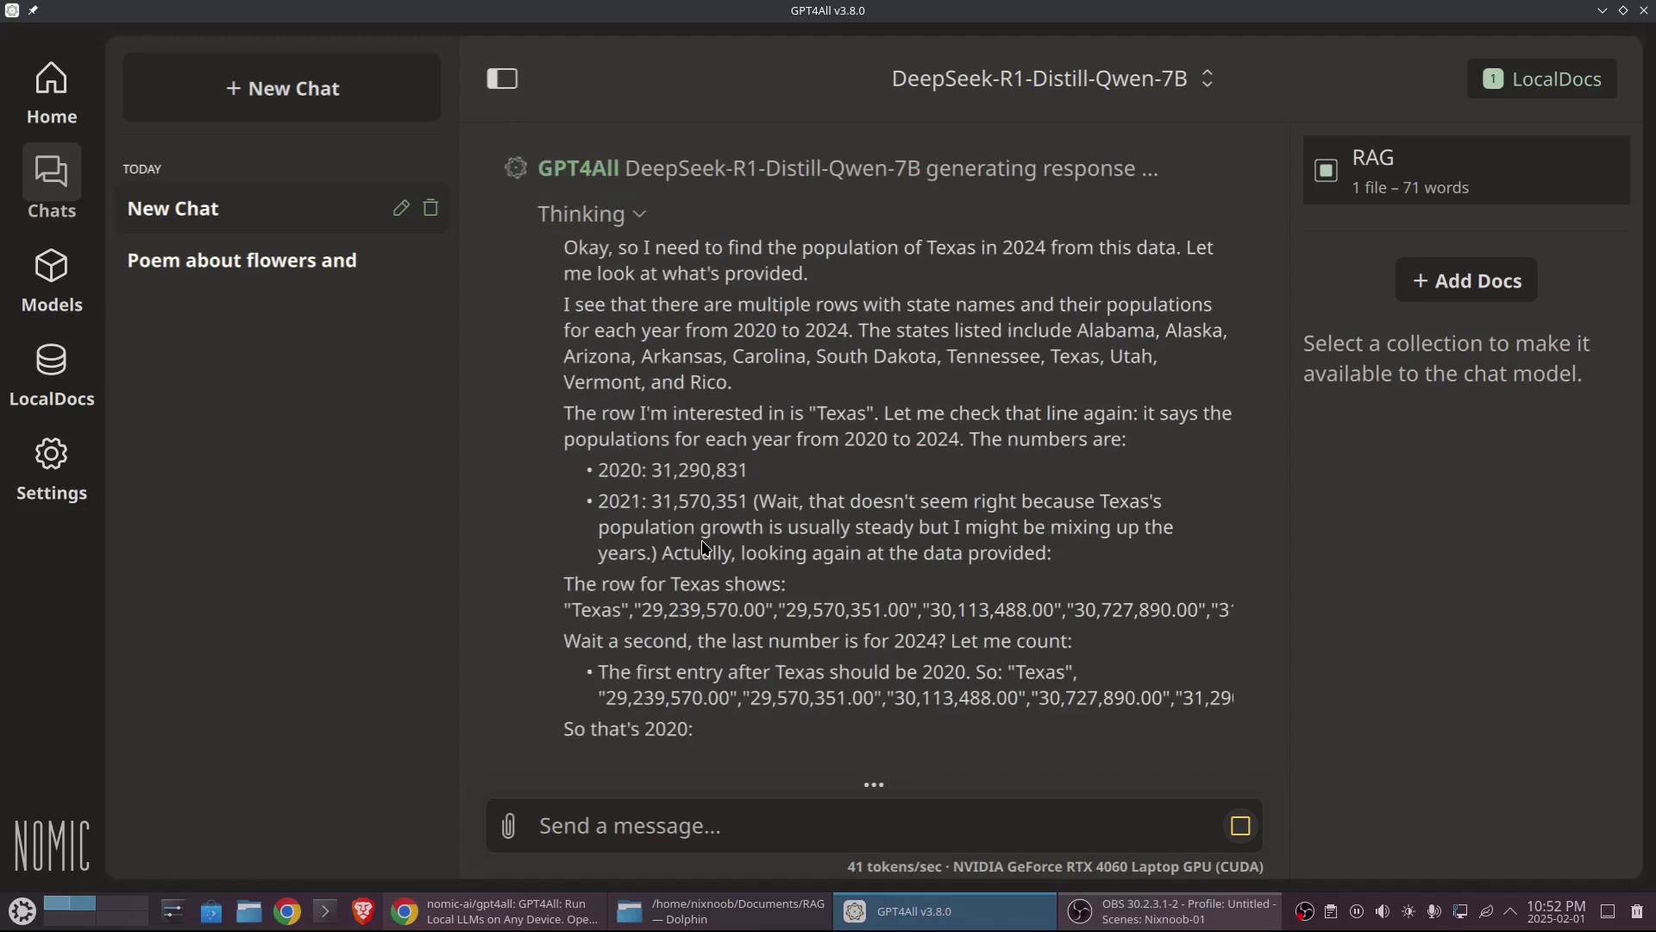
scroll(706, 546, up, 3)
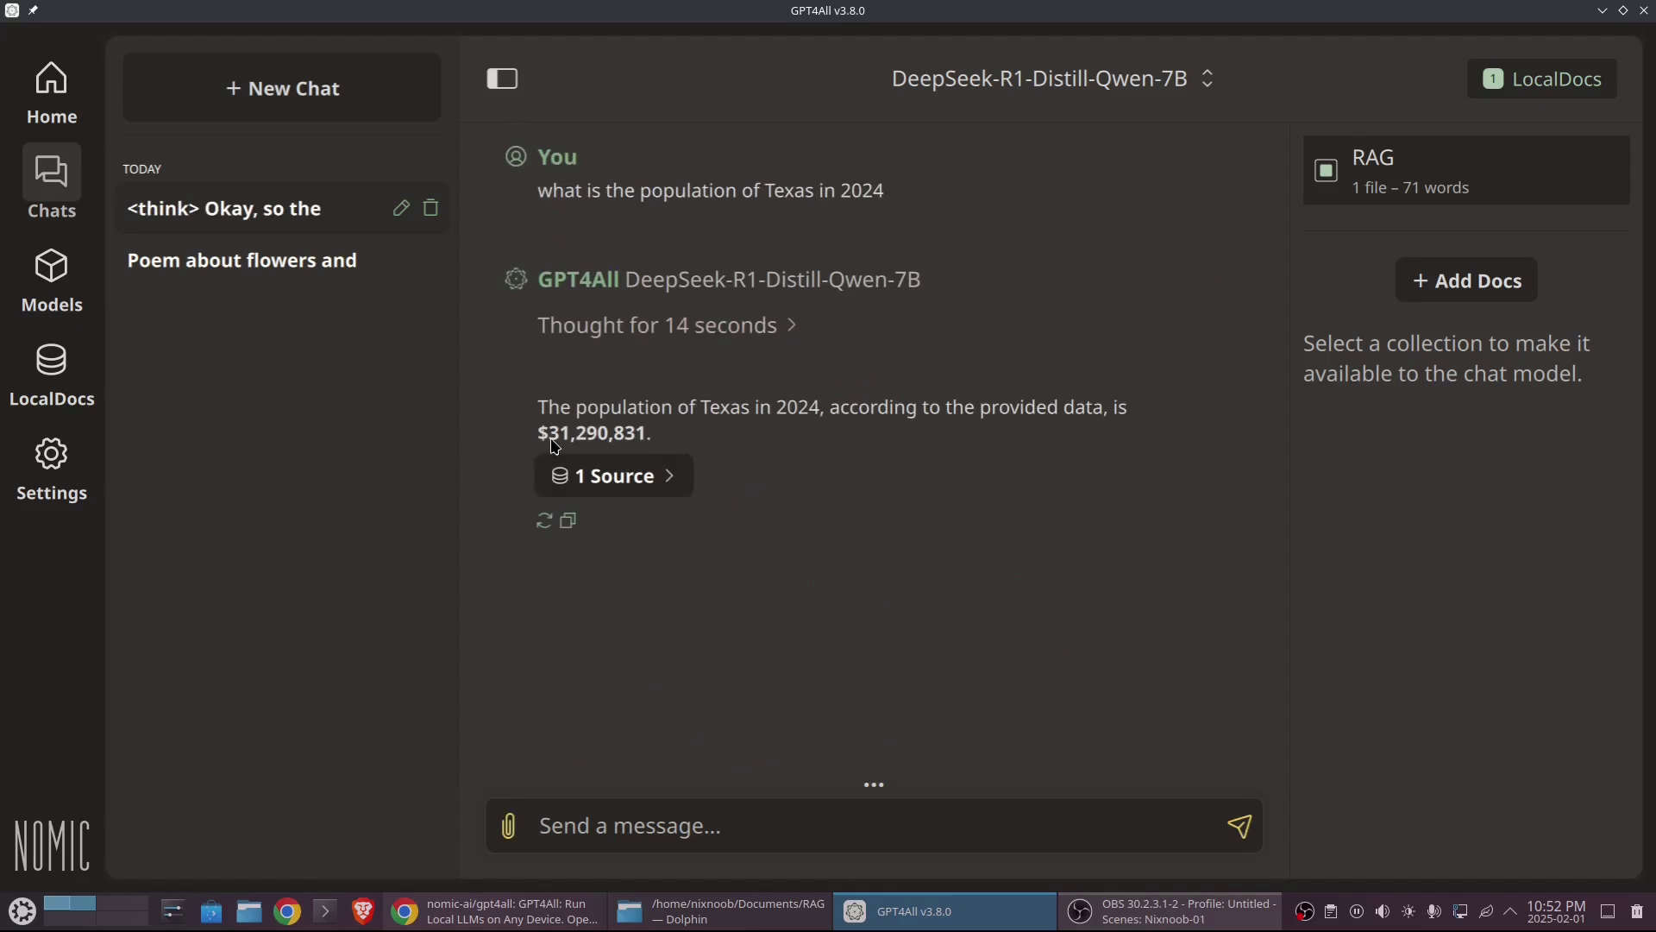
drag(555, 442, 650, 443)
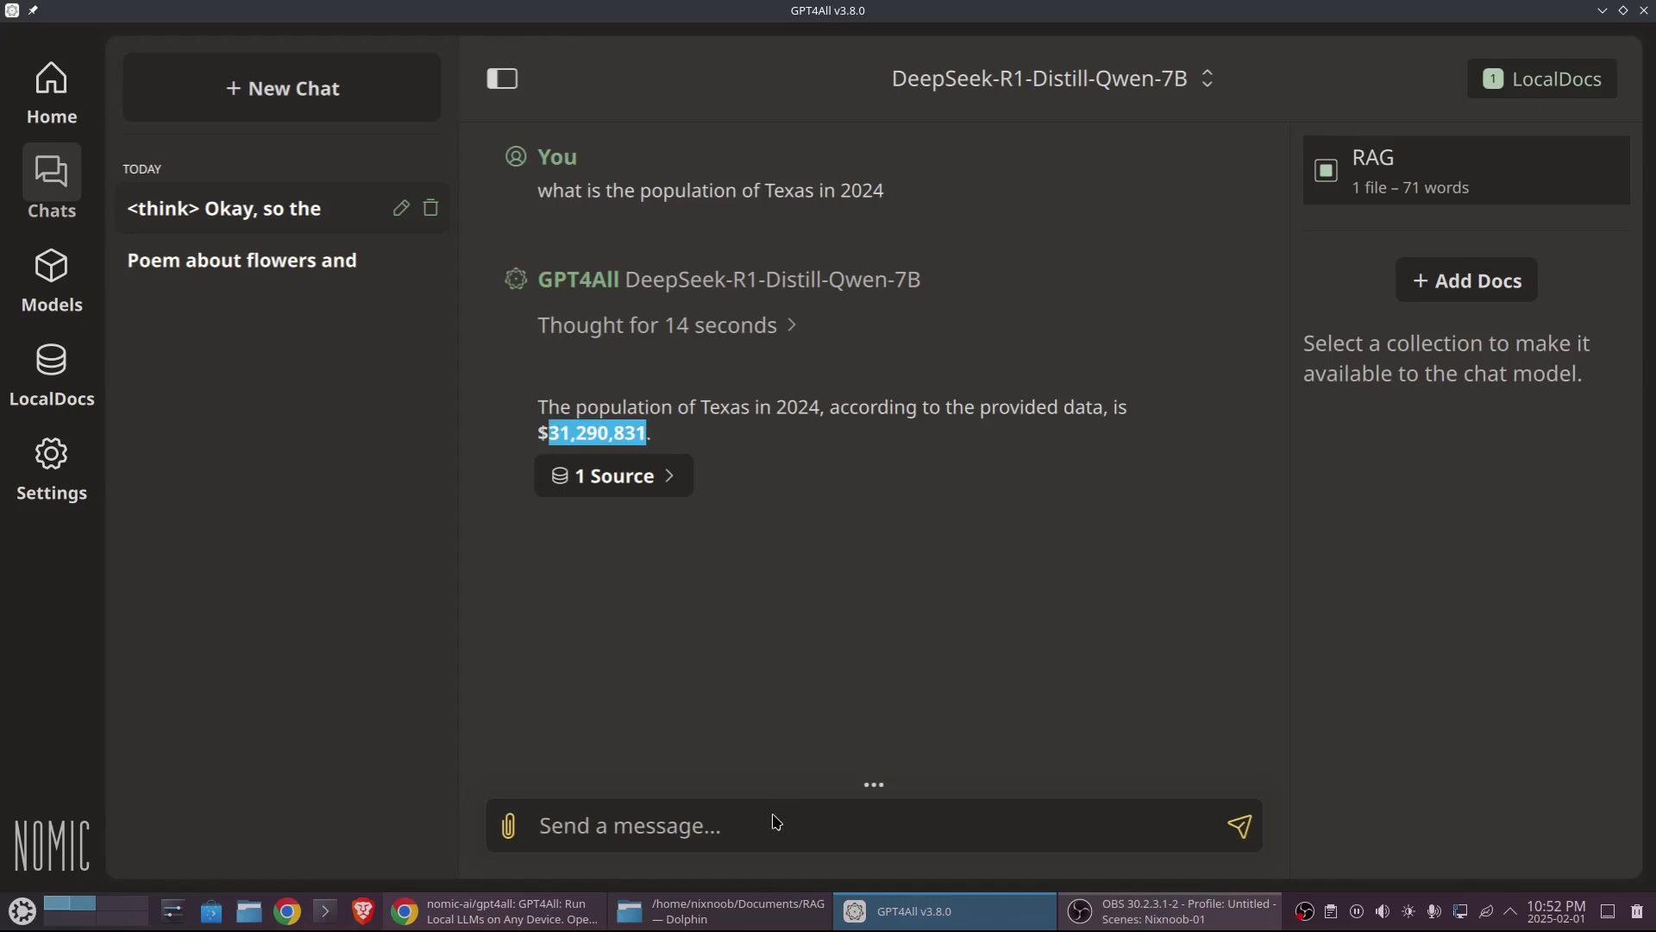
Open NST-EST2024-POP.csv from the RAG folder in Kate, check the Texas 2024 population, and return to the chat
click(680, 914)
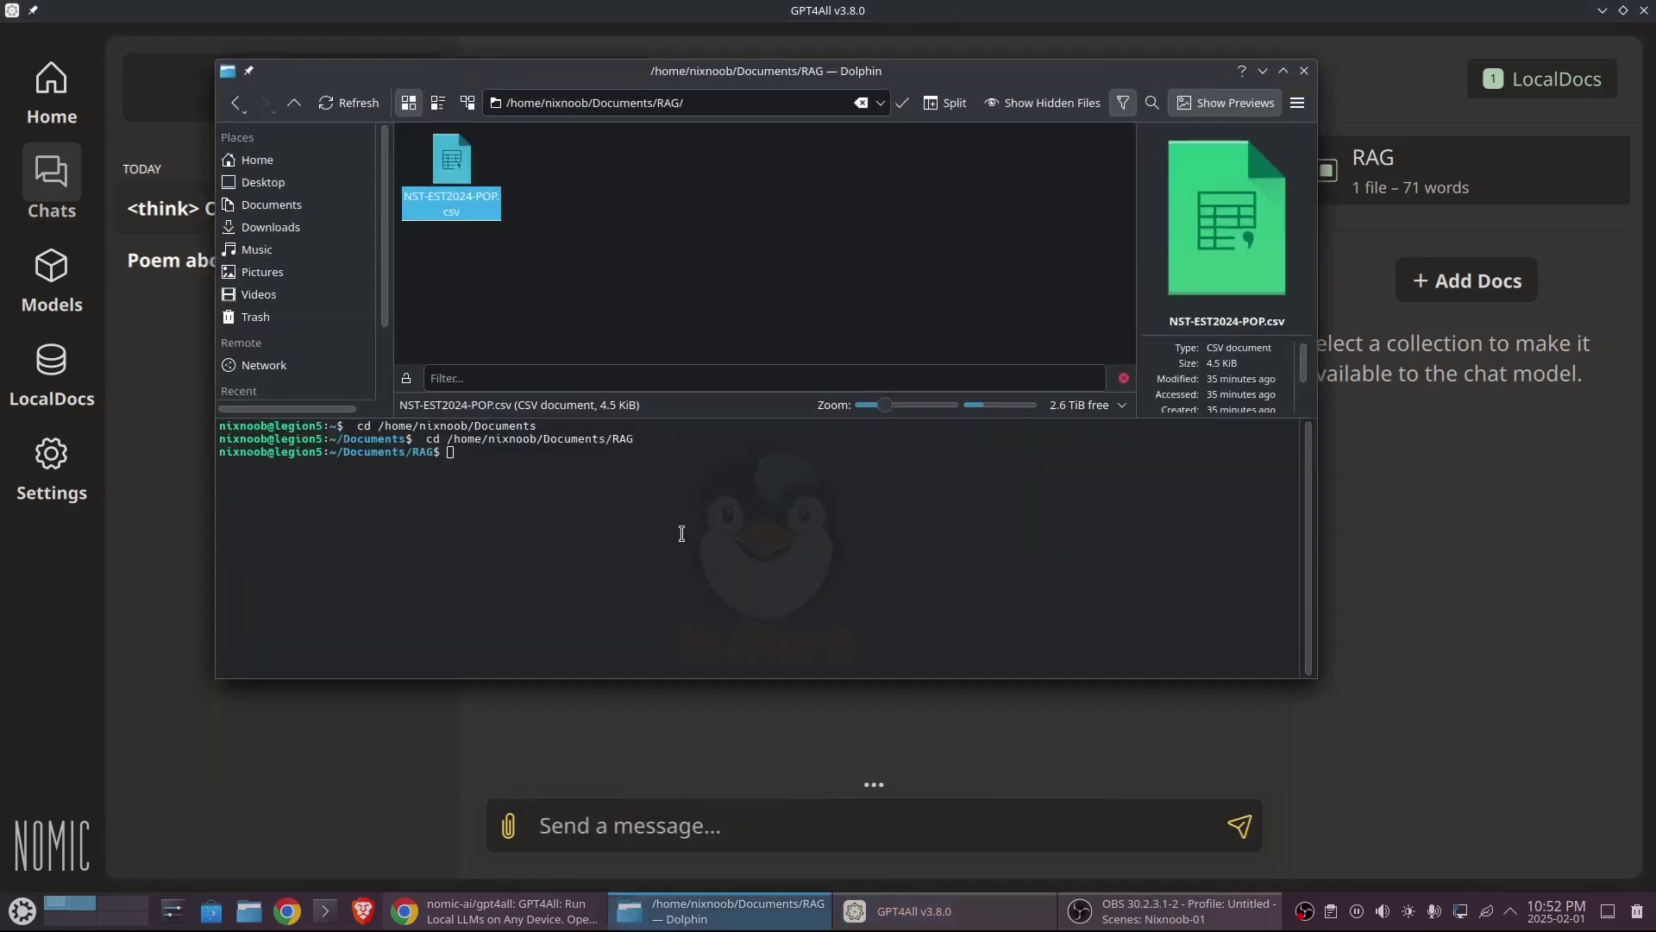
right_click(444, 153)
mouse_move(520, 188)
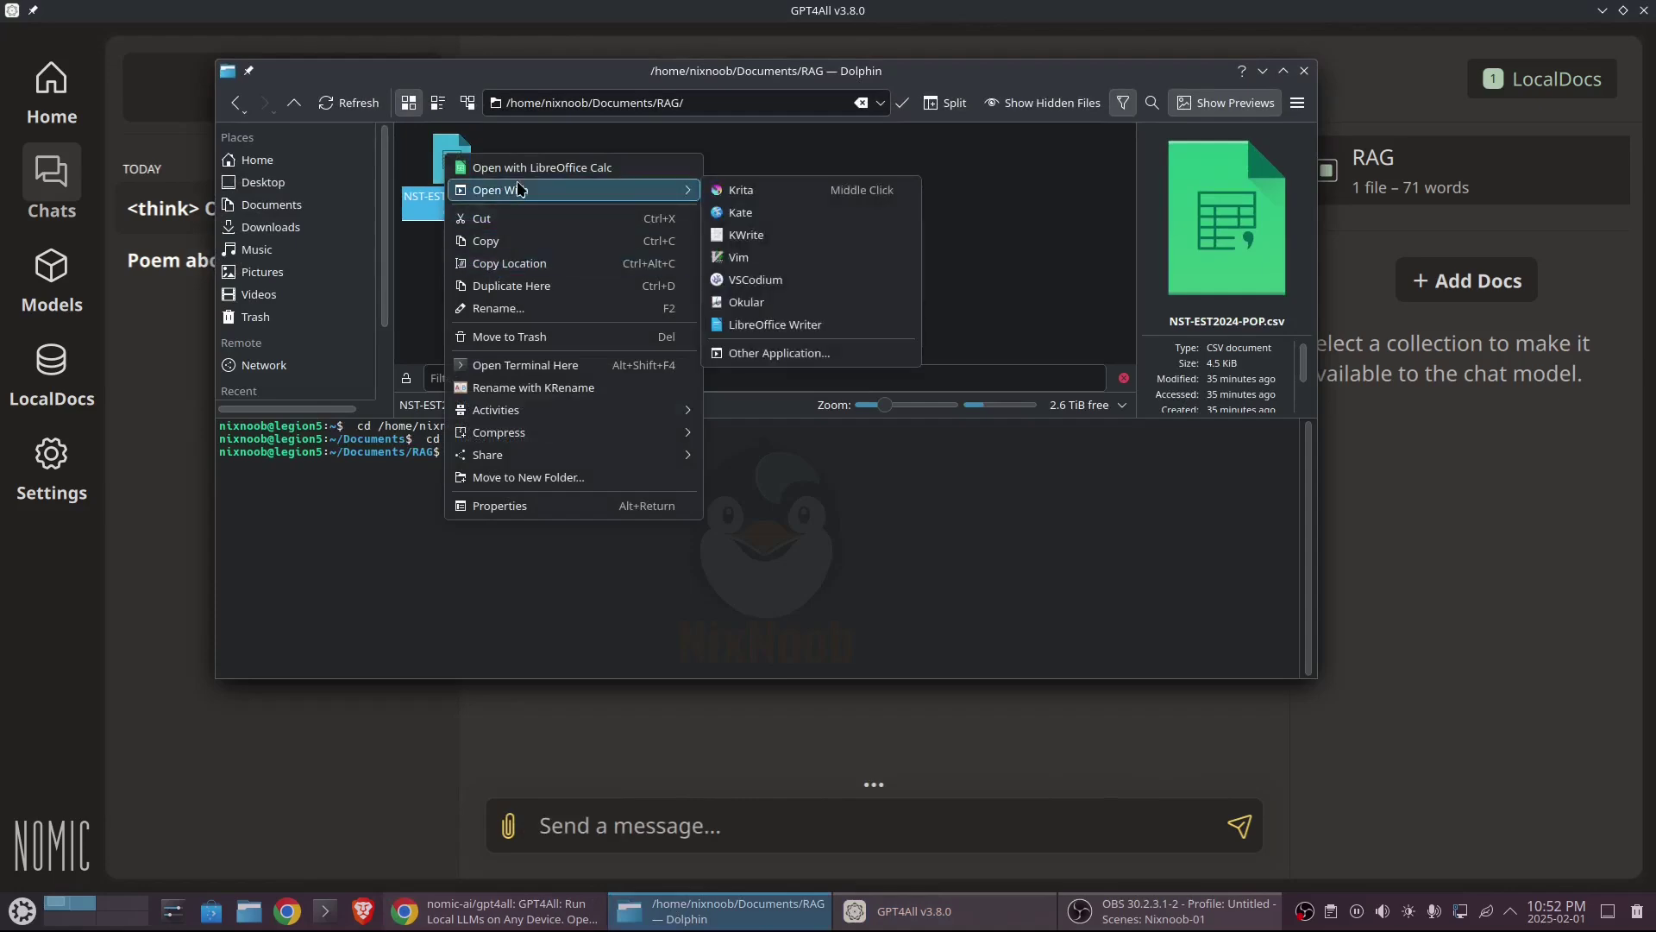
click(740, 212)
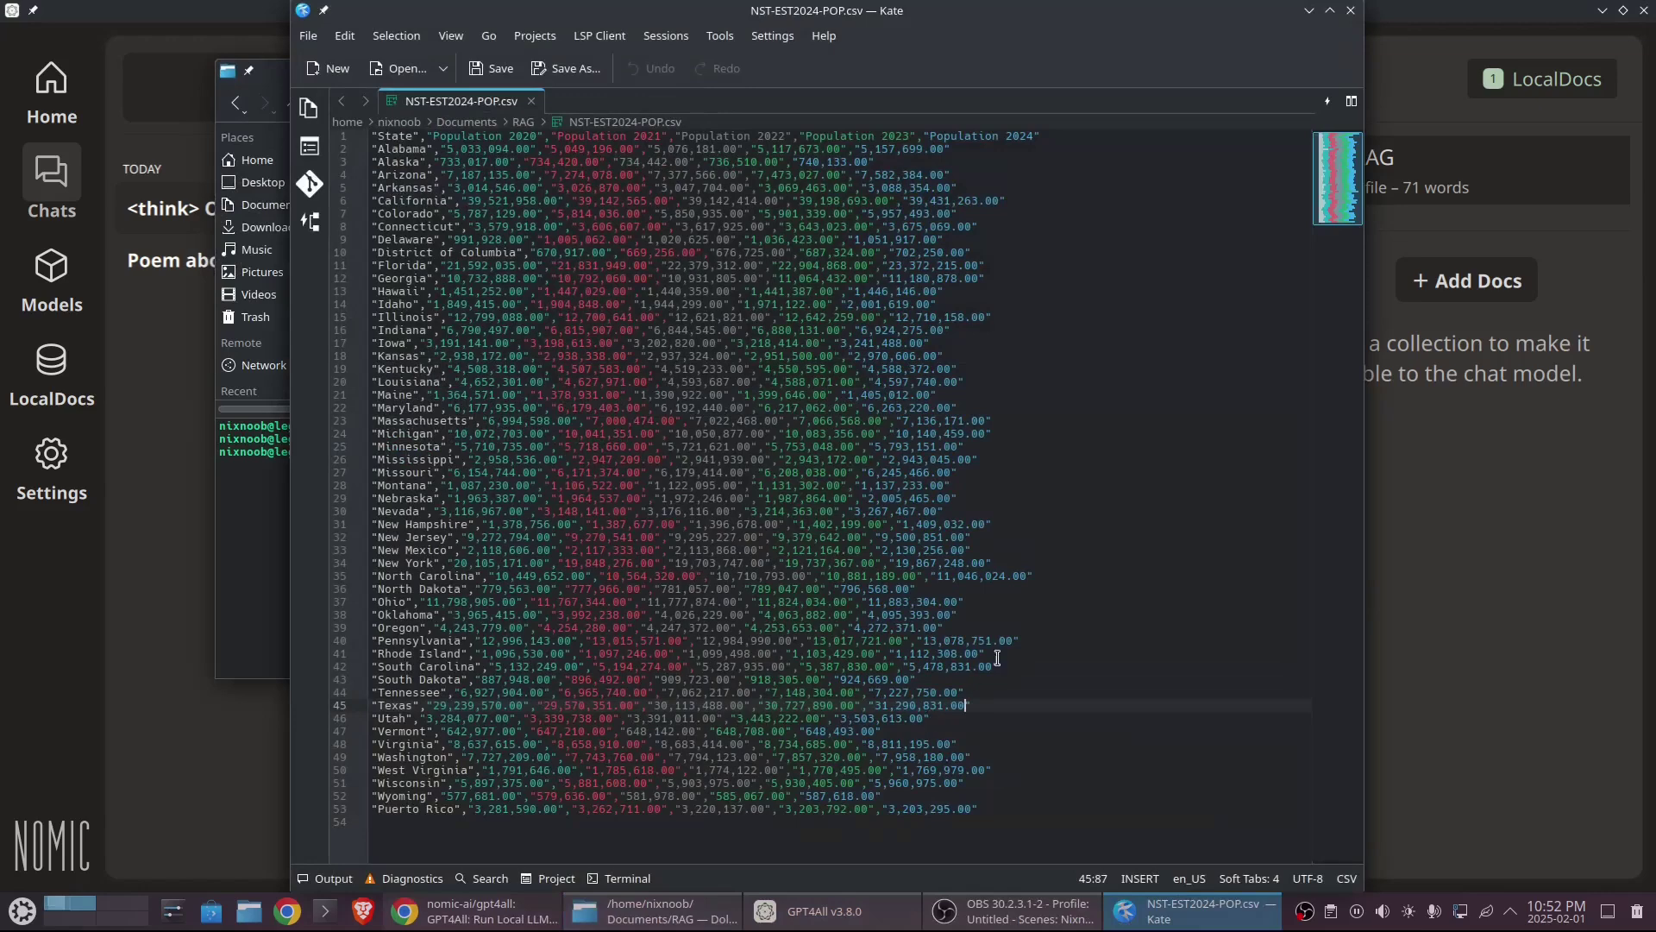
click(1350, 9)
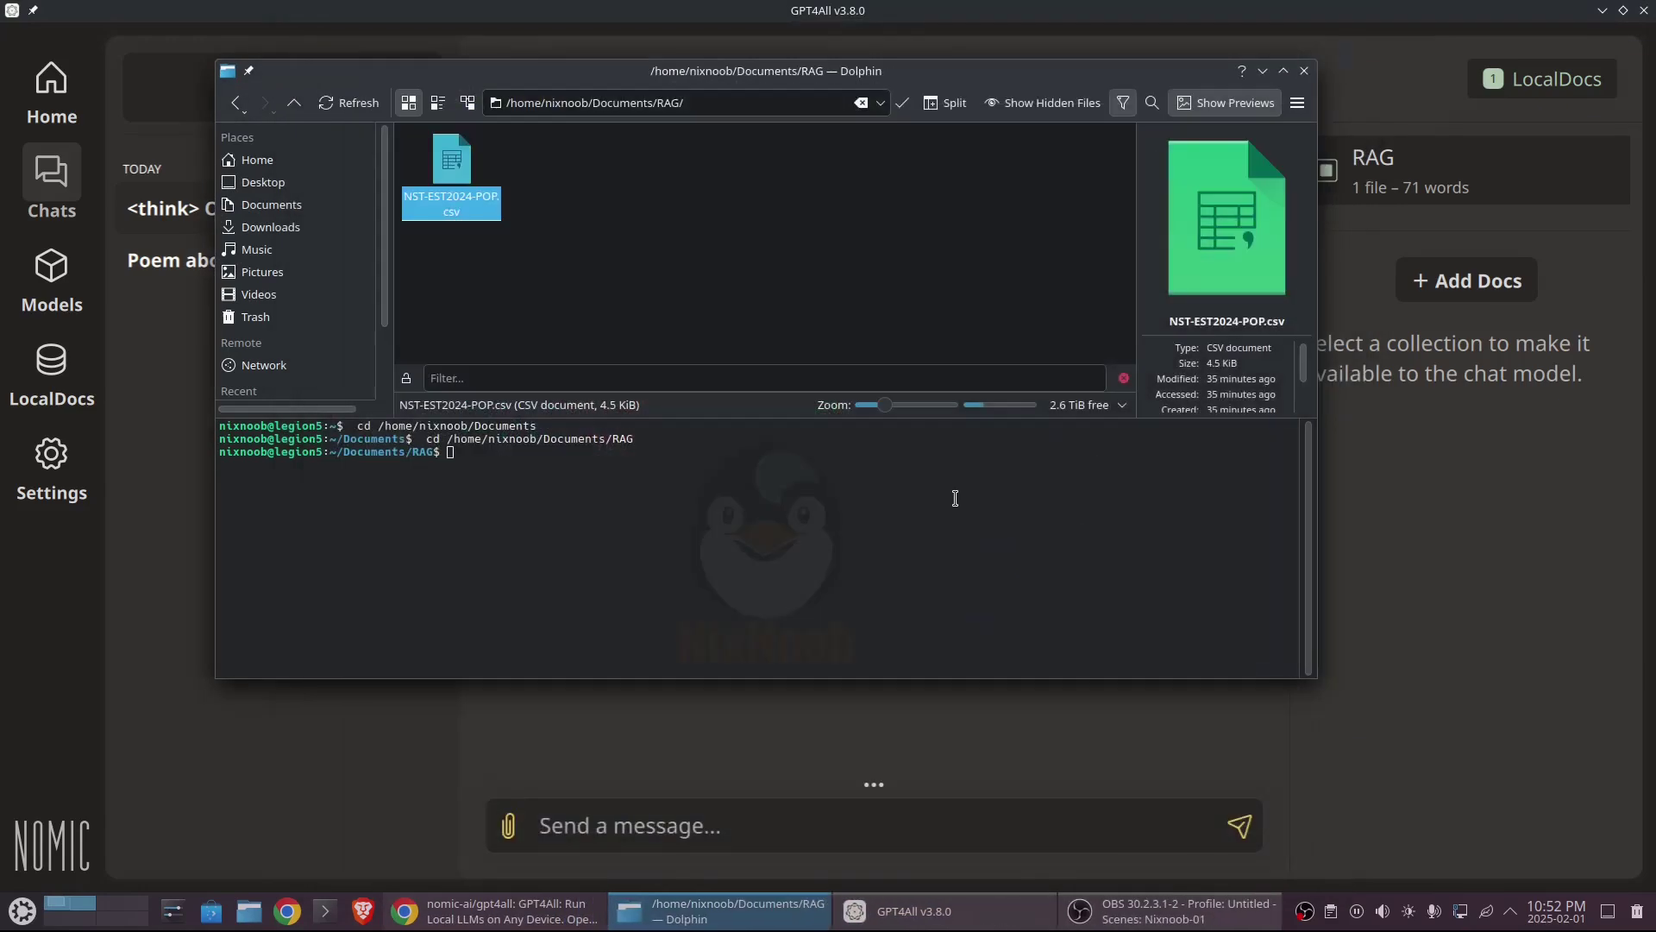
click(1262, 70)
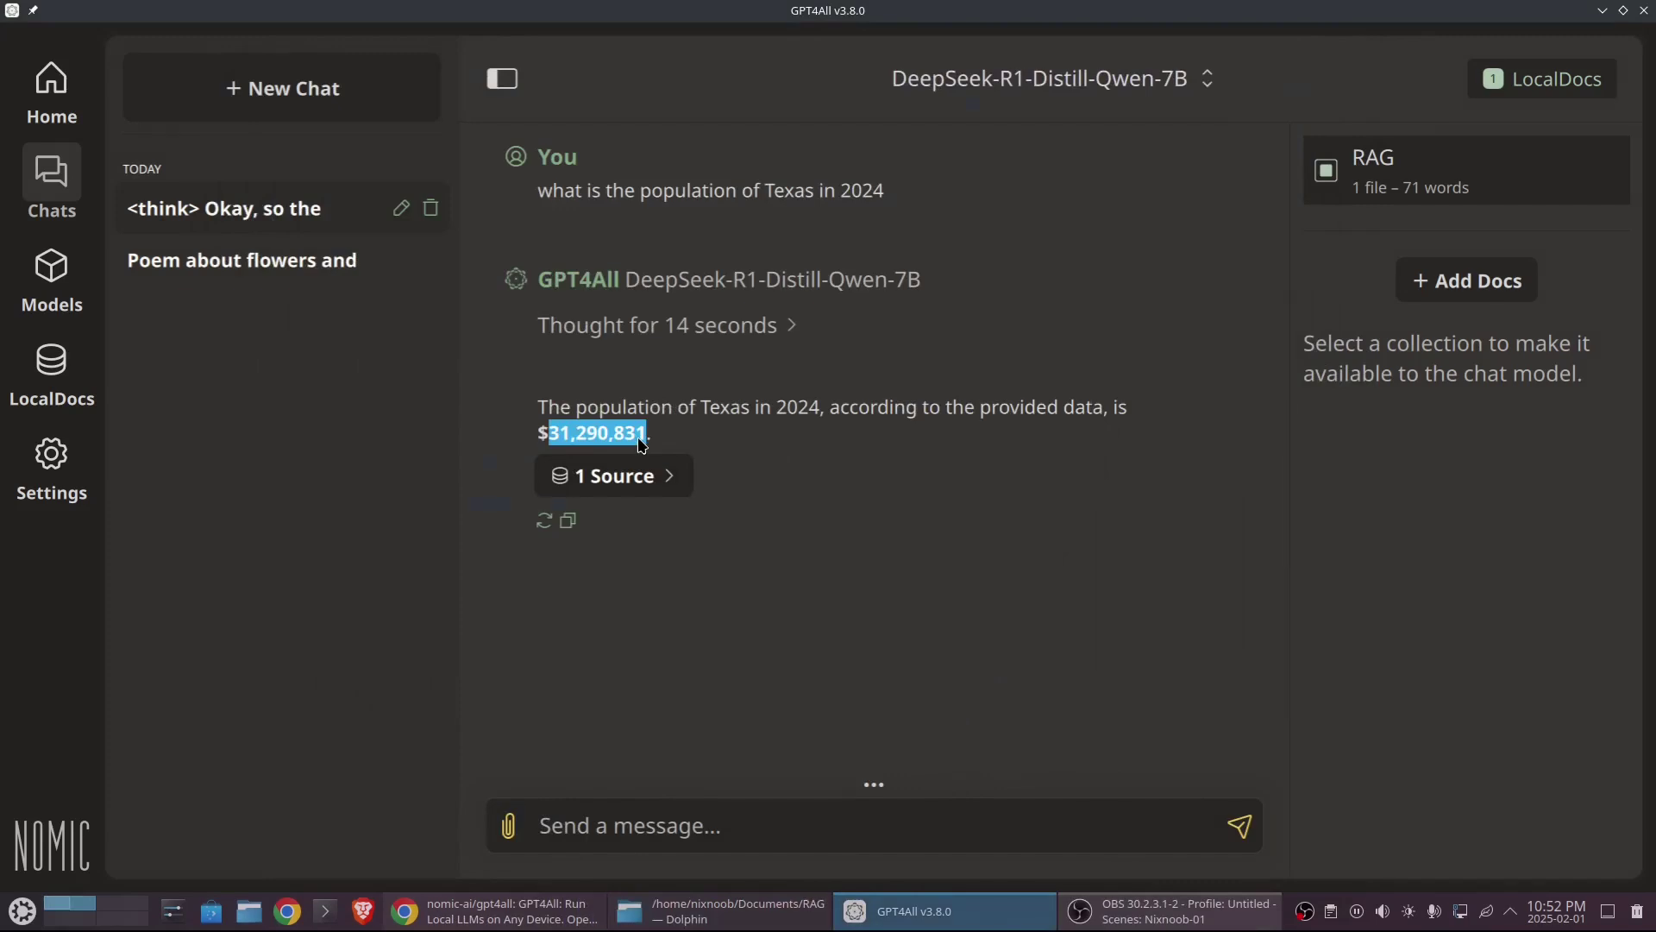
Switch the current chat's model to Qwen2-1.5B-Instruct and accept clearing the existing conversation
click(1014, 82)
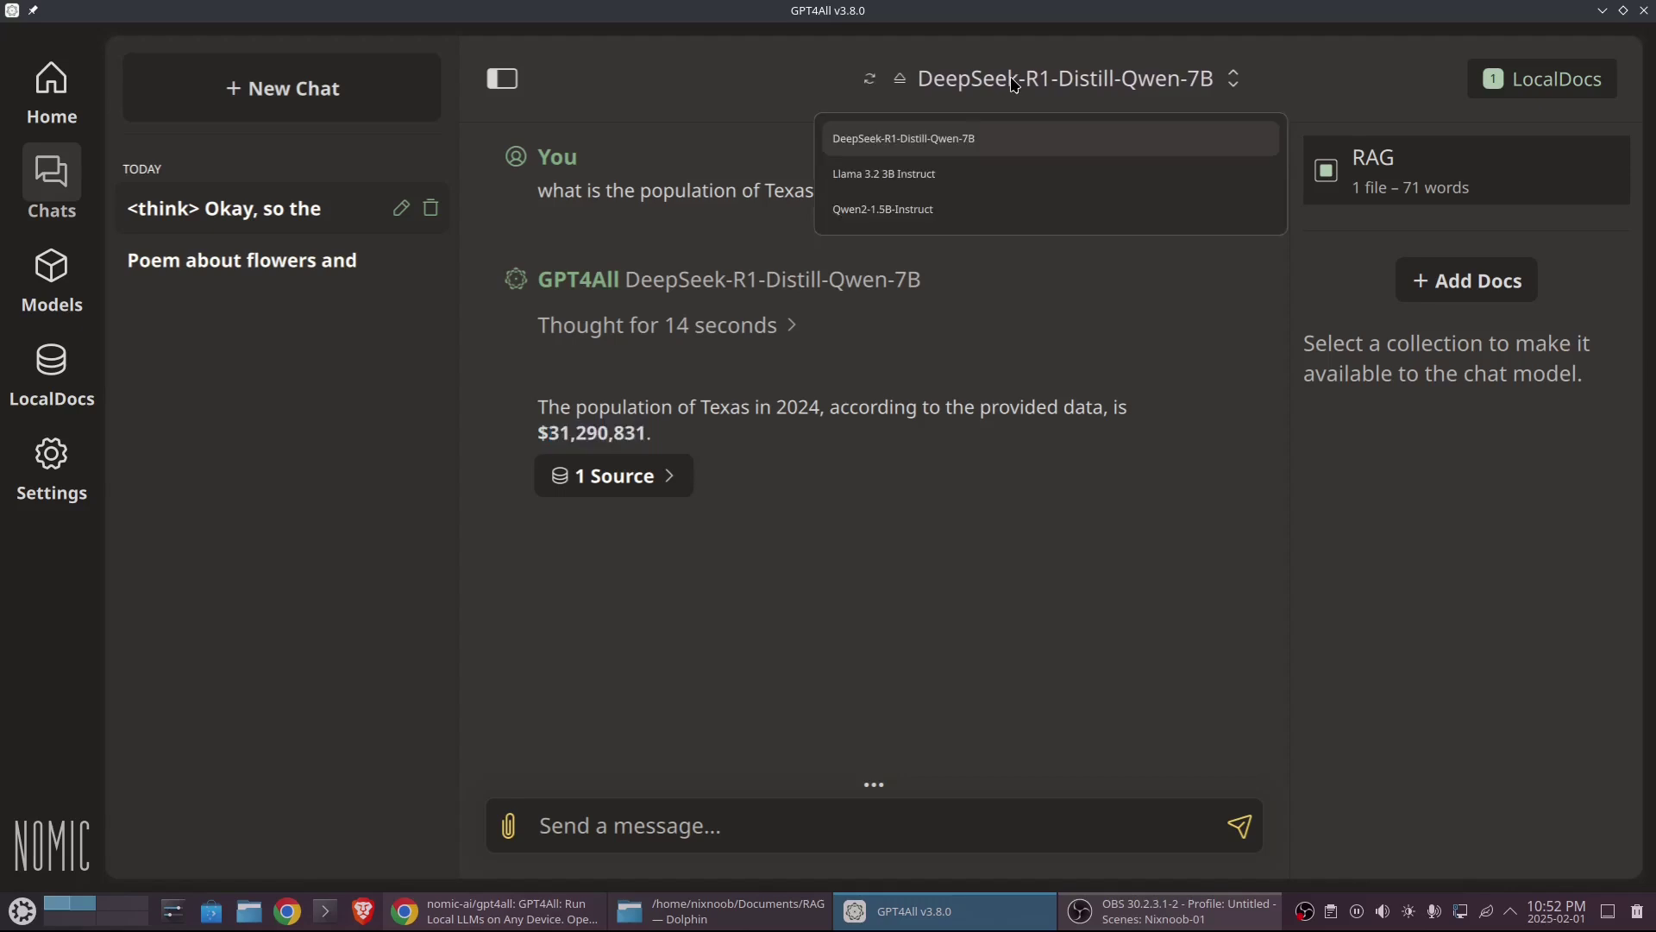
click(932, 213)
click(919, 503)
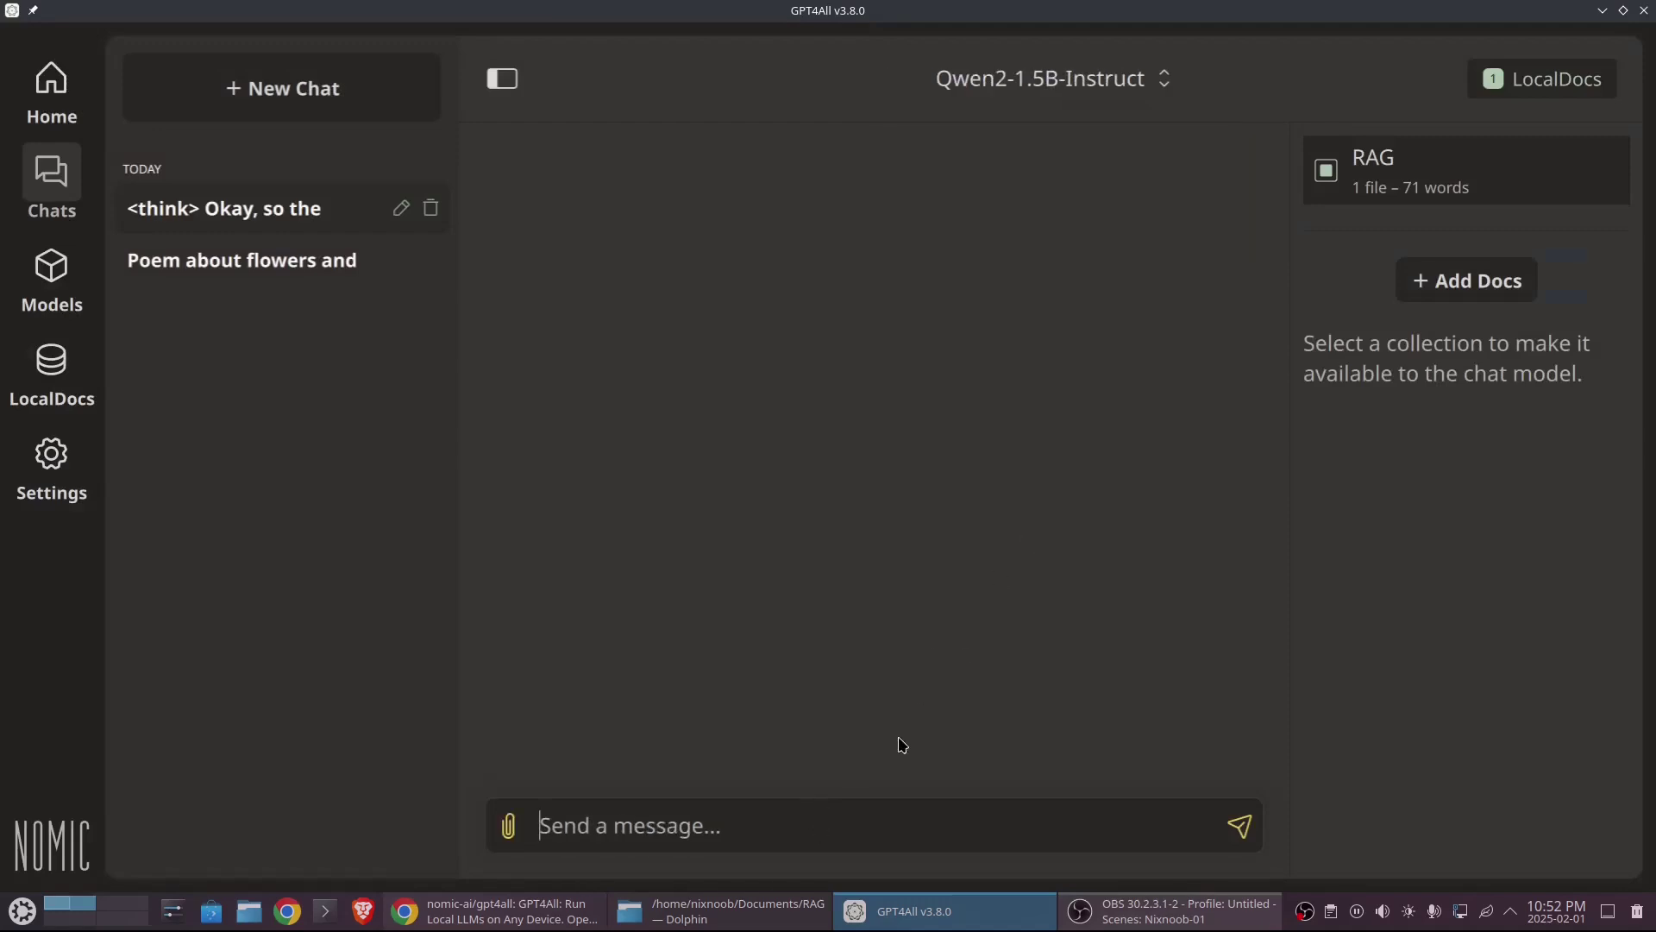
Send "what is the population of Texas in 2024" to Qwen2, and check the answer's source and population figure
text(what is the population of Texas in 2024)
click(1246, 824)
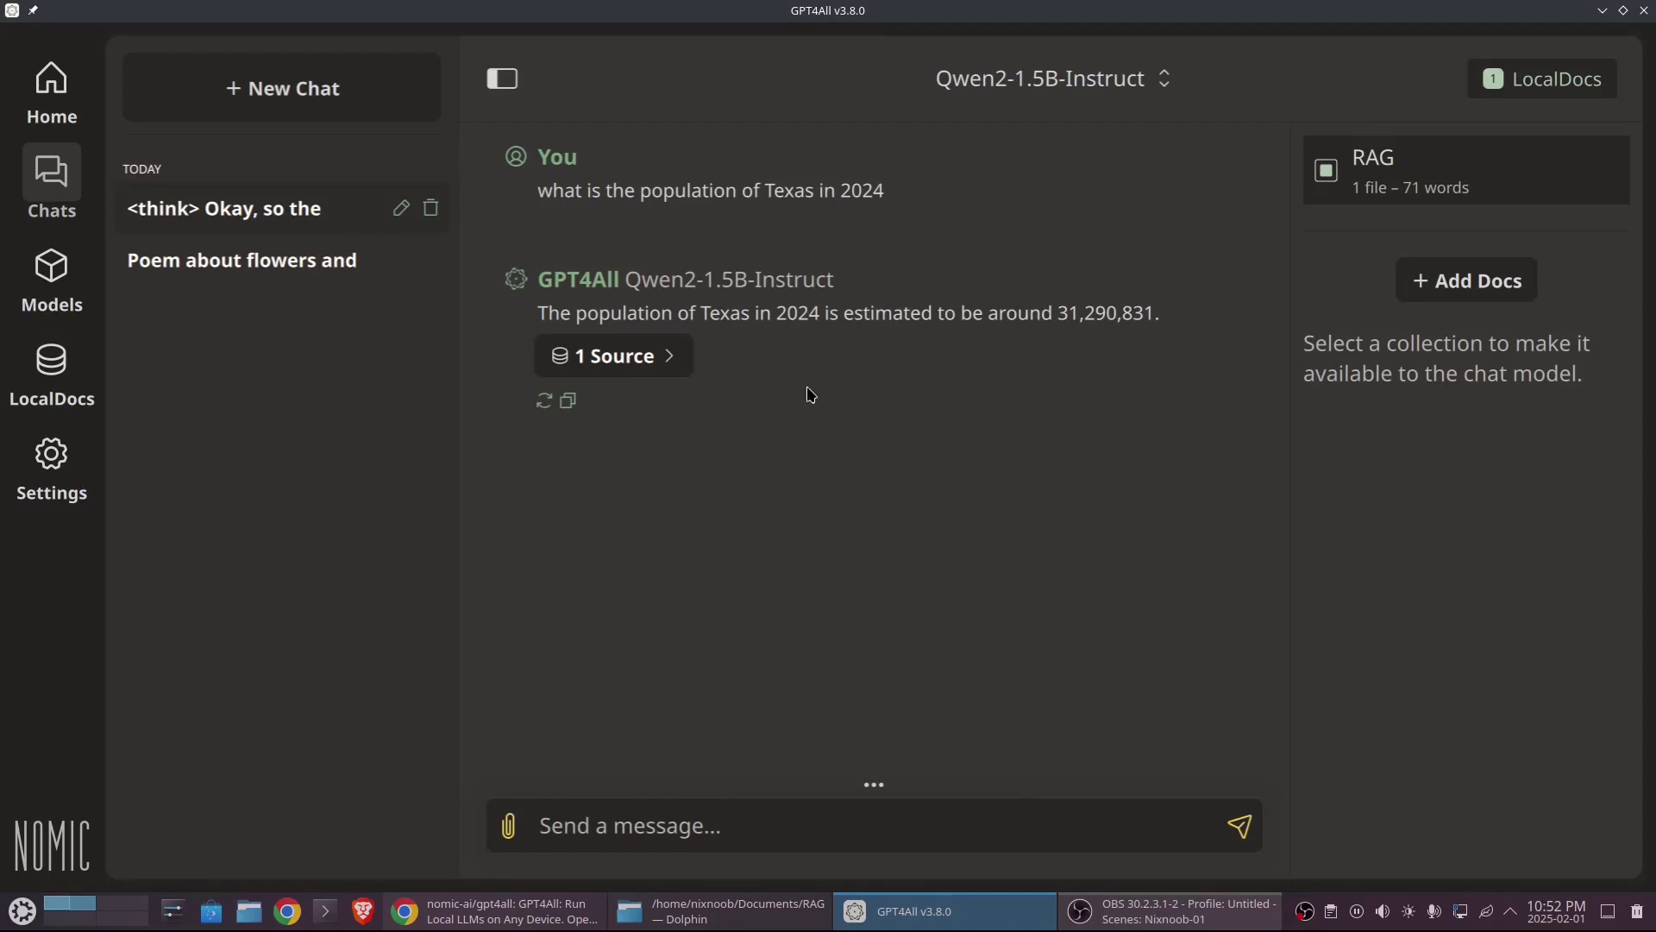
click(673, 363)
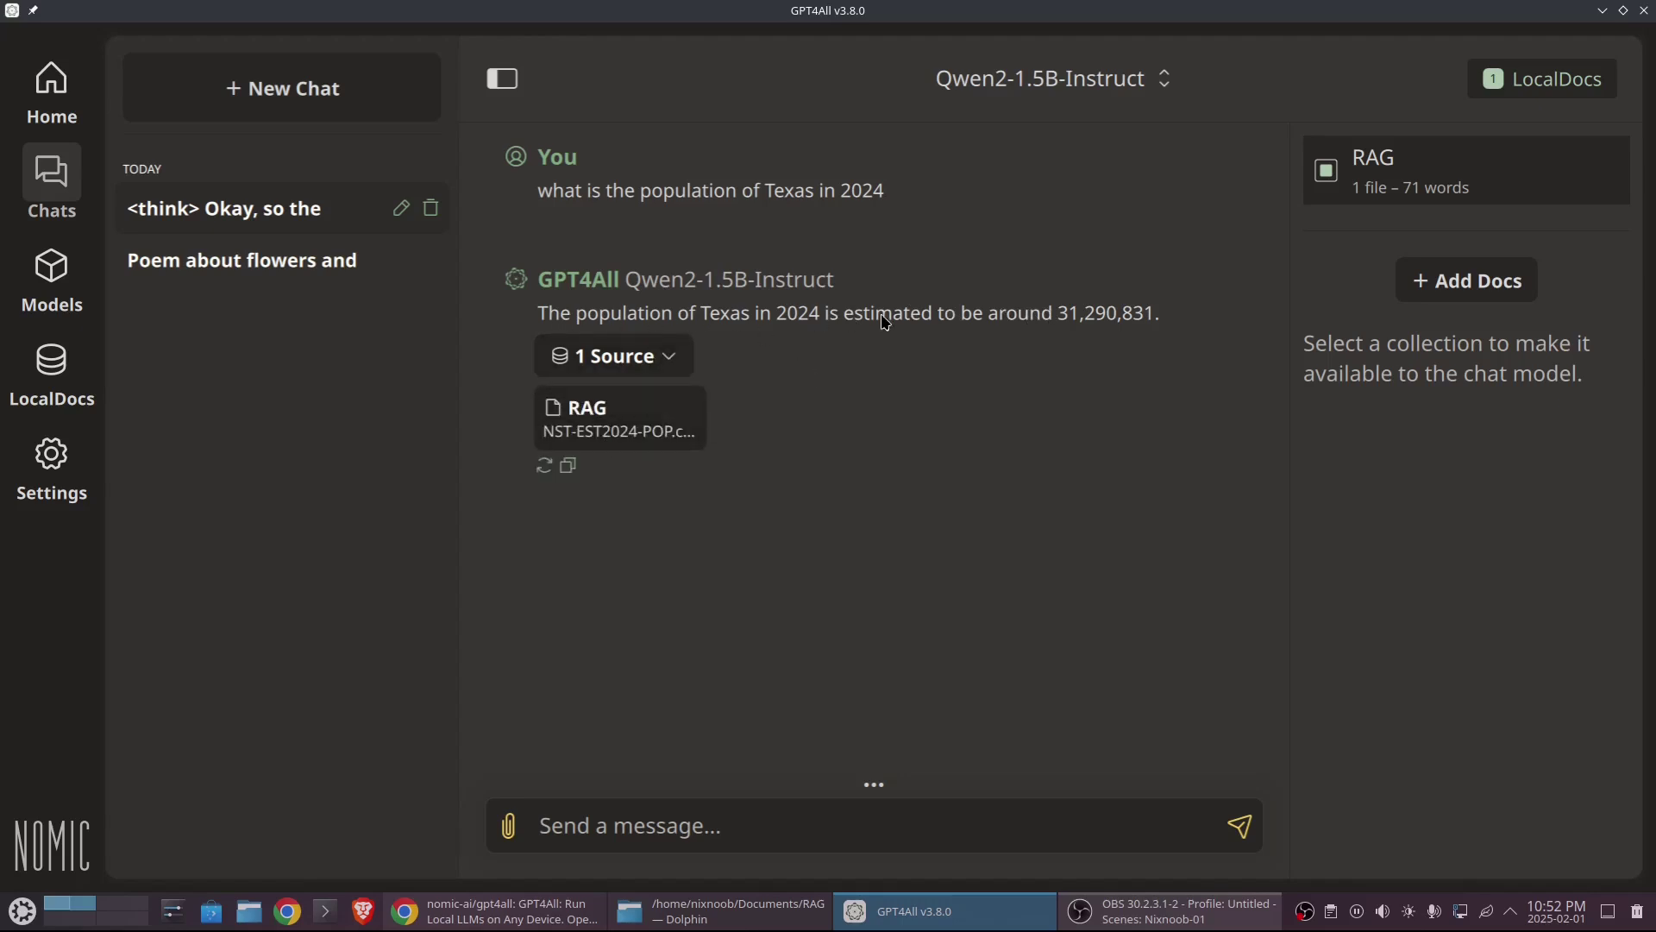
drag(1068, 317, 1157, 316)
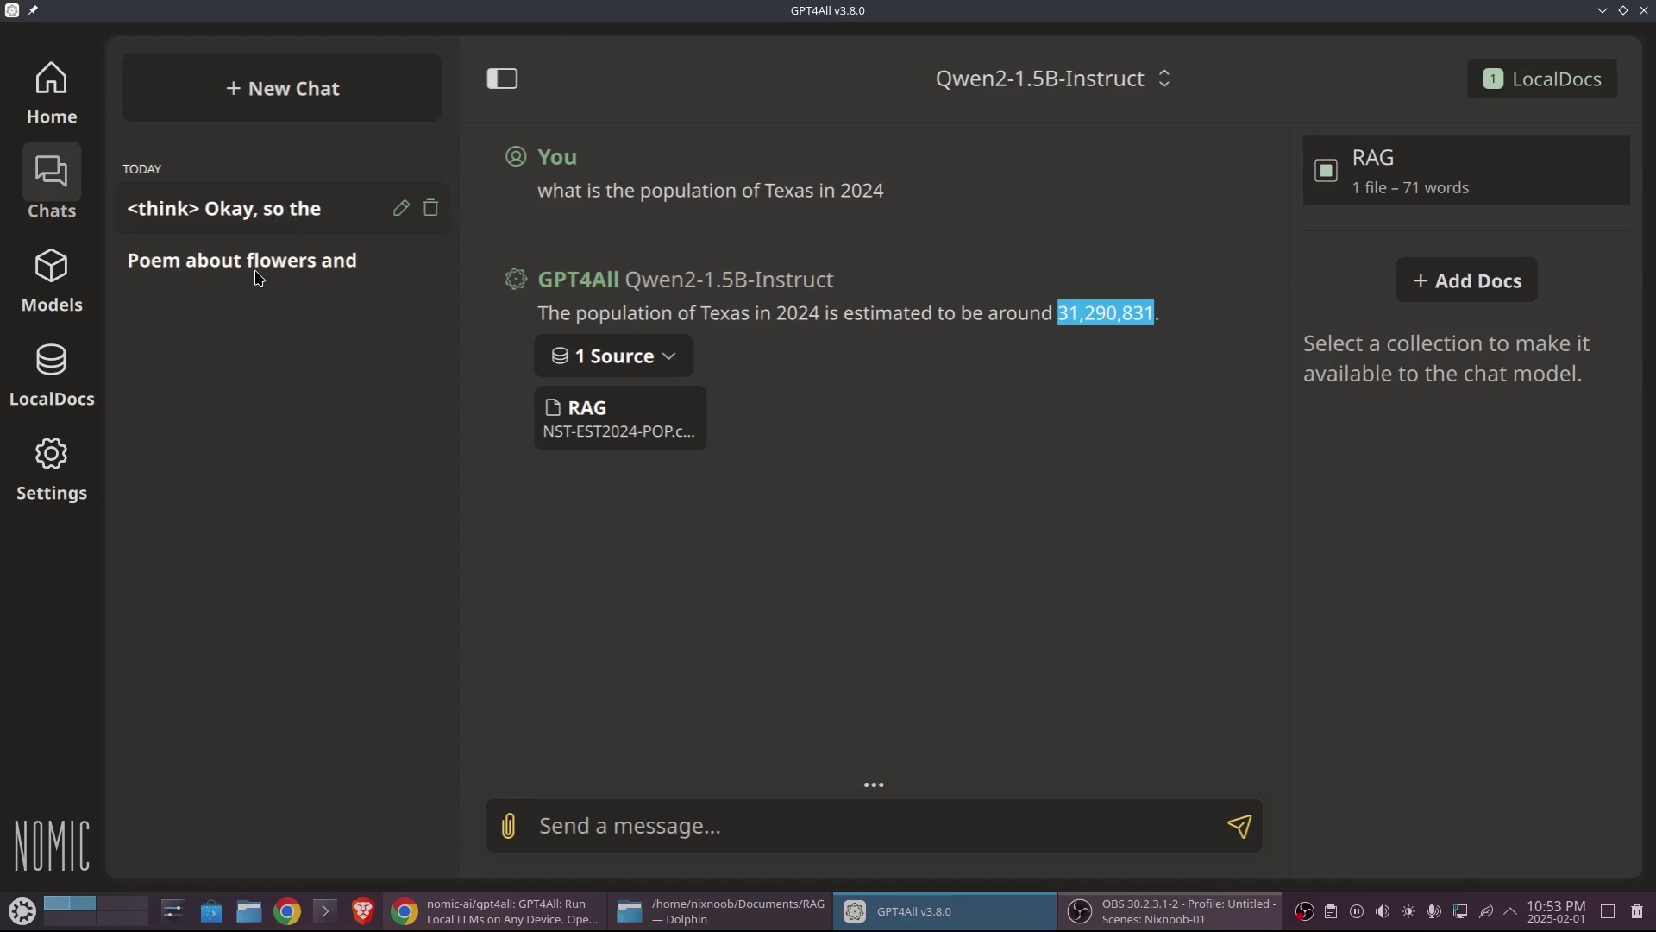
Start a new chat with the default Llama 3.2 3B Instruct model and ask "who is the president"
click(261, 91)
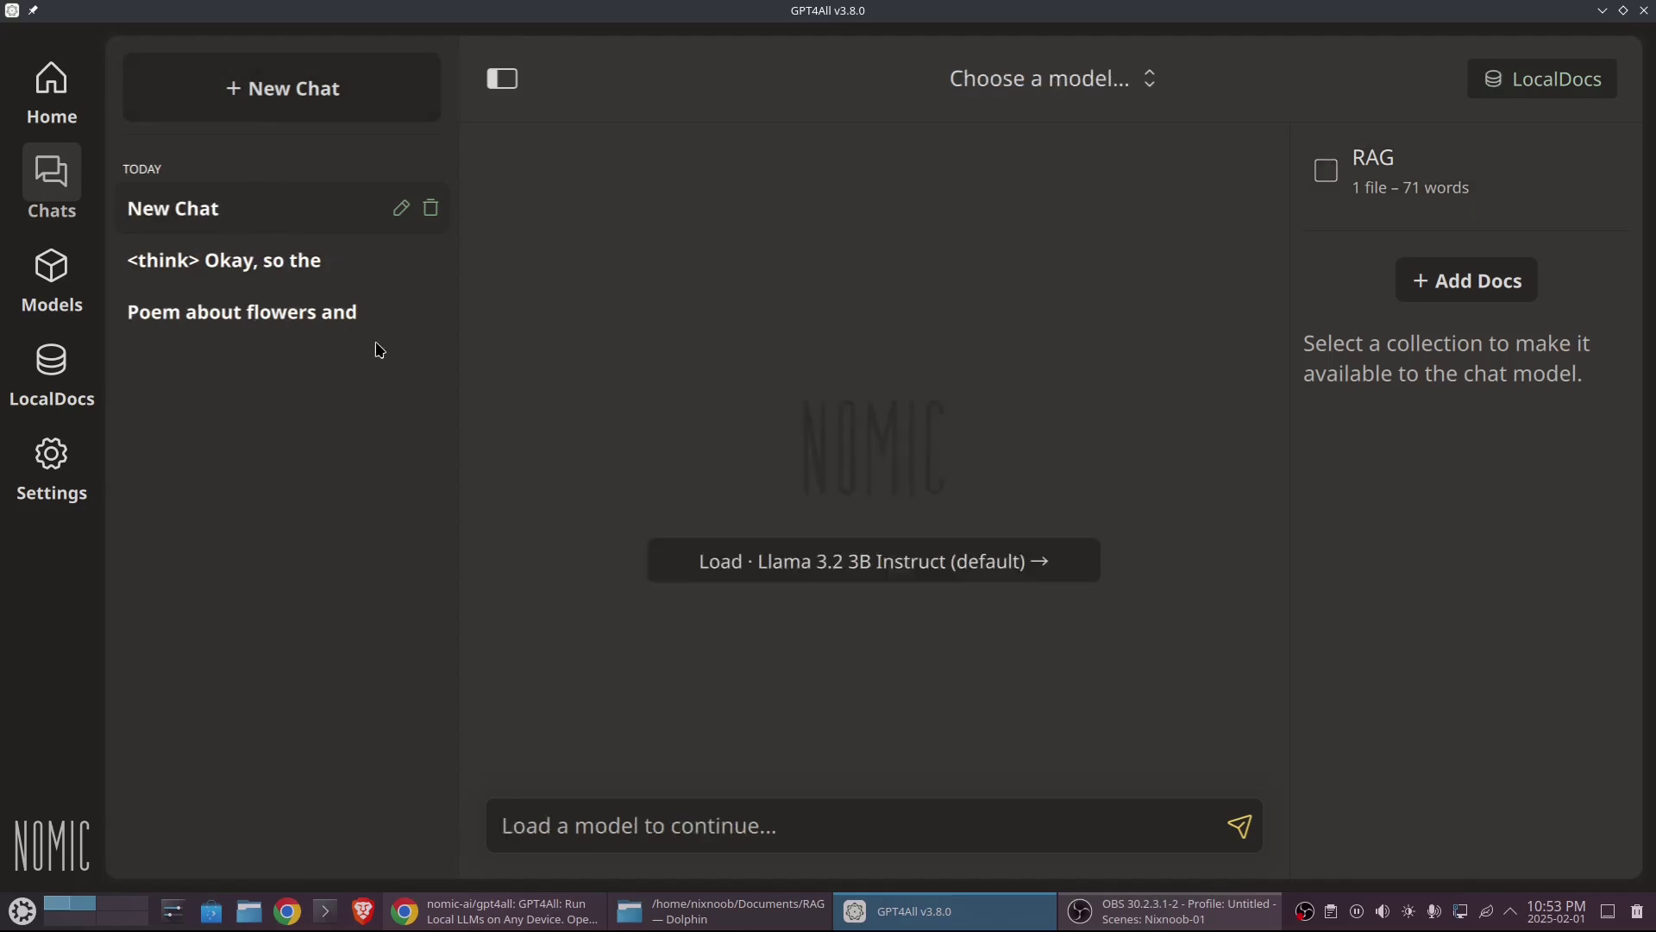
click(850, 570)
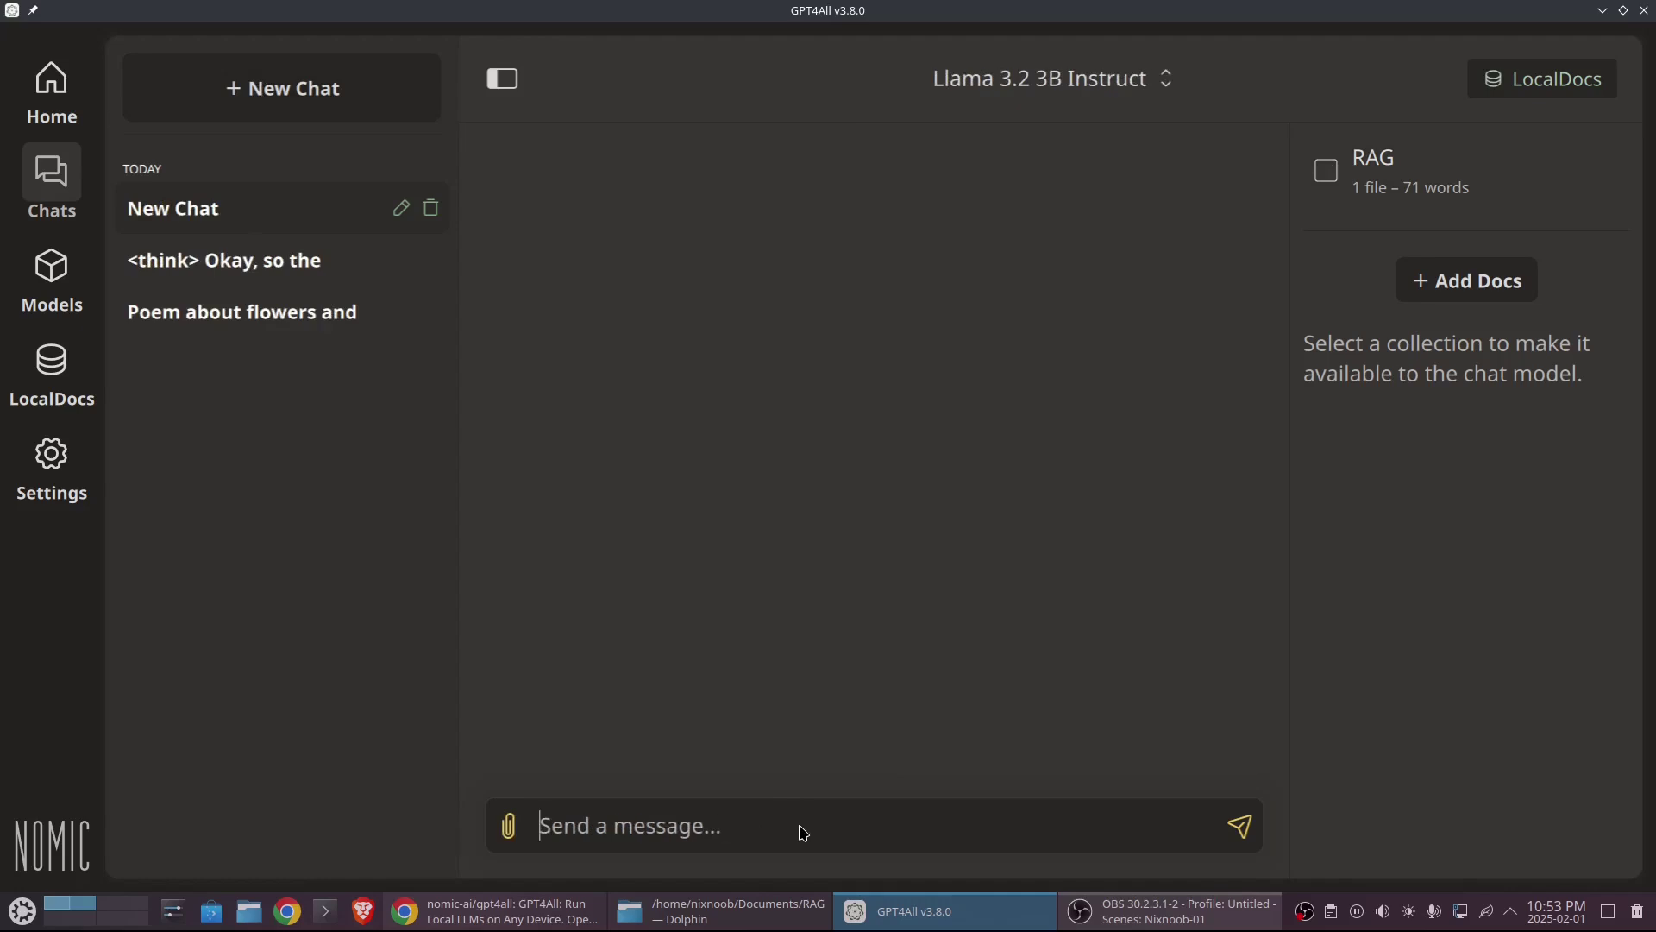
text(who is th)
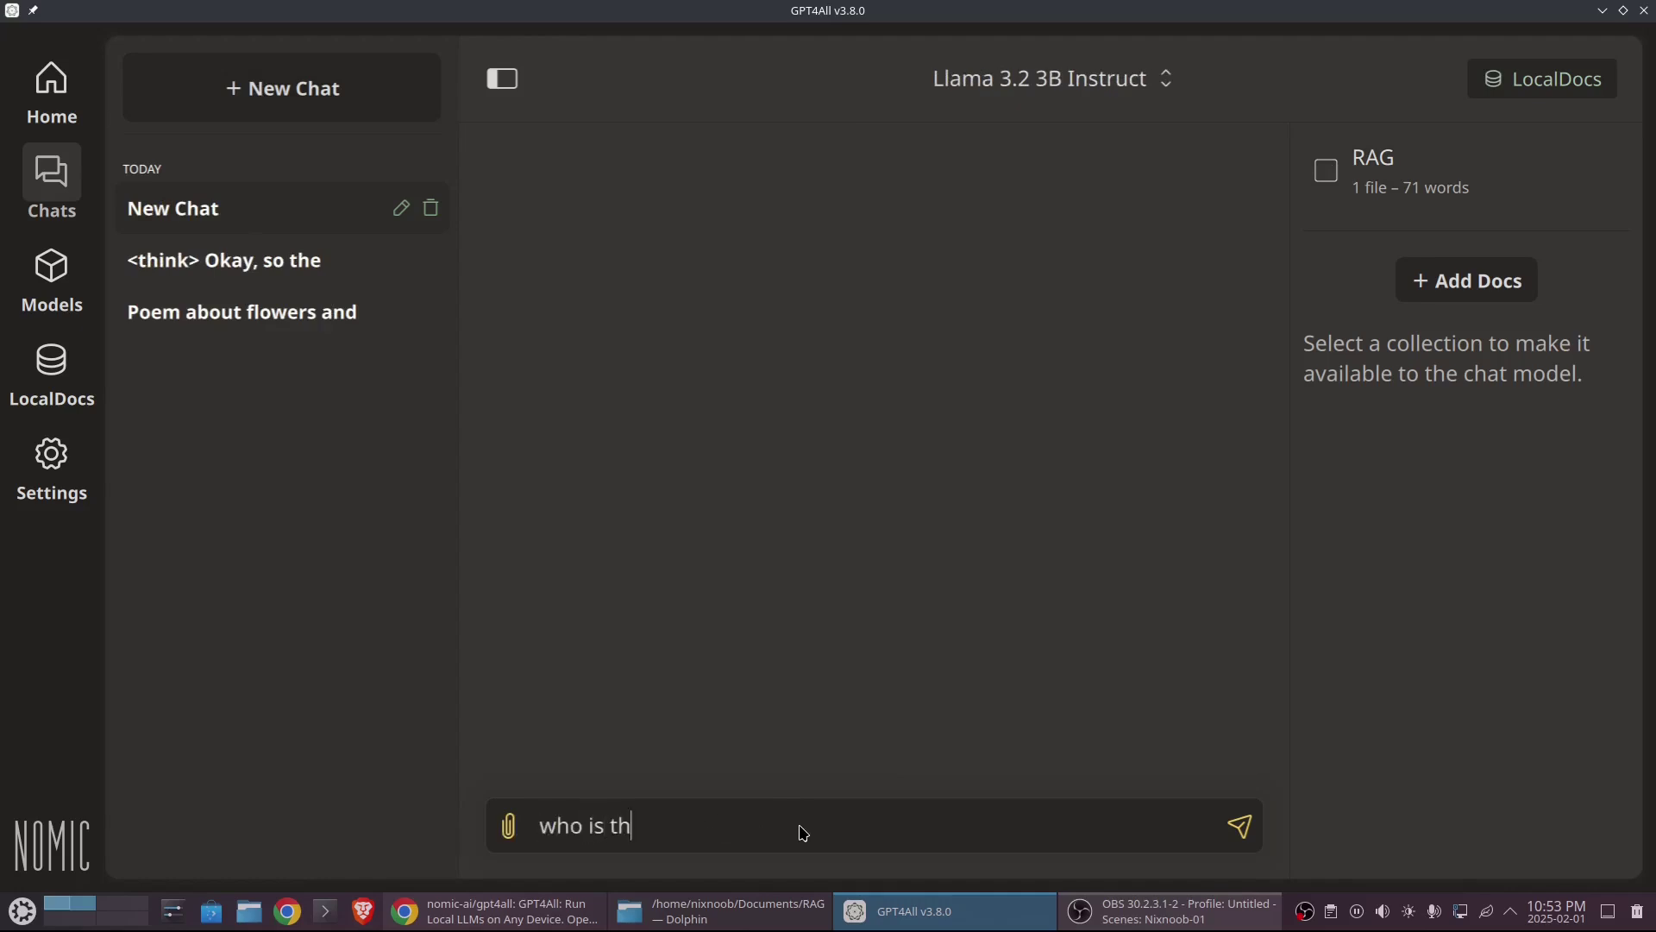
text(e president)
key(Return)
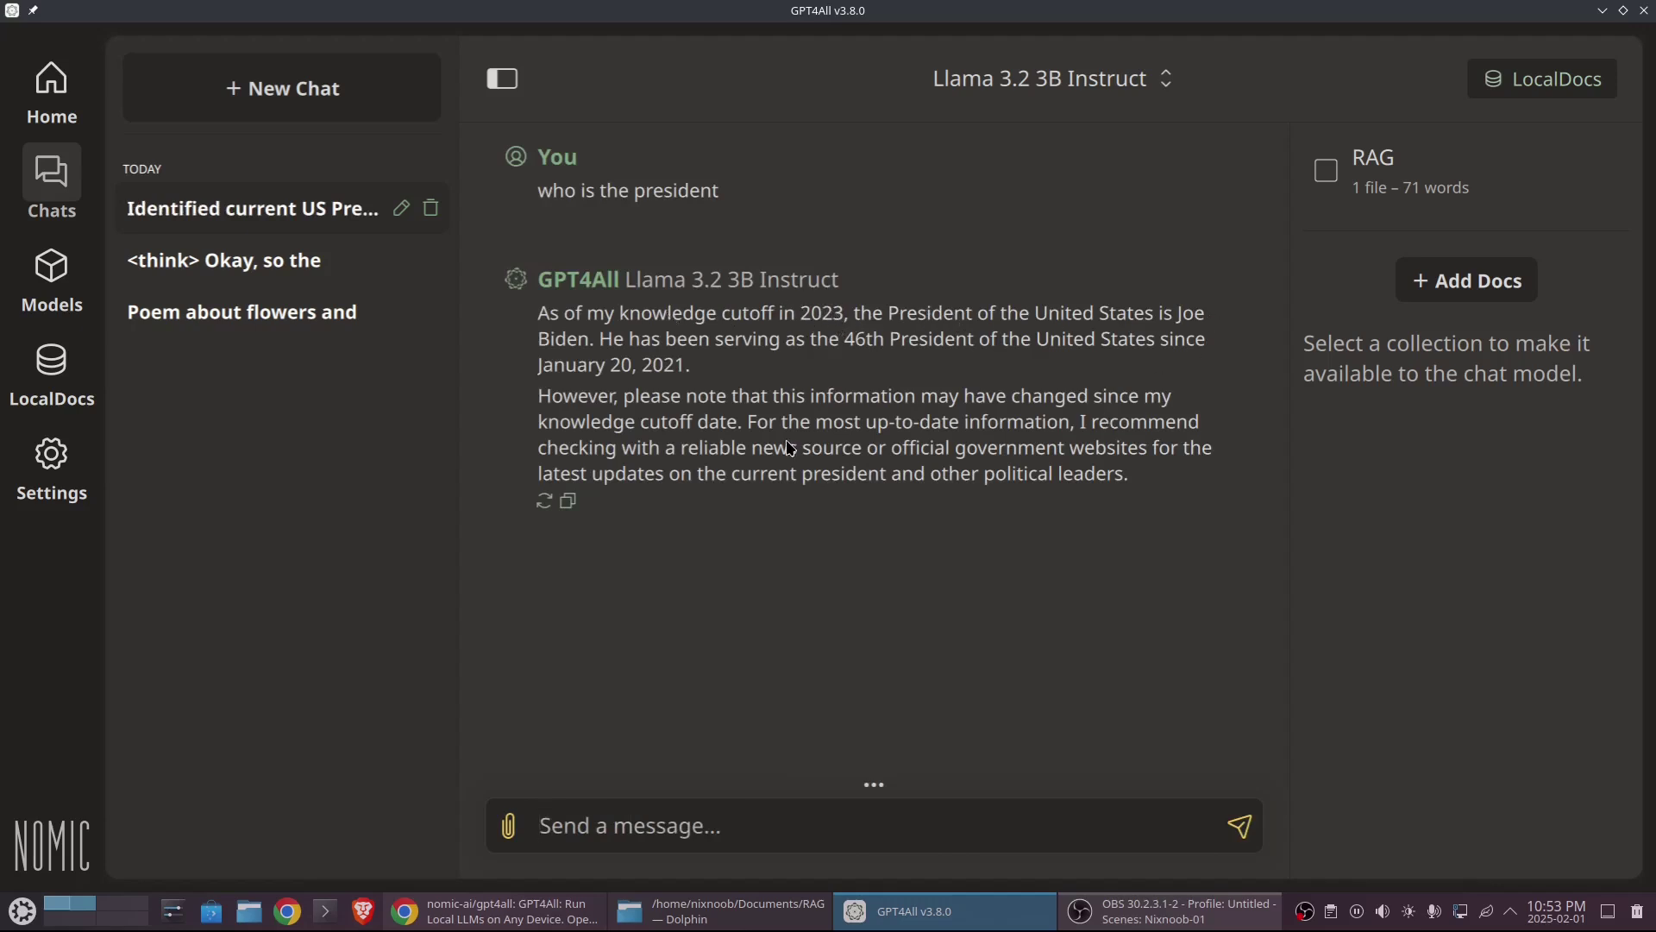
Start another new chat with Llama 3.2 3B Instruct and ask "who is donald duck"
click(311, 87)
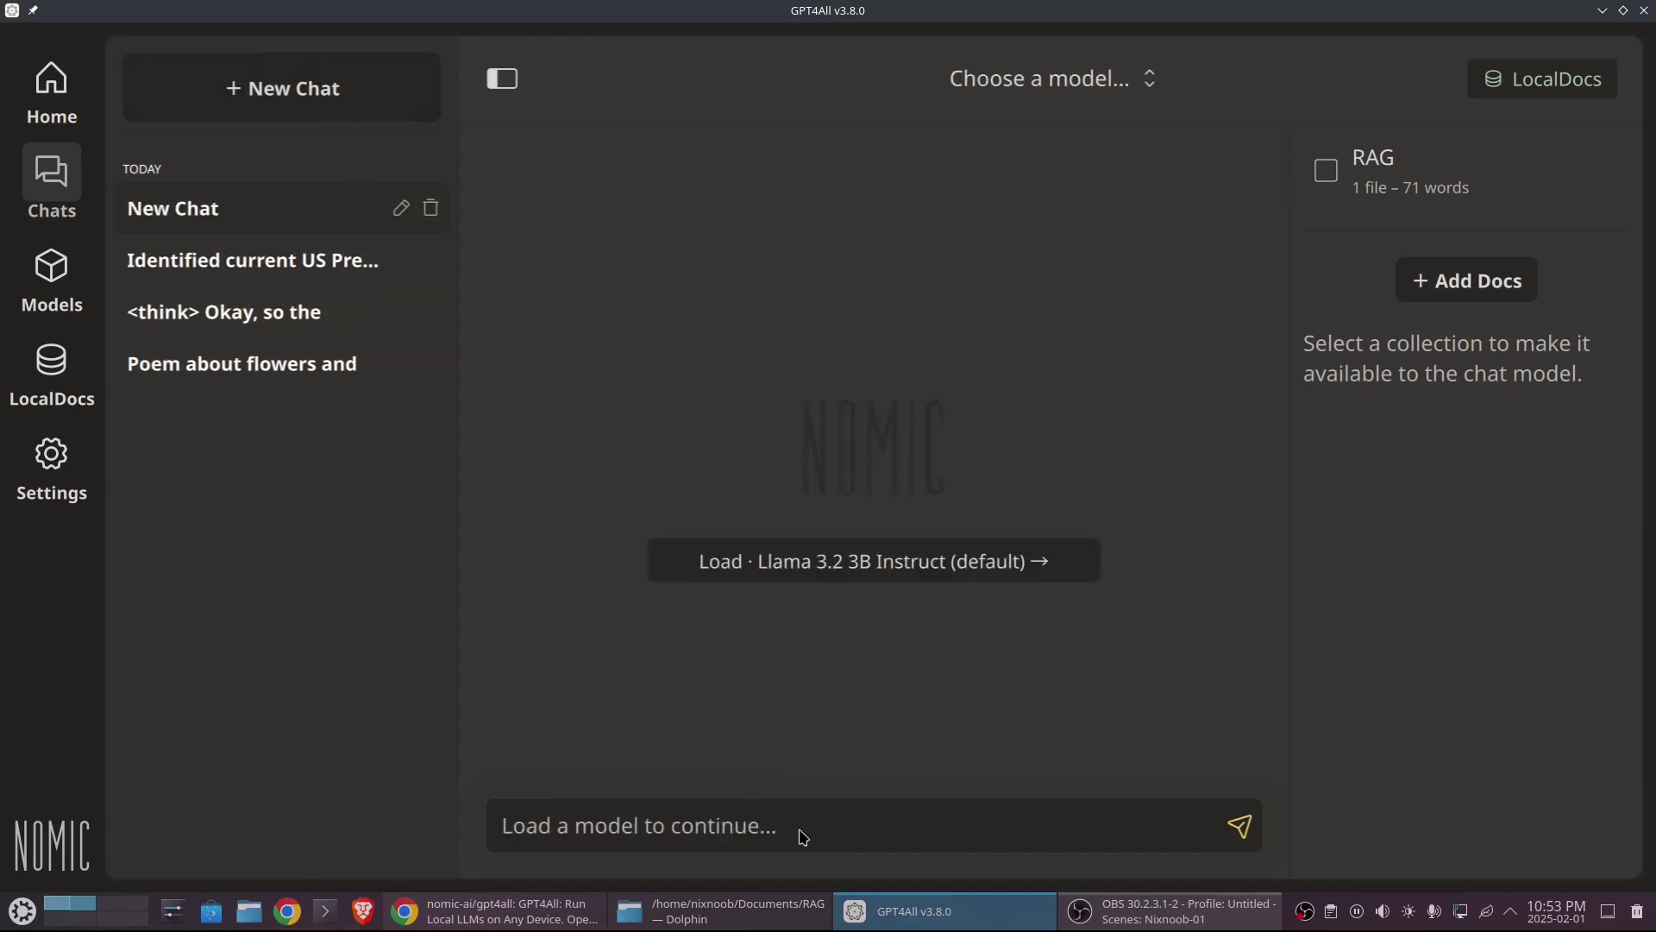
click(824, 561)
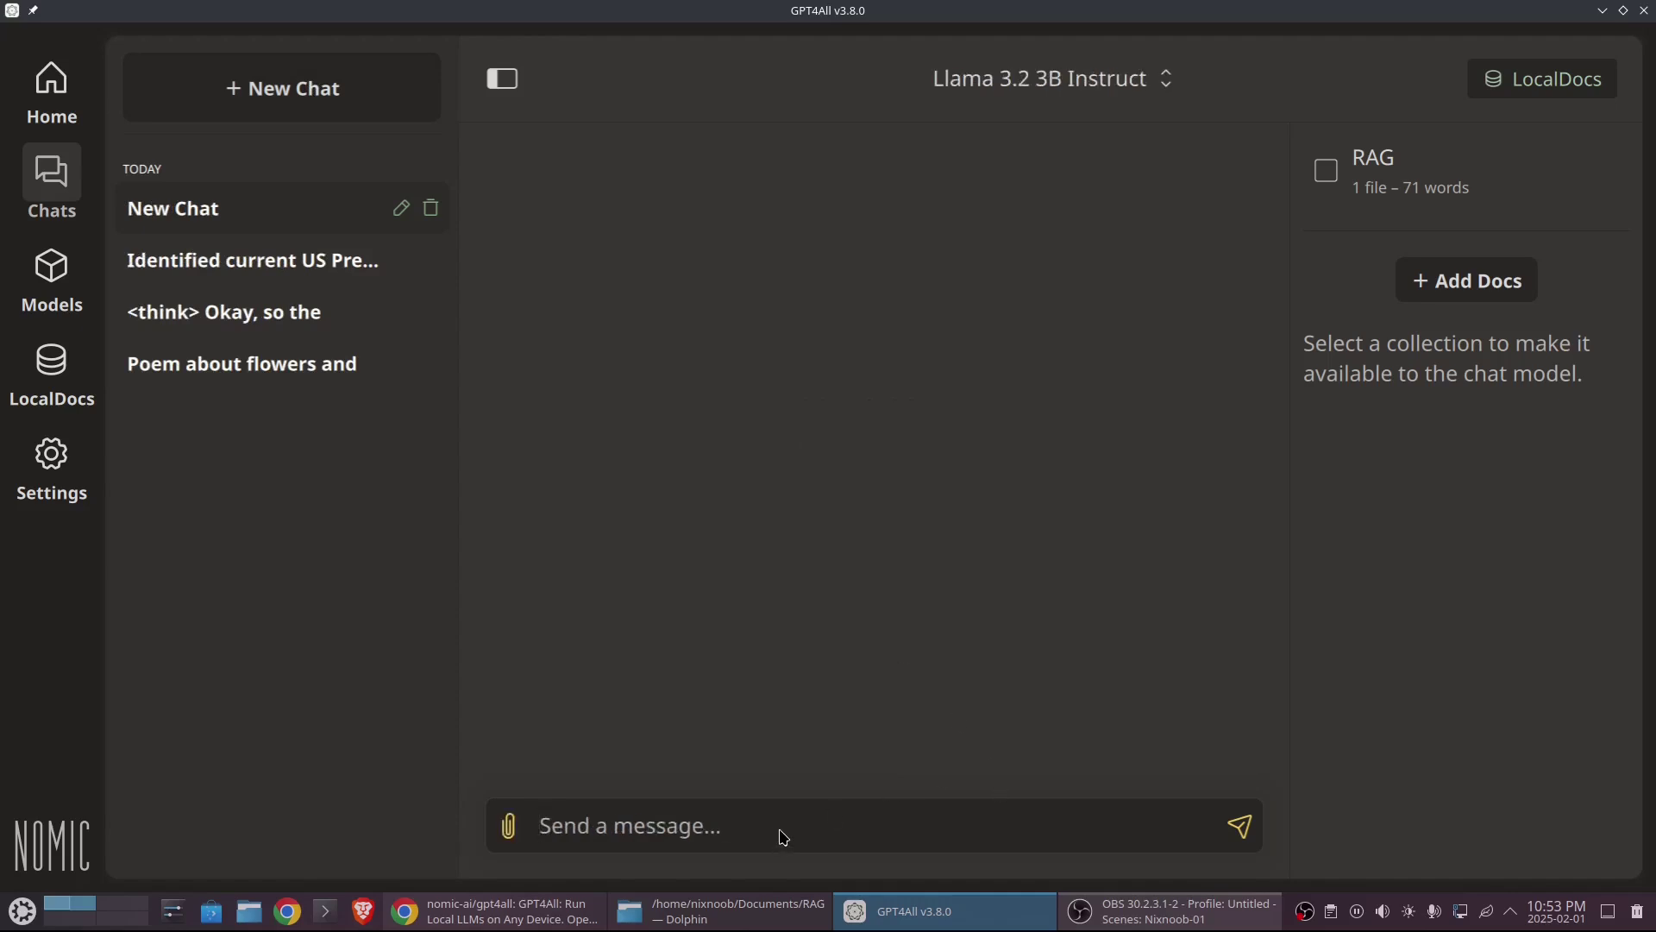
text(who is )
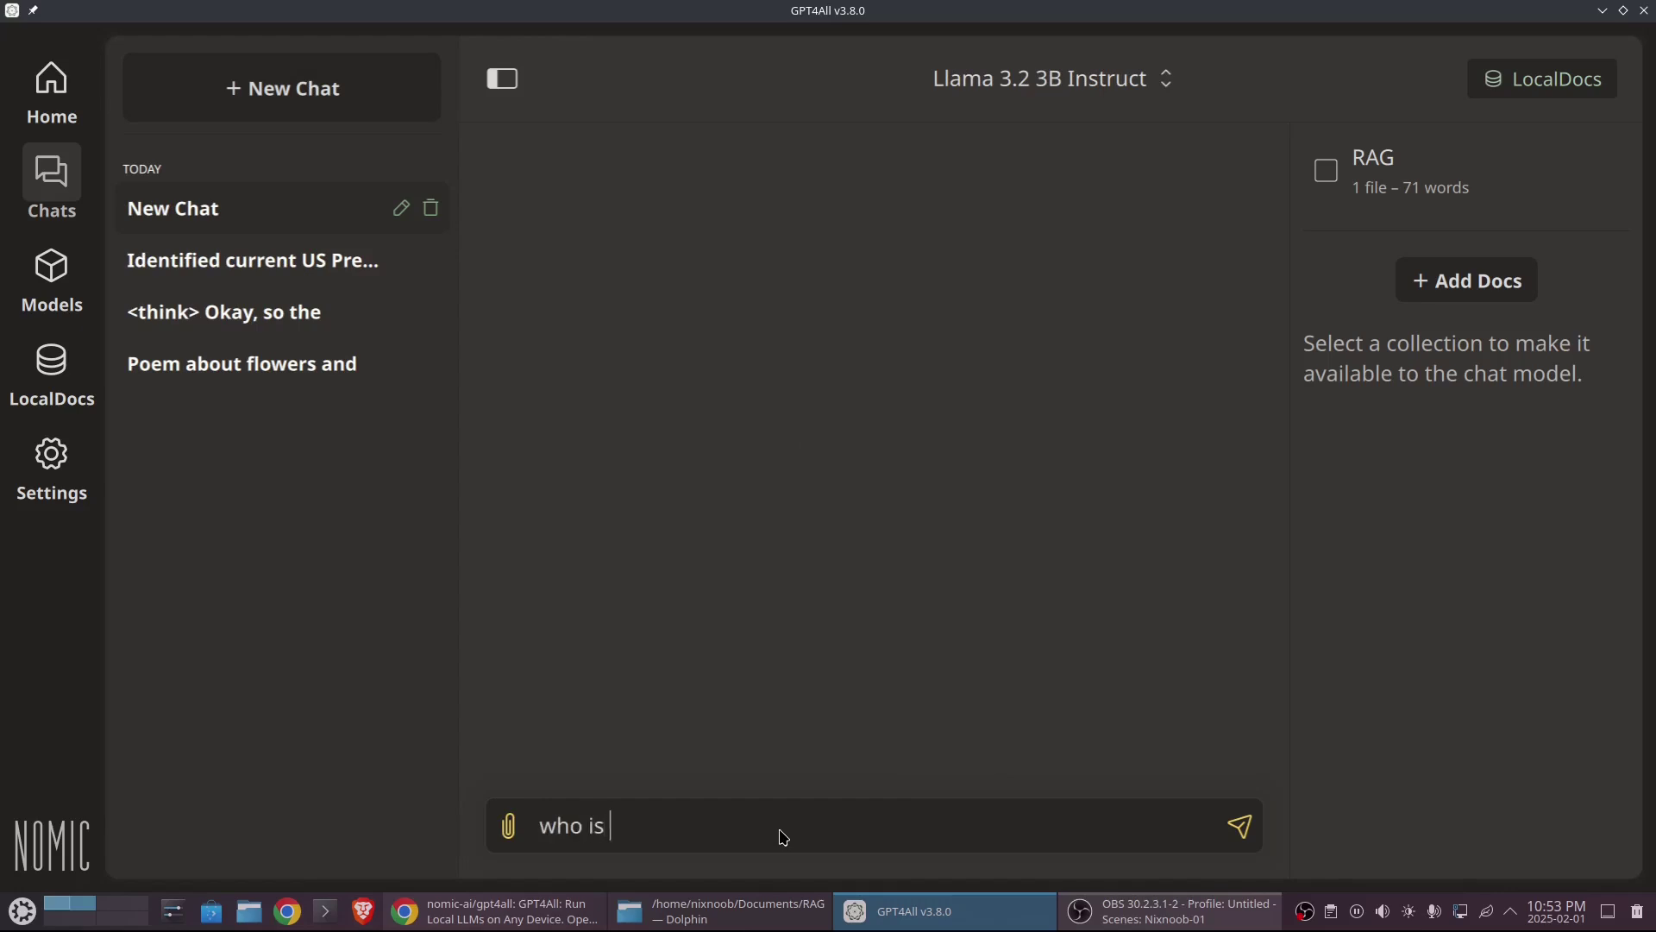
text(donald duck)
key(Return)
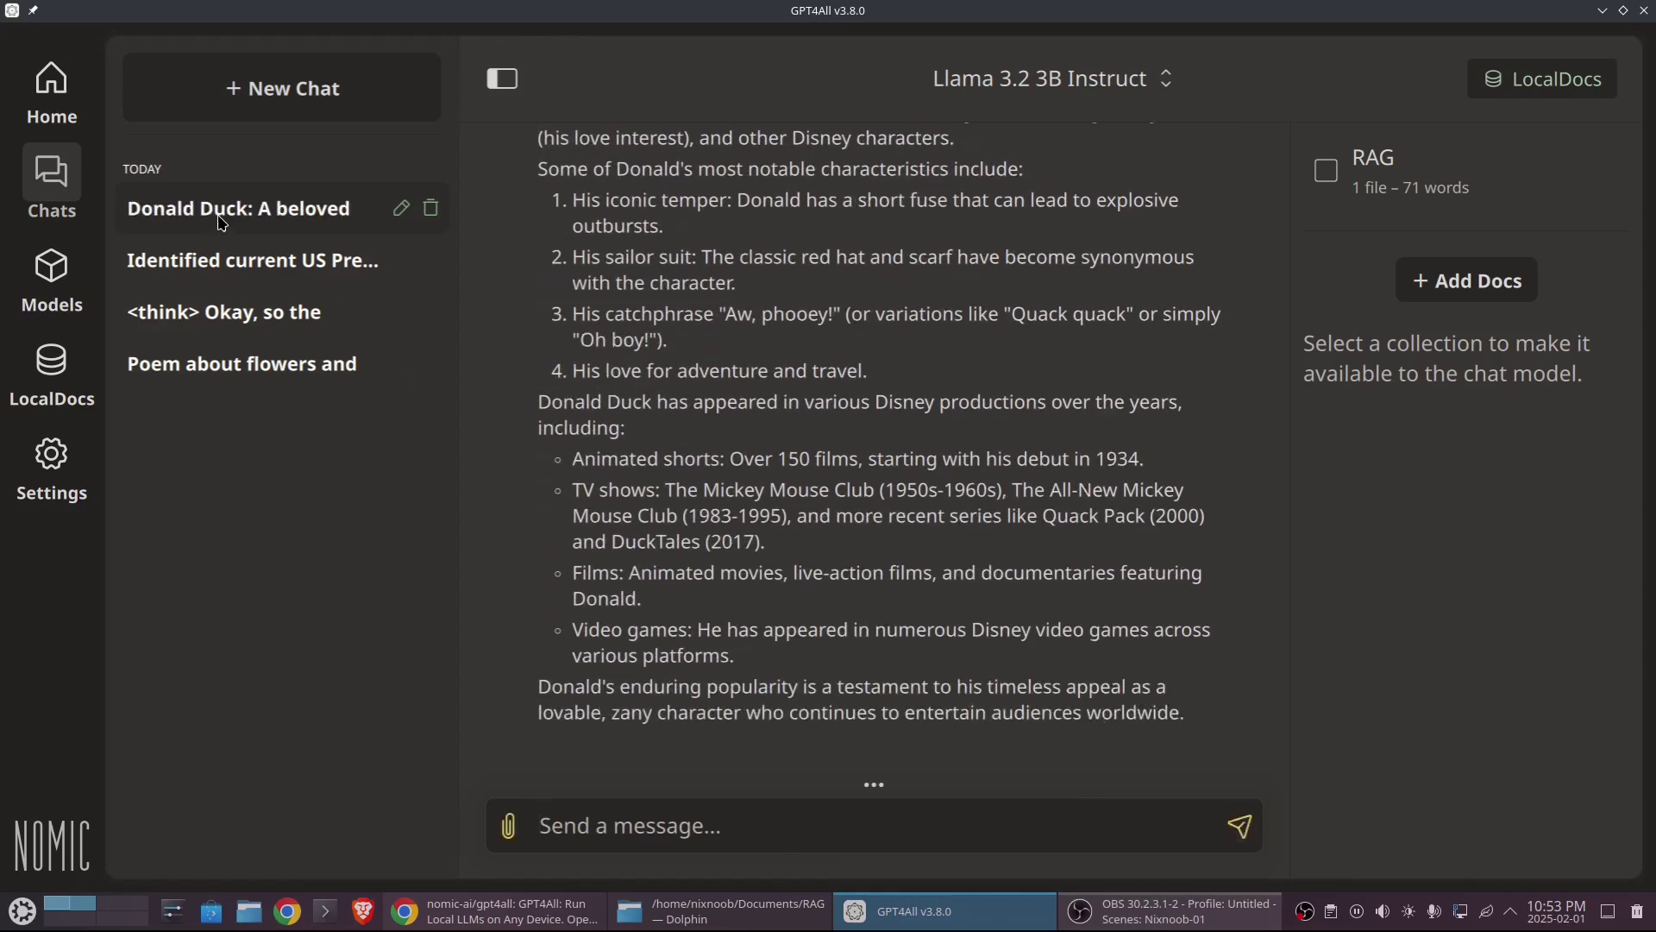
Return to the chat about the US president and ask the follow-up question "how old is he"
click(212, 260)
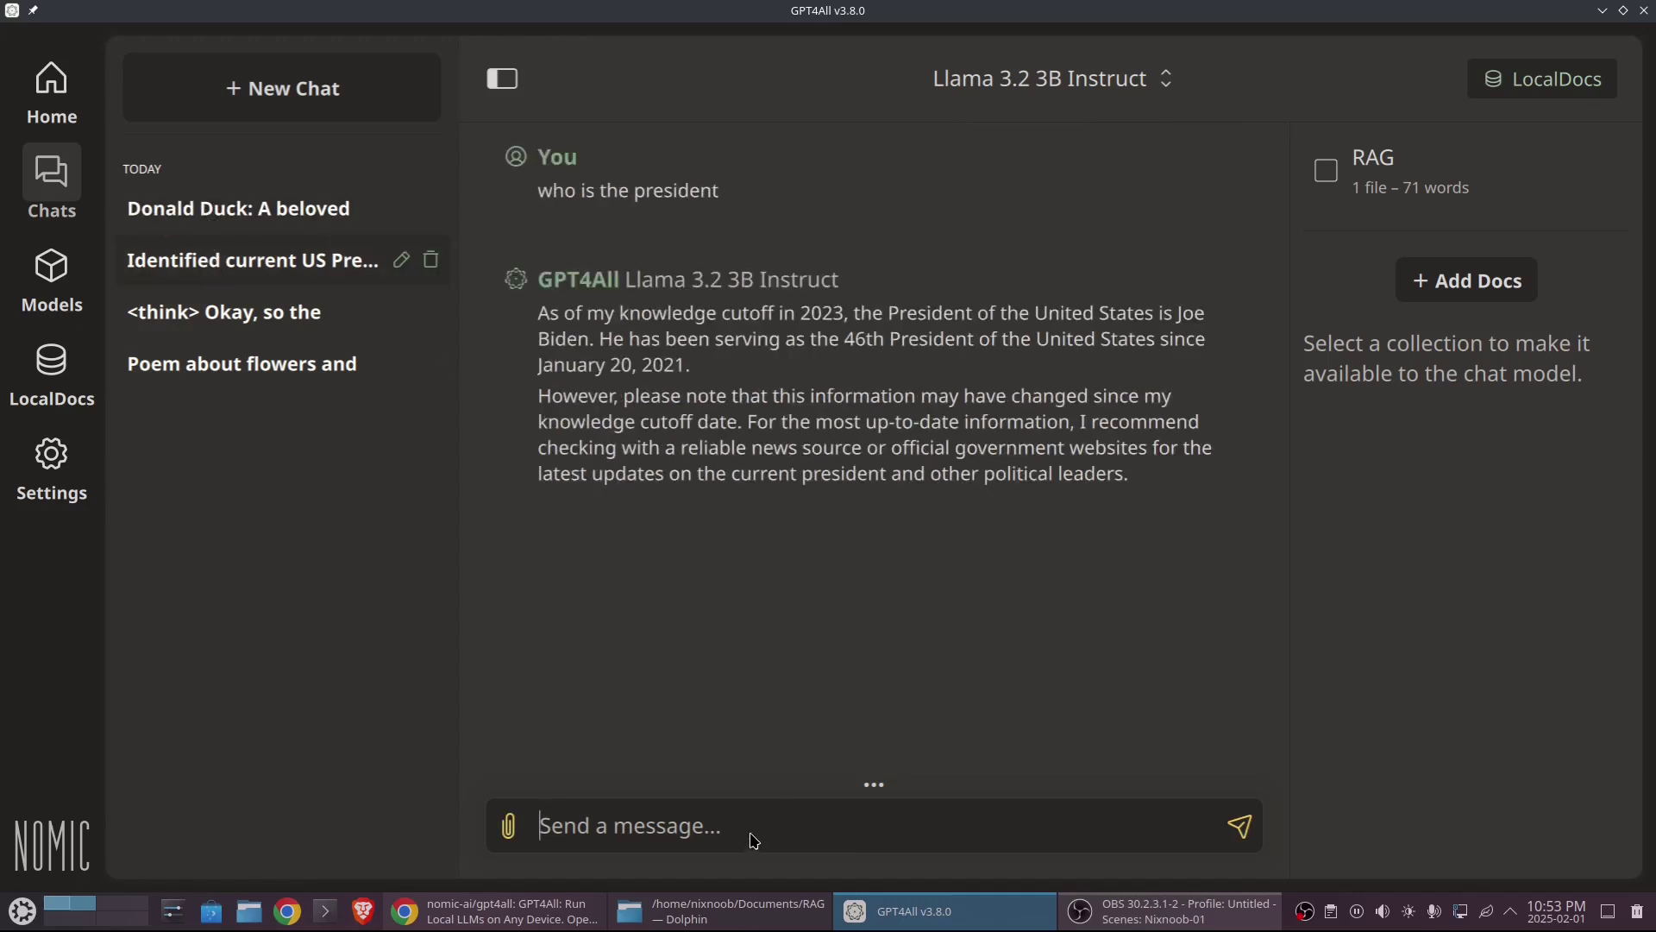
text(how old)
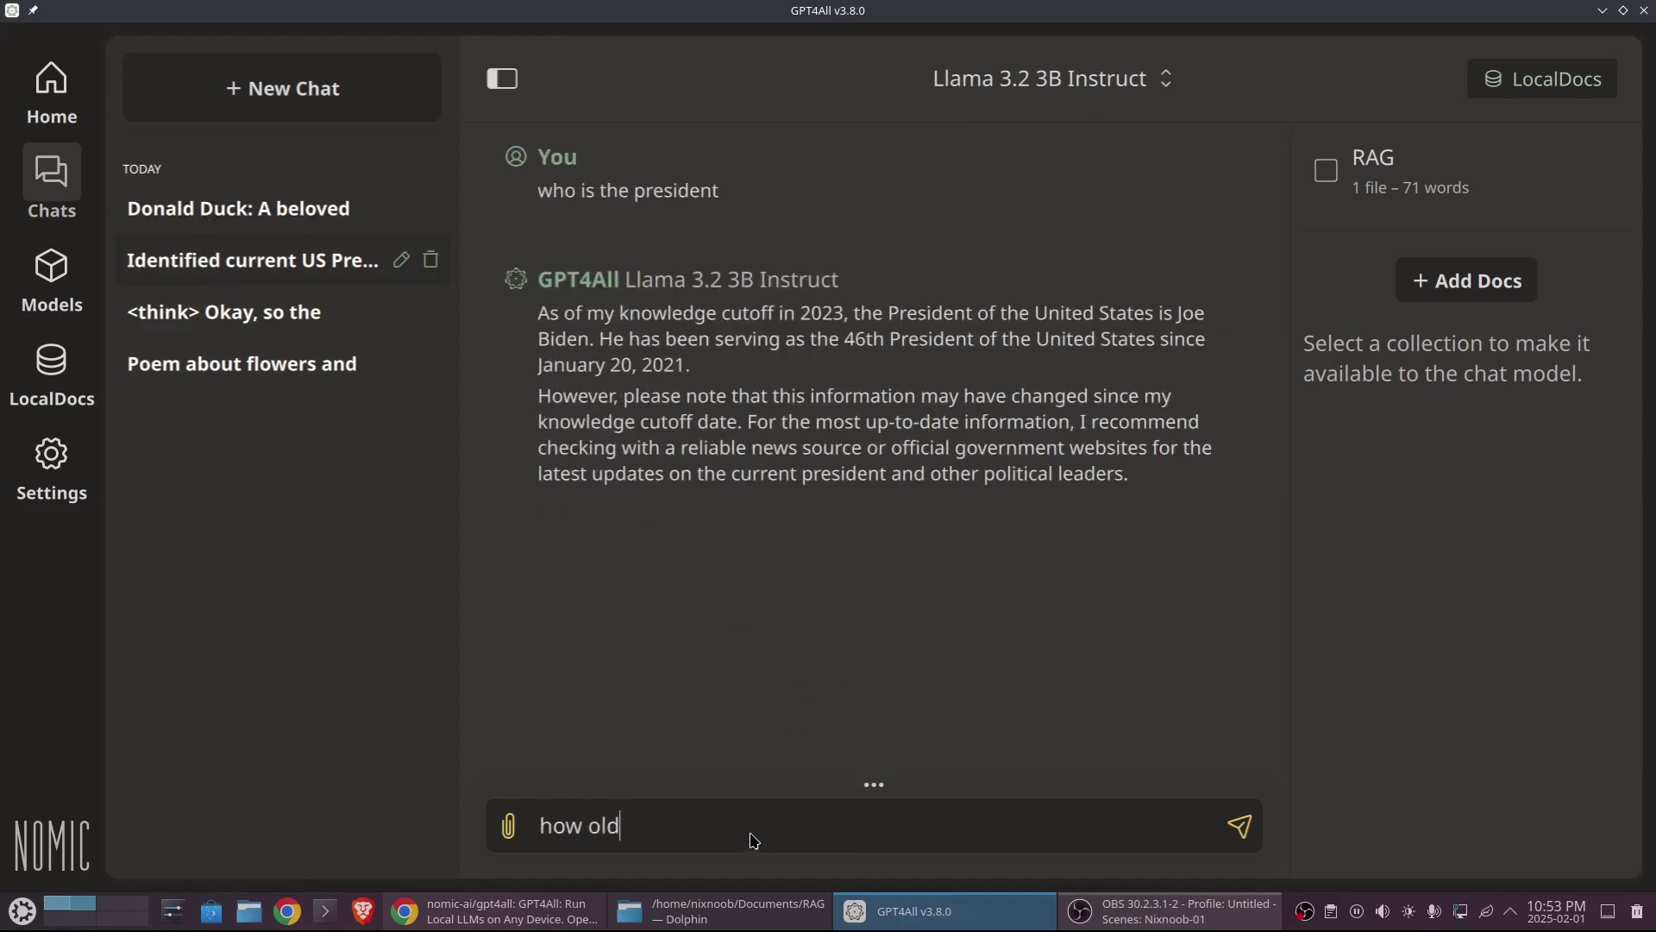
text( is he)
key(Return)
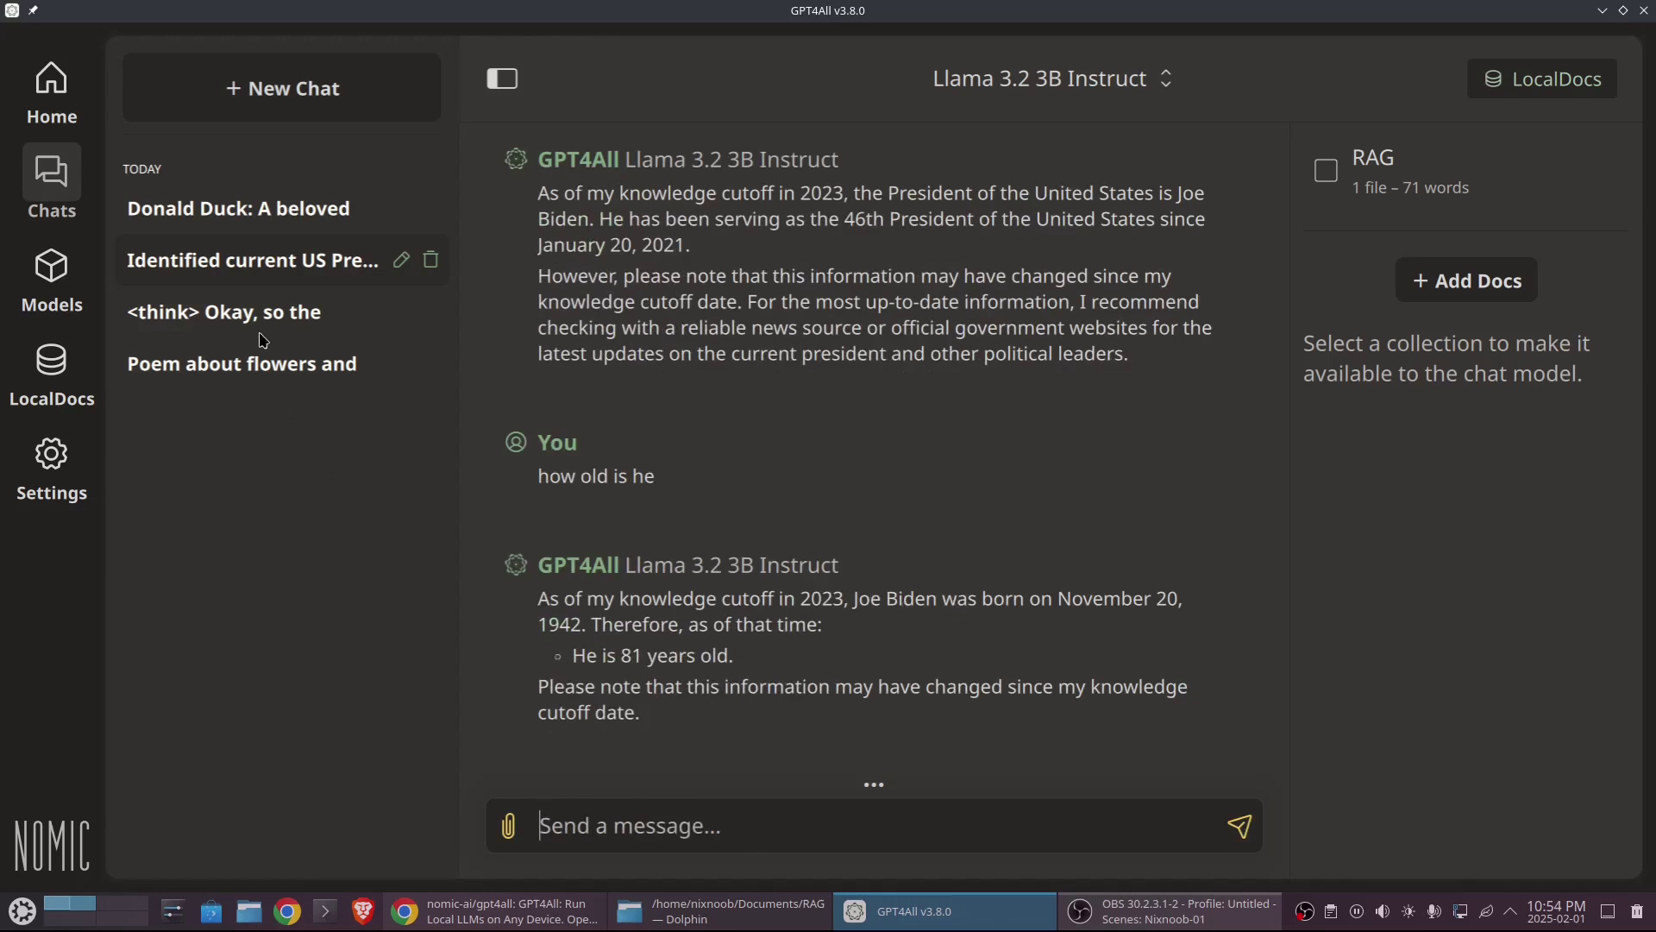
Go back to the Donald Duck chat and ask the follow-up question "how old is he"
click(230, 209)
click(763, 825)
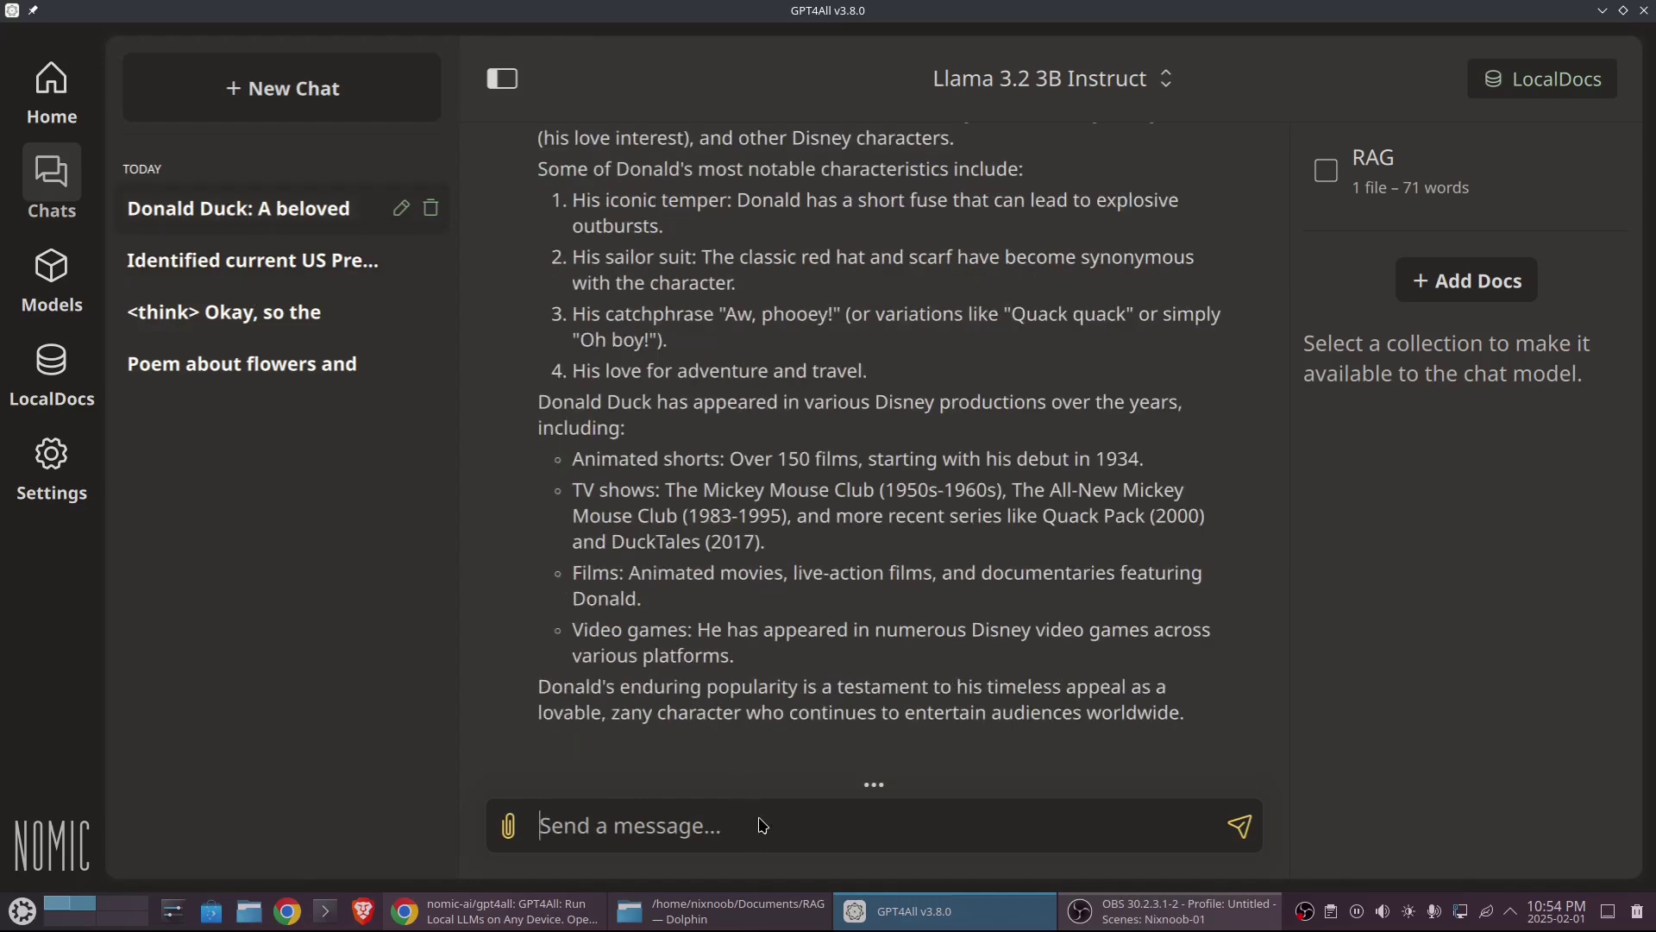
text(h)
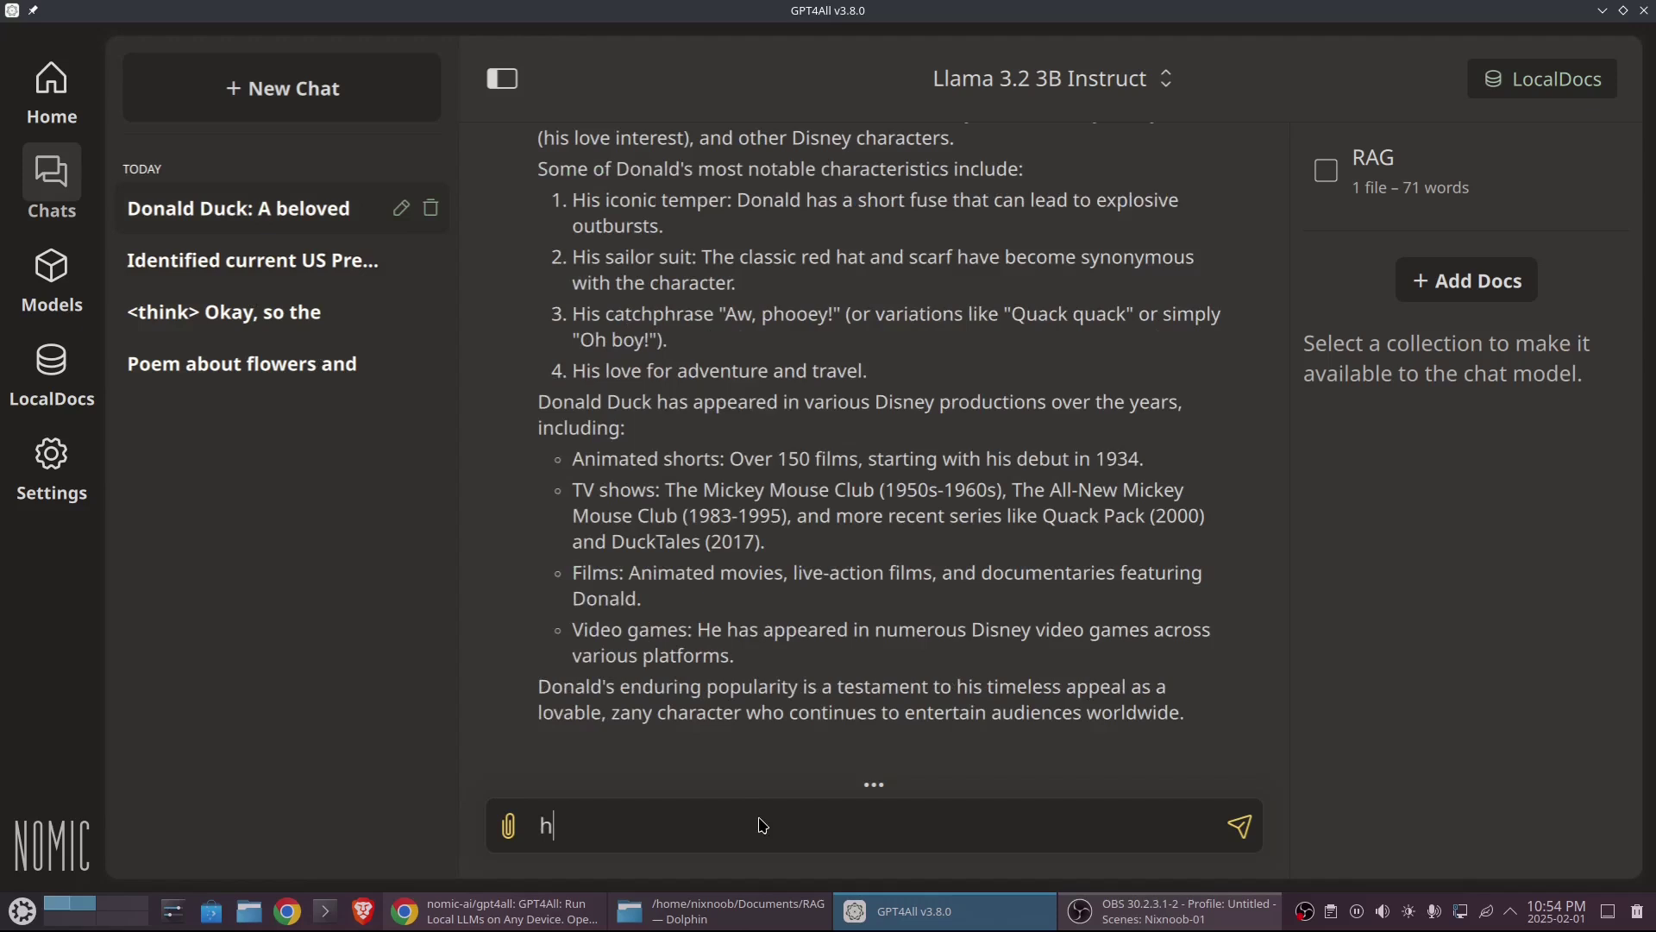
text(jow old is he)
key(Return)
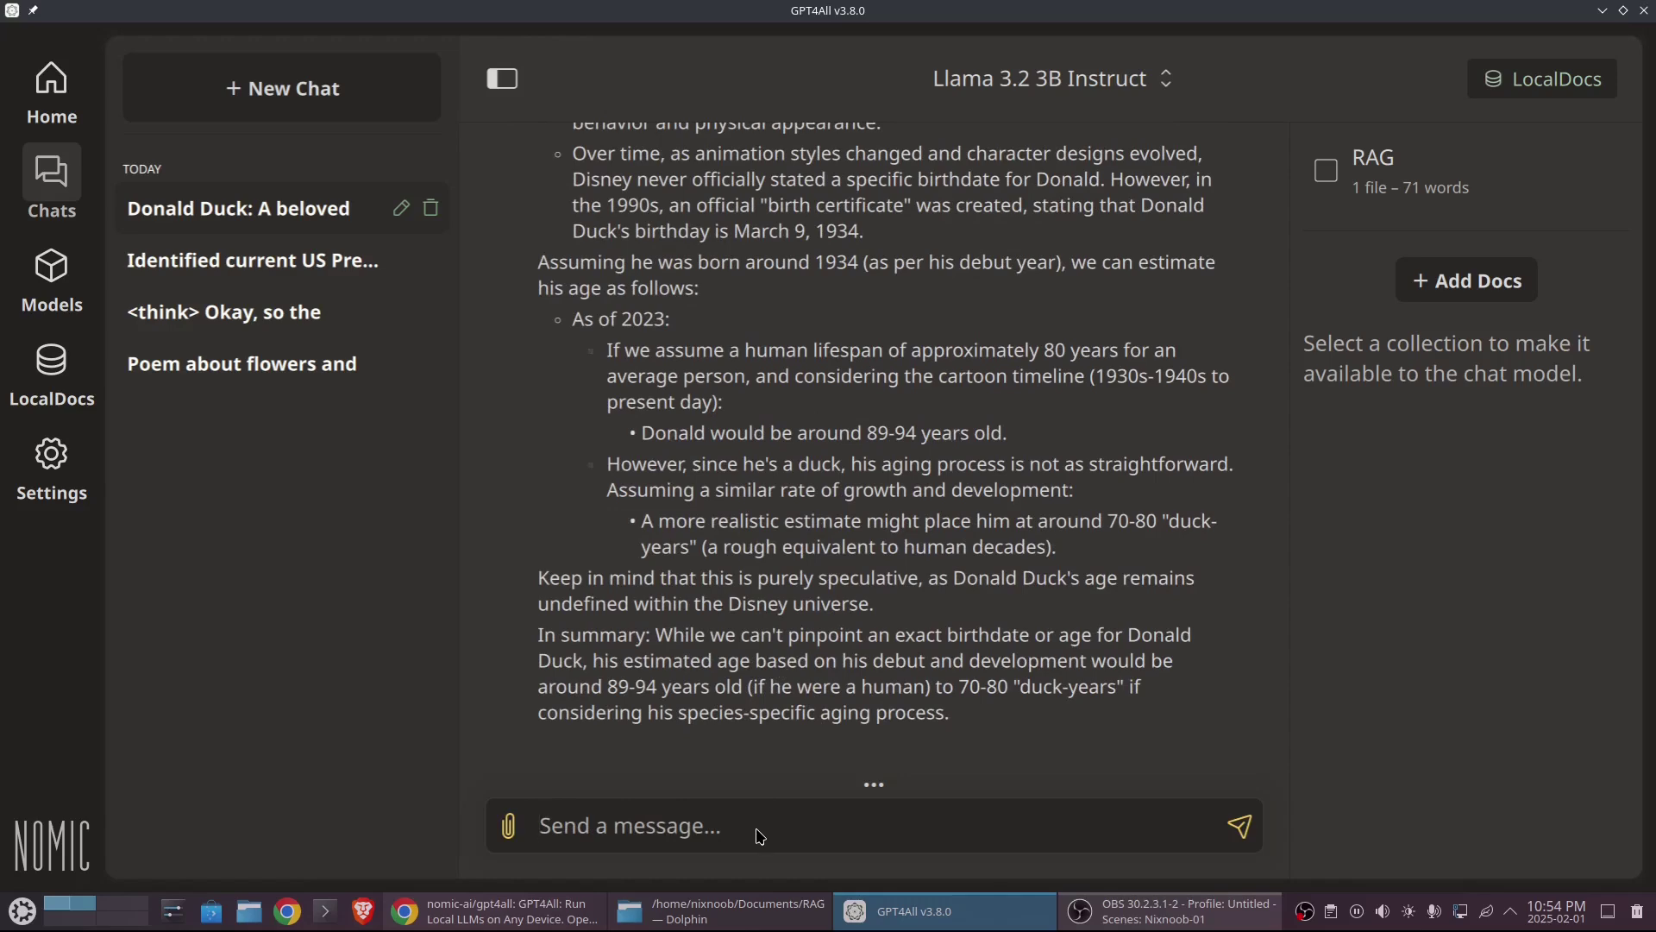
Ask "who is his wife" in the Donald Duck chat and highlight the name given in the reply
text(who is hi)
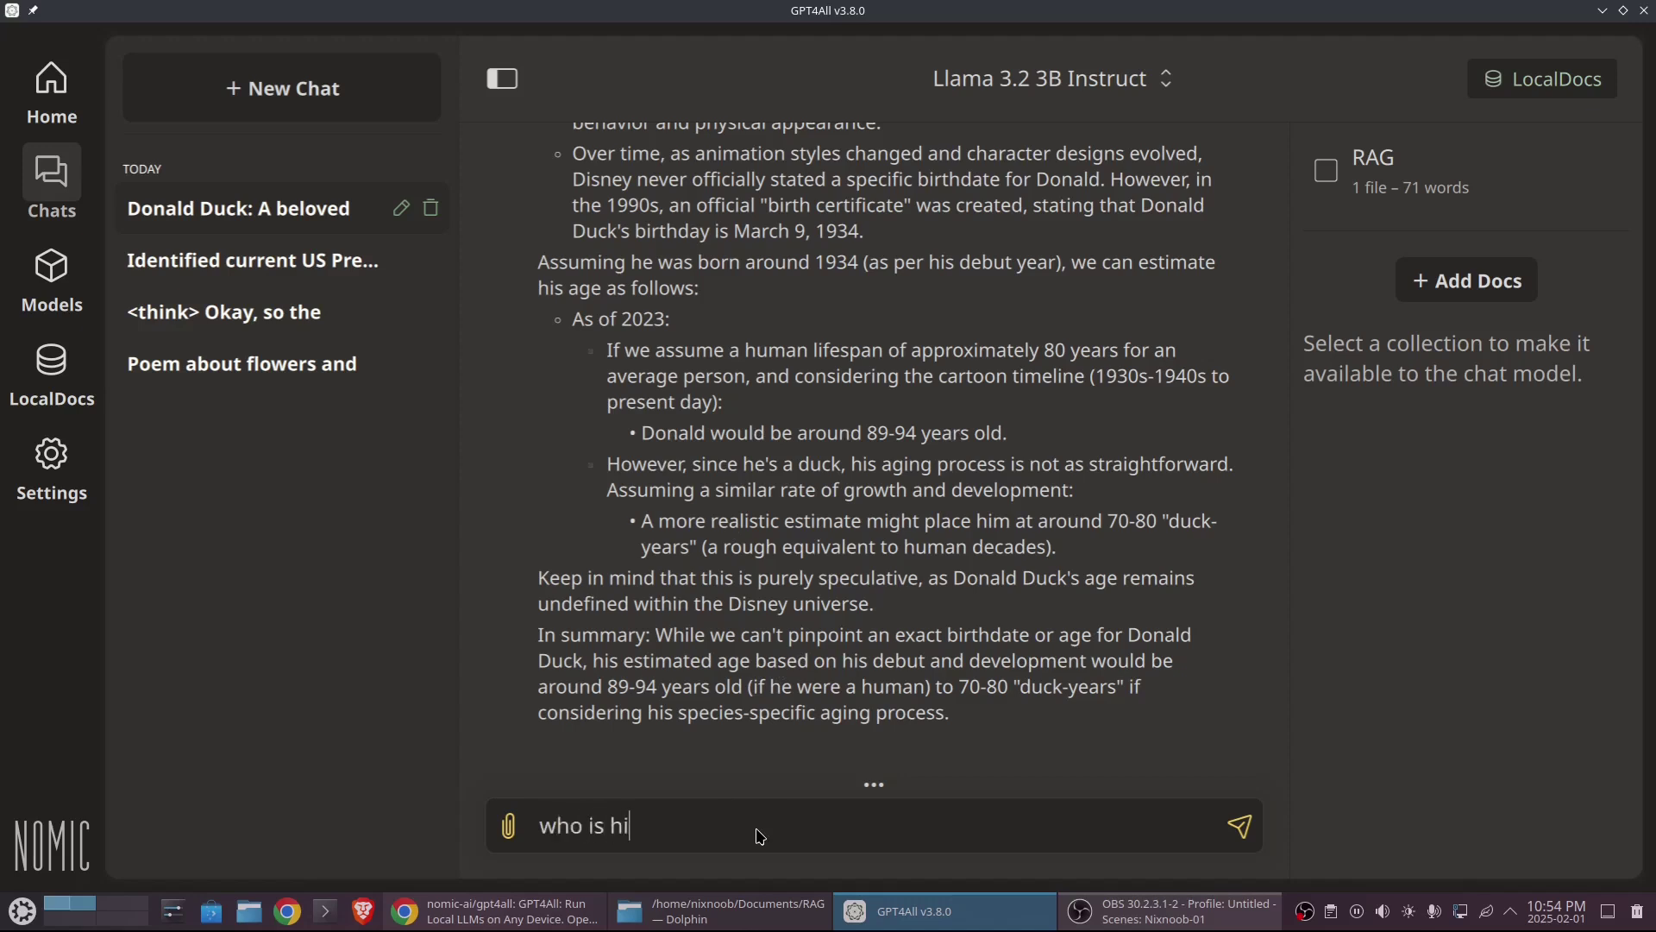
text(s wife)
key(Return)
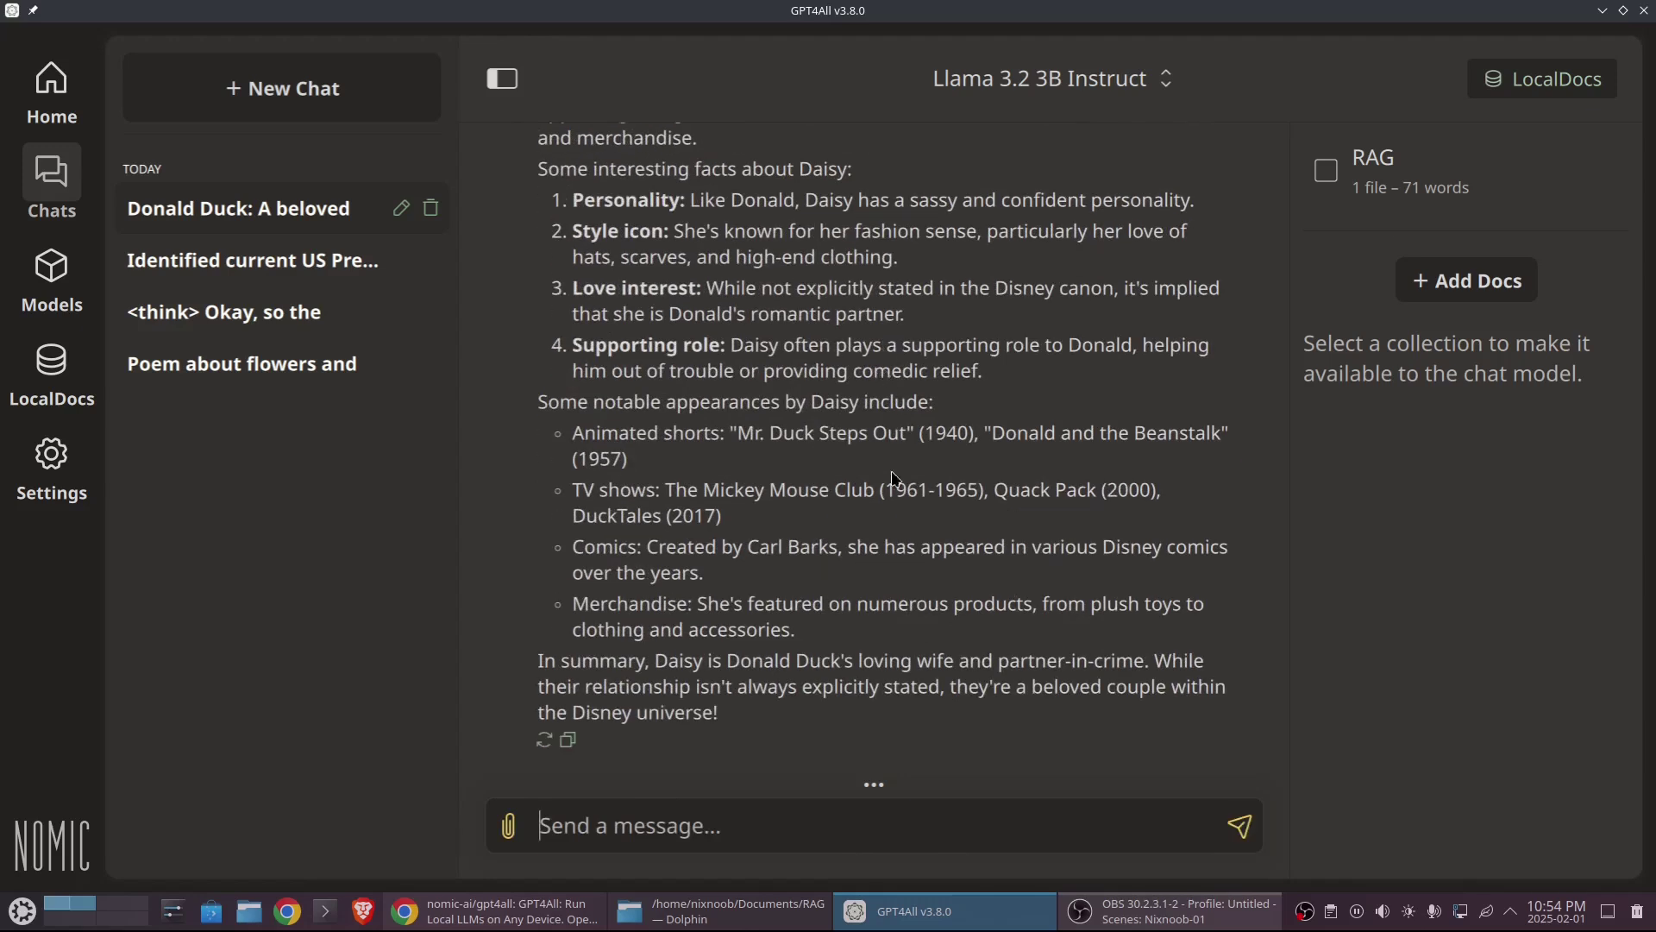
scroll(825, 715, up, 5)
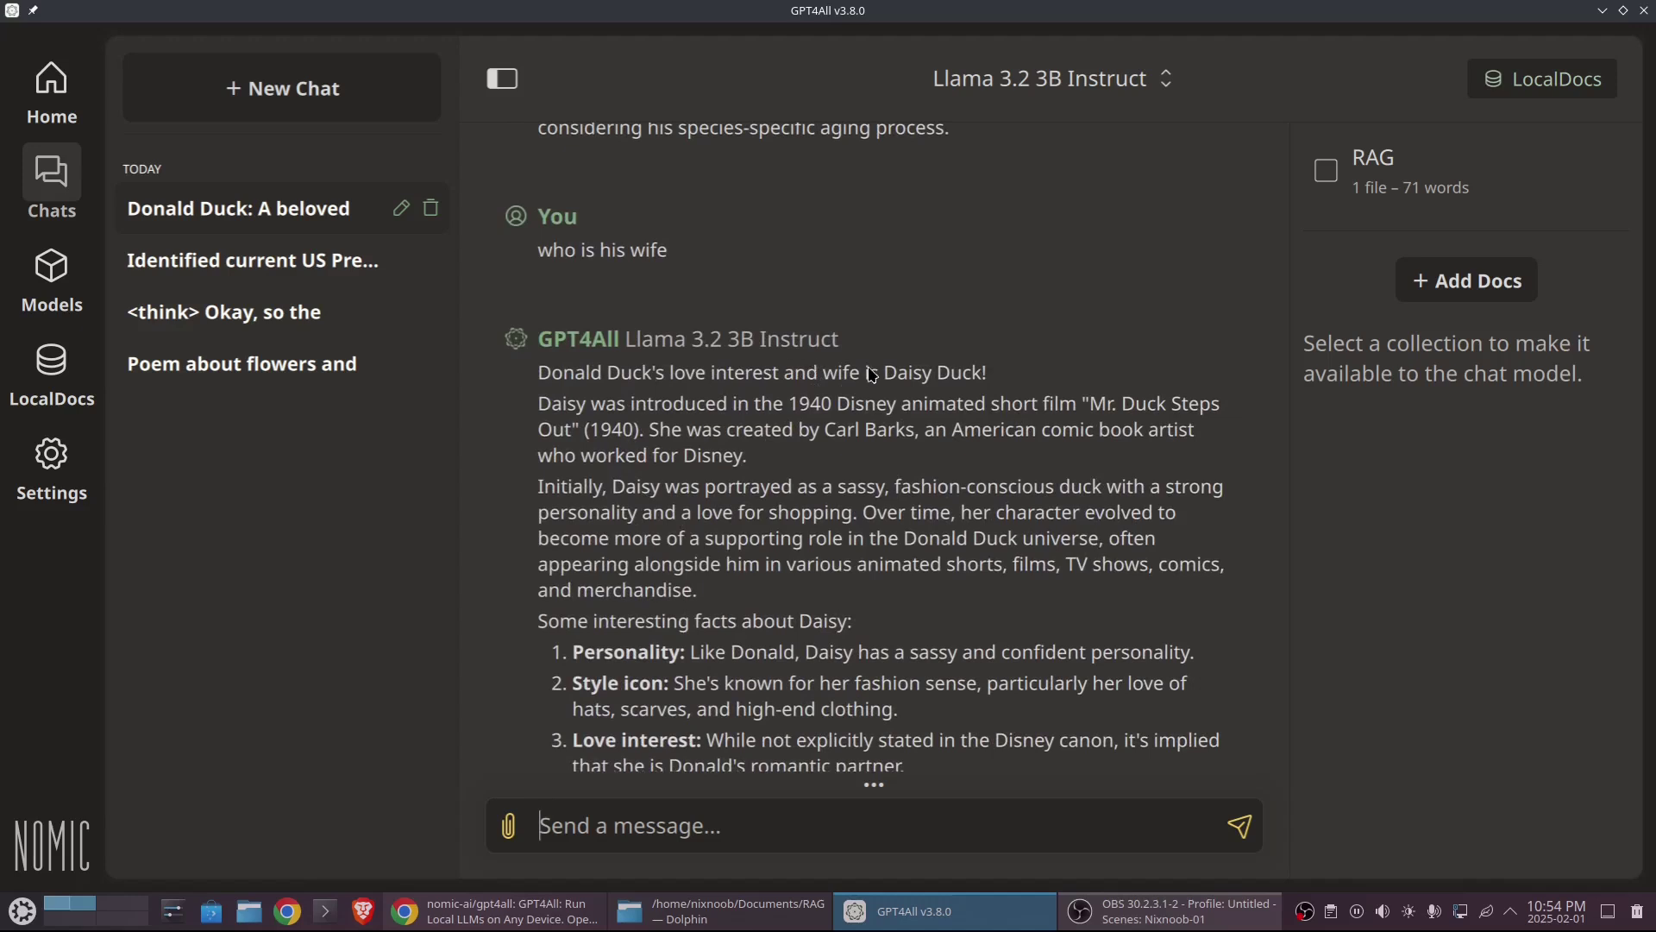
drag(869, 372, 983, 372)
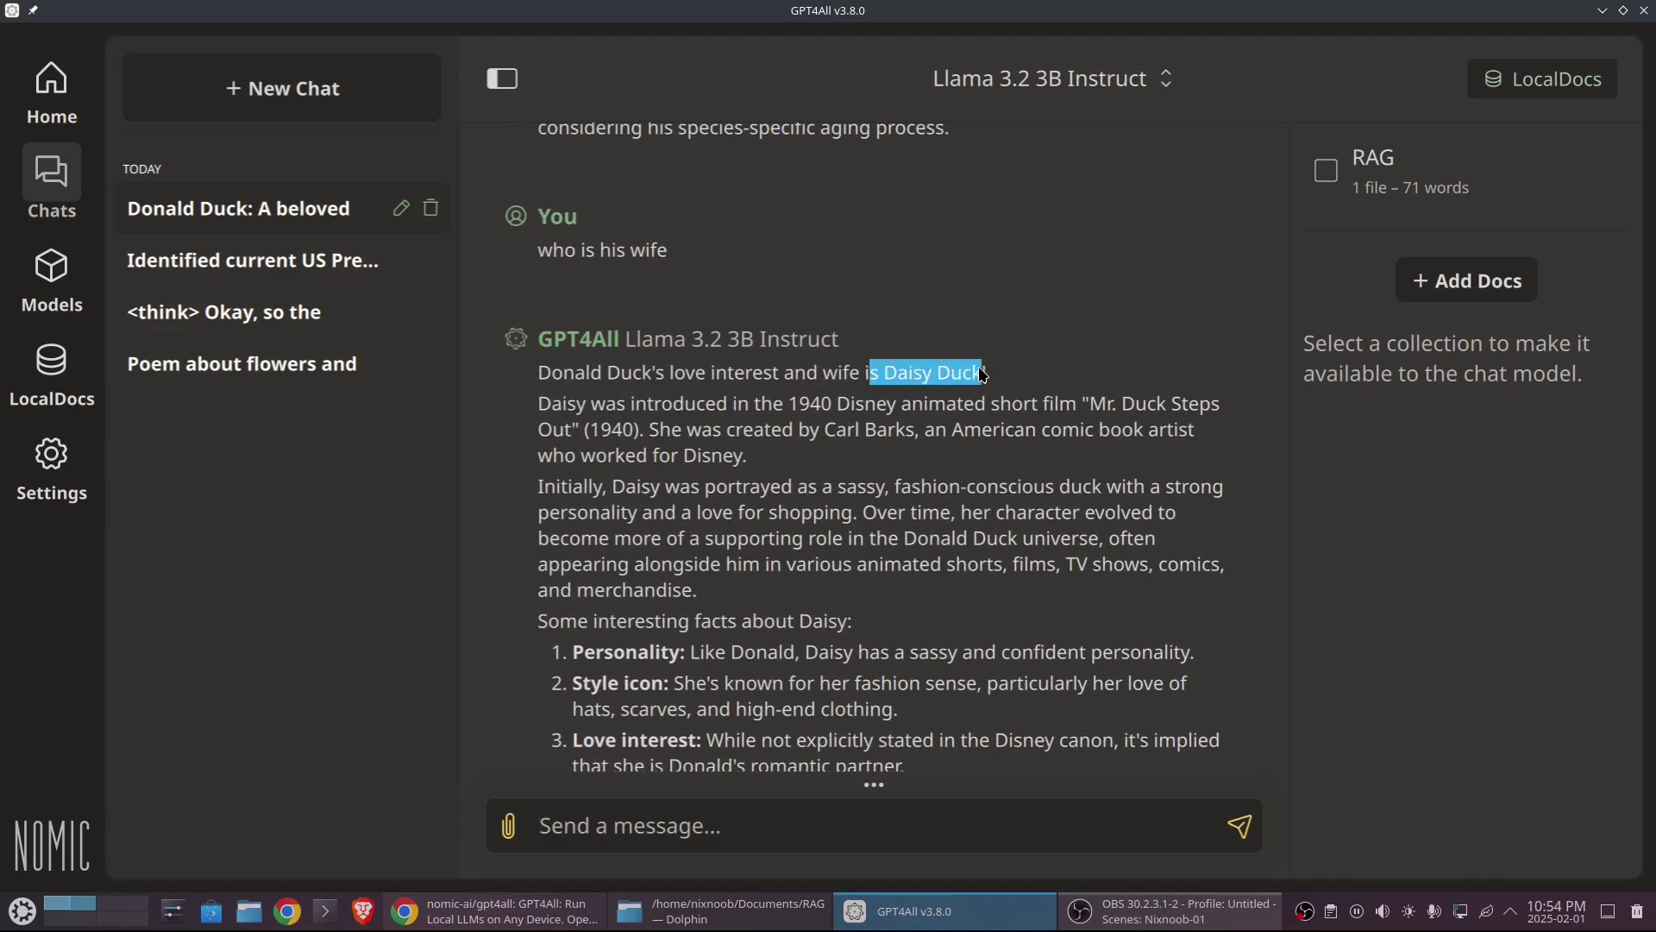
Reopen the chat about the US president and ask "who is his wife"
click(289, 271)
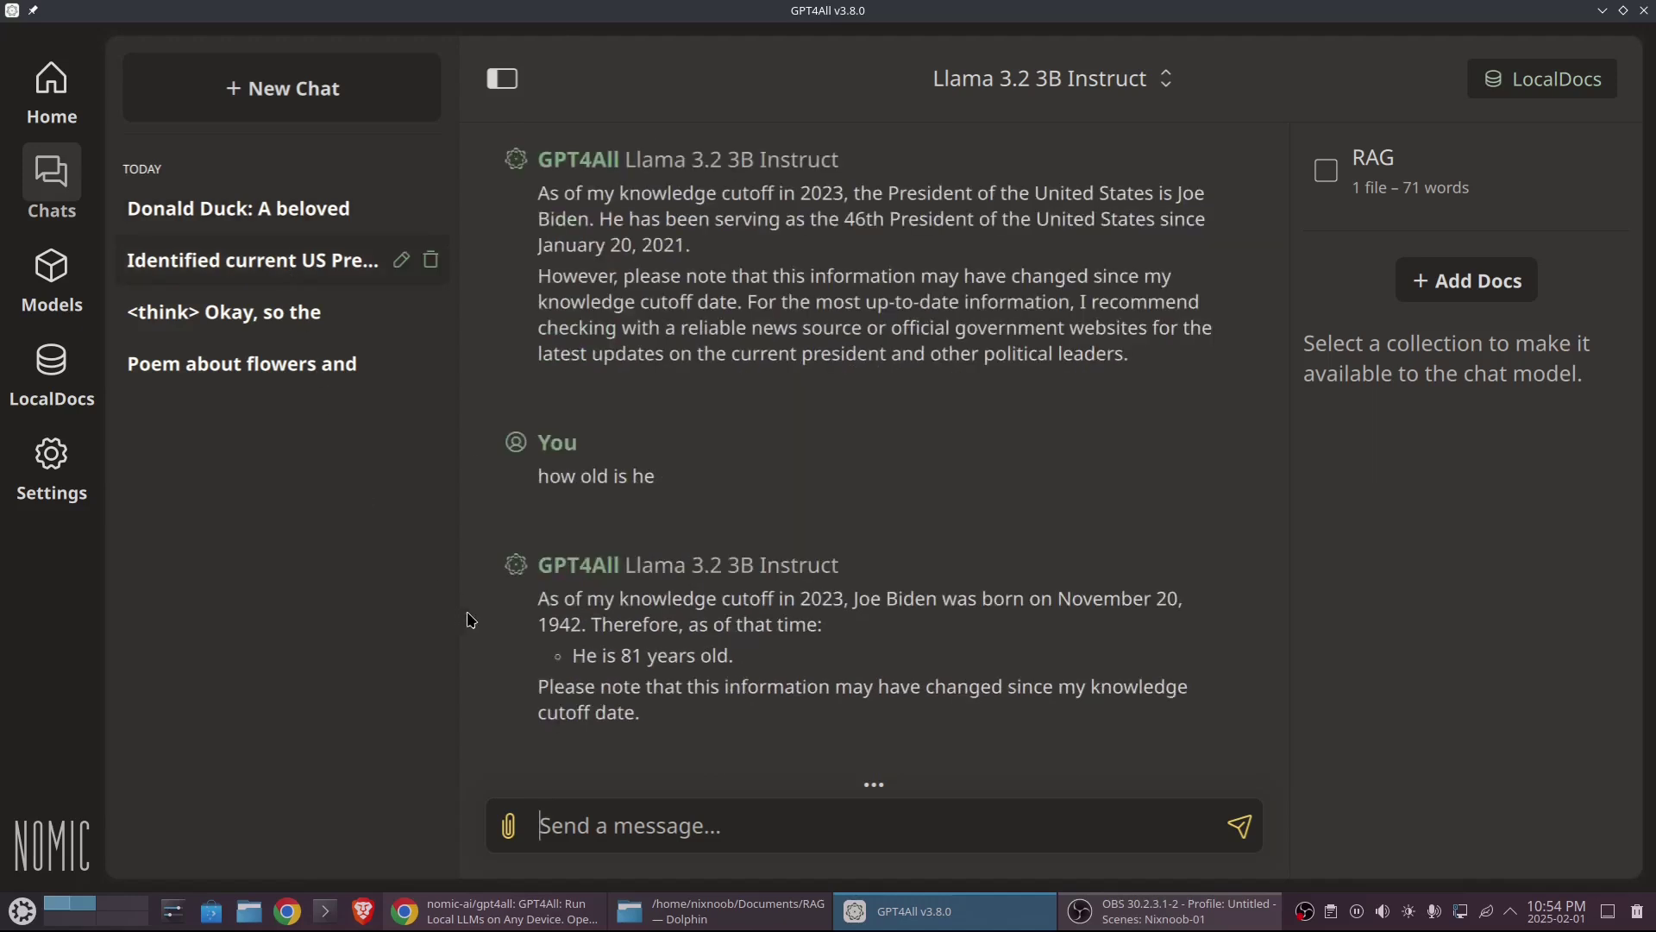
click(778, 845)
text(who is )
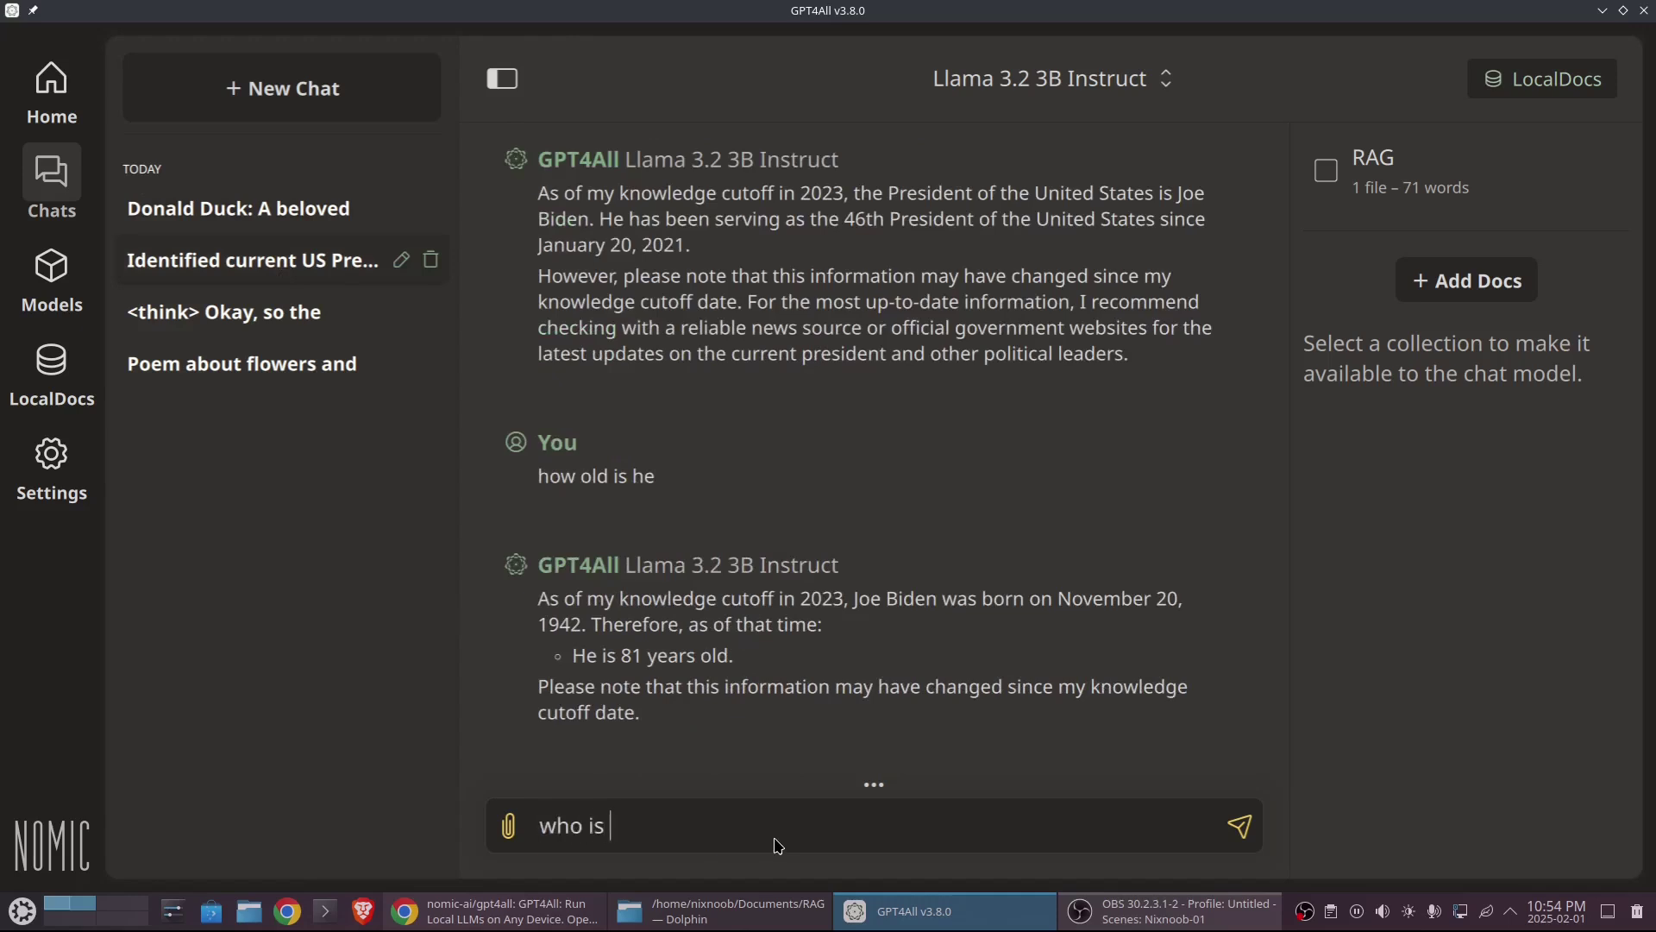
text(his wife)
key(Return)
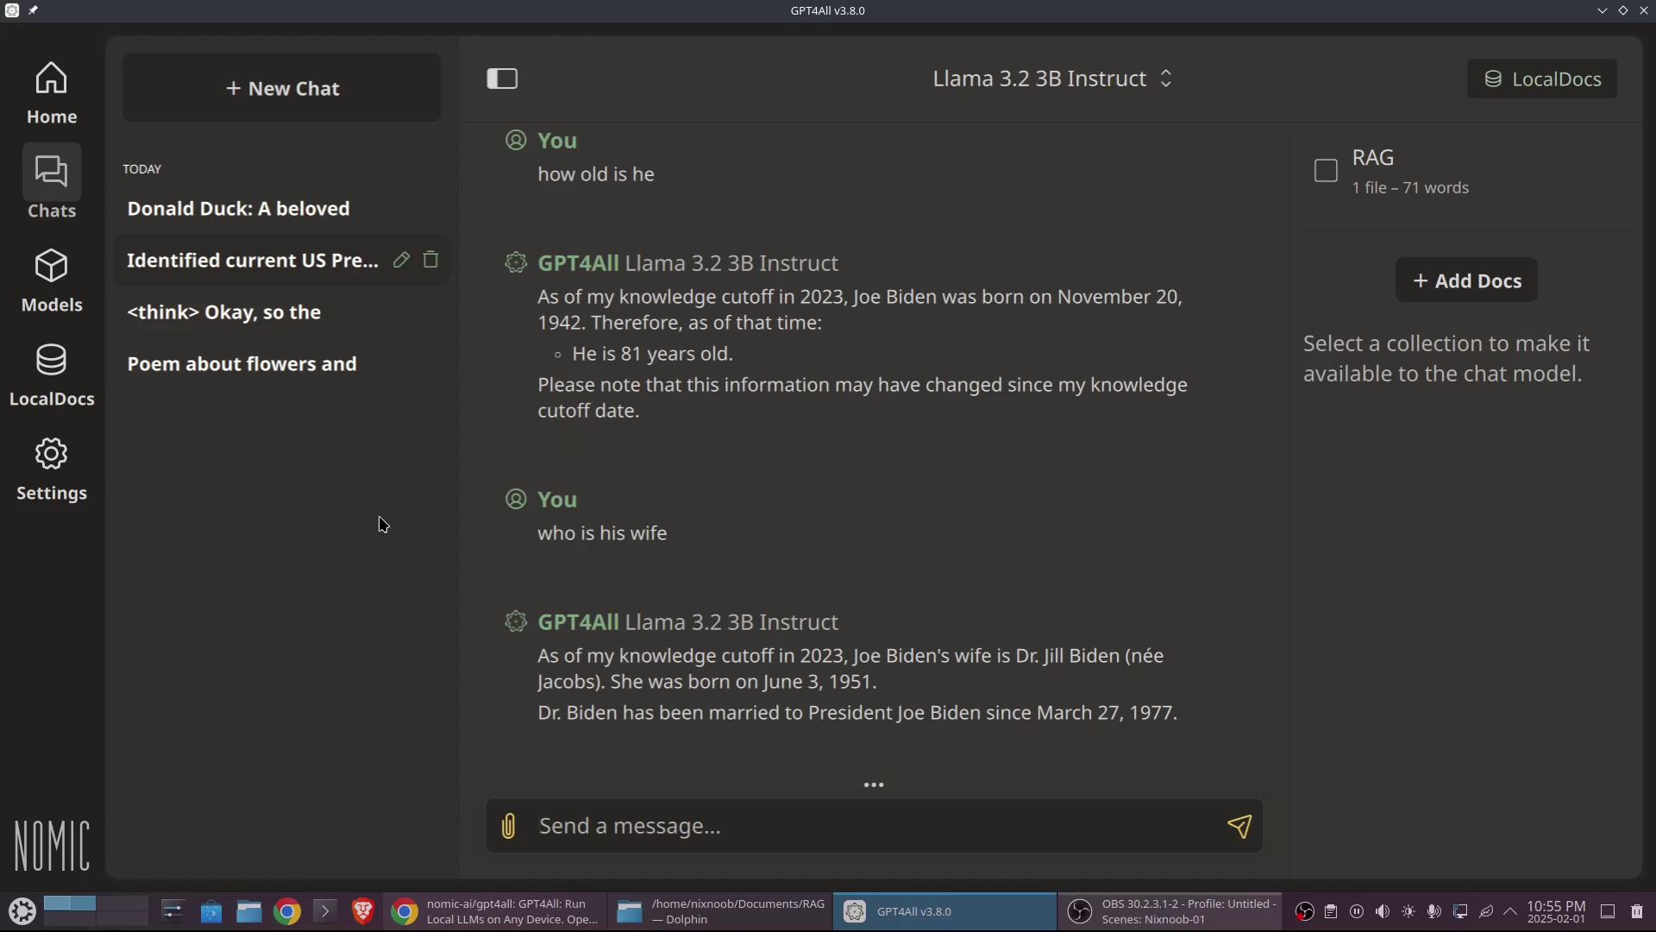
Set the compute device for text generation to CPU and regenerate the last reply in the US president chat
click(60, 481)
click(1397, 616)
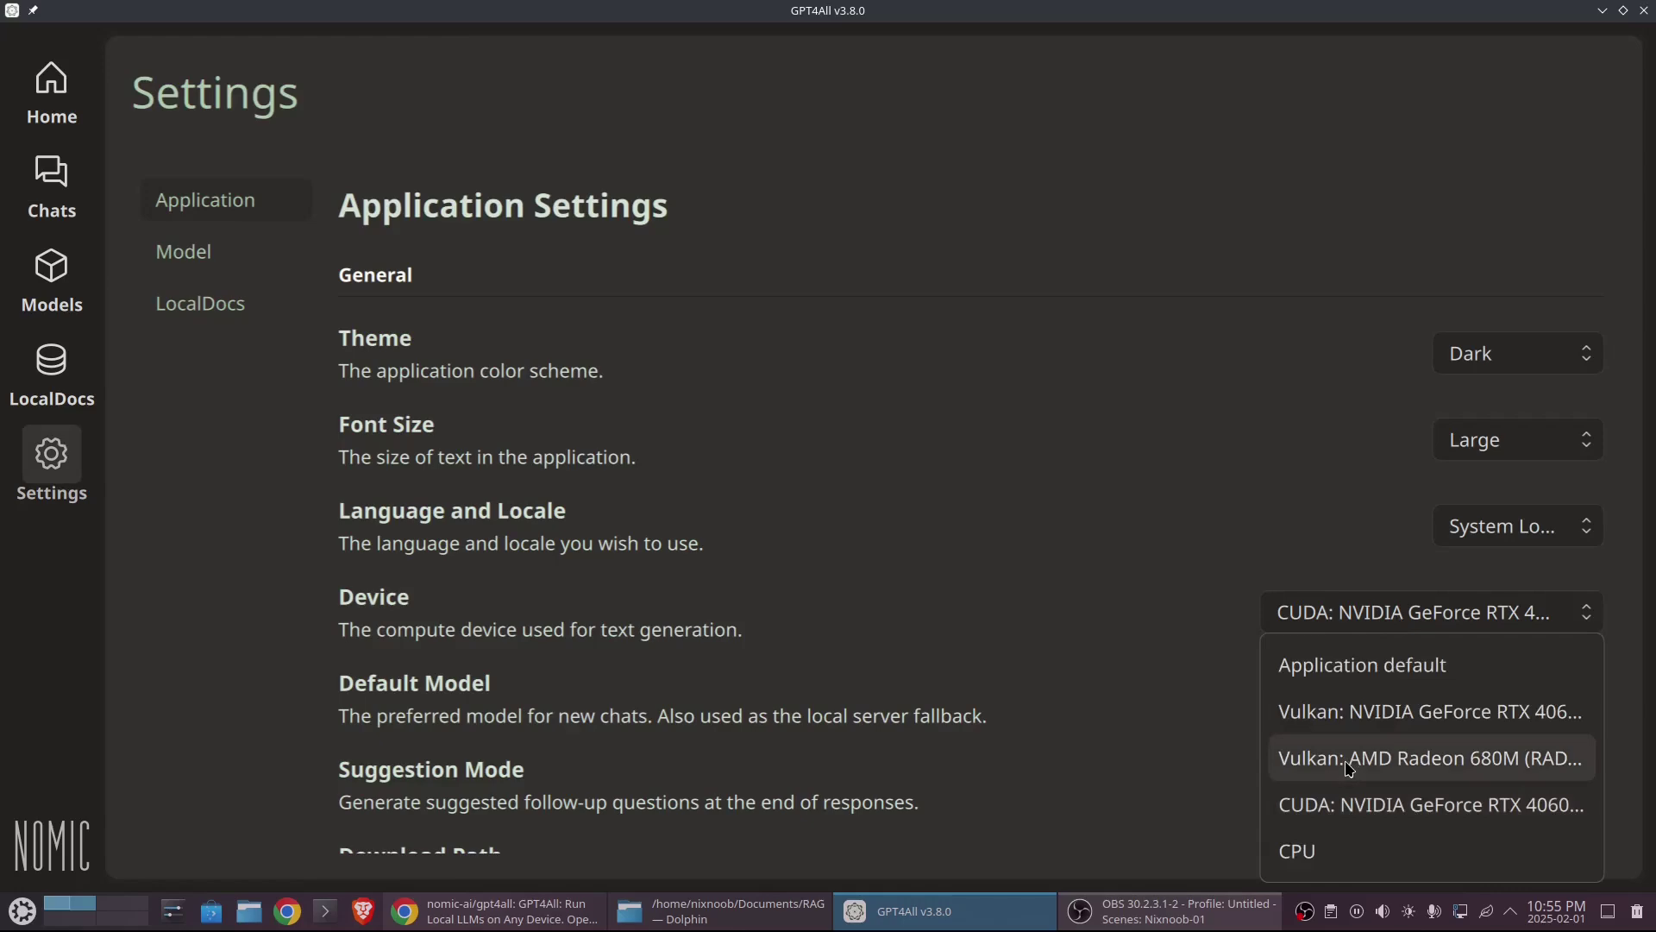
click(1356, 850)
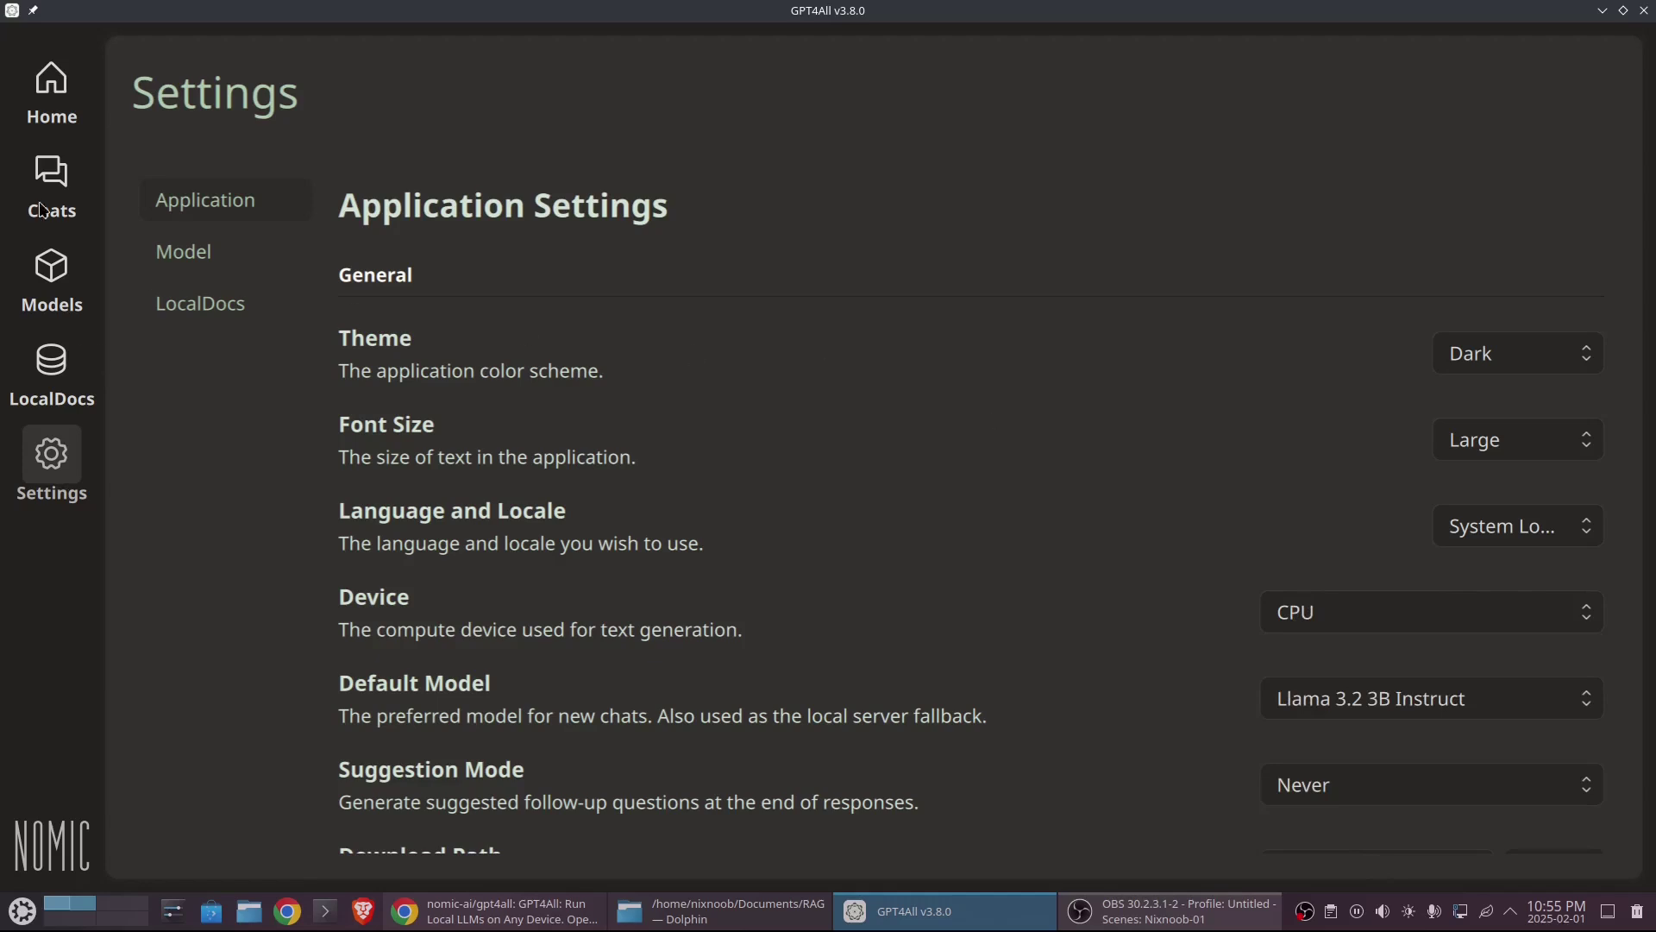
click(51, 177)
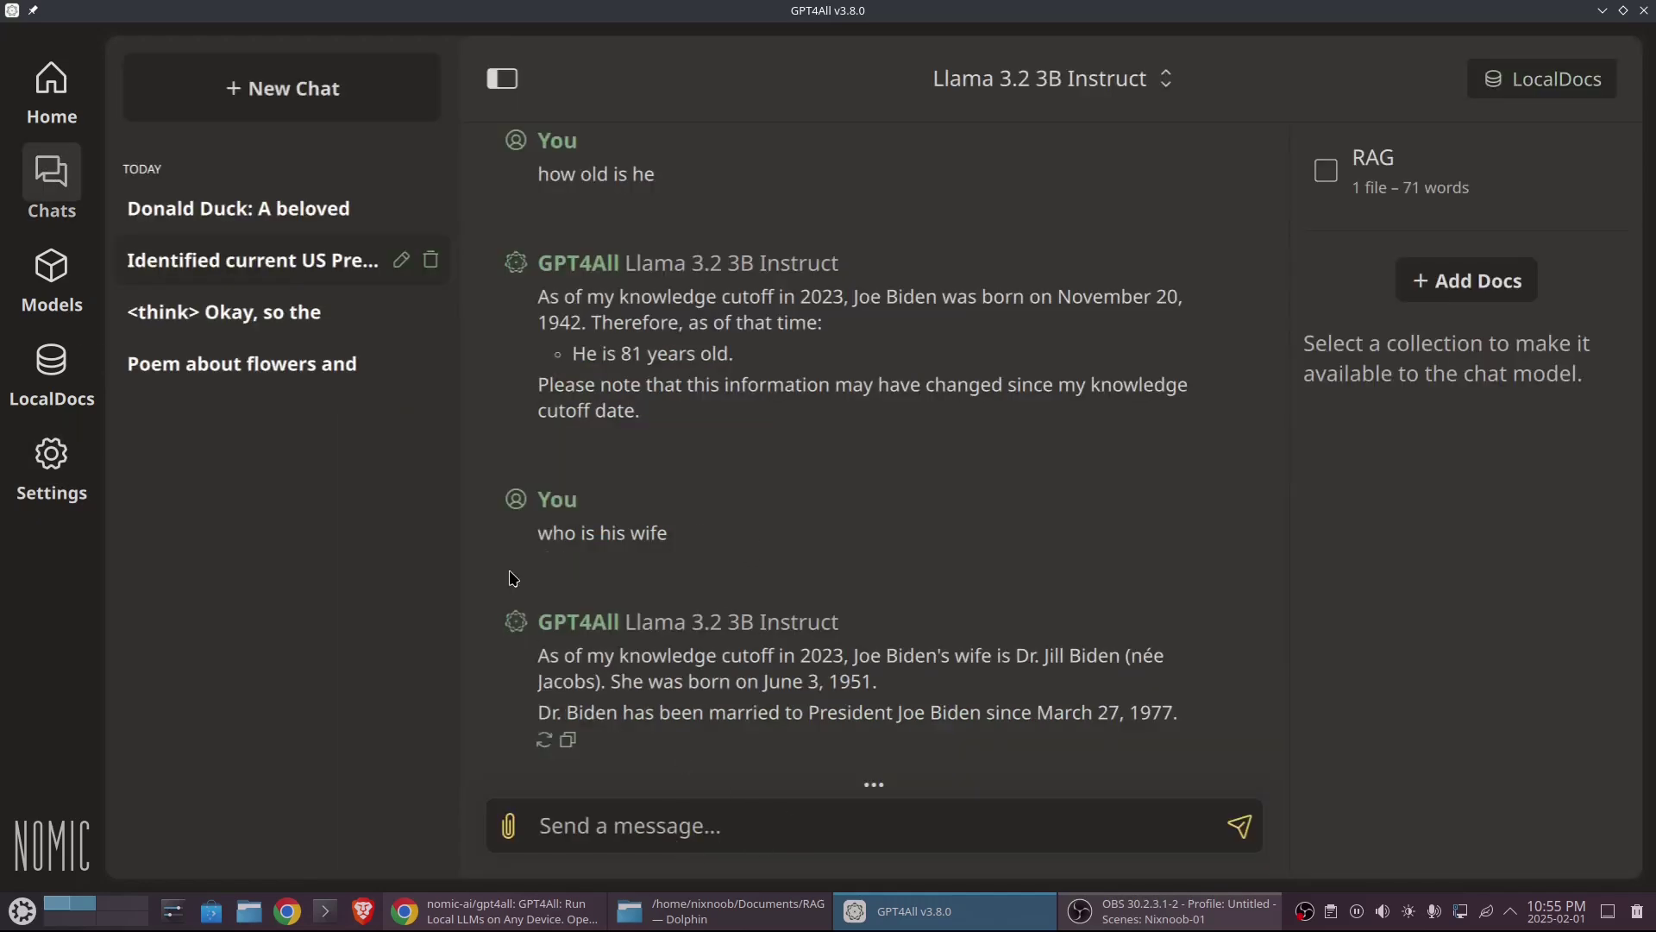
click(545, 740)
Switch the compute device back to the CUDA NVIDIA GeForce RTX 4060 option and regenerate the reply about the president's wife
click(50, 500)
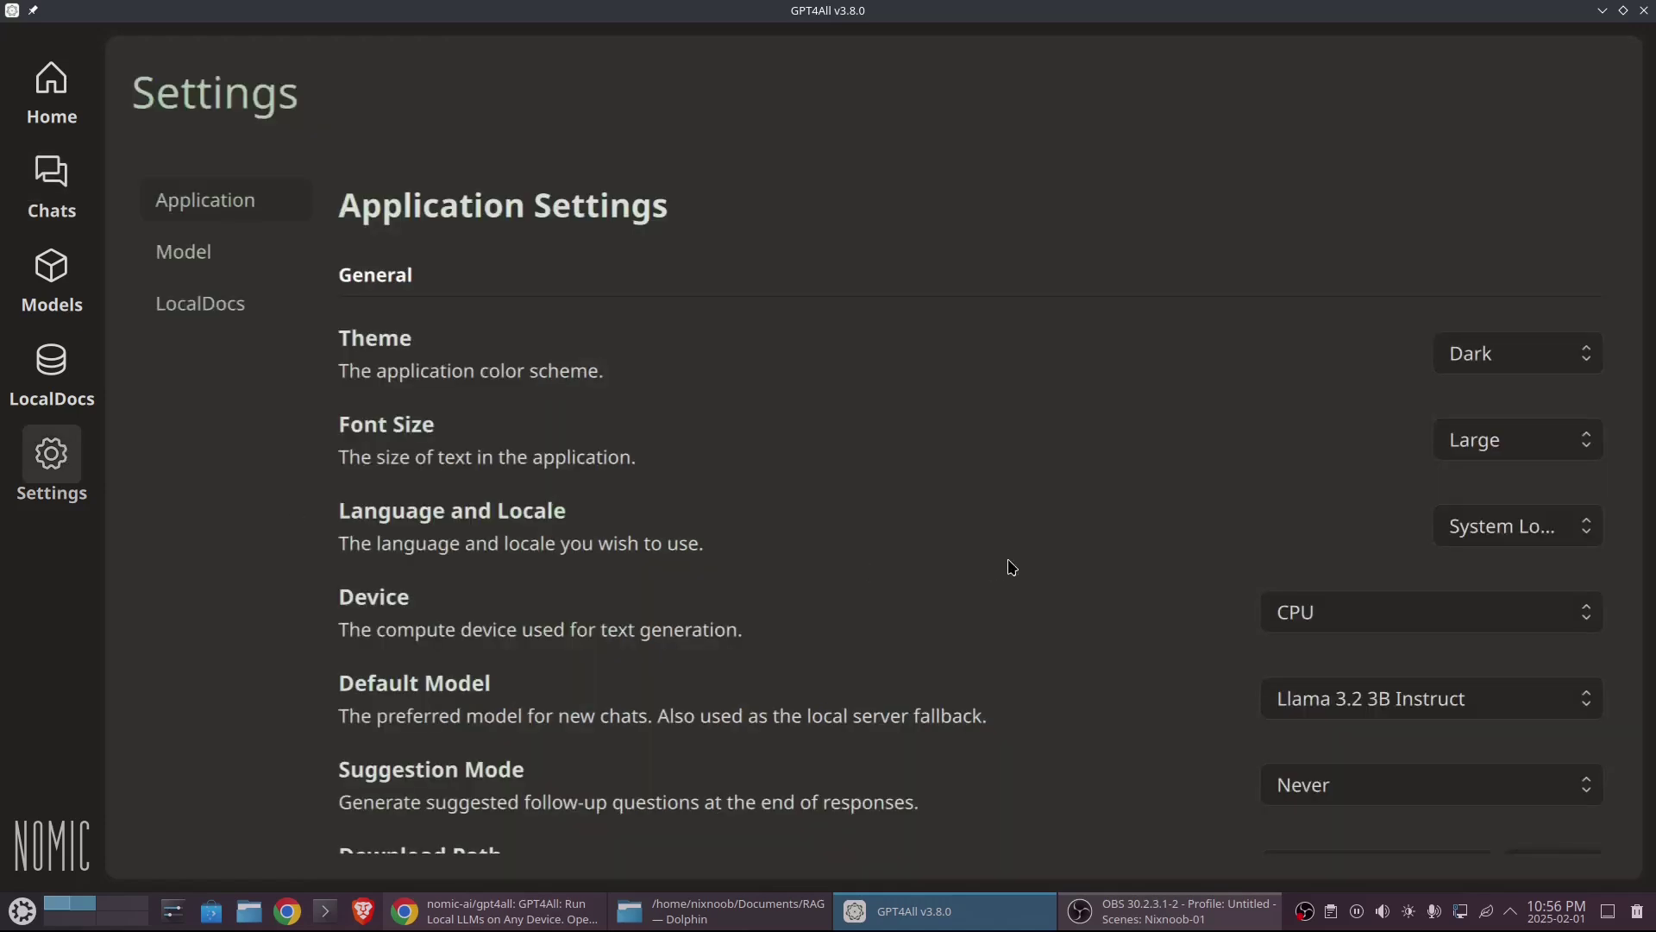
click(1402, 614)
click(1330, 797)
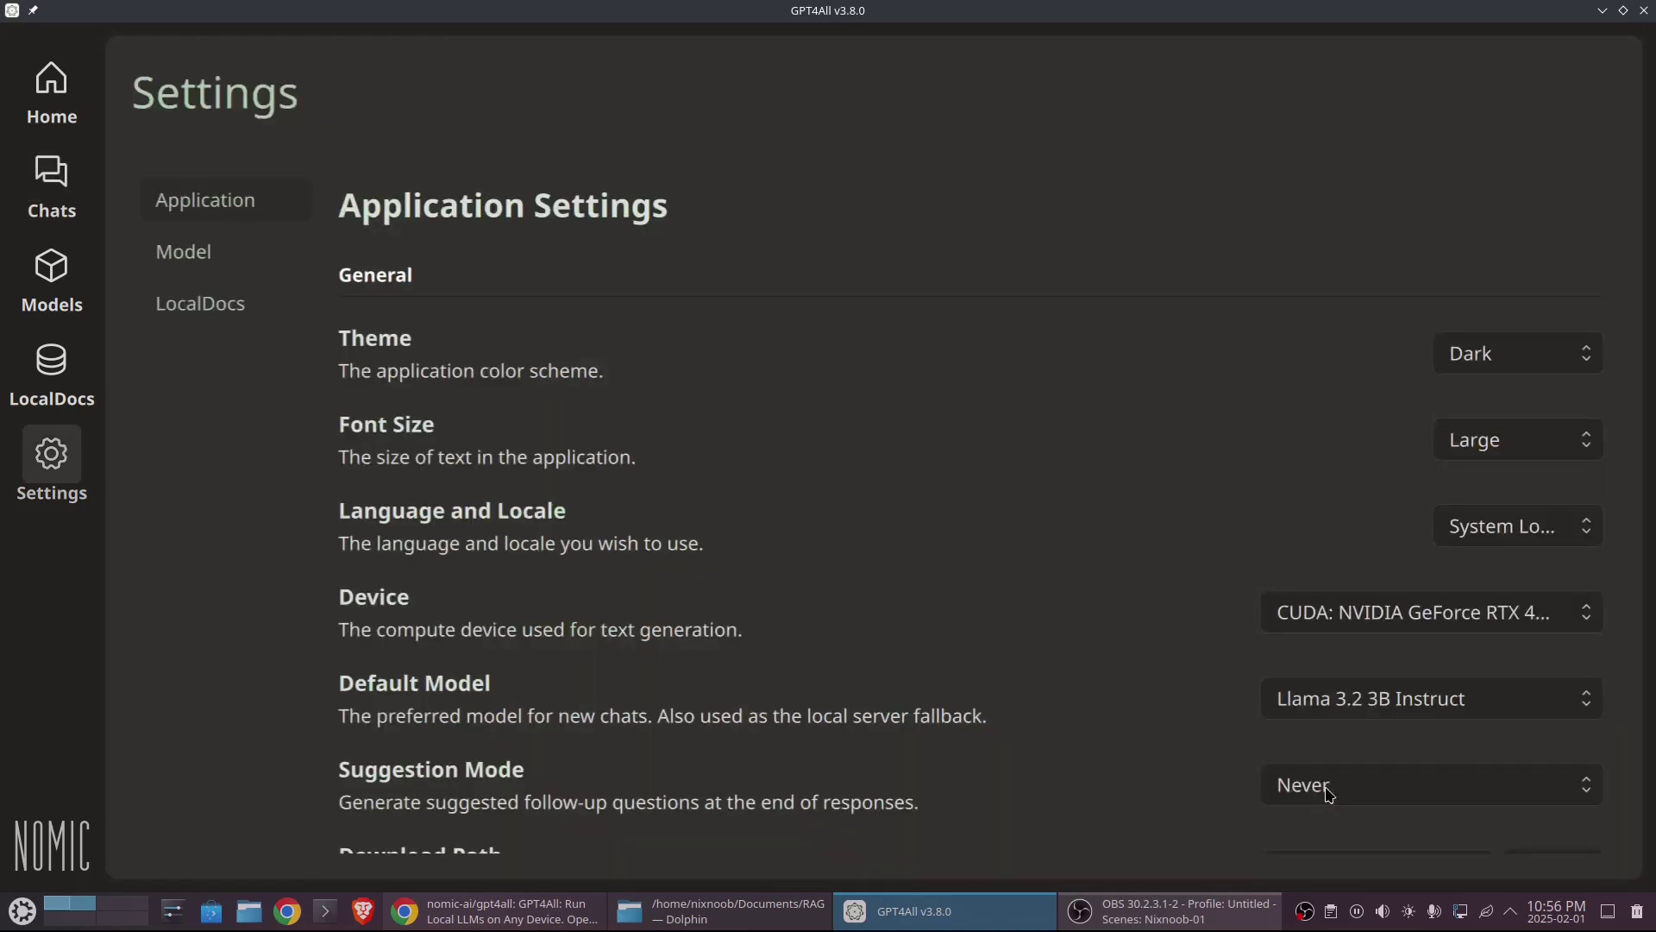
click(50, 185)
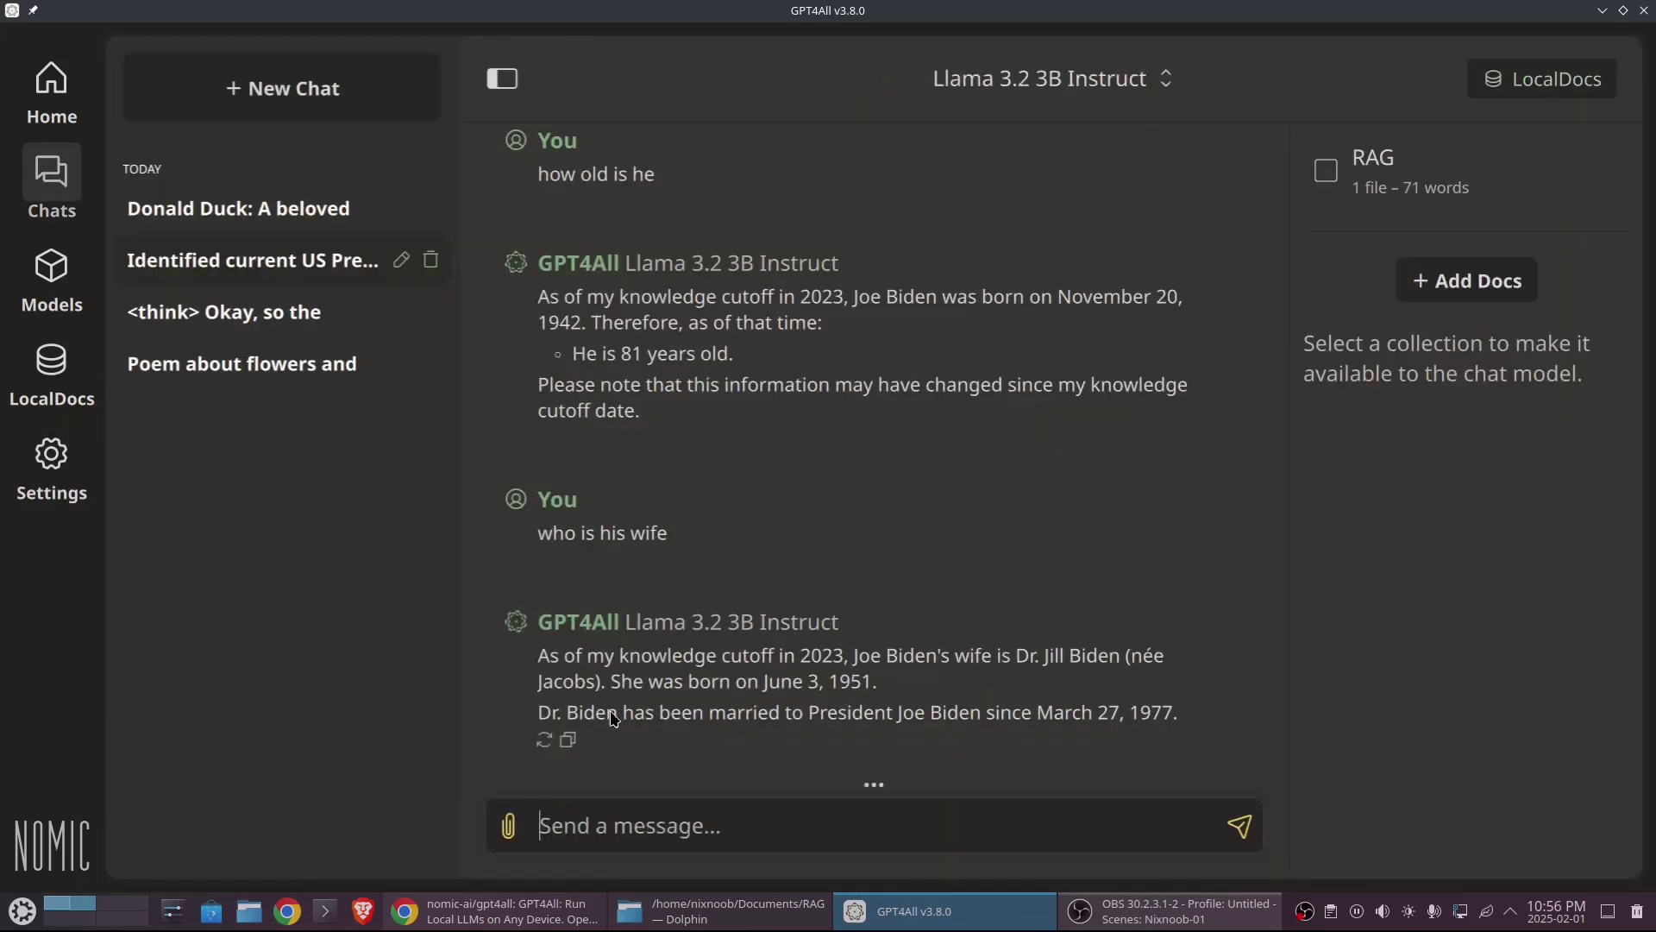
click(544, 740)
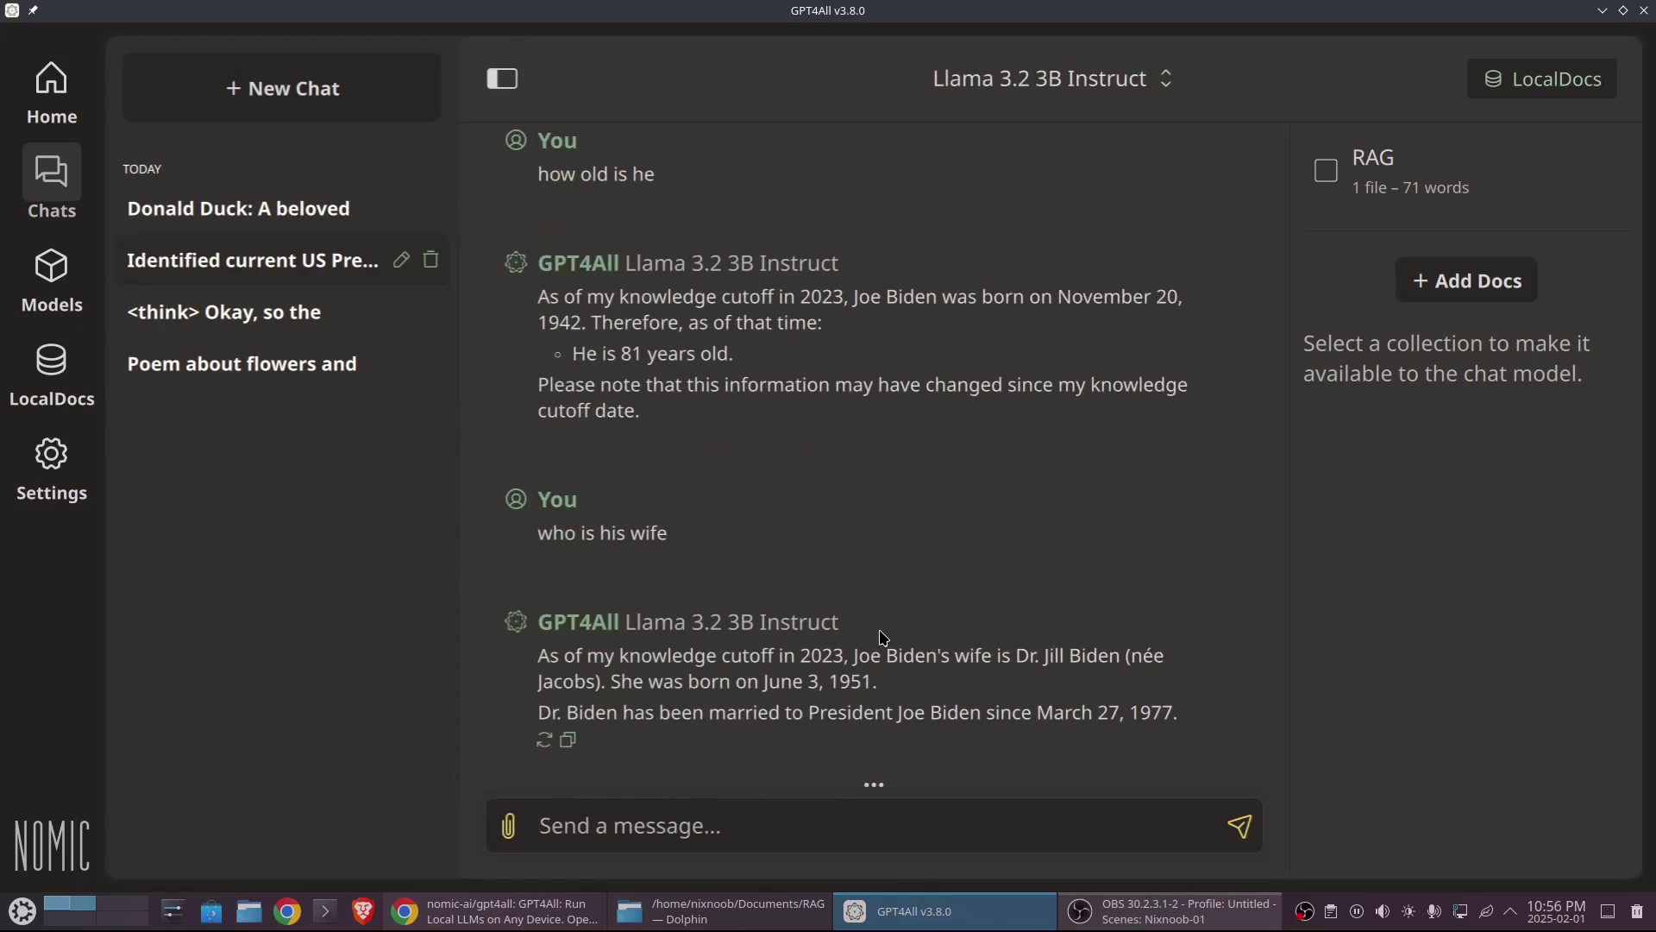